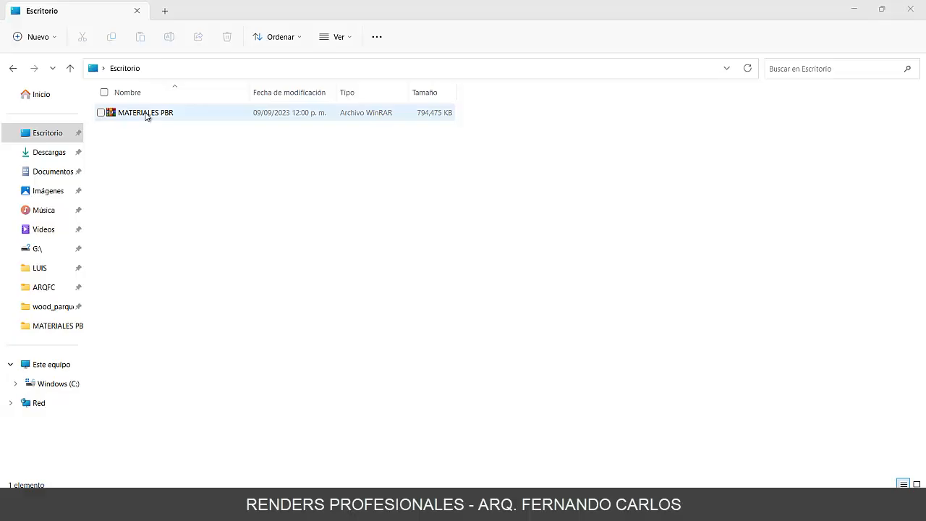
Extract the MATERIALES PBR archive into the Escritorio folder with WinRAR
{"action": "left_click", "coordinate": [147, 115]}
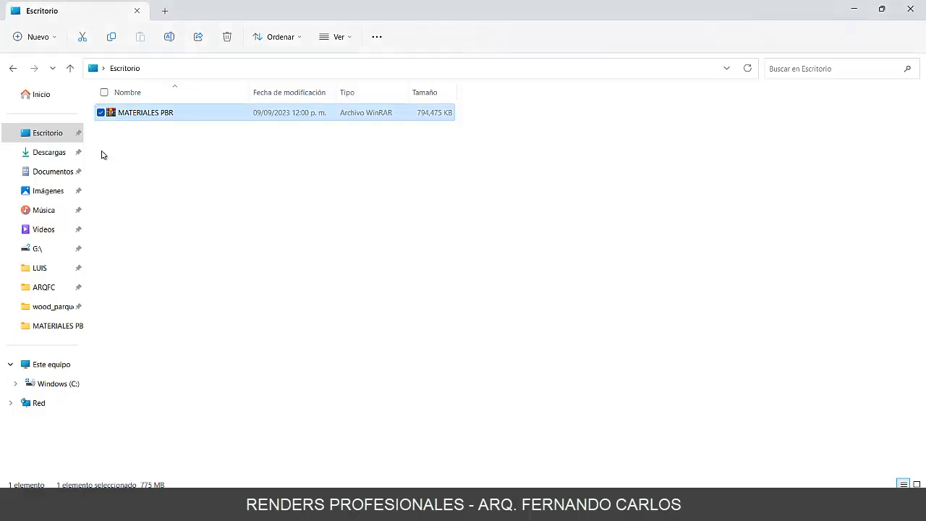
{"action": "right_click", "coordinate": [150, 115]}
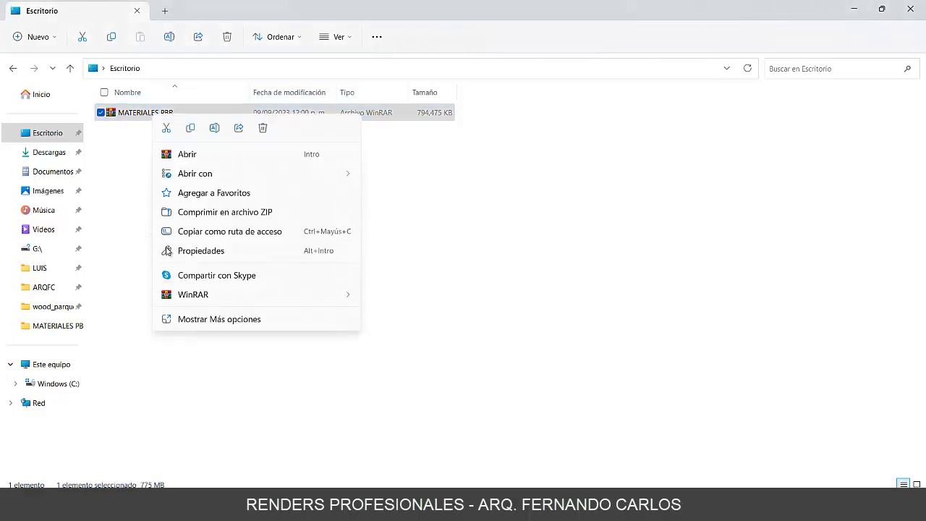
{"action": "mouse_move", "coordinate": [207, 296]}
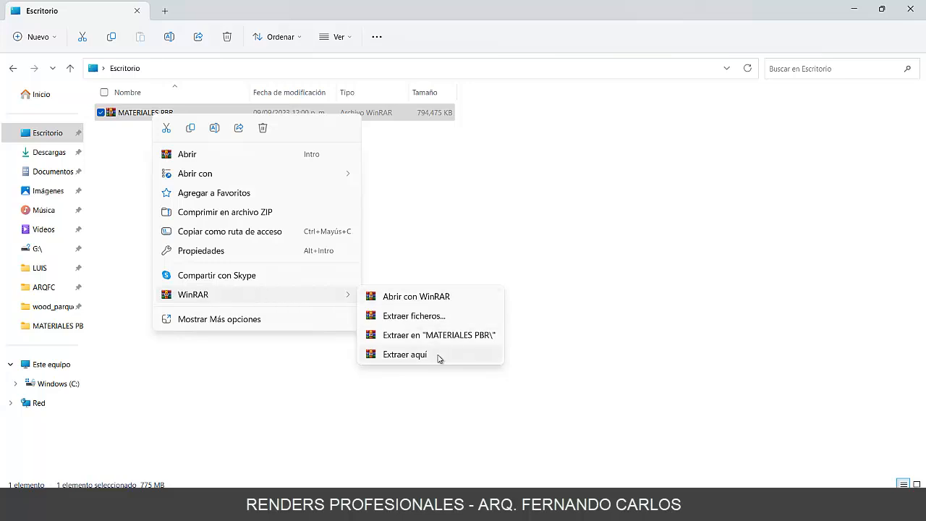
{"action": "left_click", "coordinate": [405, 355]}
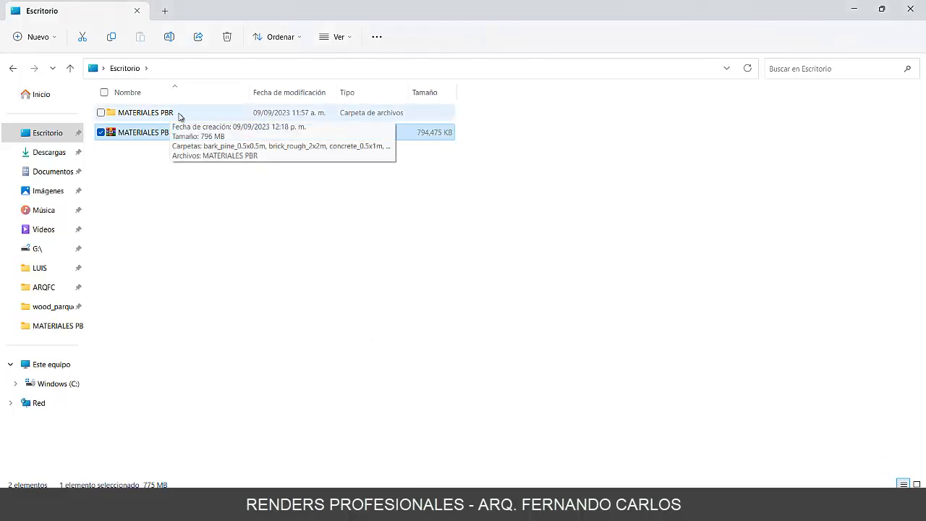
Open the MATERIALES PBR 3ds Max scene from the extracted MATERIALES PBR folder
{"action": "double_click", "coordinate": [145, 113]}
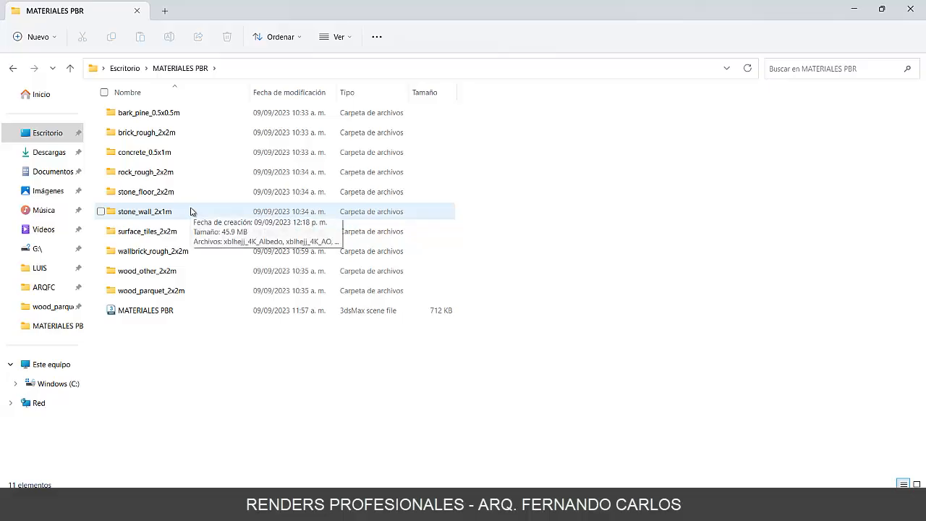
{"action": "left_click", "coordinate": [155, 311]}
{"action": "double_click", "coordinate": [172, 312]}
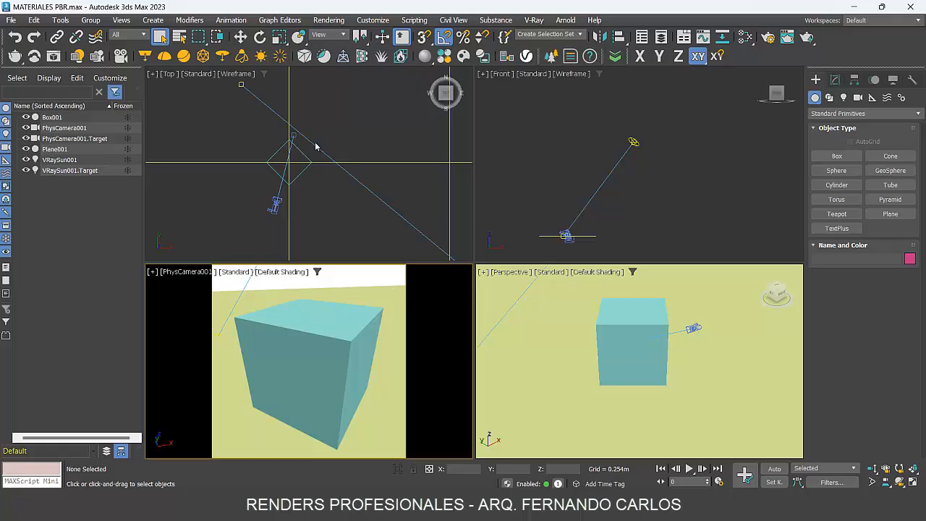
Open the Slate Material Editor and add a new VRayMtl material node to View1
{"action": "left_click", "coordinate": [532, 179]}
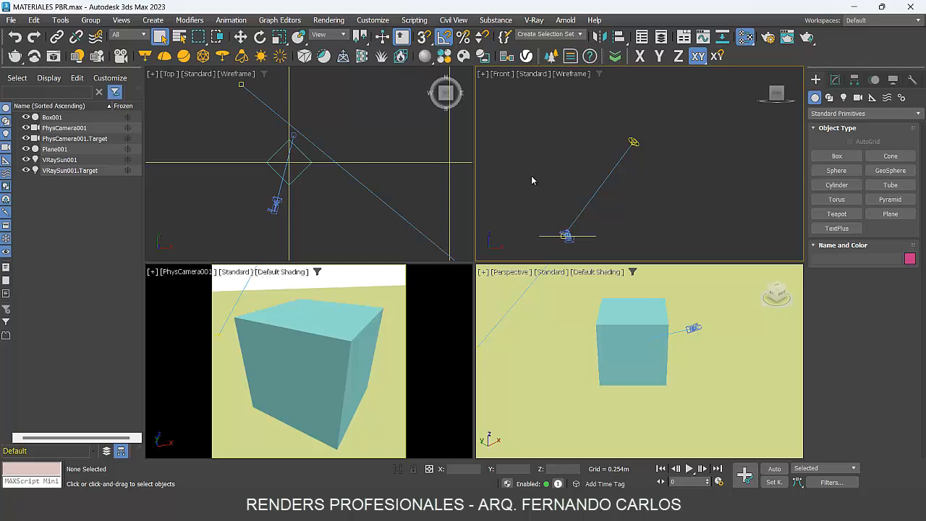
{"action": "key", "text": "m"}
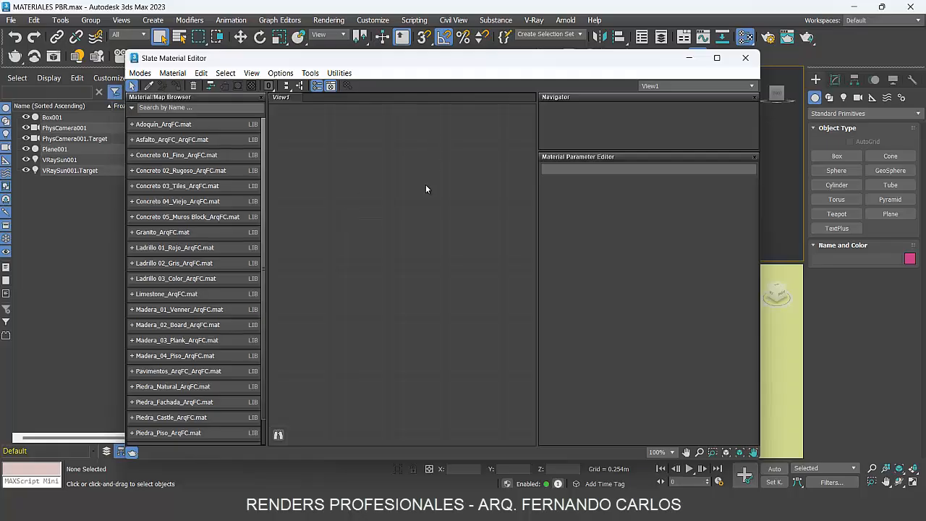
{"action": "right_click", "coordinate": [401, 171]}
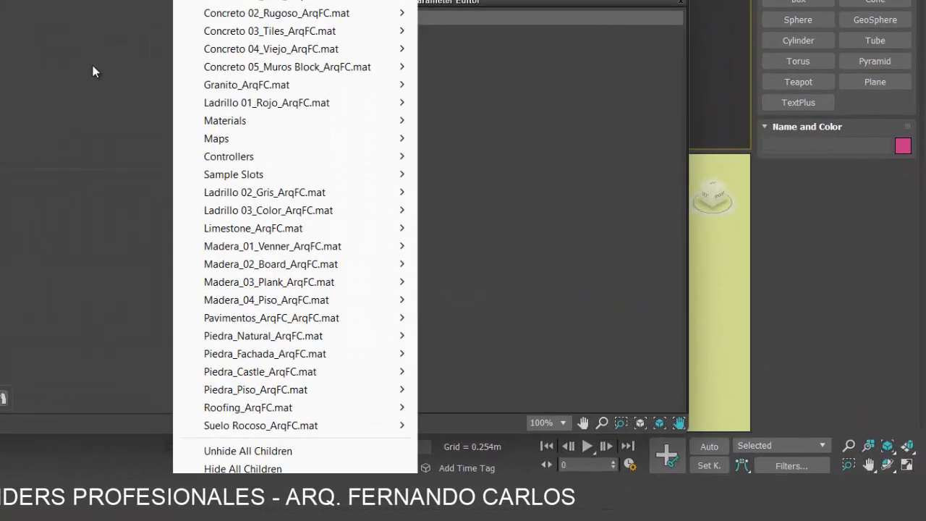
{"action": "mouse_move", "coordinate": [275, 127]}
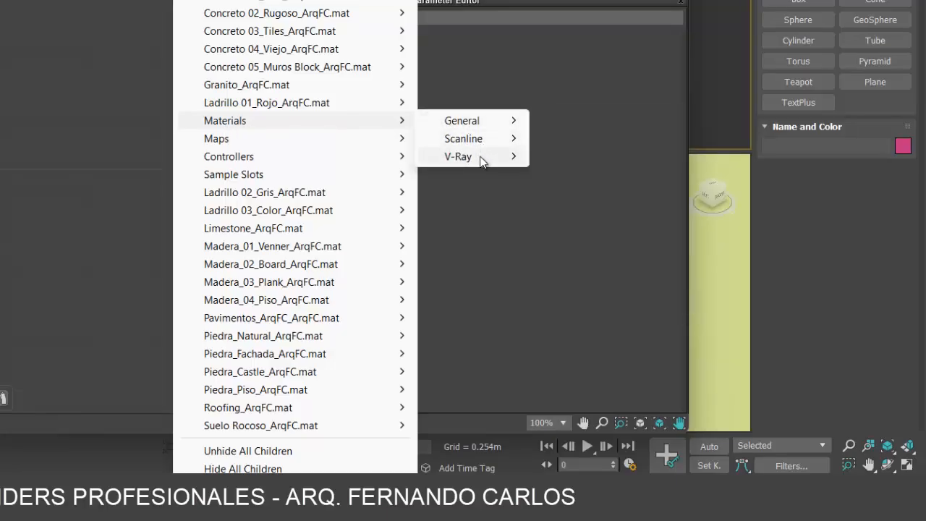
{"action": "mouse_move", "coordinate": [482, 161]}
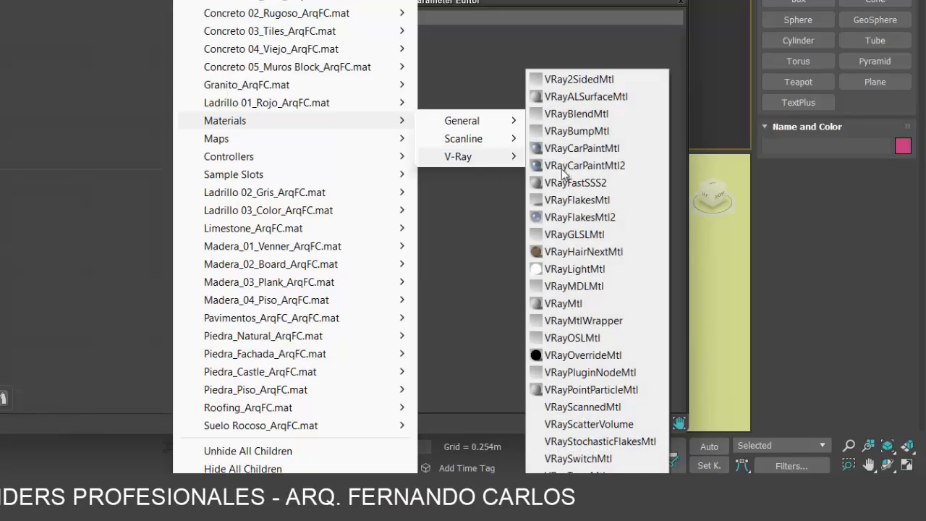
{"action": "left_click", "coordinate": [613, 306]}
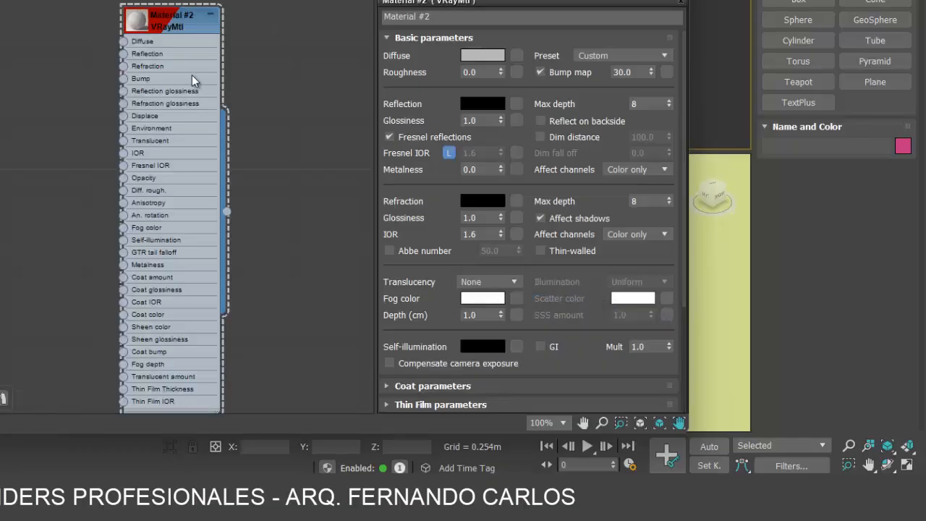
{"action": "left_click", "coordinate": [175, 22]}
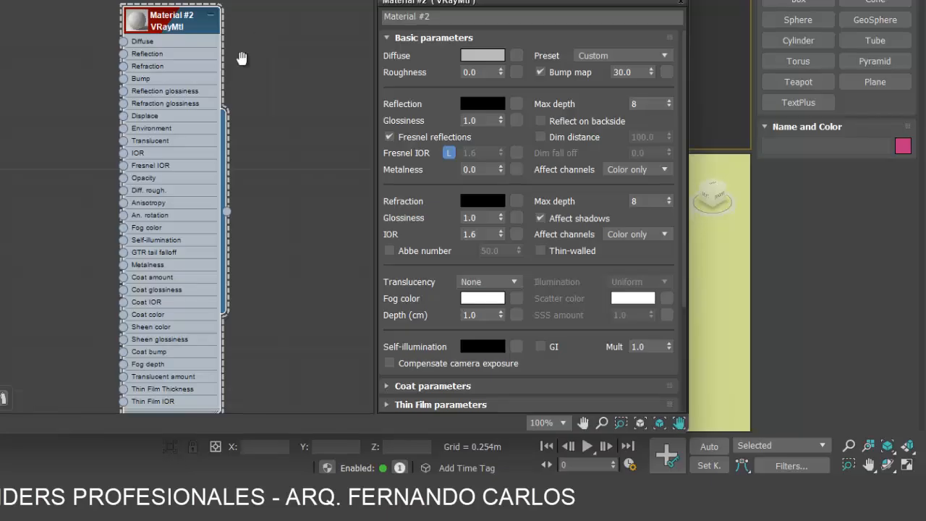
{"action": "middle_click_drag", "start_coordinate": [261, 35], "coordinate": [243, 11]}
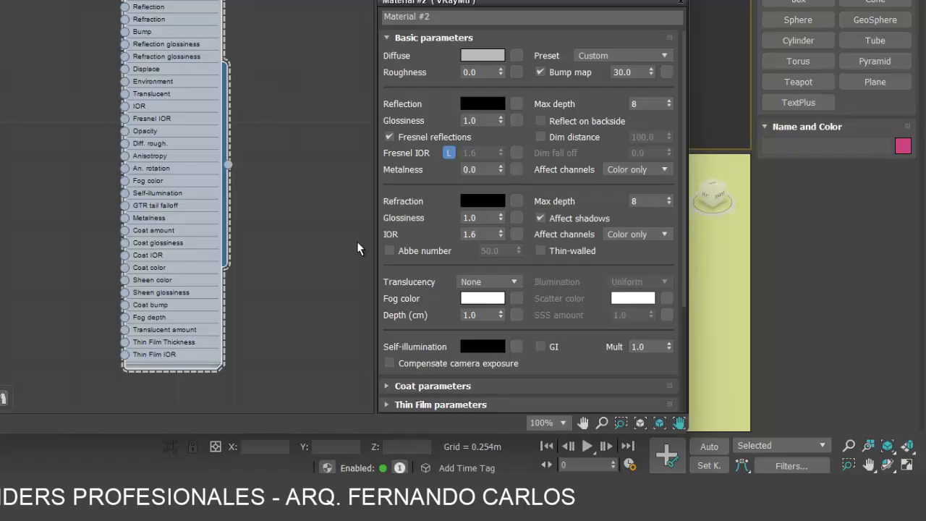
Switch to File Explorer, open the wallbrick_rough_2x2m folder in MATERIALES PBR and select its five 4K texture maps
{"action": "mouse_move", "coordinate": [285, 498]}
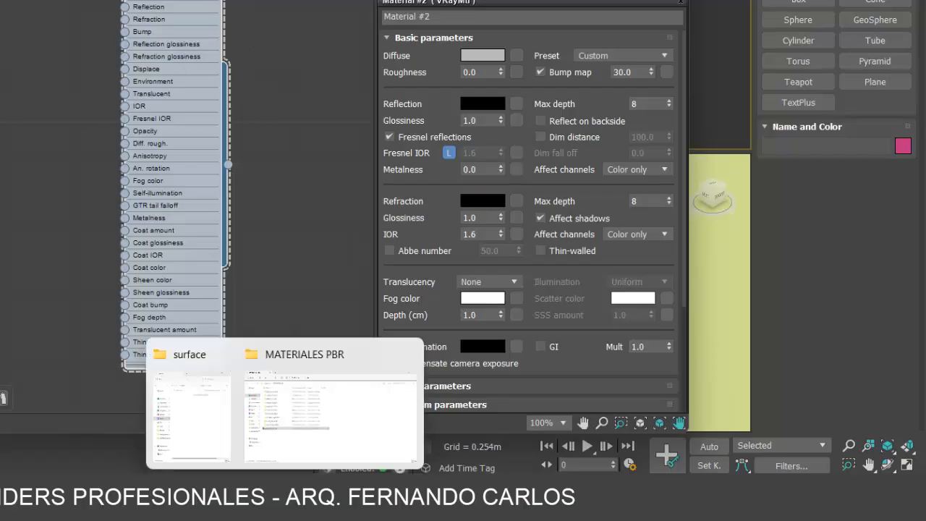
{"action": "left_click", "coordinate": [273, 420]}
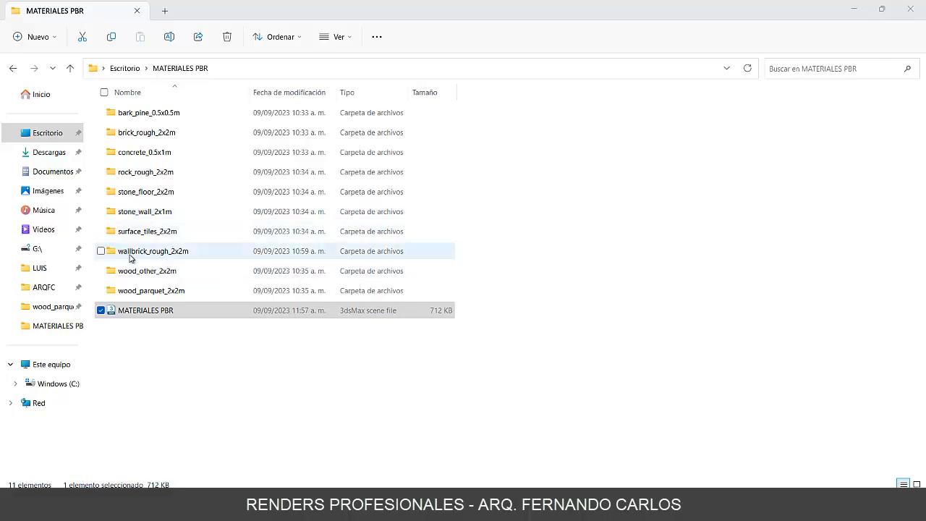
{"action": "double_click", "coordinate": [174, 255]}
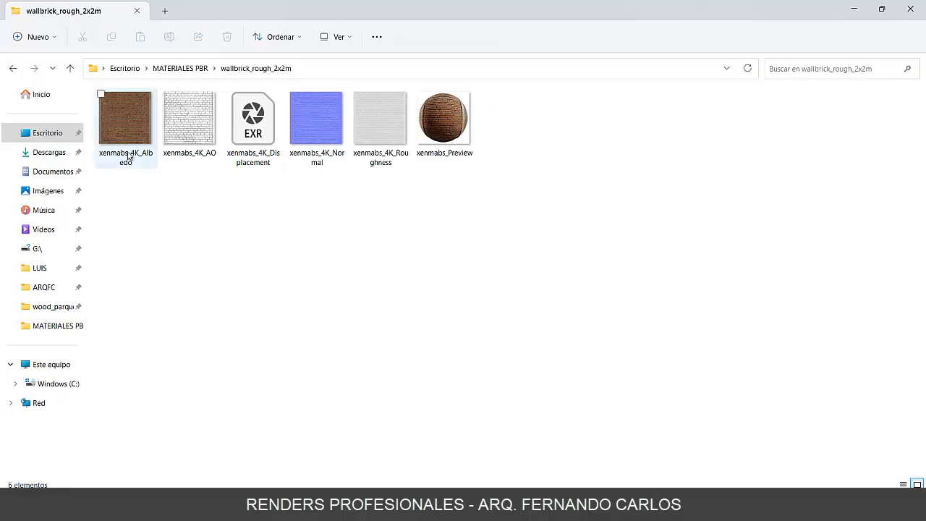
{"action": "left_click_drag", "start_coordinate": [397, 205], "coordinate": [97, 95]}
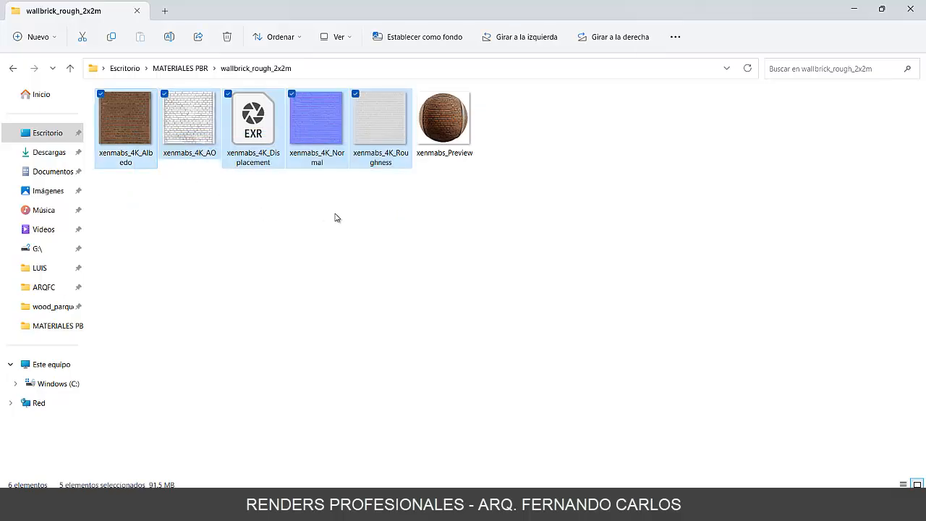
View the xenmabs_Preview image of the brick material up close and close the image viewer
{"action": "double_click", "coordinate": [448, 143]}
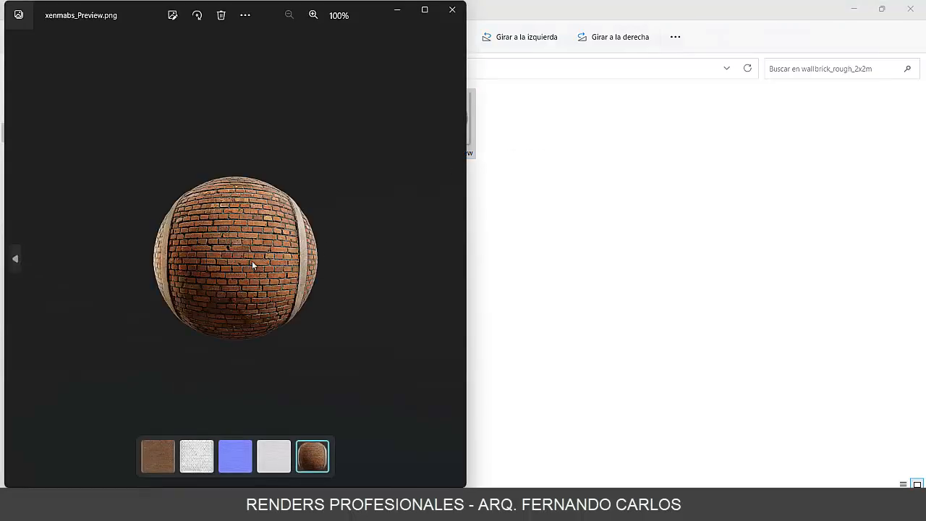
{"action": "scroll", "coordinate": [252, 262], "scroll_direction": "up", "scroll_amount": 5}
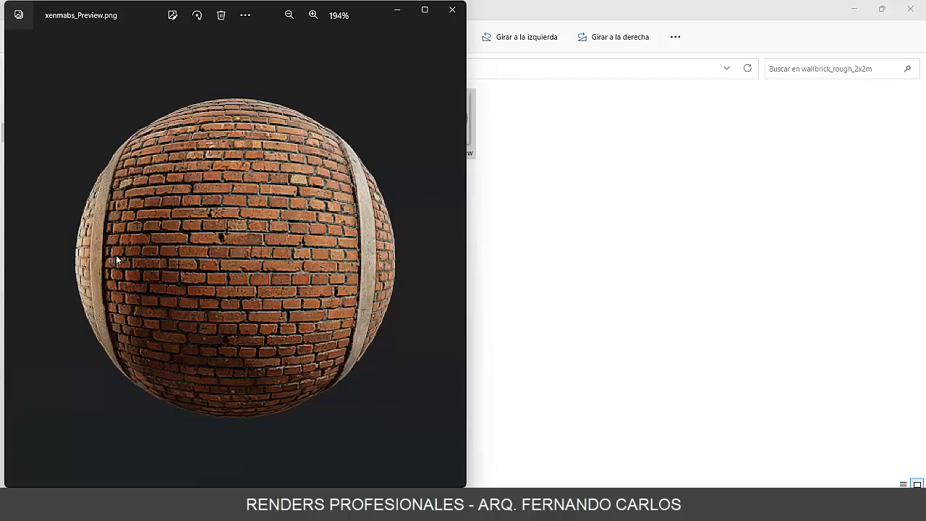
{"action": "scroll", "coordinate": [116, 254], "scroll_direction": "down", "scroll_amount": 5}
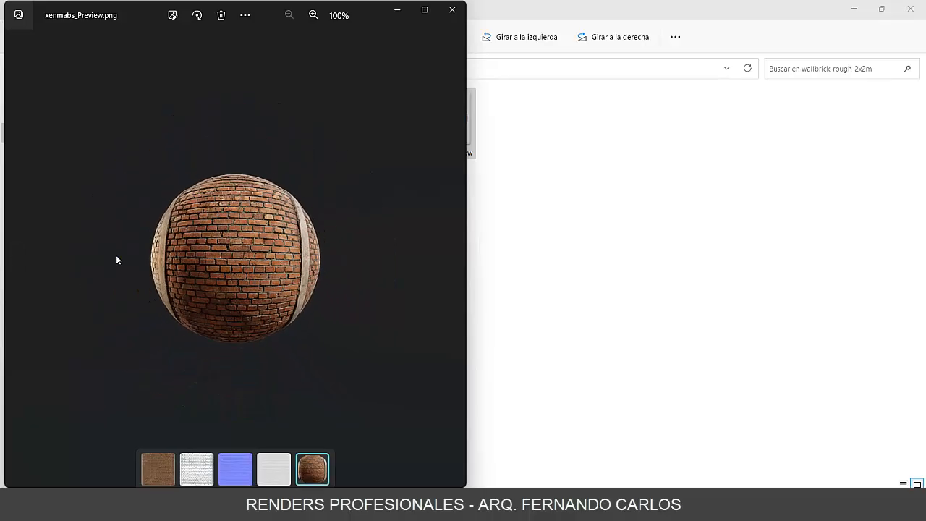
{"action": "key", "text": "alt+F4"}
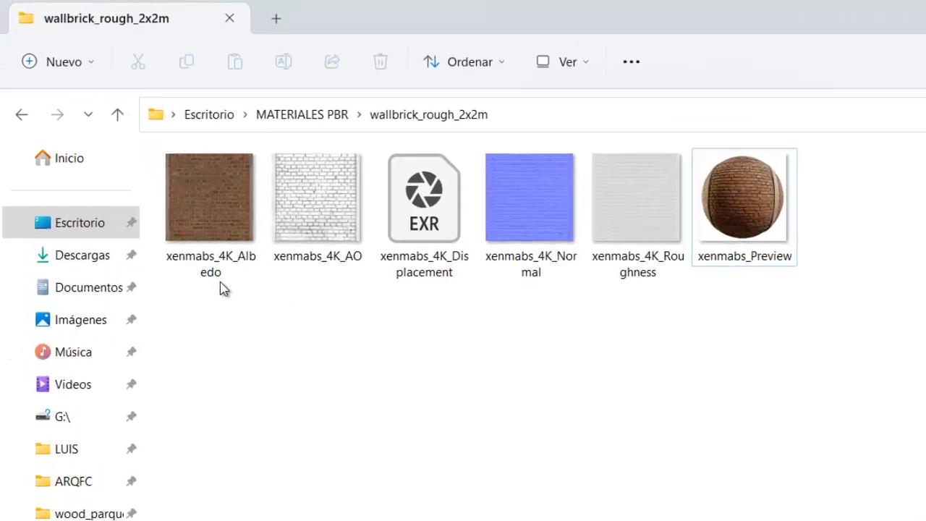
Examine the brick material's texture files one by one: Albedo, AO, Displacement, Normal and Roughness
{"action": "left_click", "coordinate": [217, 279]}
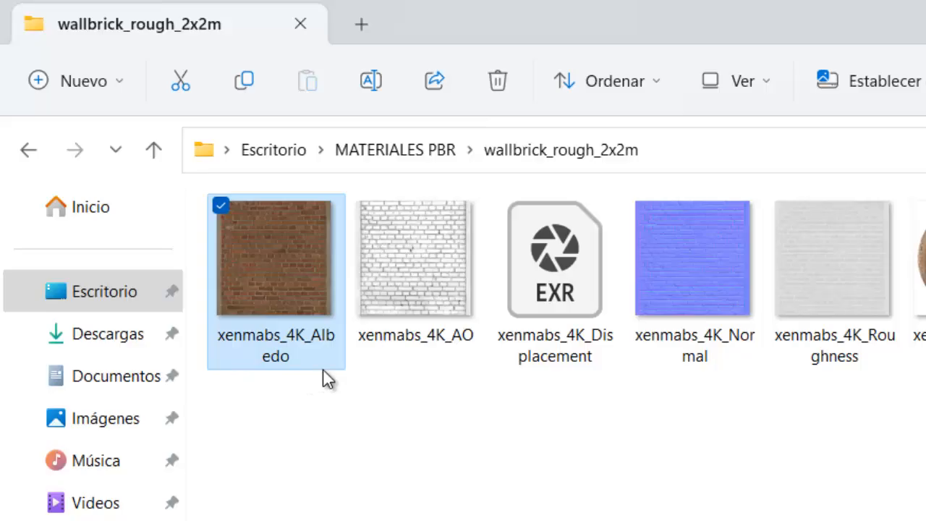
{"action": "left_click", "coordinate": [435, 343]}
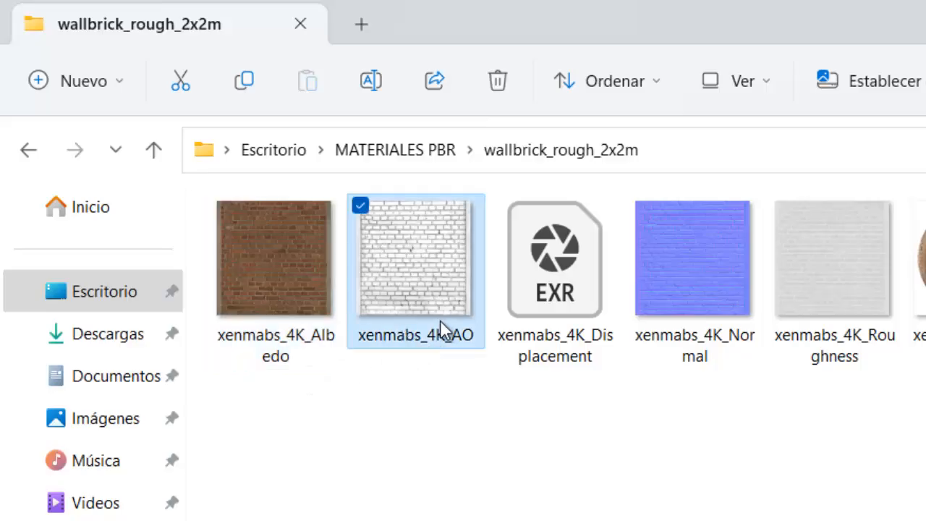
{"action": "left_click", "coordinate": [540, 338]}
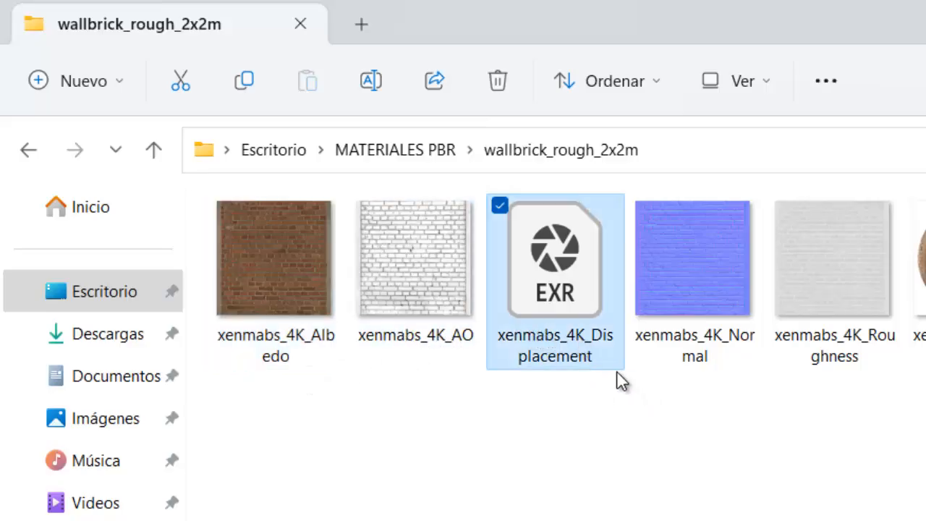
{"action": "left_click", "coordinate": [730, 356]}
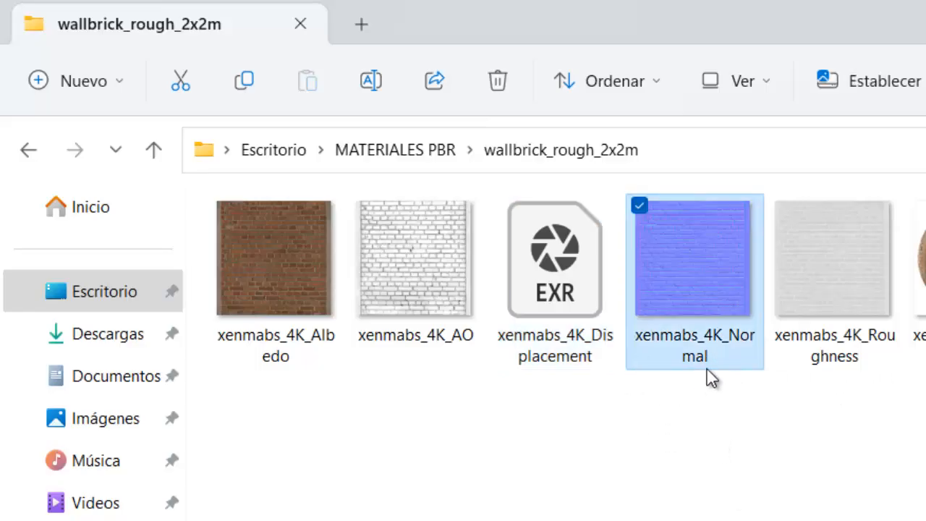
{"action": "left_click", "coordinate": [868, 365]}
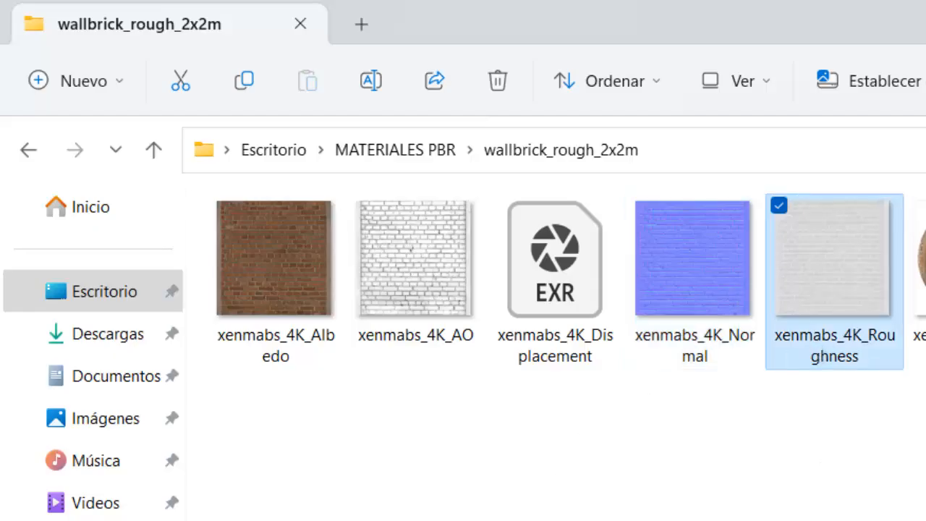
{"action": "left_click", "coordinate": [298, 336]}
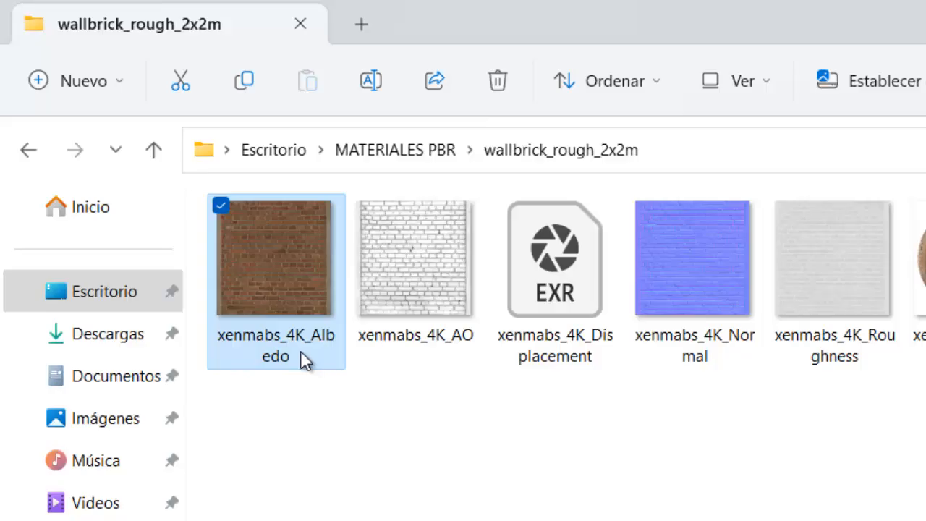
{"action": "mouse_move", "coordinate": [304, 360]}
{"action": "mouse_move", "coordinate": [308, 336]}
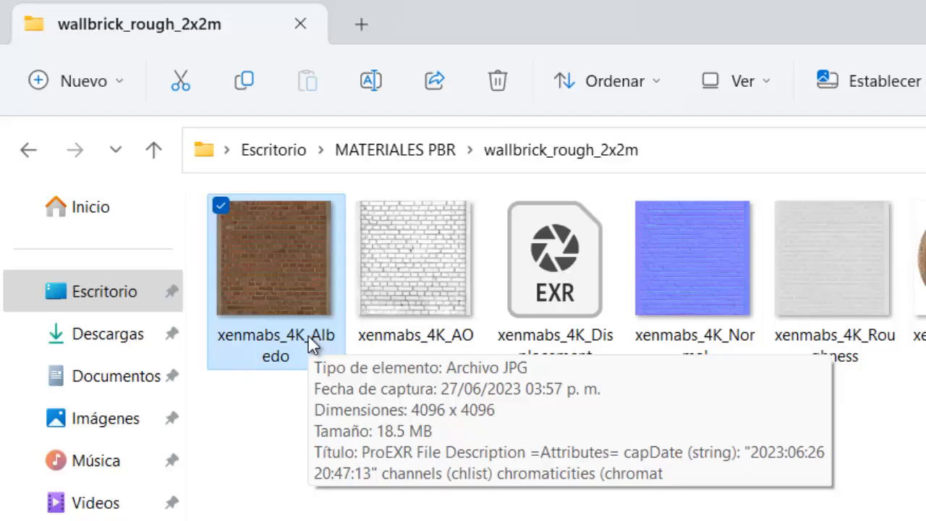
{"action": "left_click", "coordinate": [451, 325]}
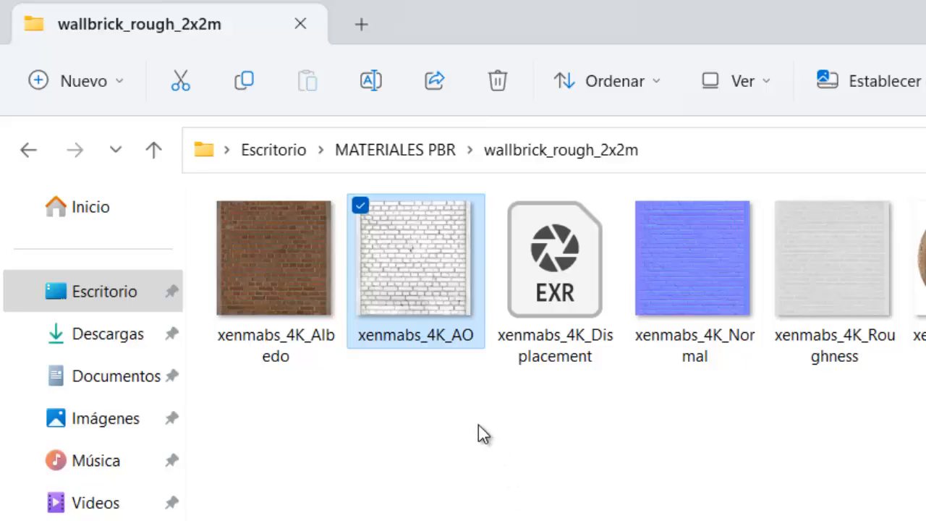
{"action": "mouse_move", "coordinate": [424, 245]}
{"action": "left_click", "coordinate": [702, 334]}
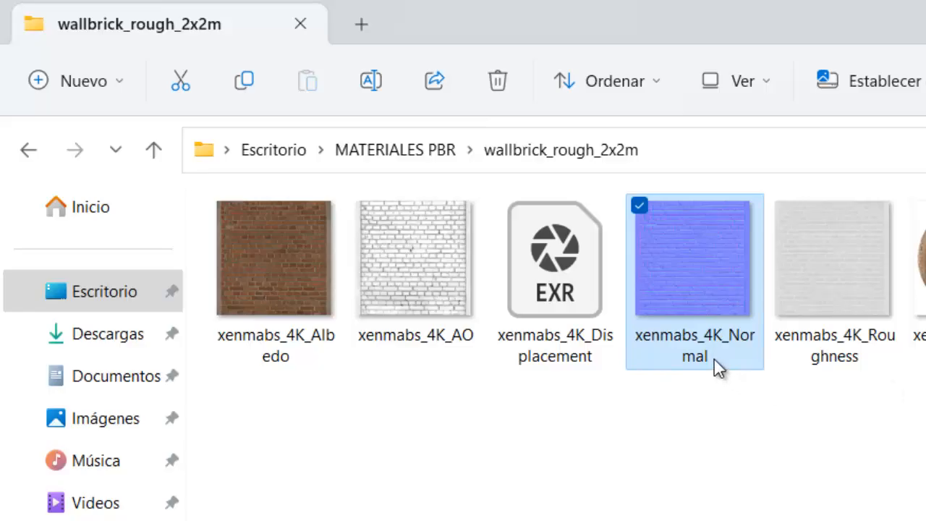
{"action": "mouse_move", "coordinate": [696, 273]}
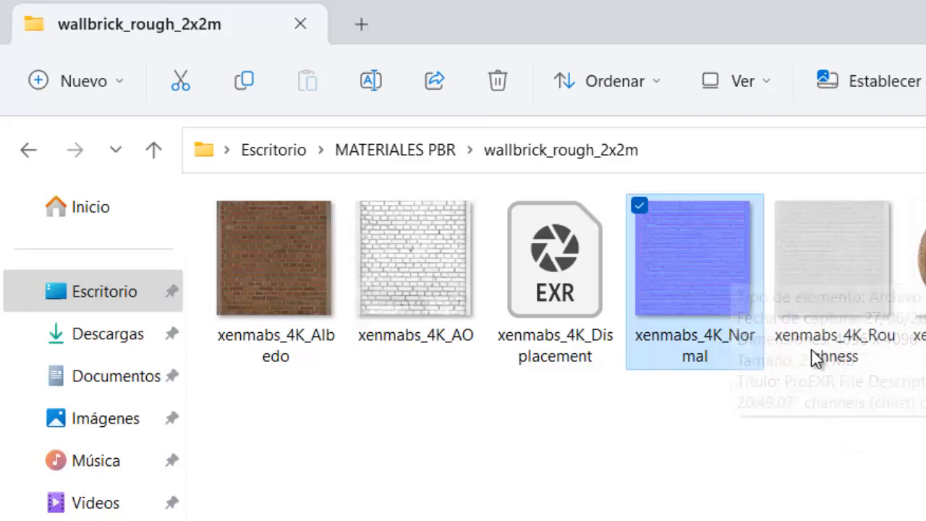
{"action": "left_click", "coordinate": [810, 357]}
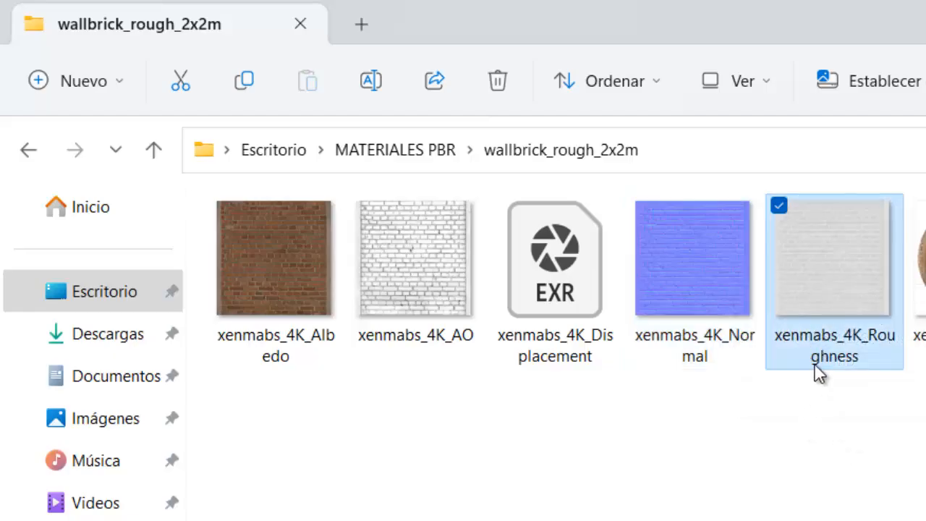
{"action": "mouse_move", "coordinate": [815, 365]}
{"action": "left_click", "coordinate": [571, 298]}
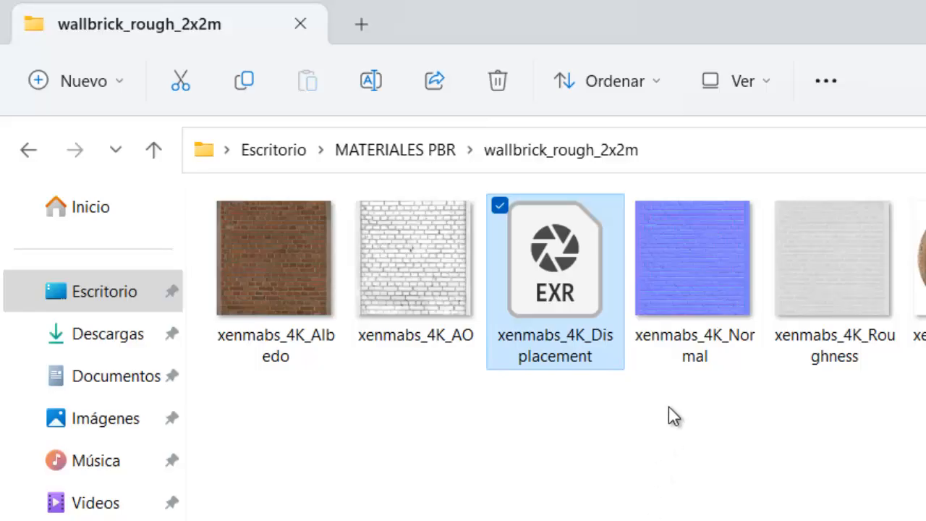
{"action": "mouse_move", "coordinate": [682, 369]}
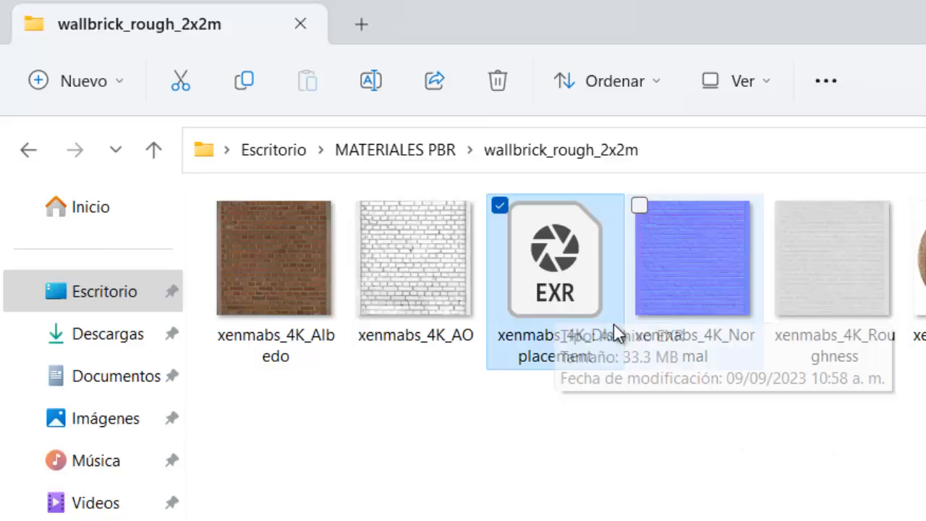
Return to the Slate Material Editor and add a VRayBitmap map node beside the VRayMtl material without loading an image
{"action": "mouse_move", "coordinate": [574, 318]}
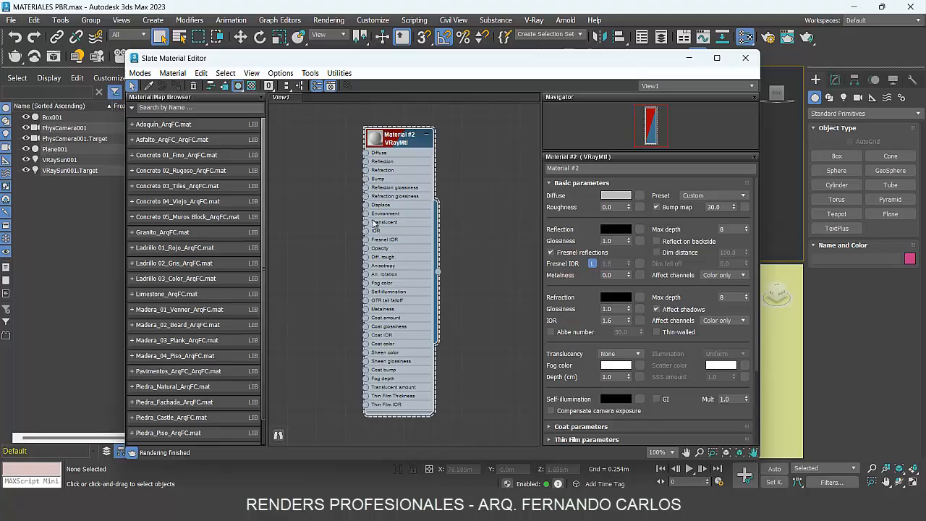
{"action": "middle_click_drag", "start_coordinate": [344, 217], "coordinate": [437, 215]}
{"action": "scroll", "coordinate": [397, 218], "scroll_direction": "down", "scroll_amount": 3}
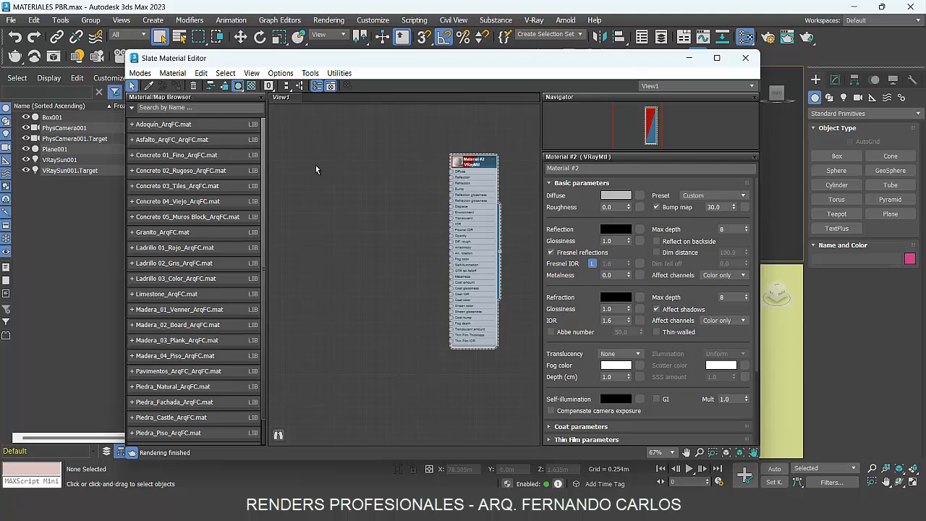
{"action": "right_click", "coordinate": [352, 149]}
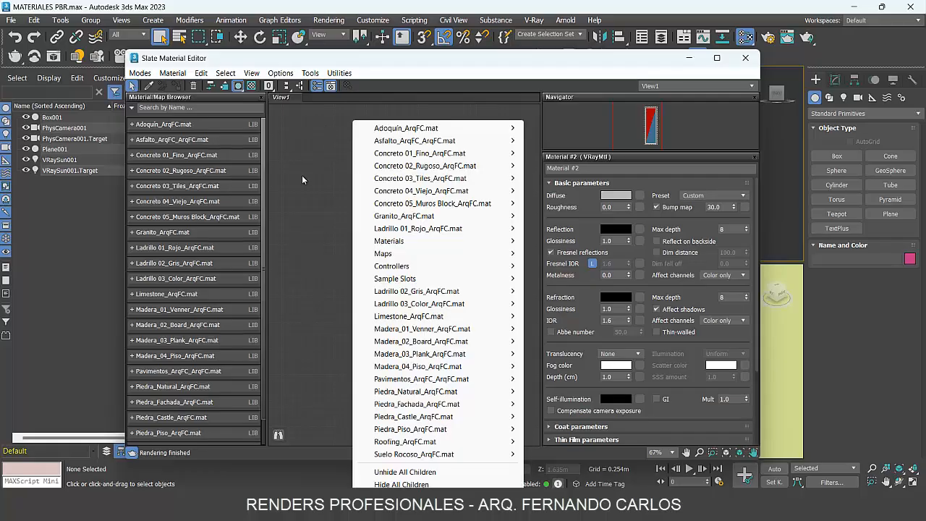
{"action": "mouse_move", "coordinate": [400, 257]}
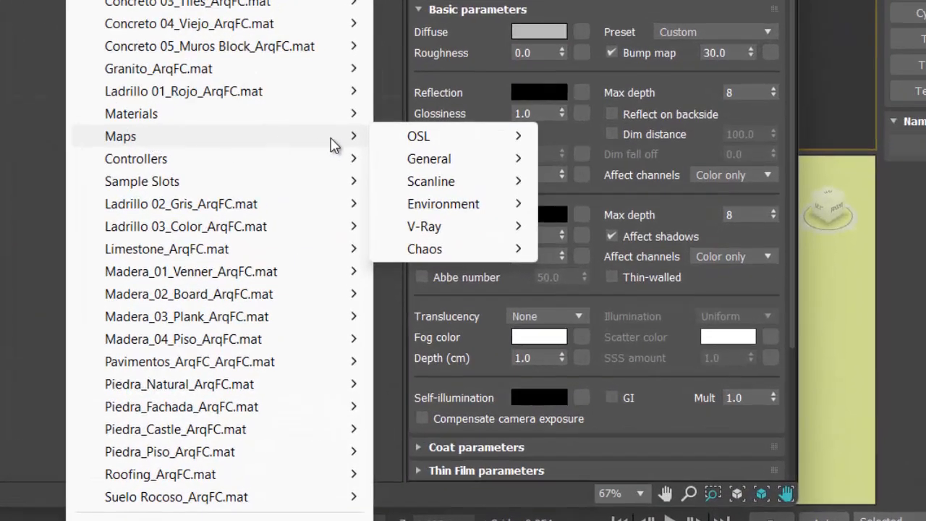
{"action": "mouse_move", "coordinate": [453, 225]}
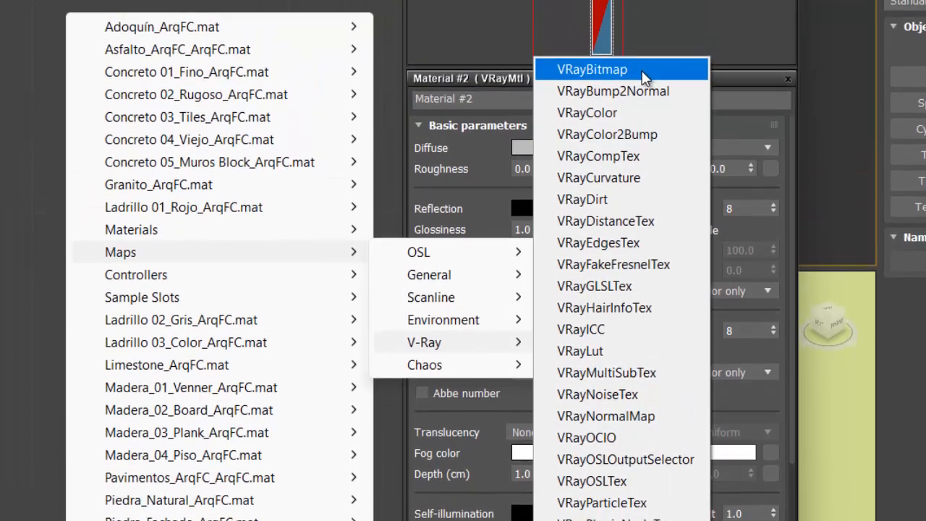
{"action": "left_click", "coordinate": [642, 72]}
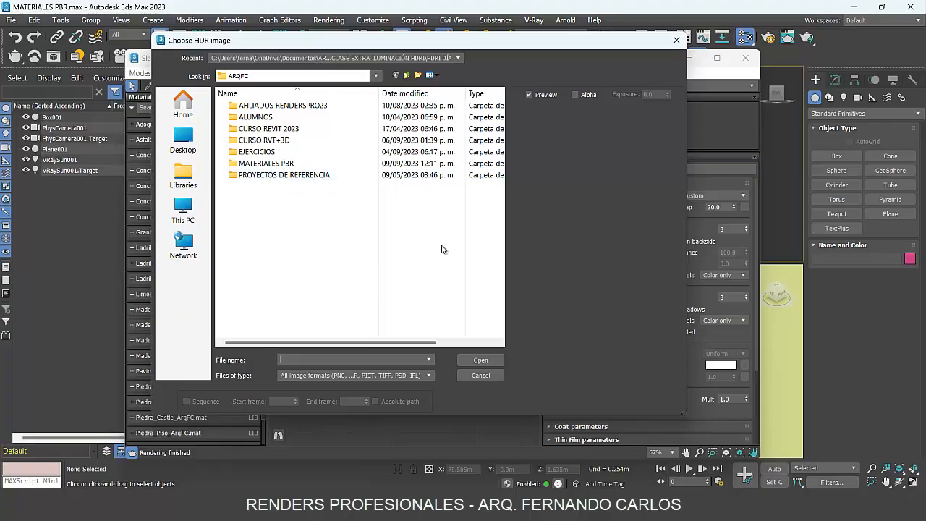
{"action": "left_click", "coordinate": [677, 41]}
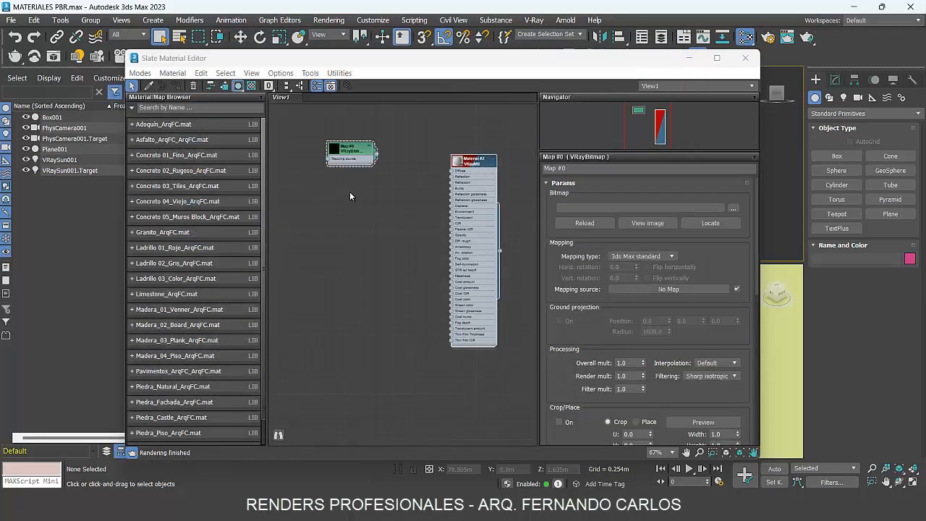
Duplicate the empty VRayBitmap node four times, arranging the five nodes in a vertical column
{"action": "left_click", "coordinate": [347, 154]}
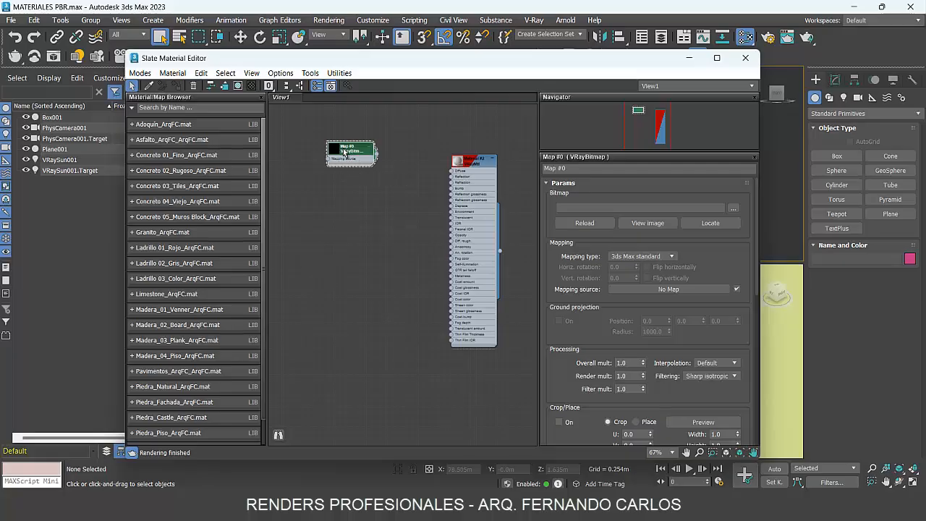
{"action": "key", "text": "shift"}
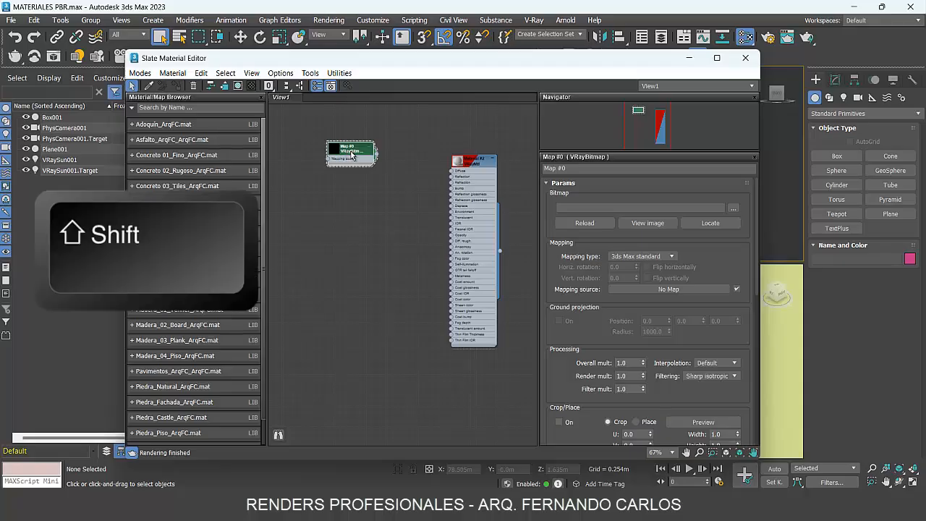
{"action": "left_click_drag", "start_coordinate": [352, 154], "coordinate": [353, 205], "text": "shift"}
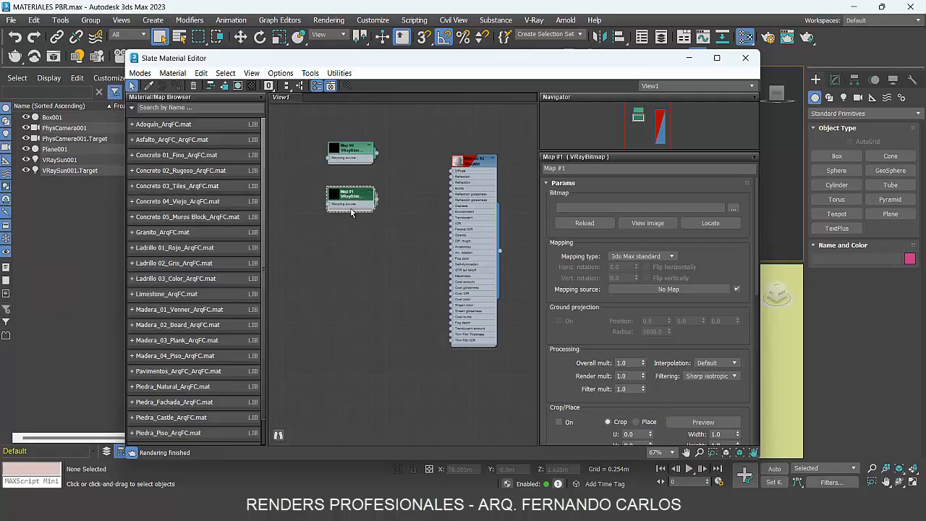
{"action": "left_click_drag", "start_coordinate": [351, 211], "coordinate": [350, 355], "text": "shift"}
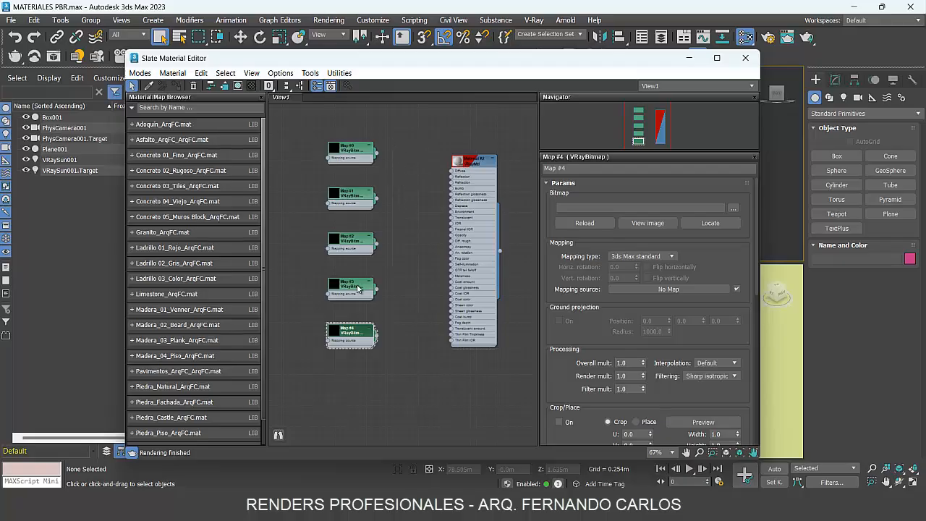
Rename the VRayMtl material as MATERIAL 1_2x2M, checking the texture folder for the size
{"action": "left_click", "coordinate": [468, 170]}
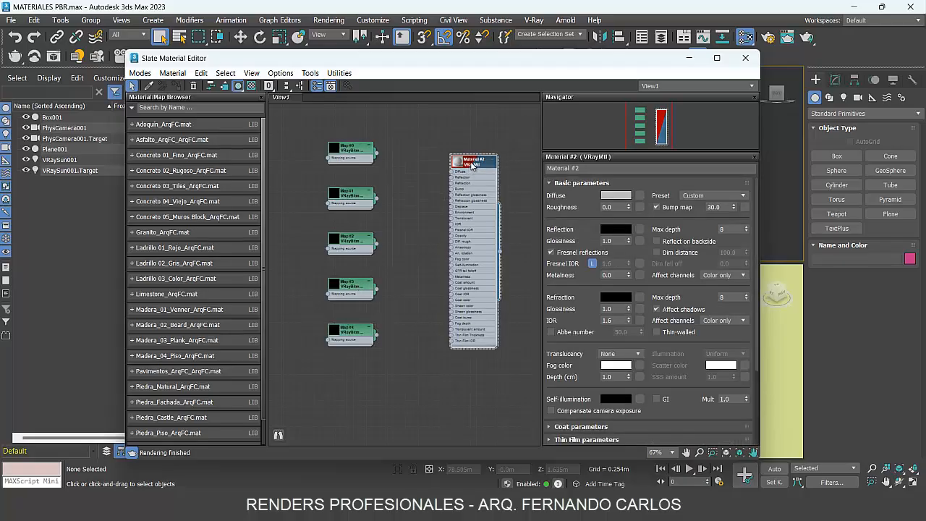
{"action": "scroll", "coordinate": [471, 168], "scroll_direction": "up", "scroll_amount": 3}
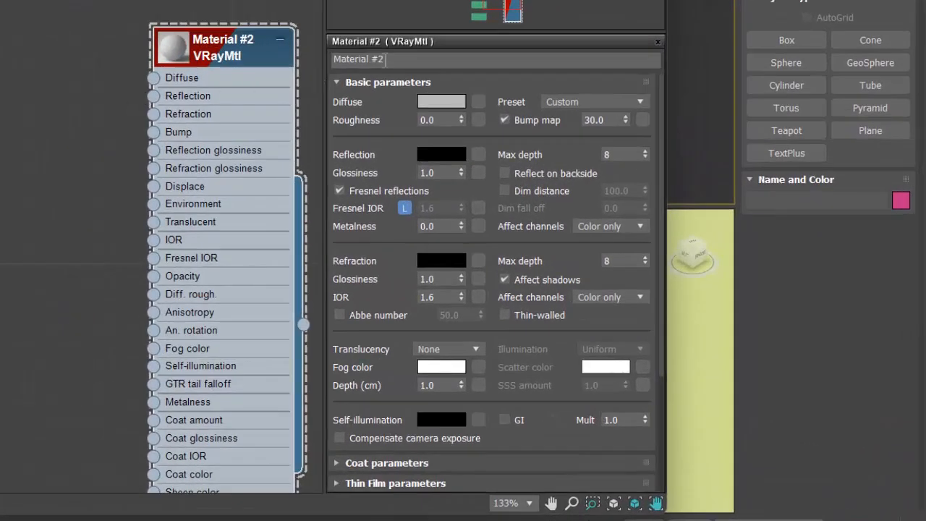
{"action": "left_click", "coordinate": [415, 59]}
{"action": "double_click", "coordinate": [414, 60]}
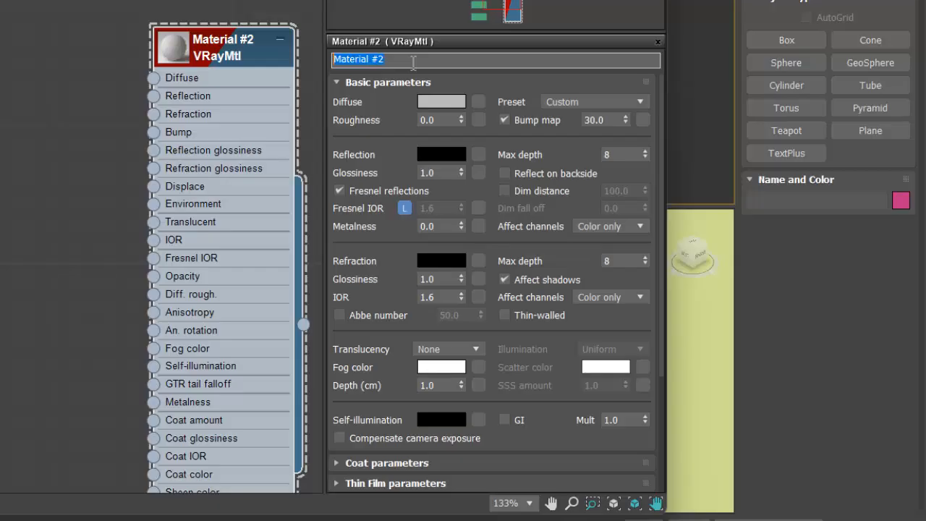
{"action": "type", "text": "MATERIAL"}
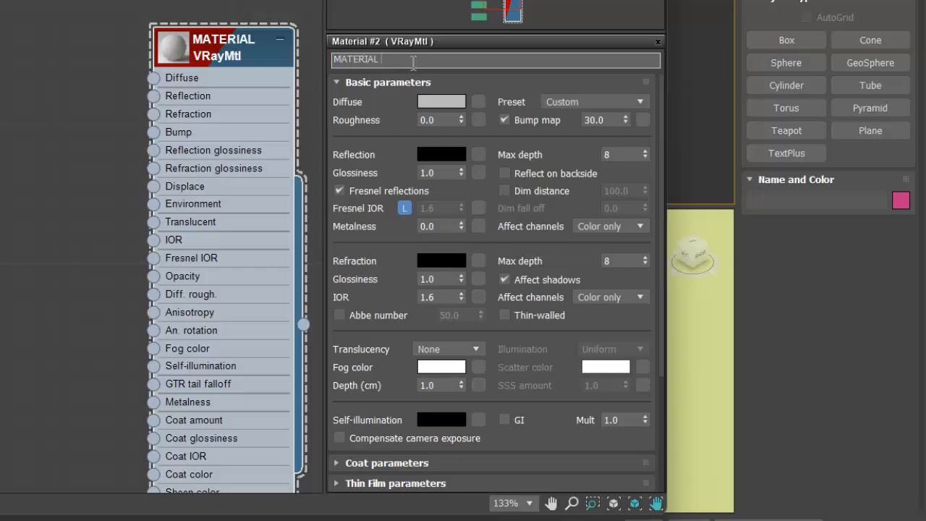
{"action": "type", "text": " 1_"}
{"action": "mouse_move", "coordinate": [205, 519]}
{"action": "left_click", "coordinate": [161, 481]}
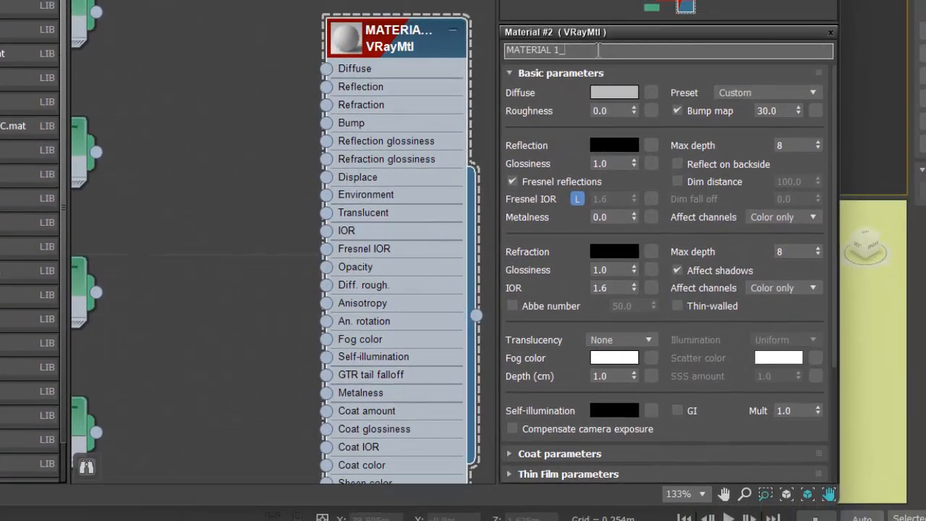
{"action": "type", "text": "2x2M"}
{"action": "key", "text": "Return"}
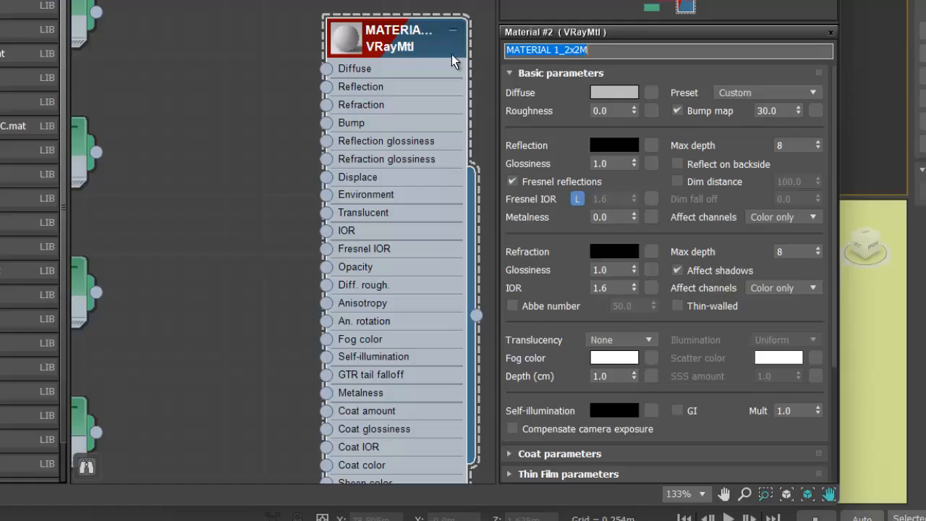
Set the bump map amount of MATERIAL 1_2x2M to 100
{"action": "left_click", "coordinate": [391, 54]}
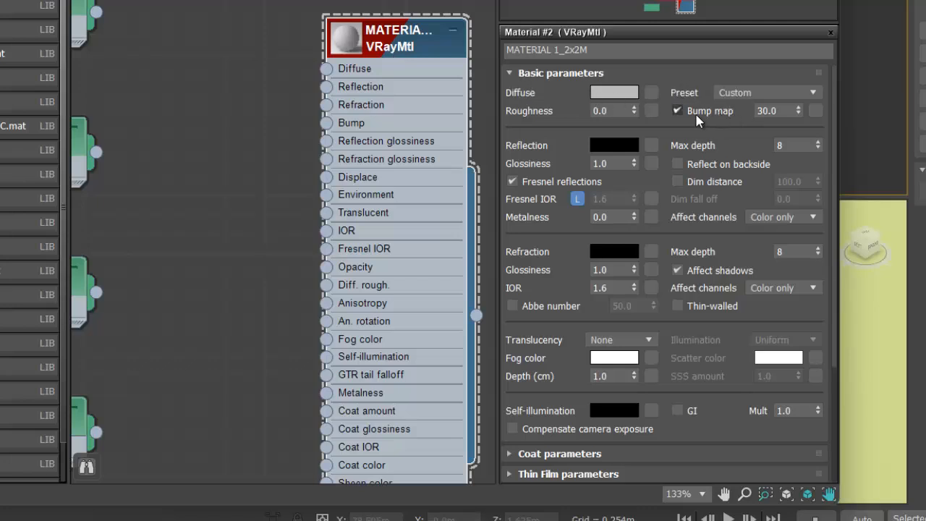
{"action": "double_click", "coordinate": [792, 110]}
{"action": "type", "text": "100"}
{"action": "key", "text": "Return"}
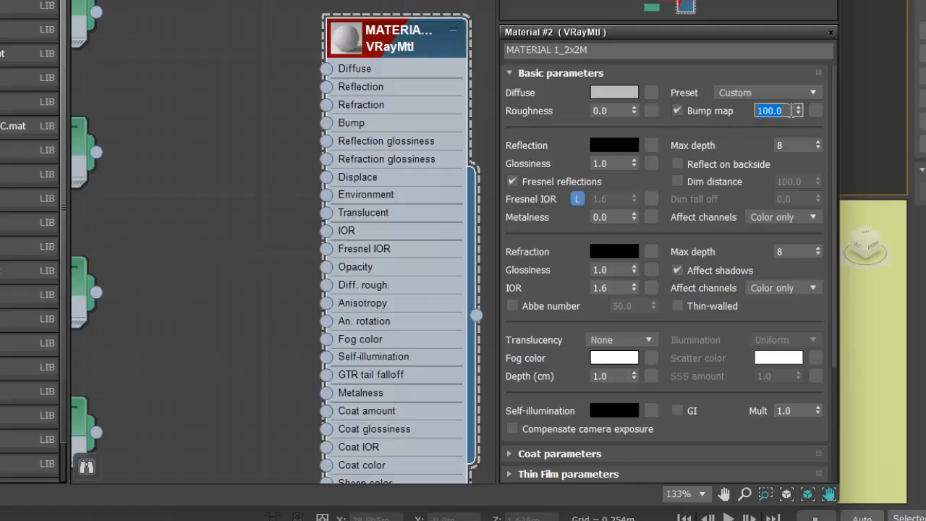
Check the Roughness texture in the wallbrick_rough_2x2m folder and set the material's BRDF to use roughness instead of glossiness
{"action": "left_click", "coordinate": [552, 75]}
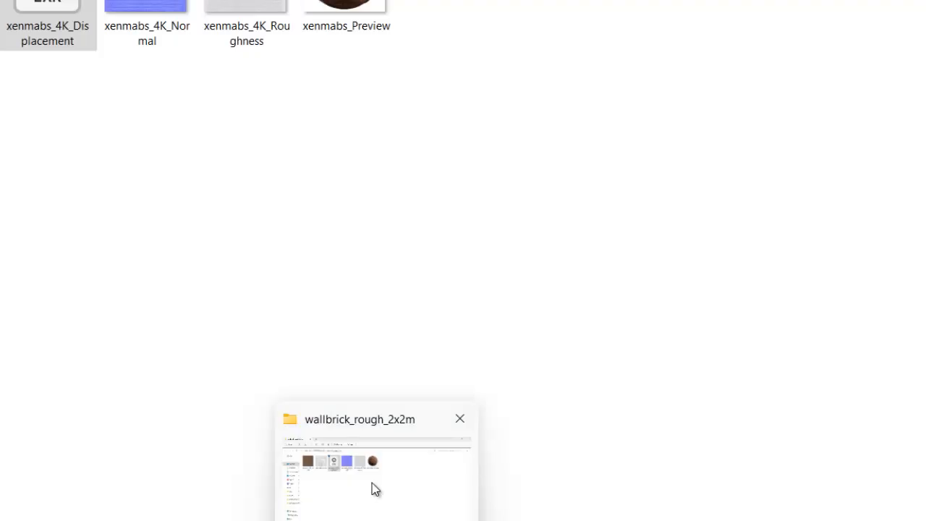
{"action": "left_click", "coordinate": [372, 482]}
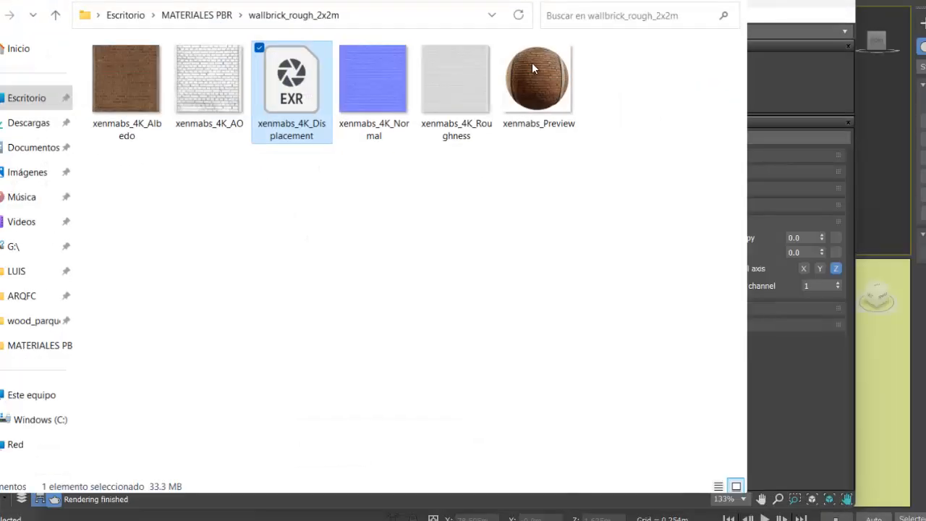
{"action": "left_click_drag", "start_coordinate": [466, 0], "coordinate": [279, 1]}
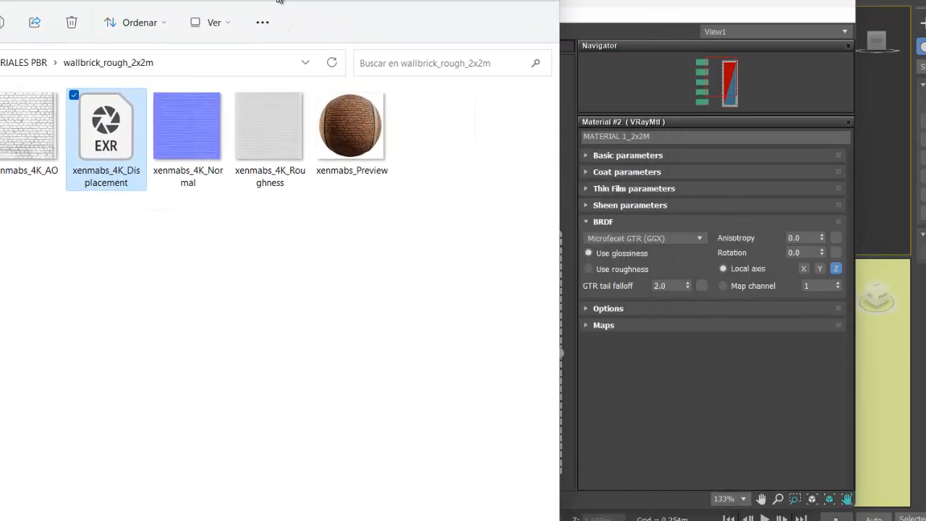
{"action": "left_click", "coordinate": [269, 183]}
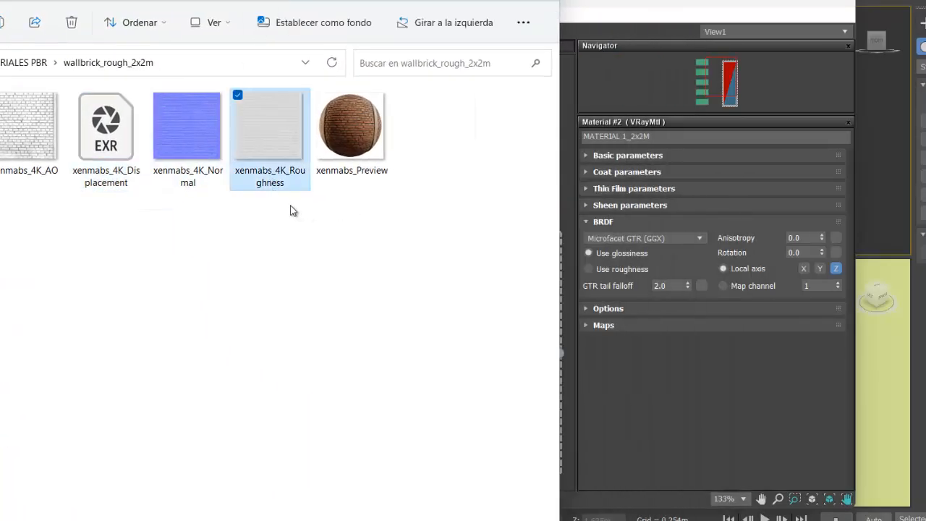
{"action": "mouse_move", "coordinate": [289, 183]}
{"action": "left_click", "coordinate": [587, 268]}
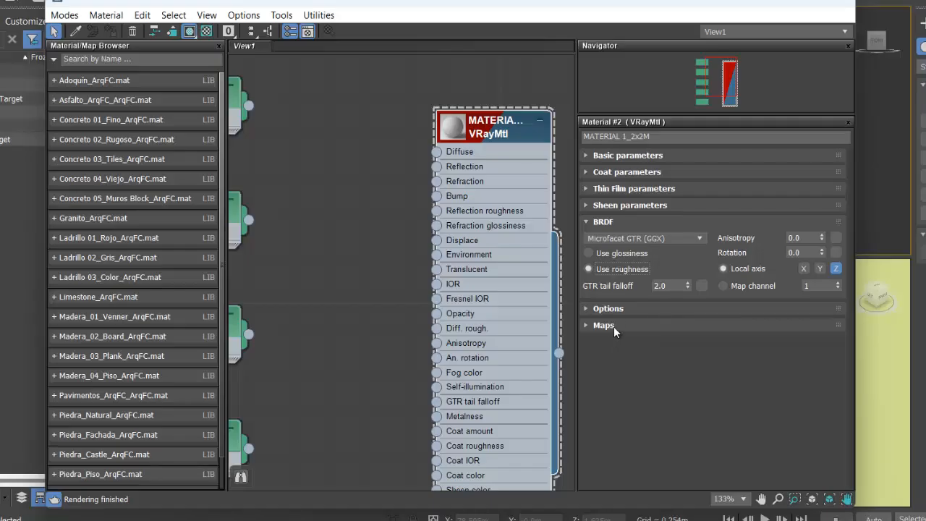
{"action": "left_click", "coordinate": [605, 222]}
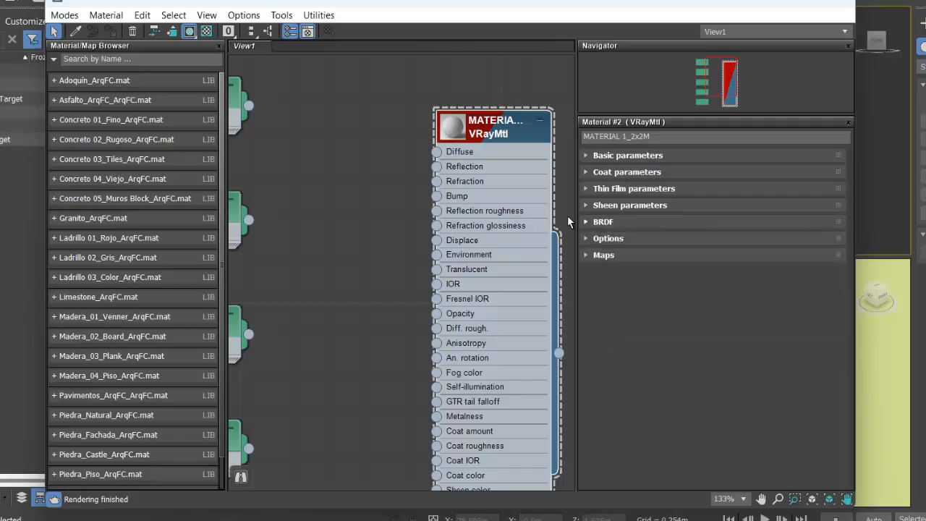
Rename the first VRayBitmap node, Map #0, as ALBEDO
{"action": "scroll", "coordinate": [411, 211], "scroll_direction": "down", "scroll_amount": 4}
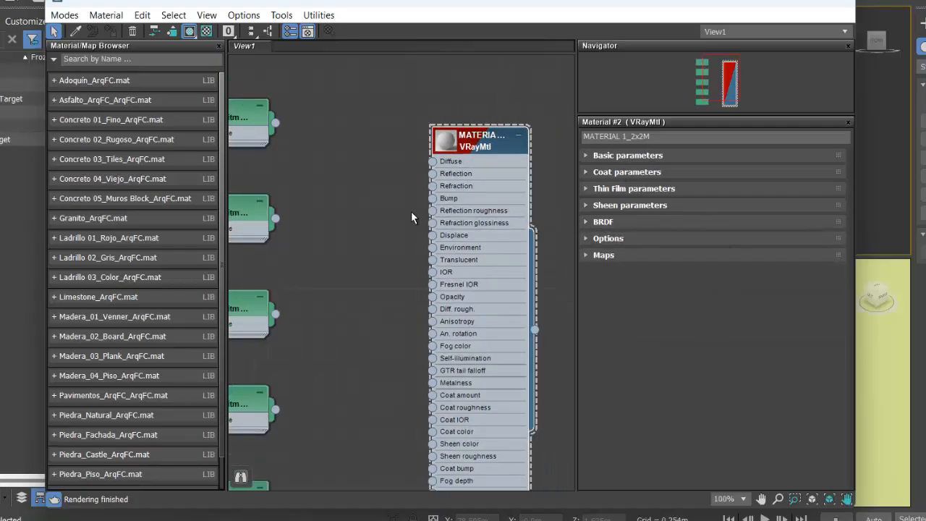
{"action": "middle_click_drag", "start_coordinate": [411, 220], "coordinate": [439, 198]}
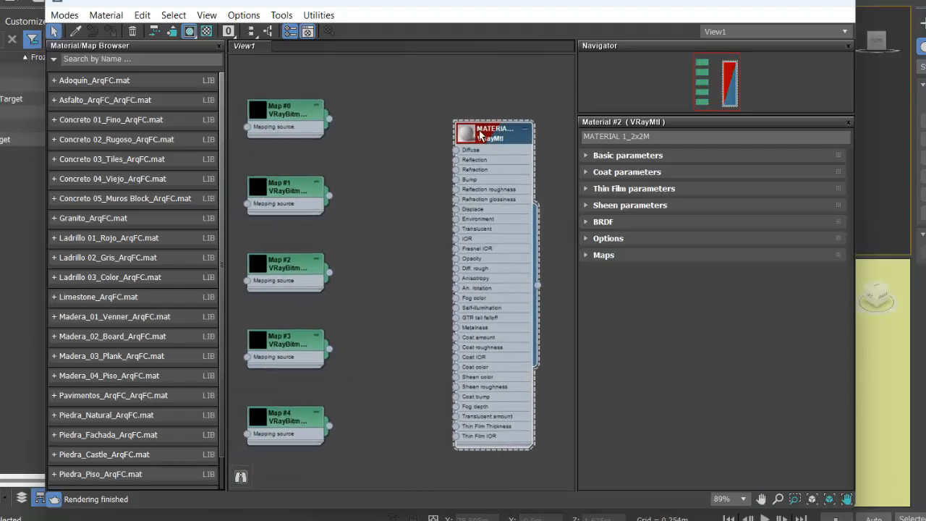
{"action": "middle_click_drag", "start_coordinate": [297, 127], "coordinate": [333, 126]}
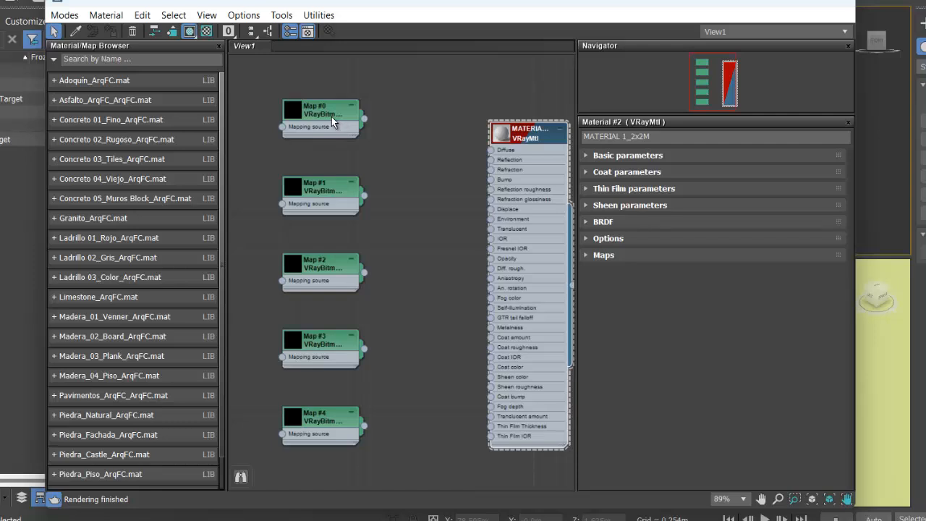
{"action": "double_click", "coordinate": [331, 117]}
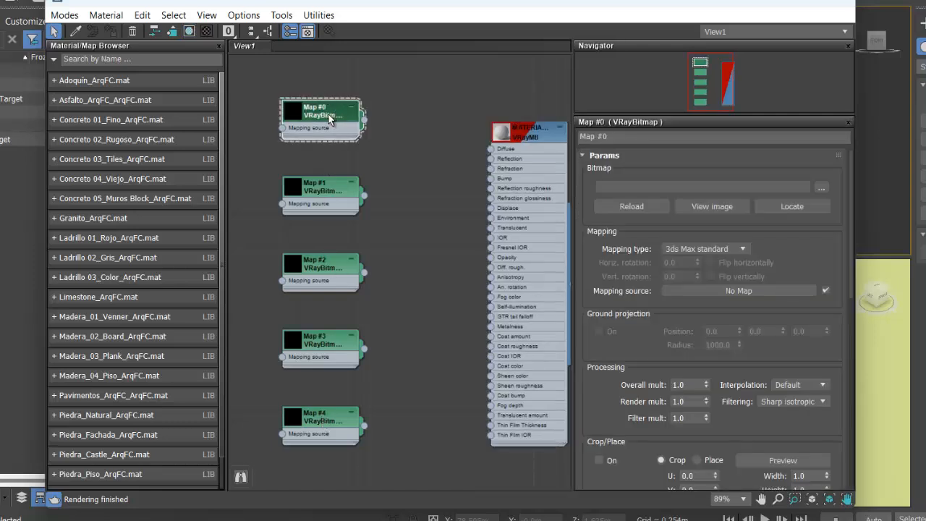
{"action": "left_click_drag", "start_coordinate": [629, 140], "coordinate": [566, 148]}
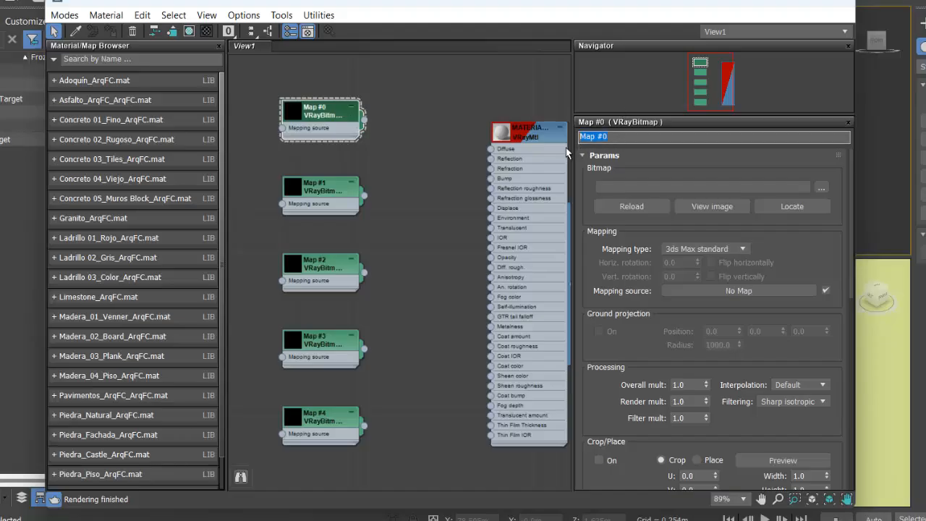
{"action": "type", "text": "ALBEDO"}
{"action": "key", "text": "Return"}
Rename the second VRayBitmap node as A.O. and the third as NORMAL
{"action": "left_click", "coordinate": [303, 190]}
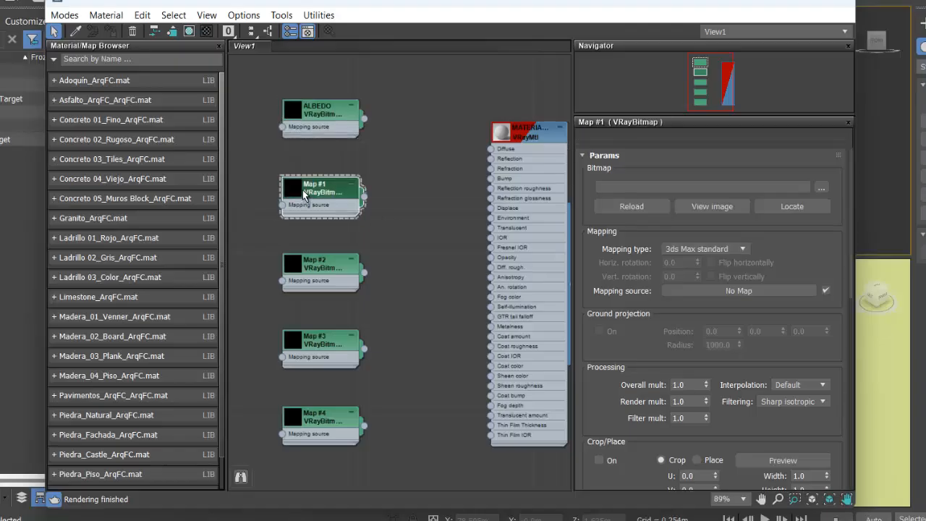
{"action": "left_click_drag", "start_coordinate": [622, 139], "coordinate": [564, 146]}
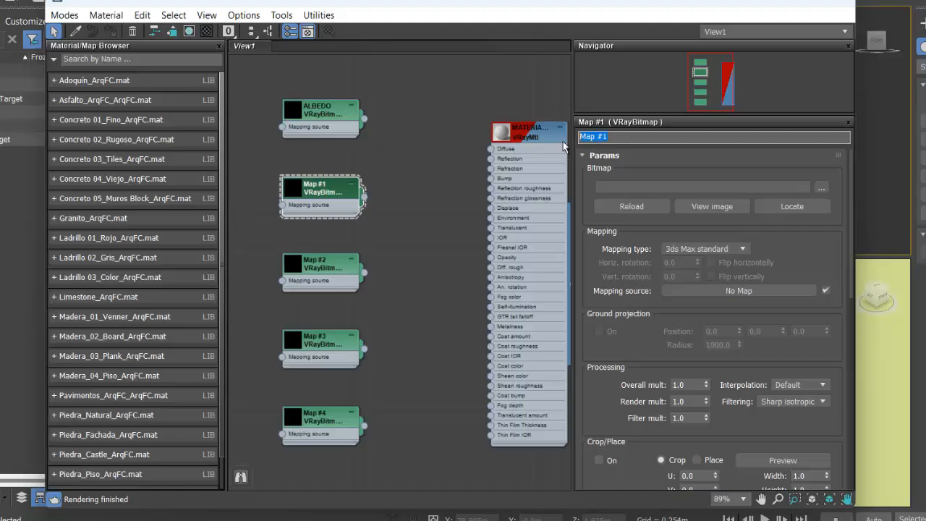
{"action": "type", "text": "A.O"}
{"action": "key", "text": "Return"}
{"action": "left_click", "coordinate": [320, 275]}
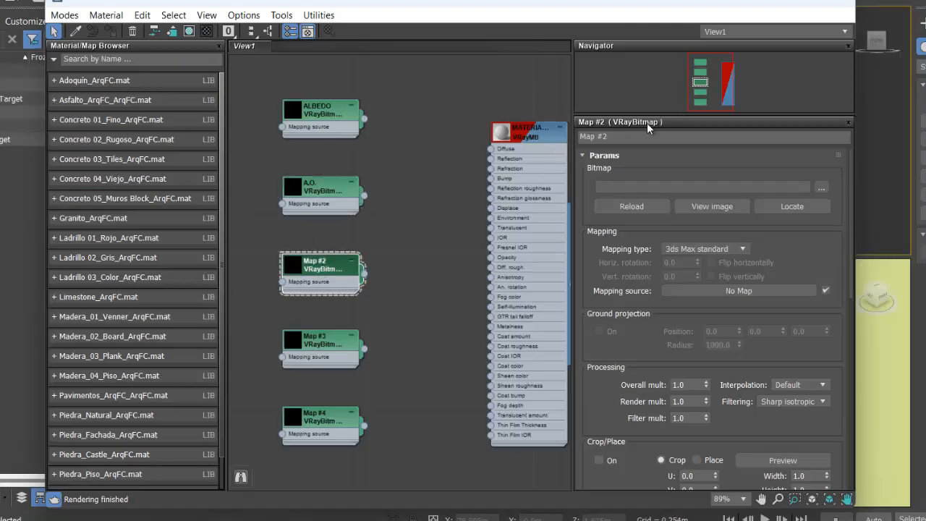
{"action": "left_click", "coordinate": [640, 137]}
{"action": "type", "text": "NORMAL"}
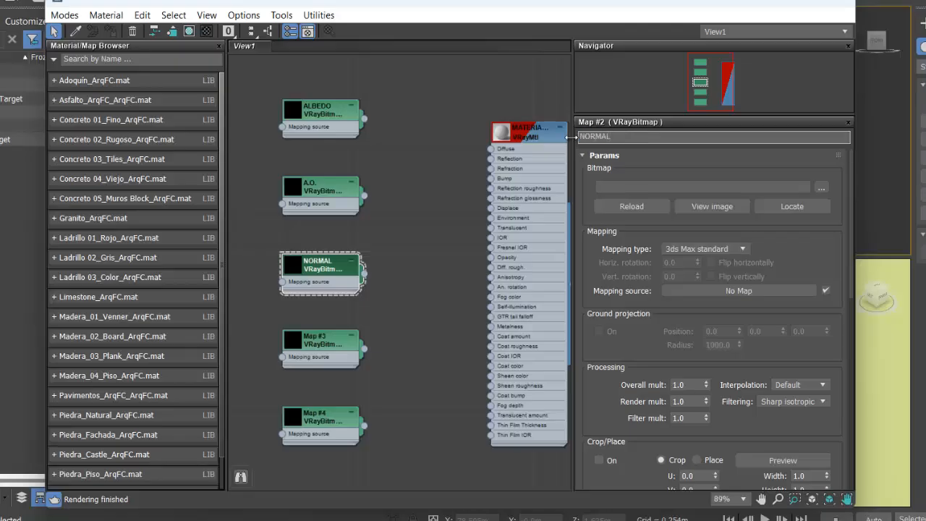
{"action": "key", "text": "Return"}
Rename the fourth VRayBitmap node as ROU and the fifth as DISP
{"action": "left_click", "coordinate": [359, 330]}
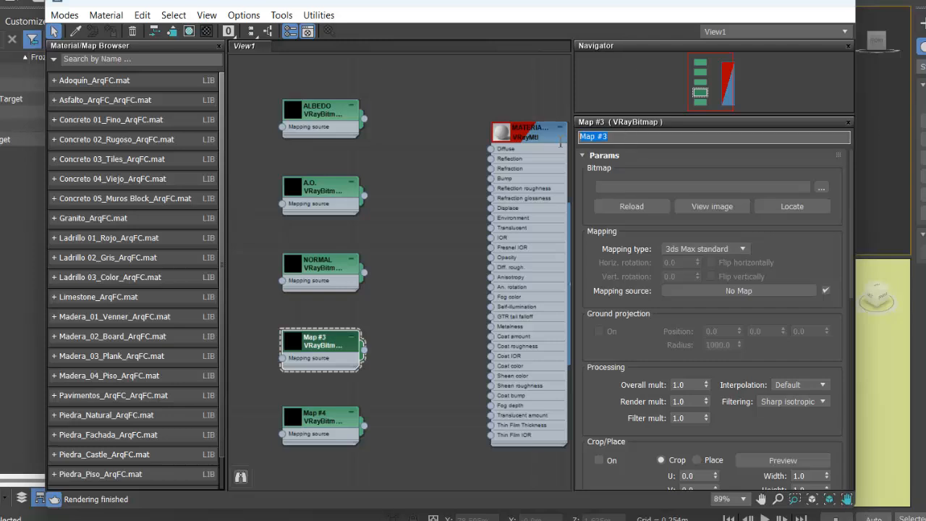
{"action": "type", "text": "ROU"}
{"action": "left_click", "coordinate": [306, 431]}
{"action": "left_click", "coordinate": [617, 137]}
{"action": "type", "text": "DISP"}
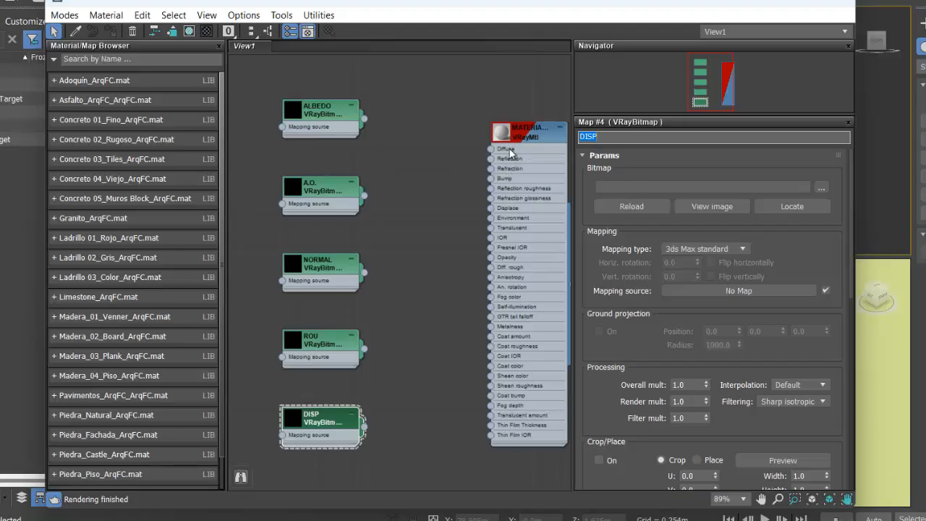
Arrange the wallbrick_rough_2x2m folder beside the material editor and load xenmabs_4K_Albedo into the ALBEDO bitmap node
{"action": "double_click", "coordinate": [309, 116]}
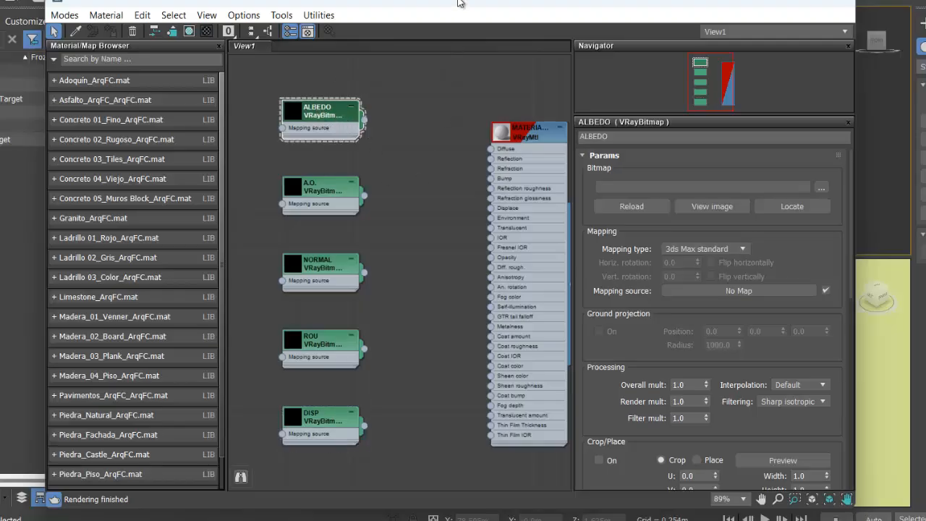
{"action": "left_click_drag", "start_coordinate": [457, 3], "coordinate": [139, 0]}
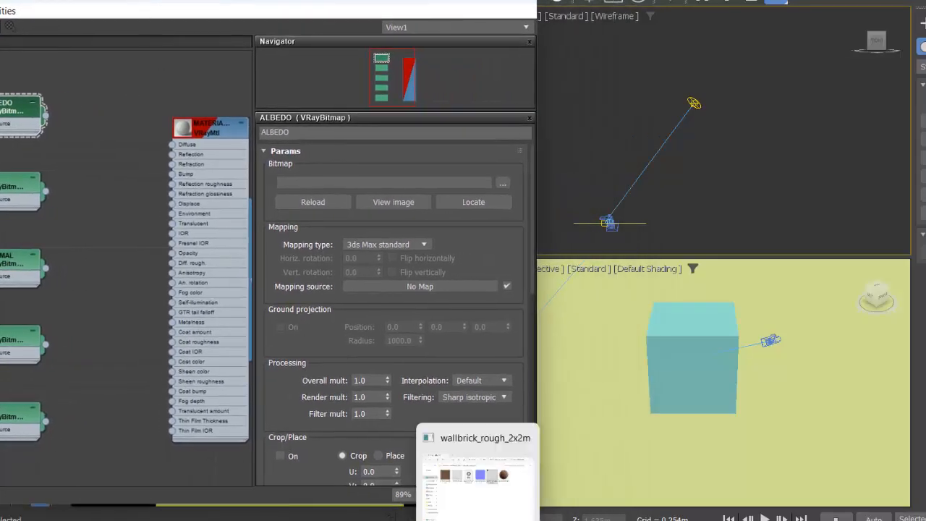
{"action": "left_click", "coordinate": [468, 492]}
{"action": "left_click_drag", "start_coordinate": [242, 51], "coordinate": [646, 52]}
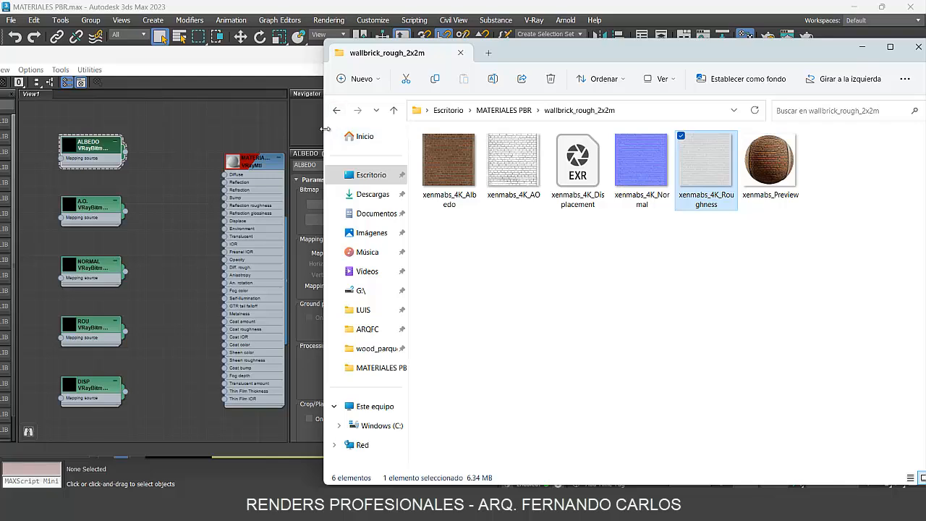
{"action": "left_click_drag", "start_coordinate": [325, 128], "coordinate": [537, 128]}
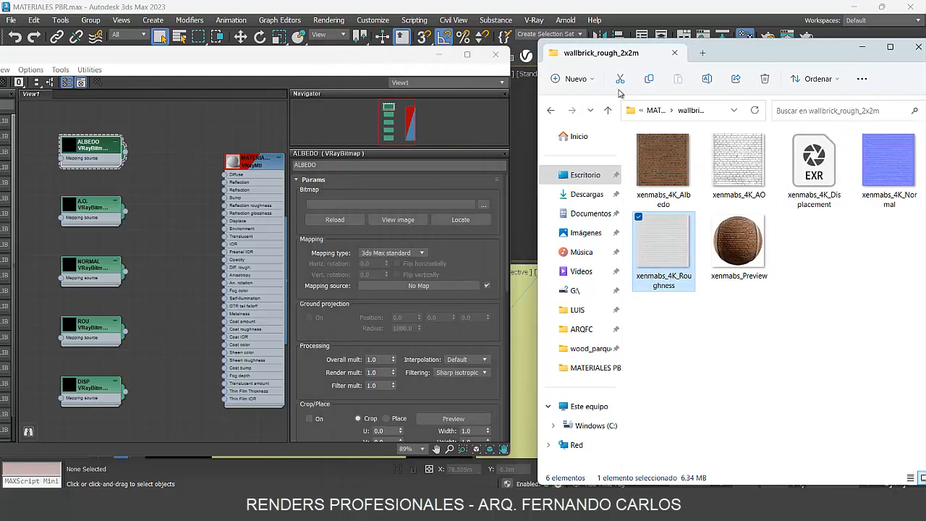
{"action": "left_click_drag", "start_coordinate": [754, 57], "coordinate": [739, 40]}
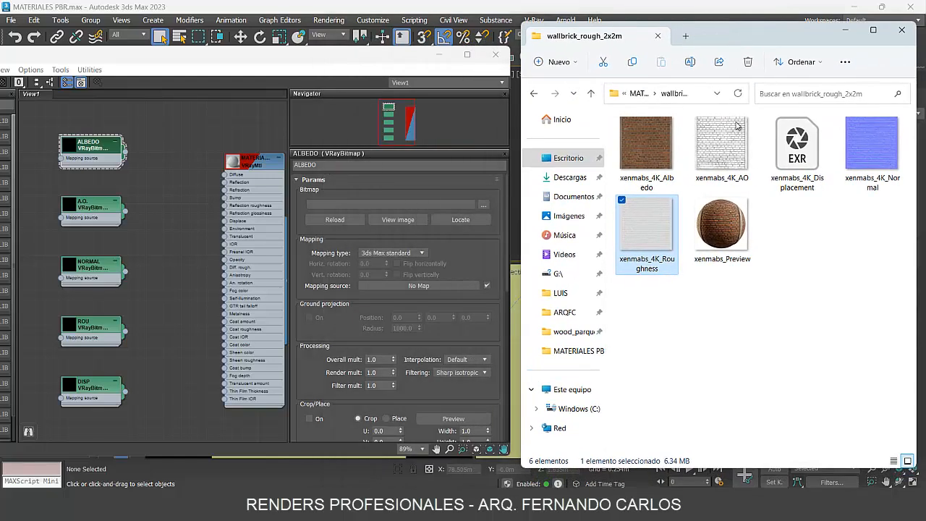
{"action": "left_click", "coordinate": [675, 171]}
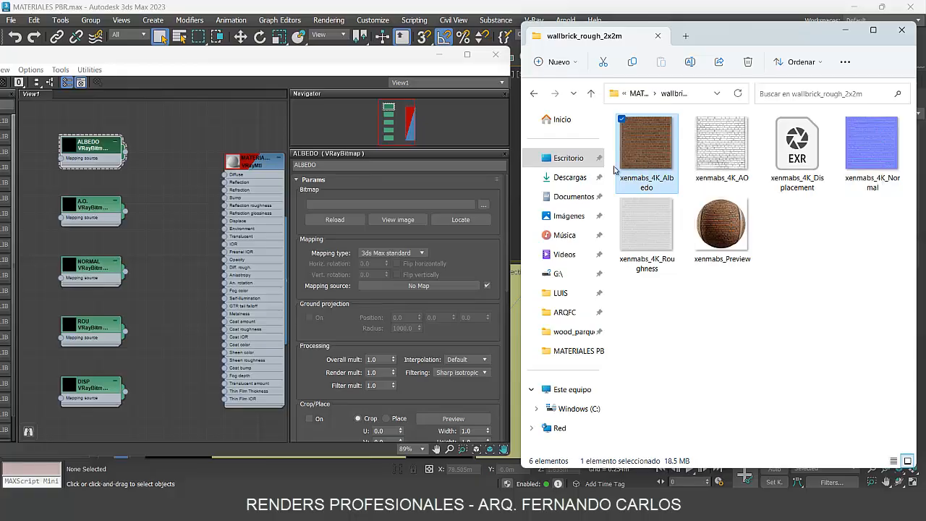
{"action": "left_click_drag", "start_coordinate": [617, 169], "coordinate": [374, 203]}
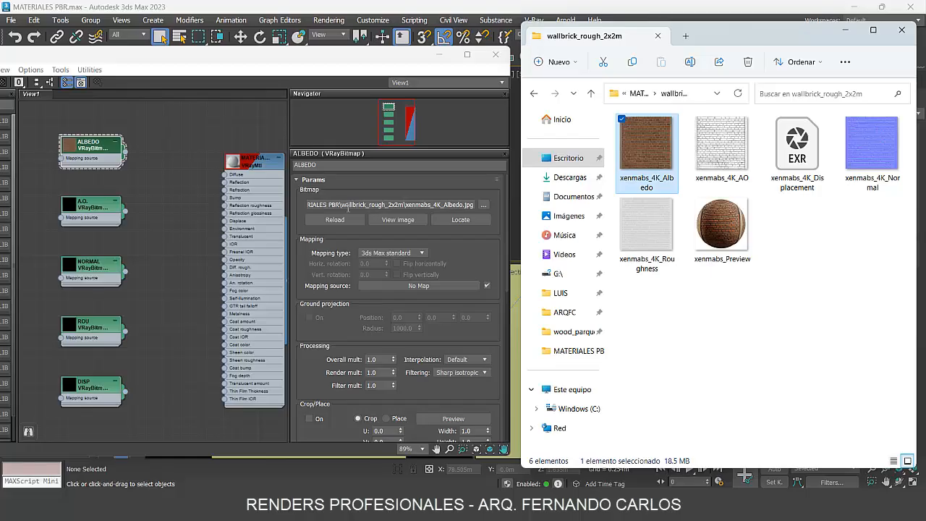
Load the xenmabs_4K_AO texture from the wallbrick_rough_2x2m folder into the A.O. bitmap node
{"action": "double_click", "coordinate": [84, 216]}
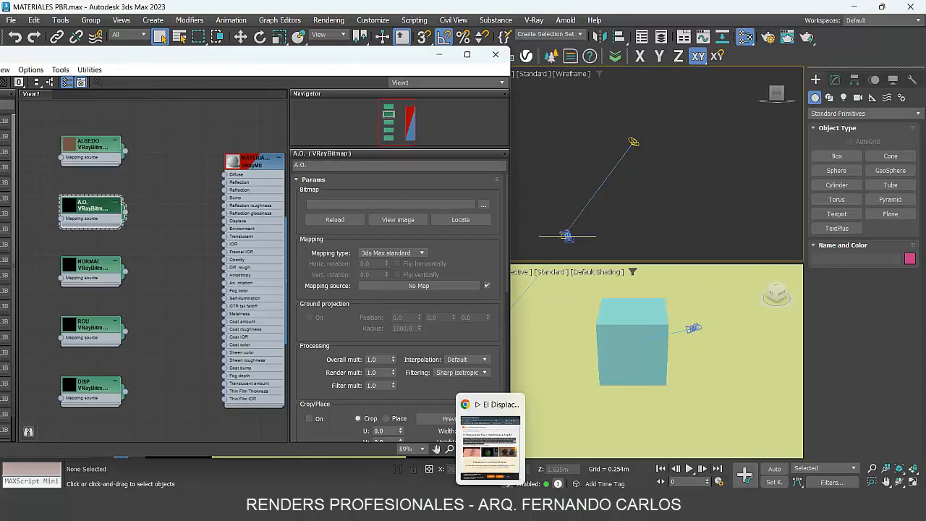
{"action": "mouse_move", "coordinate": [463, 505]}
{"action": "left_click", "coordinate": [457, 466]}
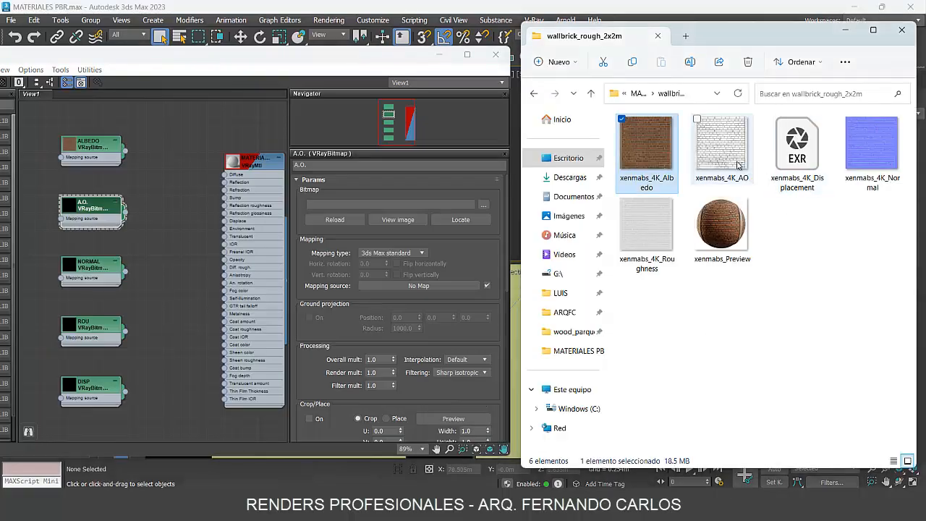
{"action": "left_click_drag", "start_coordinate": [722, 148], "coordinate": [423, 209]}
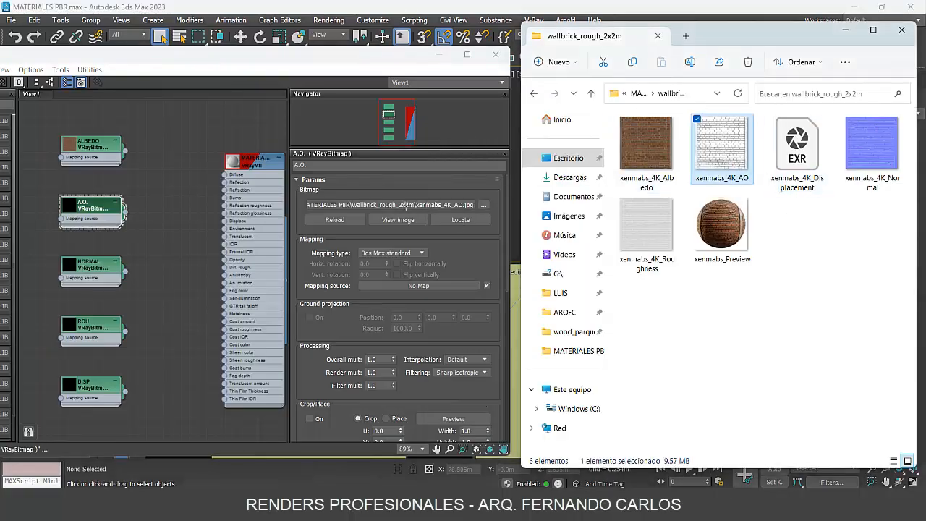
Load the xenmabs_4K_Normal texture from the wallbrick_rough_2x2m folder into the NORMAL bitmap node
{"action": "double_click", "coordinate": [89, 265]}
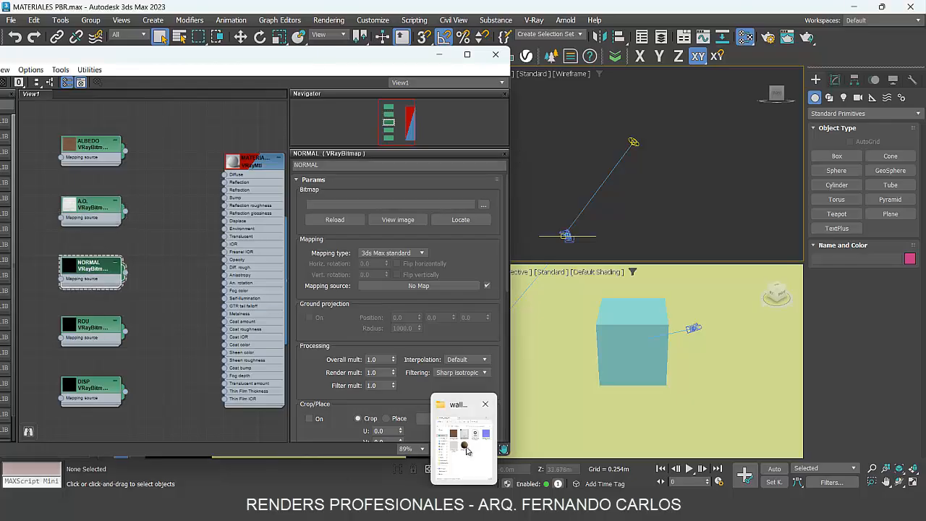
{"action": "left_click", "coordinate": [465, 441]}
{"action": "left_click_drag", "start_coordinate": [872, 148], "coordinate": [391, 205]}
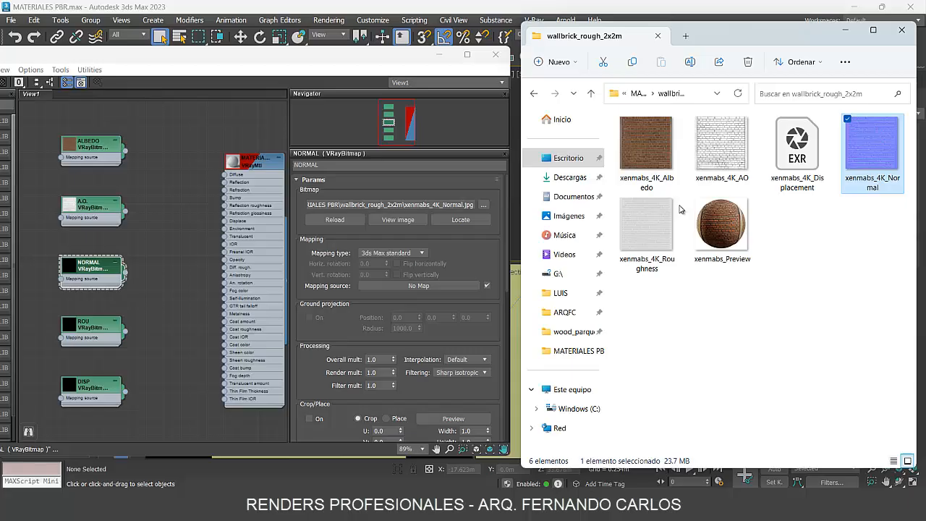
Load the xenmabs_4K_Roughness texture from the wallbrick_rough_2x2m folder into the ROU bitmap node
{"action": "left_click", "coordinate": [71, 343]}
{"action": "double_click", "coordinate": [72, 343]}
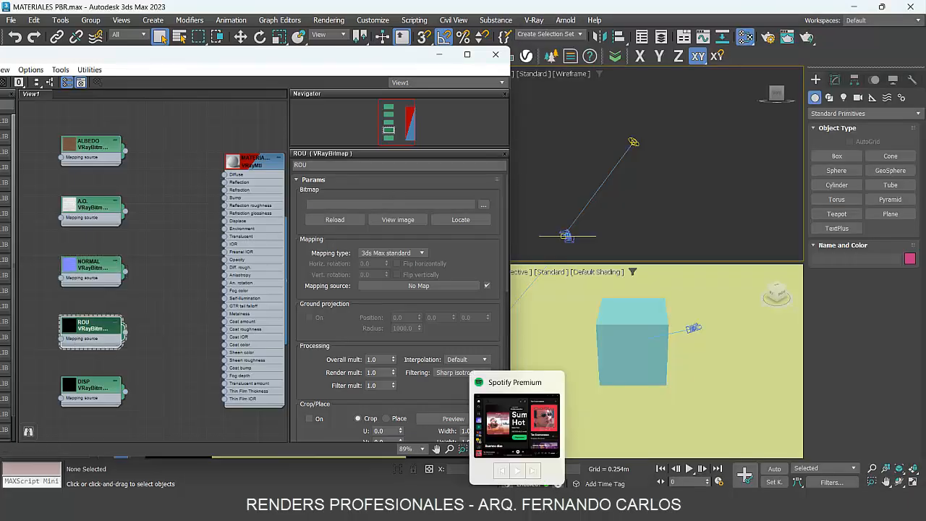
{"action": "mouse_move", "coordinate": [490, 511]}
{"action": "left_click", "coordinate": [467, 474]}
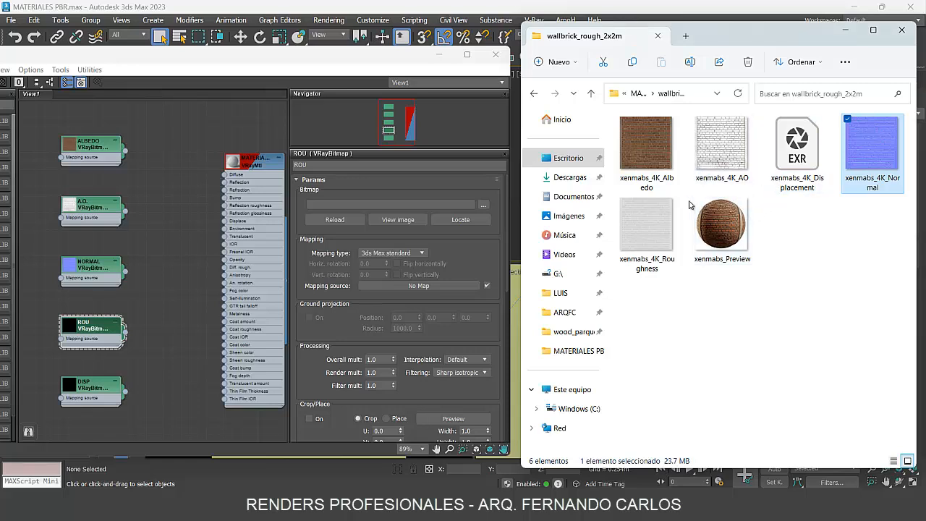
{"action": "left_click_drag", "start_coordinate": [656, 223], "coordinate": [394, 205]}
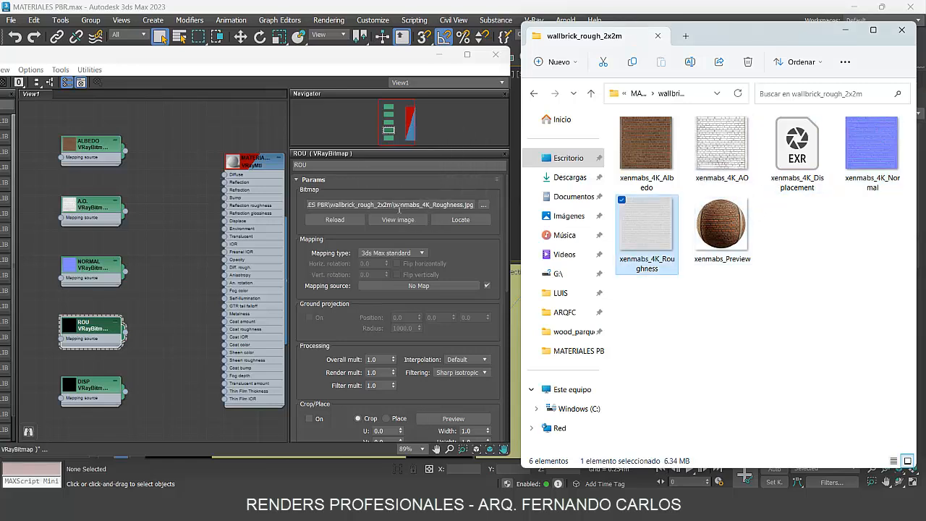
Load the xenmabs_4K_Displacement EXR texture into the DISP bitmap node, and bring the whole Slate Material Editor back into view
{"action": "left_click", "coordinate": [80, 397]}
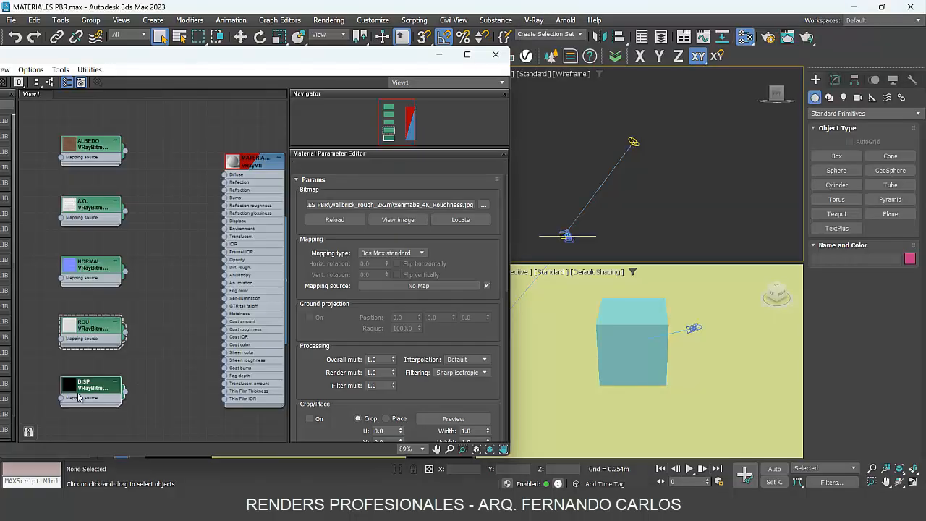
{"action": "mouse_move", "coordinate": [461, 478]}
{"action": "left_click", "coordinate": [459, 453]}
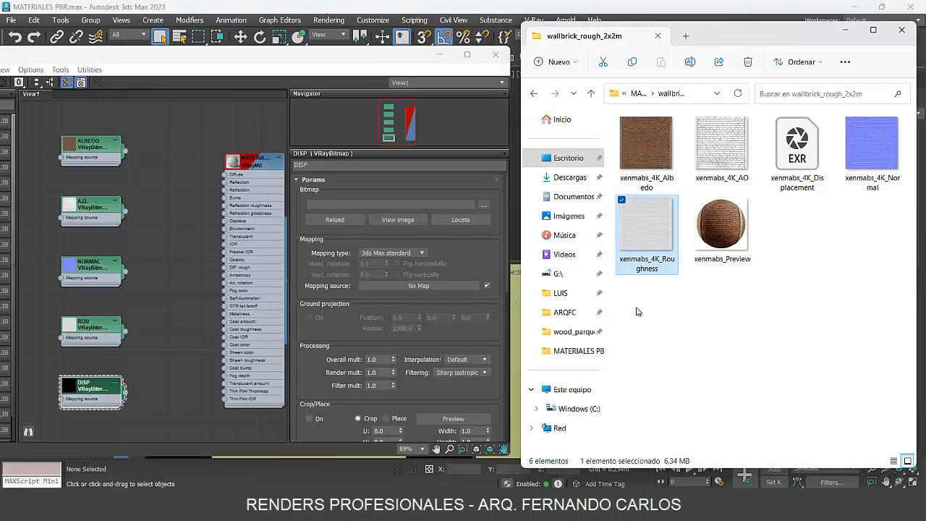
{"action": "left_click_drag", "start_coordinate": [796, 148], "coordinate": [391, 209]}
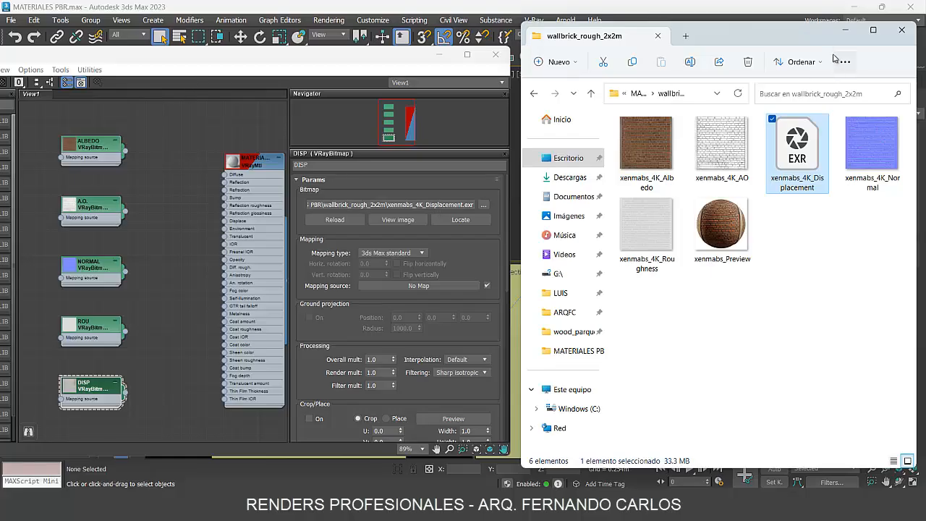
{"action": "left_click", "coordinate": [845, 30]}
{"action": "left_click_drag", "start_coordinate": [305, 60], "coordinate": [527, 41]}
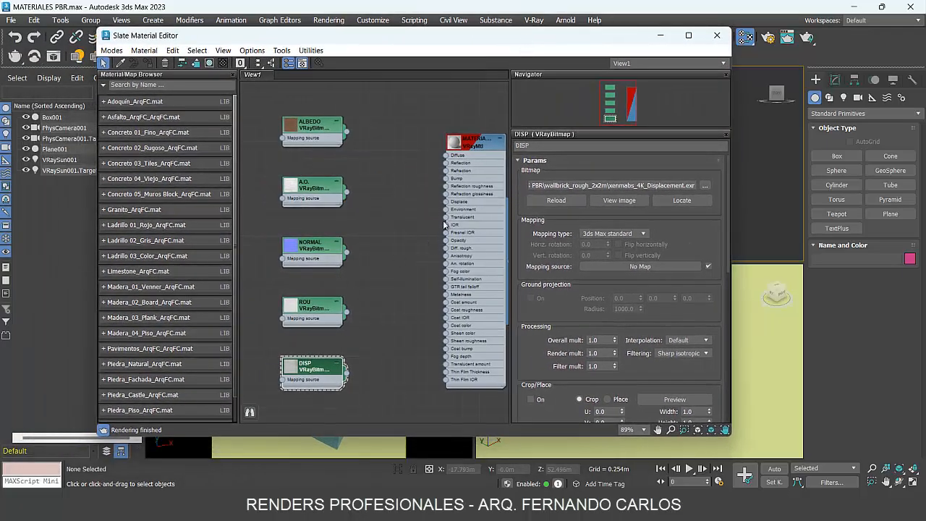
Connect the ALBEDO bitmap node's output to the Diffuse input of the VRayMtl material
{"action": "scroll", "coordinate": [349, 161], "scroll_direction": "up", "scroll_amount": 3}
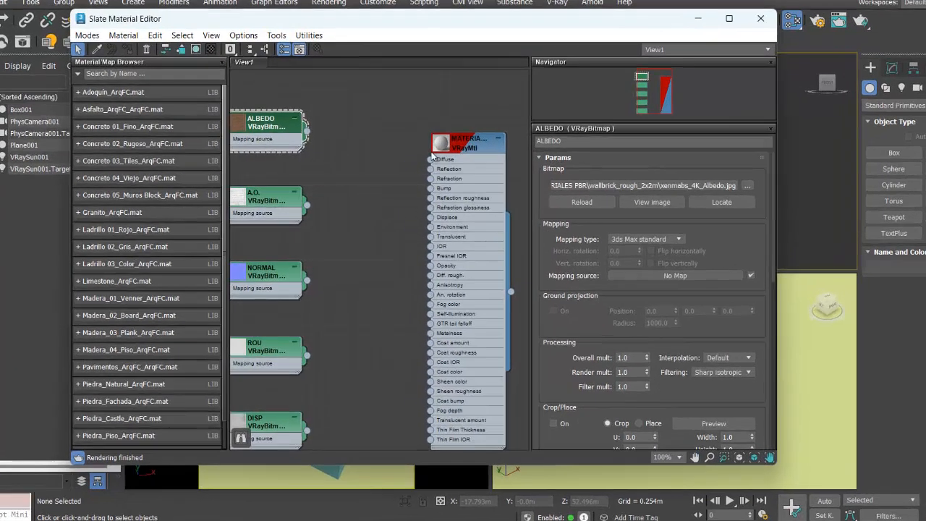
{"action": "scroll", "coordinate": [430, 161], "scroll_direction": "up", "scroll_amount": 3}
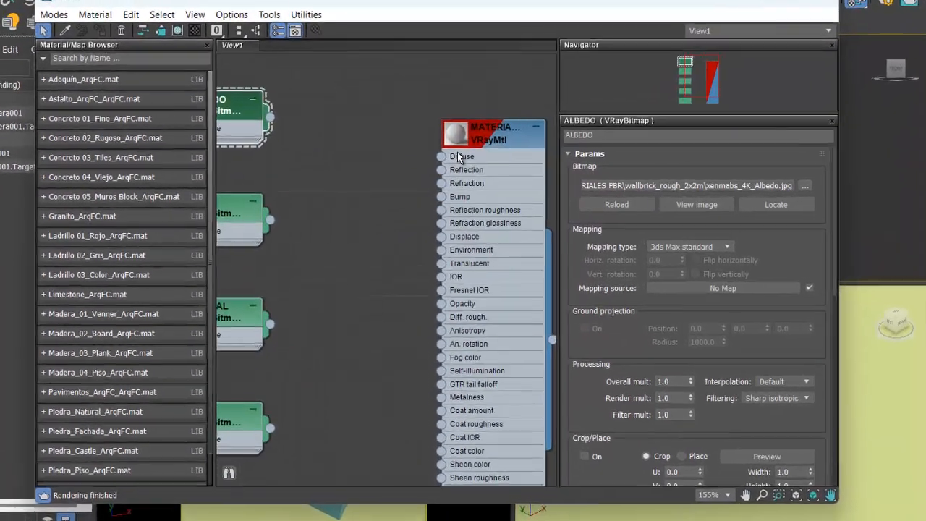
{"action": "scroll", "coordinate": [457, 153], "scroll_direction": "up", "scroll_amount": 2}
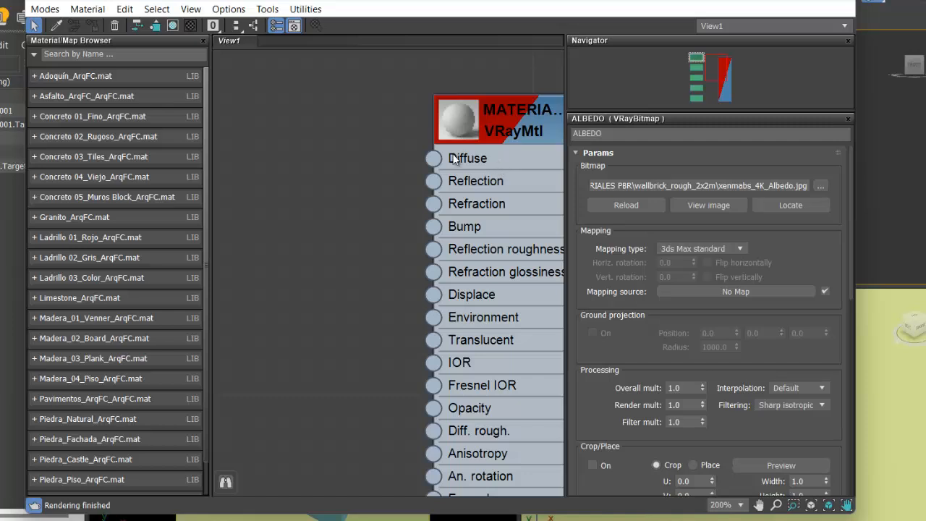
{"action": "scroll", "coordinate": [471, 159], "scroll_direction": "down", "scroll_amount": 4}
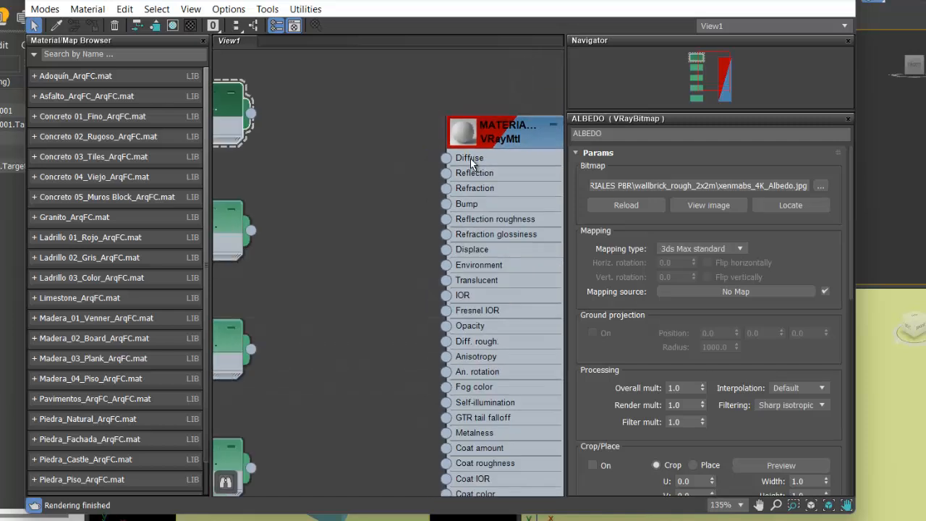
{"action": "middle_click_drag", "start_coordinate": [293, 150], "coordinate": [321, 128]}
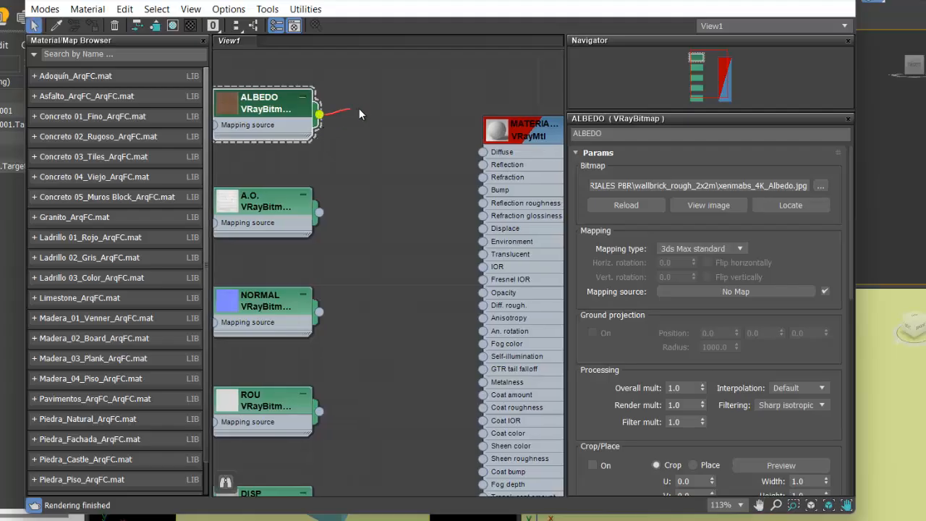
{"action": "left_click_drag", "start_coordinate": [380, 128], "coordinate": [484, 152]}
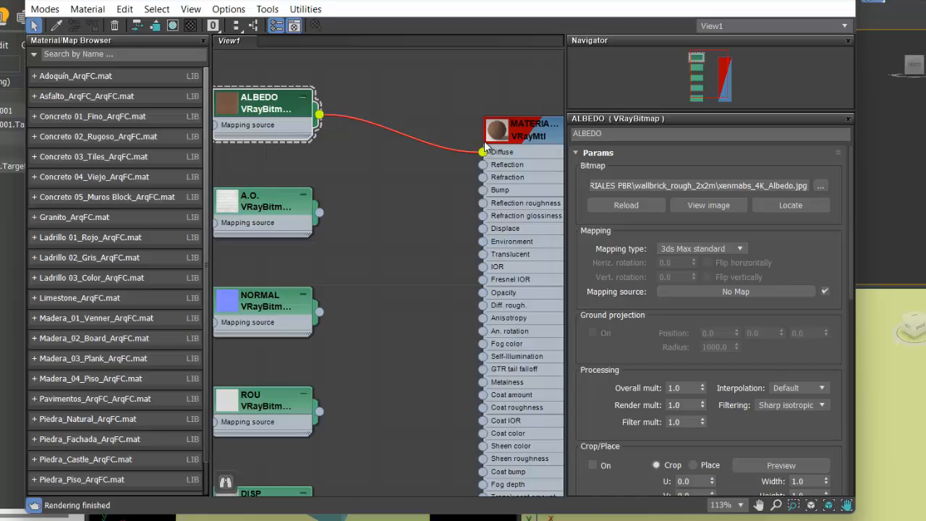
Disconnect the ALBEDO bitmap from the material's Diffuse input
{"action": "scroll", "coordinate": [503, 124], "scroll_direction": "up", "scroll_amount": 3}
{"action": "scroll", "coordinate": [495, 112], "scroll_direction": "up", "scroll_amount": 1}
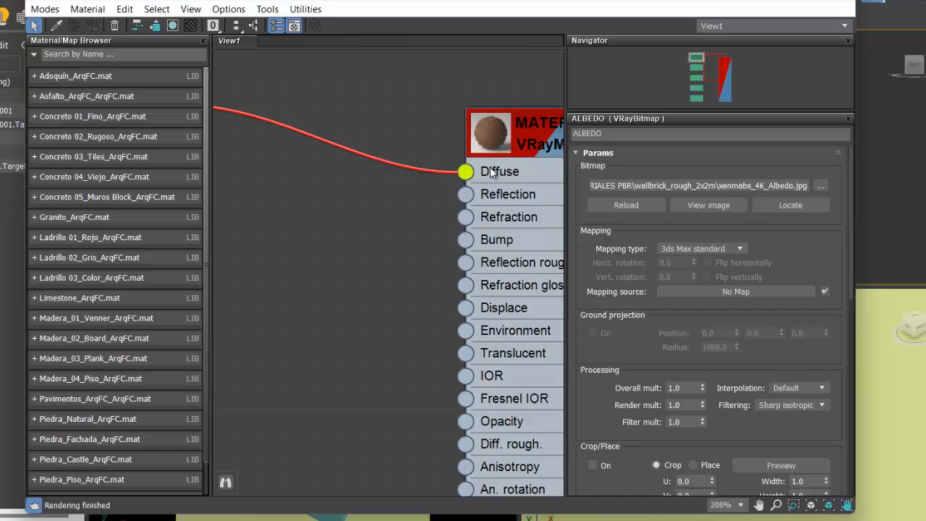
{"action": "left_click_drag", "start_coordinate": [465, 171], "coordinate": [446, 181]}
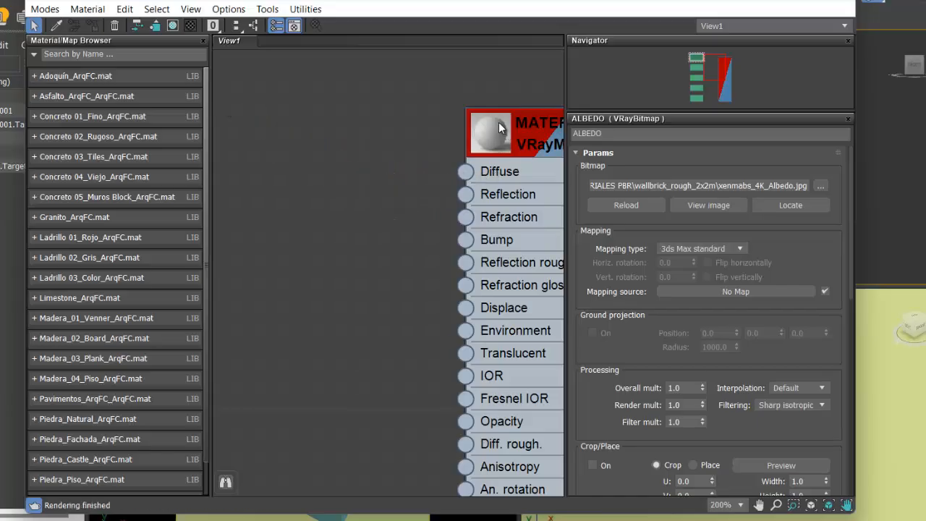
Reconnect the ALBEDO bitmap node to the Diffuse input of the VRayMtl material
{"action": "scroll", "coordinate": [481, 140], "scroll_direction": "down", "scroll_amount": 10}
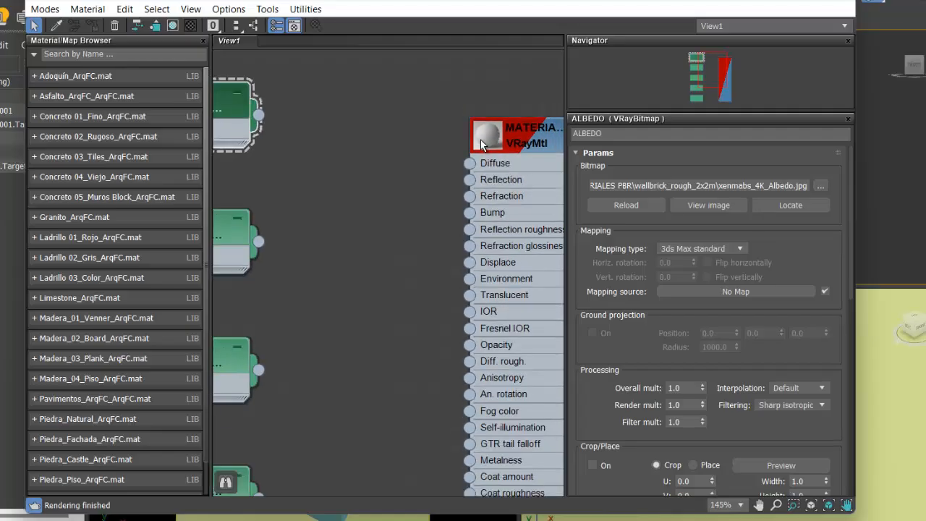
{"action": "scroll", "coordinate": [480, 139], "scroll_direction": "down", "scroll_amount": 2}
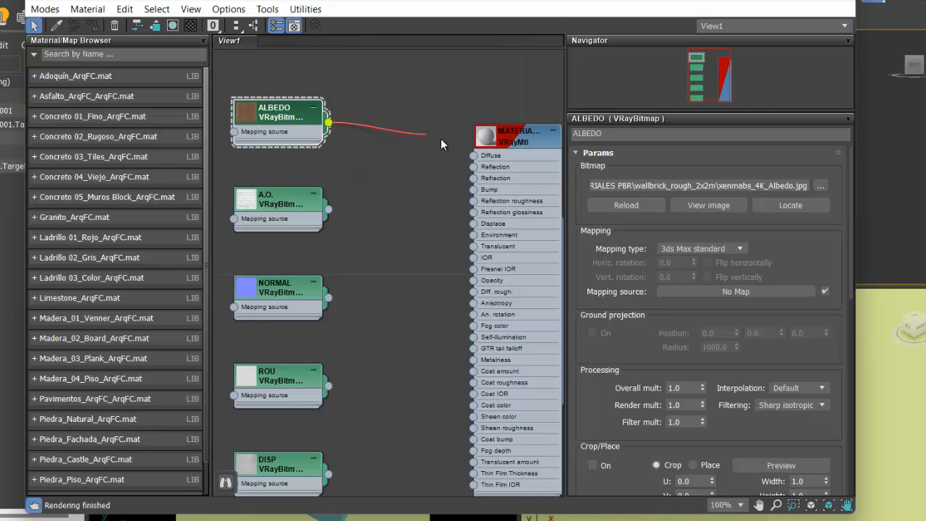
{"action": "left_click_drag", "start_coordinate": [441, 143], "coordinate": [474, 155]}
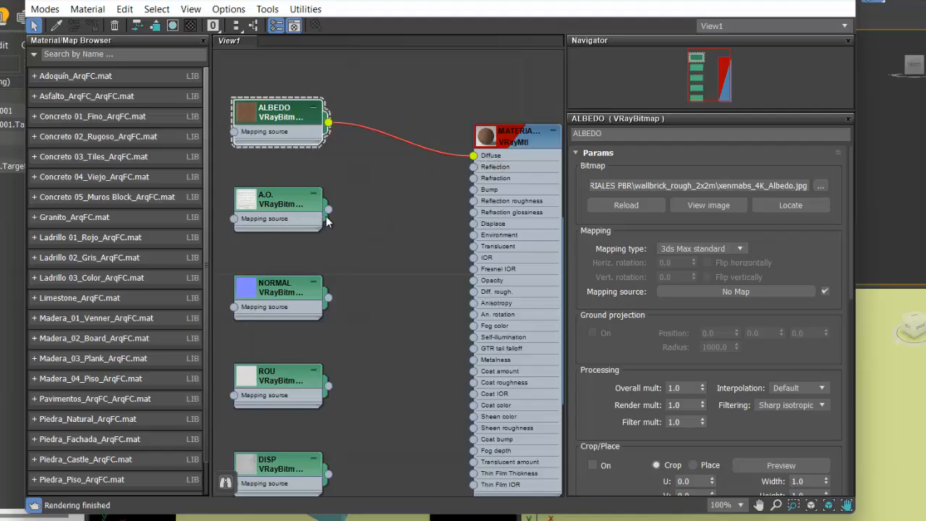
Add a VRayNormalMap node in the empty space between the NORMAL bitmap node and the VRayMtl material
{"action": "middle_click_drag", "start_coordinate": [364, 266], "coordinate": [362, 199]}
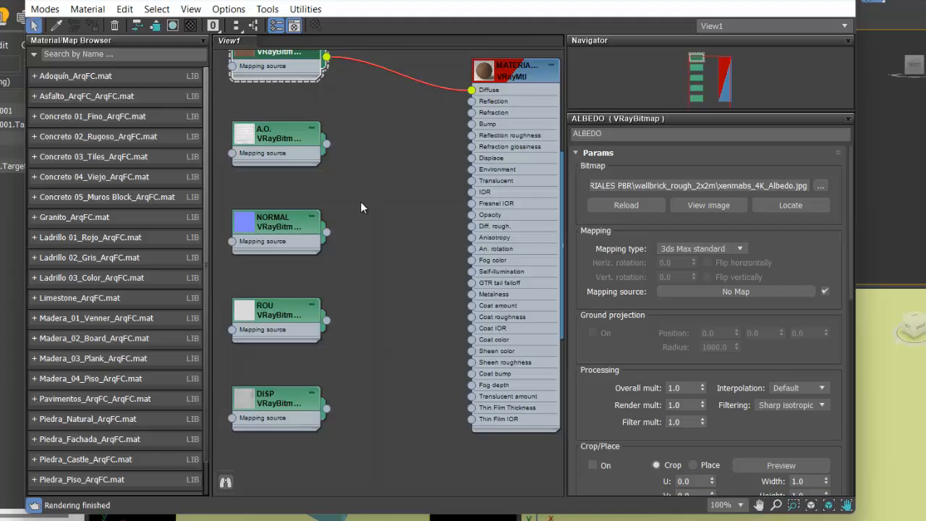
{"action": "left_click", "coordinate": [280, 226]}
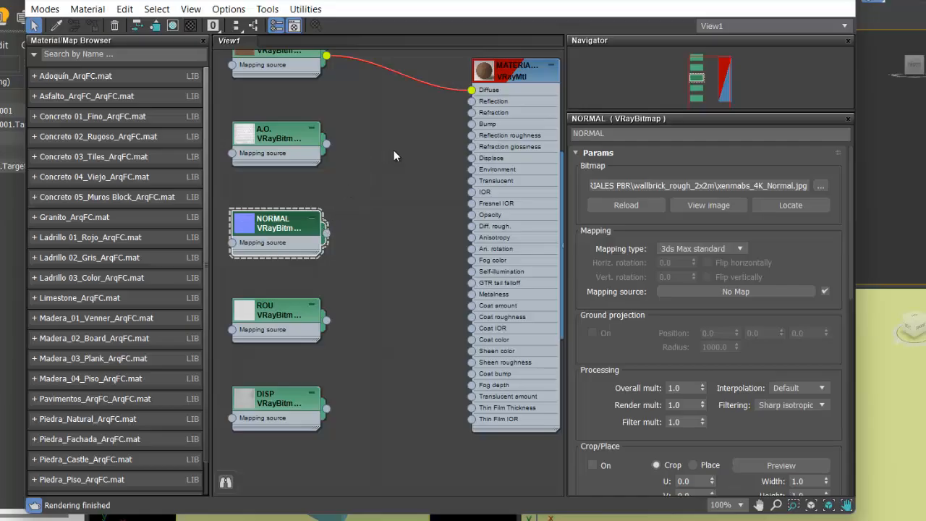
{"action": "right_click", "coordinate": [389, 194]}
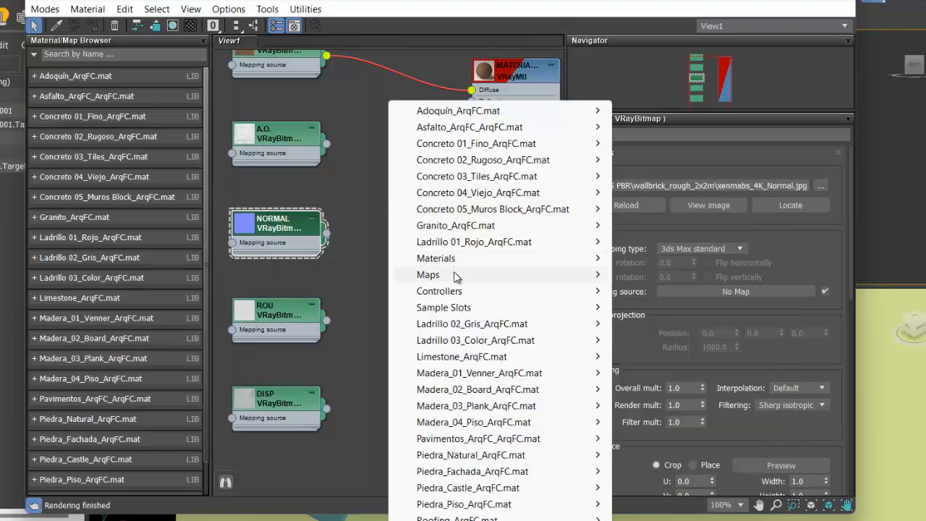
{"action": "mouse_move", "coordinate": [456, 277]}
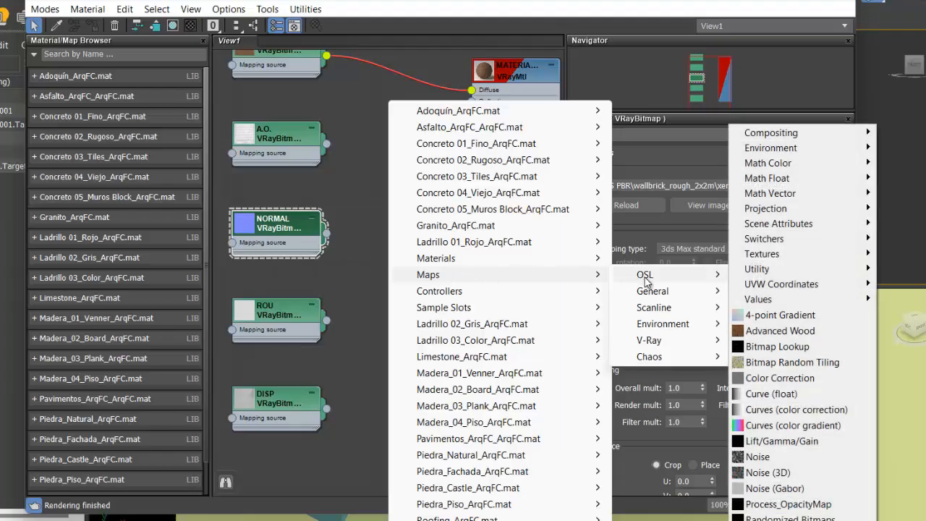
{"action": "mouse_move", "coordinate": [660, 341]}
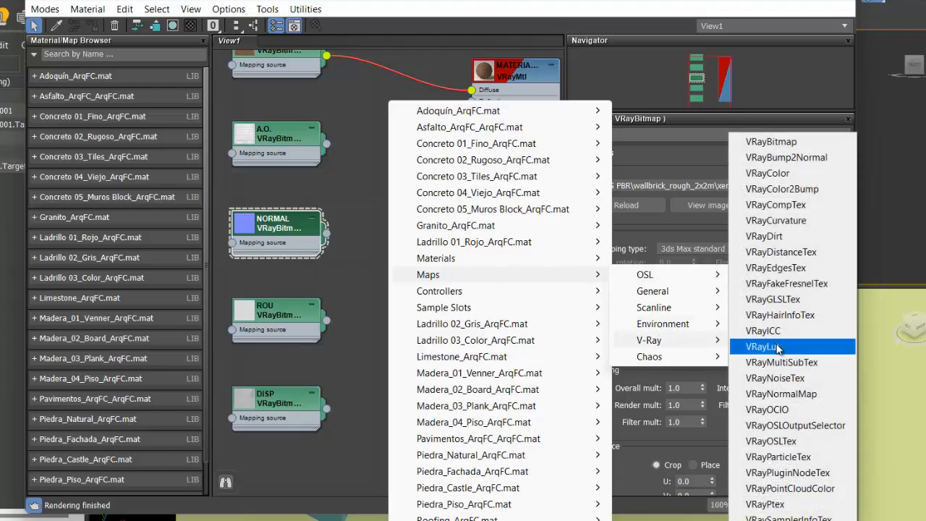
{"action": "left_click", "coordinate": [795, 396]}
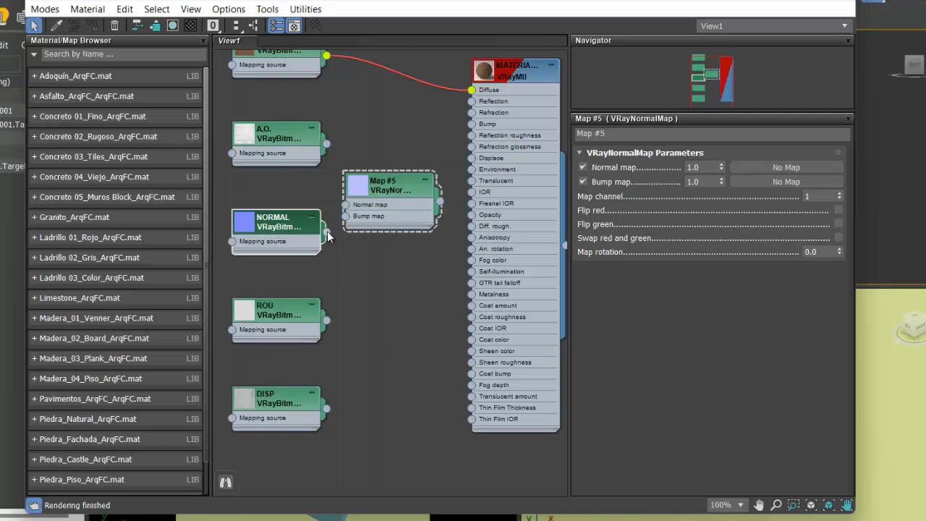
Connect the NORMAL bitmap to the VRayNormalMap's Normal map input, and the VRayNormalMap's output to the material's Bump input
{"action": "left_click_drag", "start_coordinate": [327, 233], "coordinate": [346, 206]}
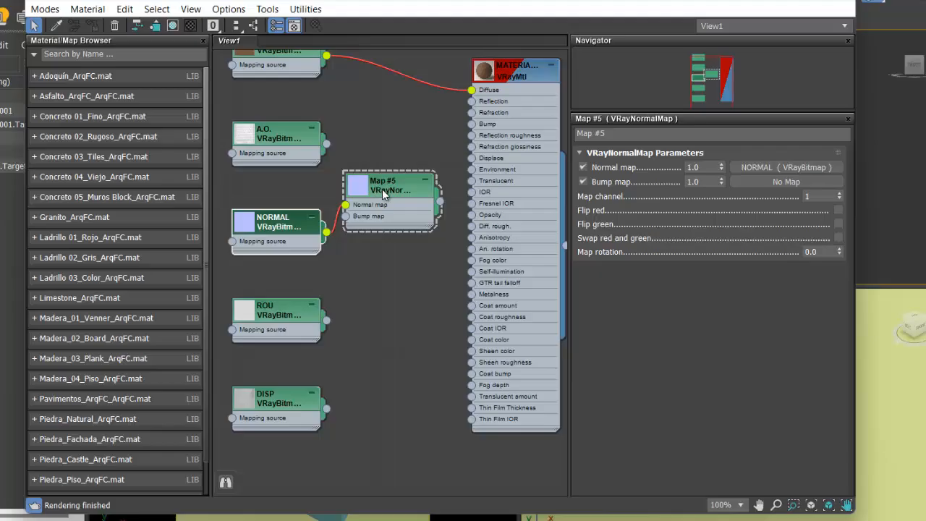
{"action": "left_click_drag", "start_coordinate": [440, 201], "coordinate": [471, 124]}
{"action": "middle_click_drag", "start_coordinate": [407, 269], "coordinate": [400, 210]}
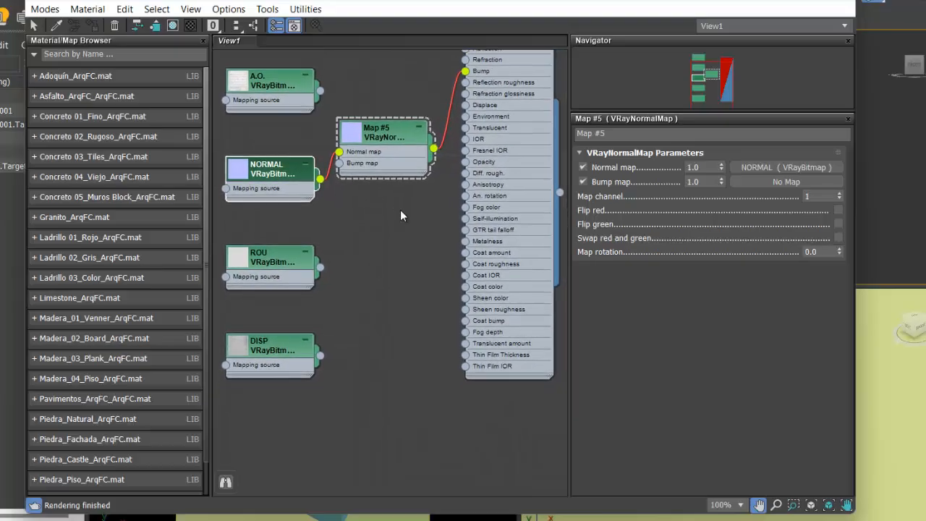
Connect the ROU bitmap node's output to the Reflection roughness input of the VRayMtl material
{"action": "double_click", "coordinate": [276, 260]}
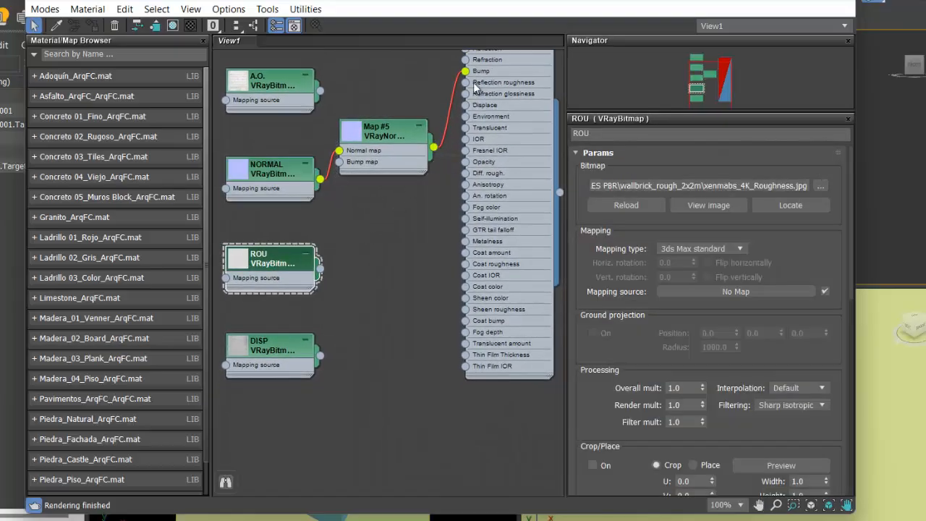
{"action": "scroll", "coordinate": [481, 89], "scroll_direction": "up", "scroll_amount": 2}
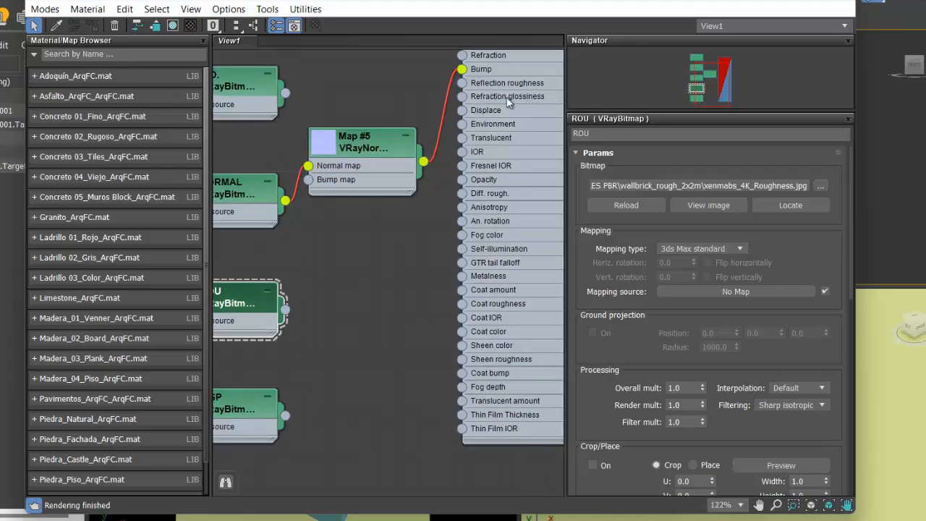
{"action": "left_click_drag", "start_coordinate": [285, 309], "coordinate": [464, 84]}
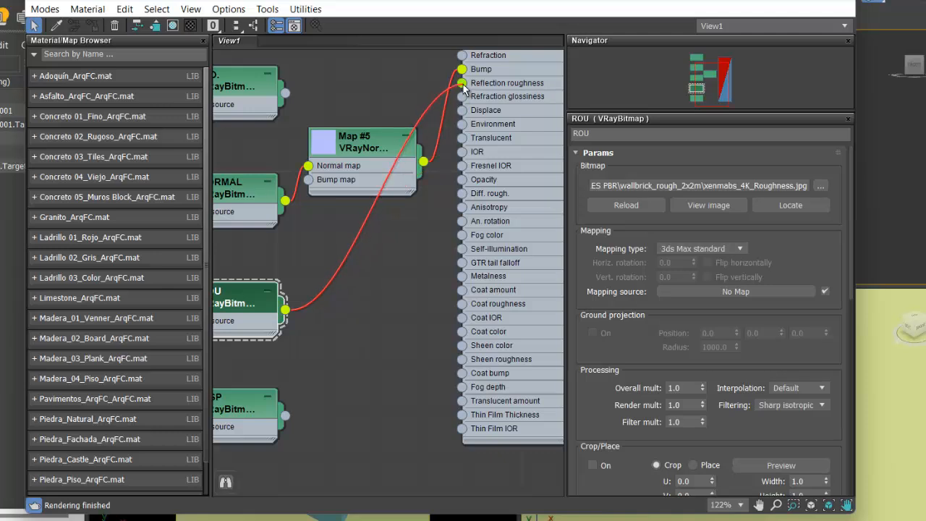
{"action": "scroll", "coordinate": [508, 105], "scroll_direction": "down", "scroll_amount": 2}
{"action": "middle_click_drag", "start_coordinate": [509, 109], "coordinate": [527, 245]}
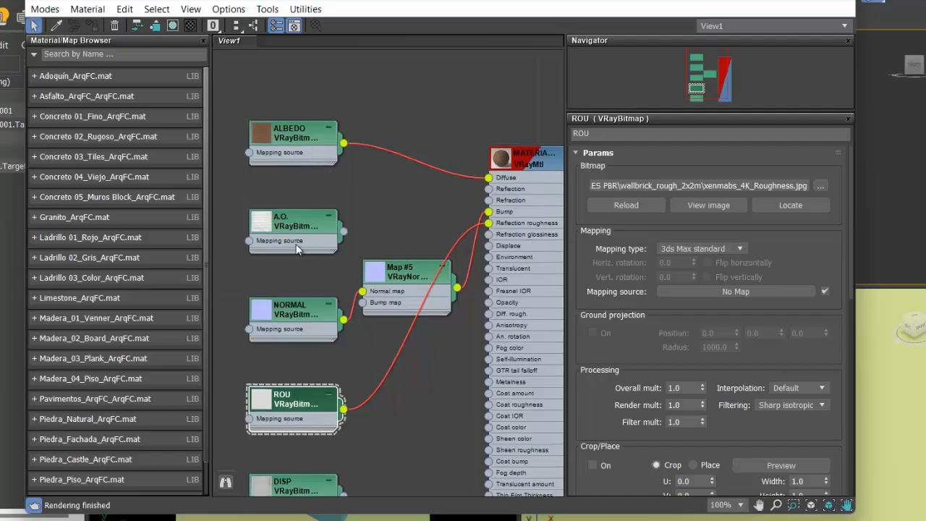
Rearrange the graph with A.O. above ALBEDO and the NORMAL, VRayNormalMap, ROU and DISP nodes stacked compactly beside the material
{"action": "left_click_drag", "start_coordinate": [296, 249], "coordinate": [286, 81]}
{"action": "left_click_drag", "start_coordinate": [397, 279], "coordinate": [382, 202]}
{"action": "left_click_drag", "start_coordinate": [294, 330], "coordinate": [268, 223]}
{"action": "middle_click_drag", "start_coordinate": [358, 298], "coordinate": [395, 252]}
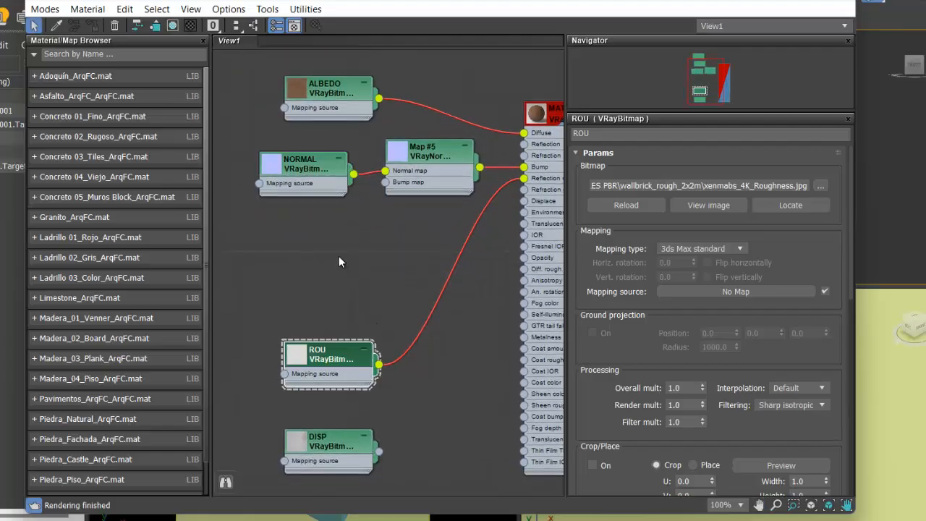
{"action": "left_click_drag", "start_coordinate": [335, 346], "coordinate": [397, 243]}
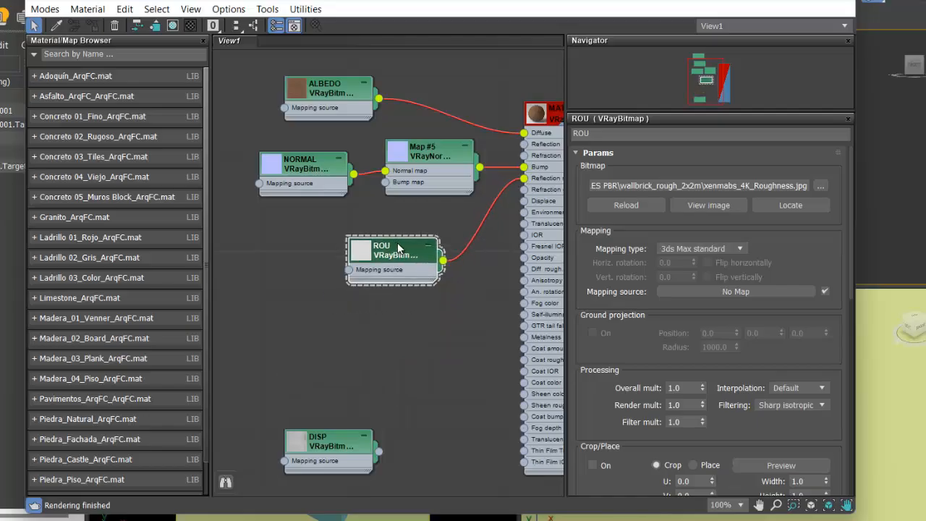
{"action": "middle_click_drag", "start_coordinate": [414, 341], "coordinate": [404, 293]}
{"action": "left_click_drag", "start_coordinate": [334, 400], "coordinate": [358, 312]}
{"action": "scroll", "coordinate": [357, 311], "scroll_direction": "down", "scroll_amount": 1}
{"action": "middle_click_drag", "start_coordinate": [398, 283], "coordinate": [359, 354]}
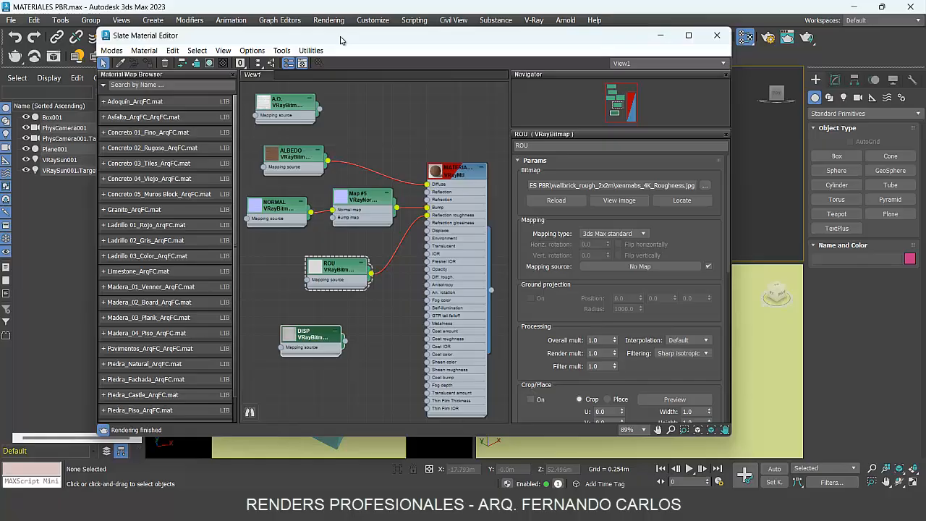
Start an interactive V-Ray render and hide the frame buffer's history, keeping the node graph visible beside the render
{"action": "left_click_drag", "start_coordinate": [341, 40], "coordinate": [272, 85]}
{"action": "left_click", "coordinate": [60, 56]}
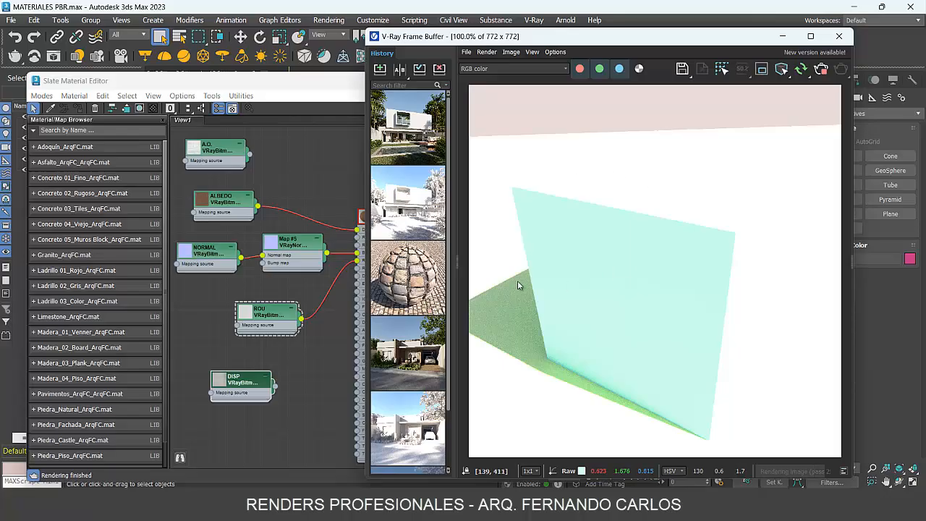
{"action": "double_click", "coordinate": [458, 261]}
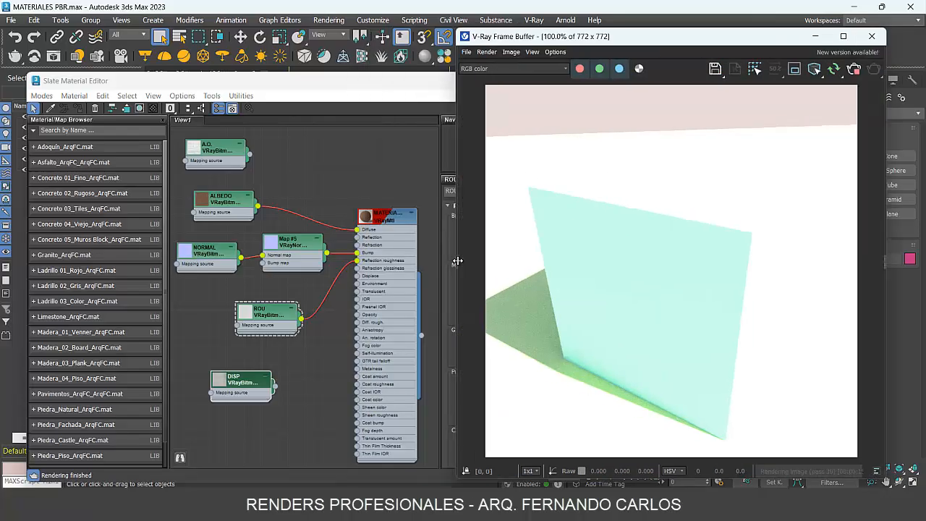
{"action": "left_click_drag", "start_coordinate": [636, 43], "coordinate": [504, 75]}
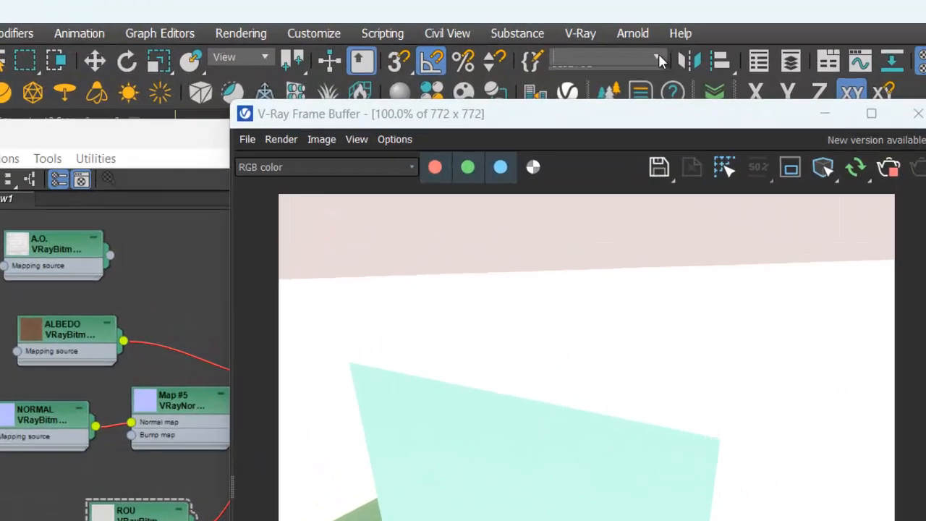
Select the scene objects with the OBJETOS named selection set, and move the windows aside to check the selection in the scene list
{"action": "left_click", "coordinate": [659, 57]}
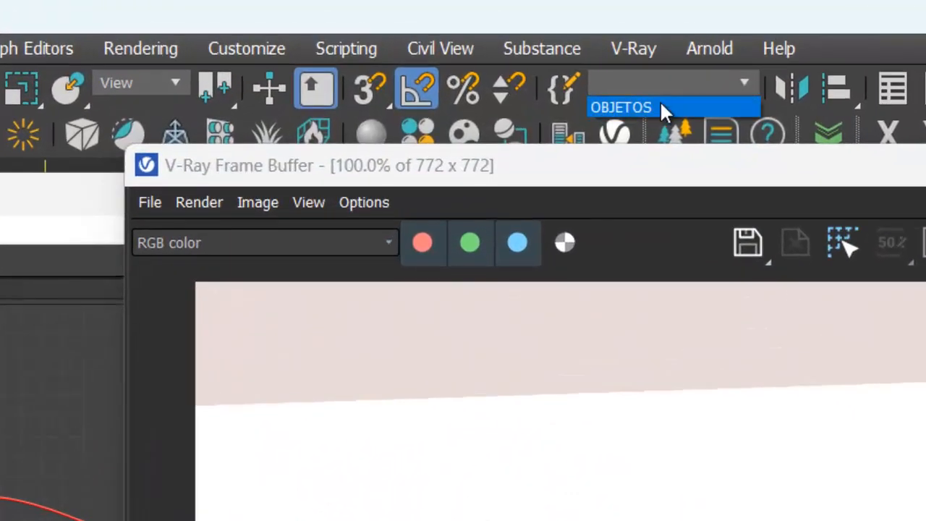
{"action": "left_click", "coordinate": [649, 106]}
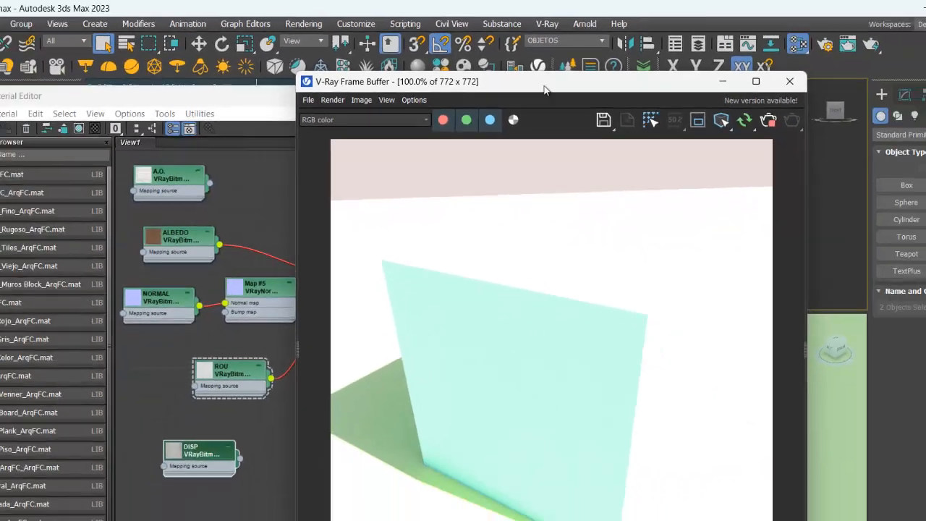
{"action": "left_click_drag", "start_coordinate": [544, 88], "coordinate": [251, 82]}
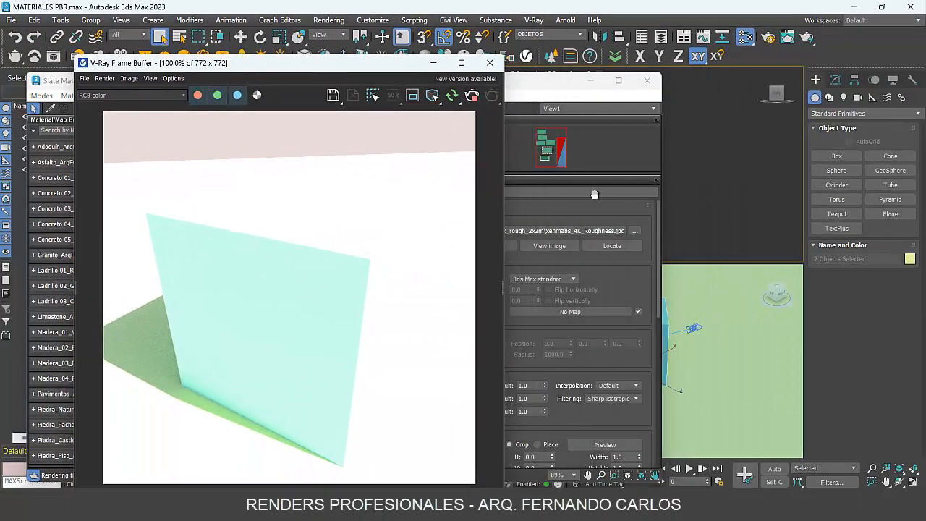
{"action": "left_click_drag", "start_coordinate": [329, 63], "coordinate": [650, 43]}
{"action": "left_click_drag", "start_coordinate": [243, 87], "coordinate": [437, 84]}
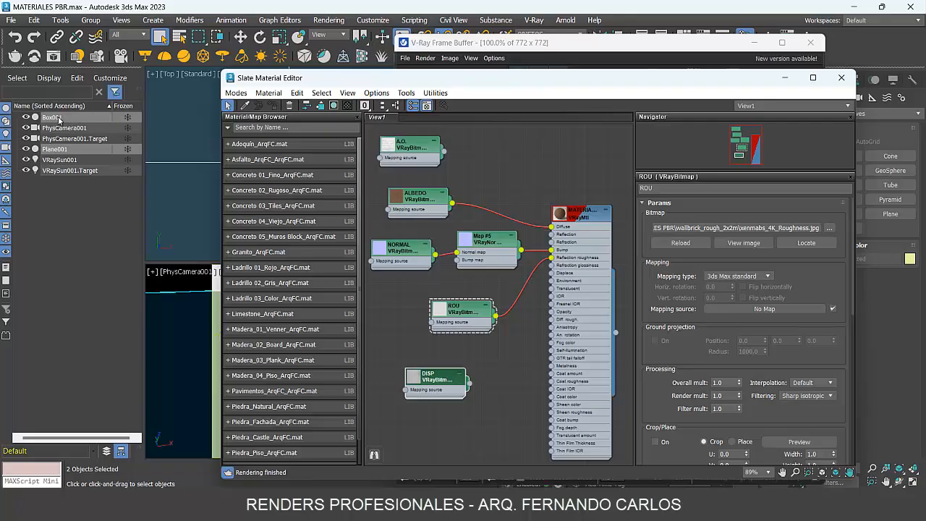
{"action": "left_click_drag", "start_coordinate": [468, 86], "coordinate": [94, 73]}
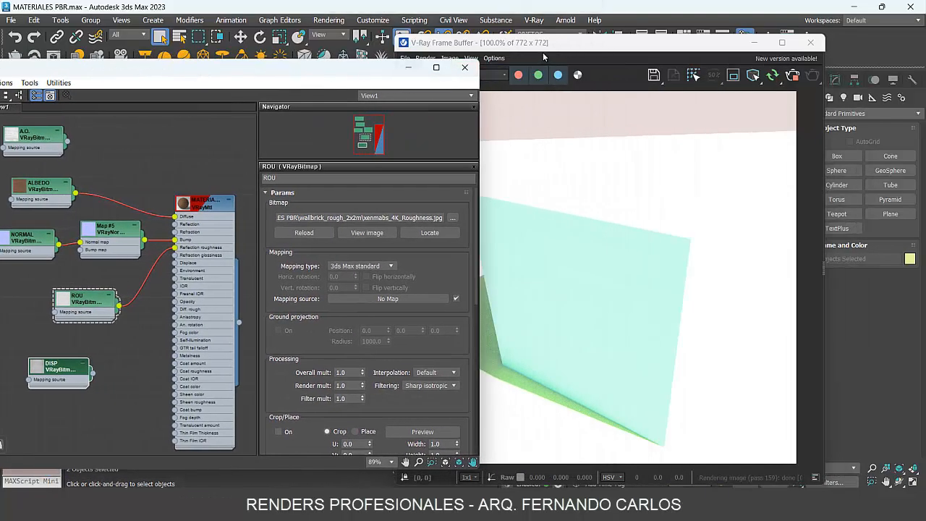
{"action": "left_click_drag", "start_coordinate": [547, 51], "coordinate": [634, 74]}
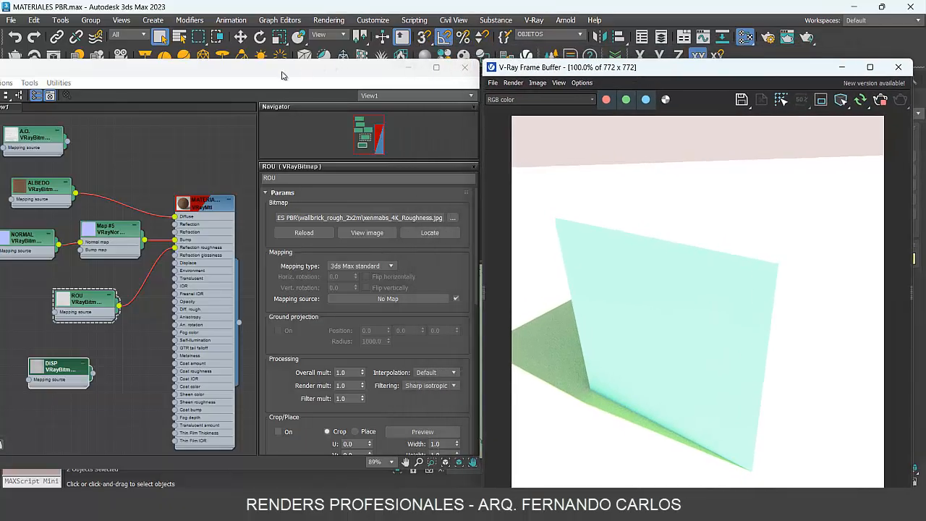
Assign the MATERIAL 1_2x2M VRayMtl to the selected objects and bring the full render into view
{"action": "left_click_drag", "start_coordinate": [287, 72], "coordinate": [473, 72]}
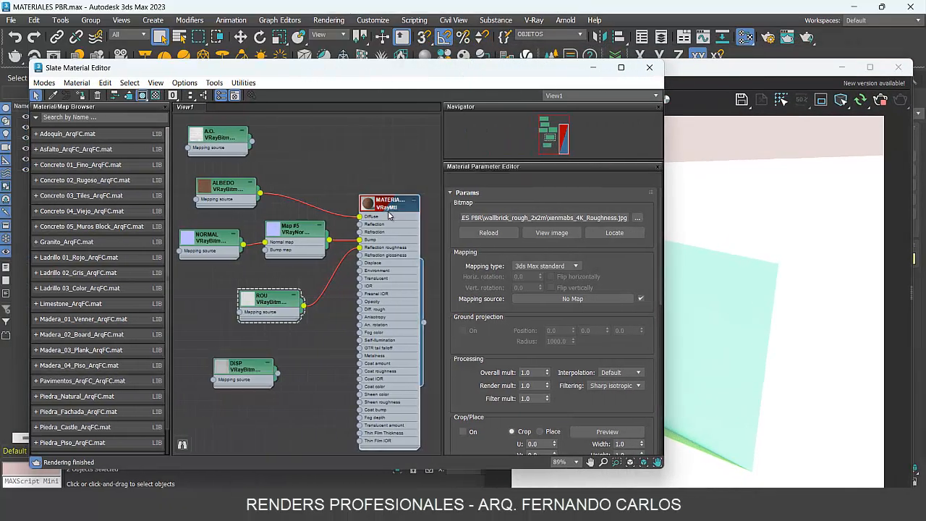
{"action": "double_click", "coordinate": [390, 218]}
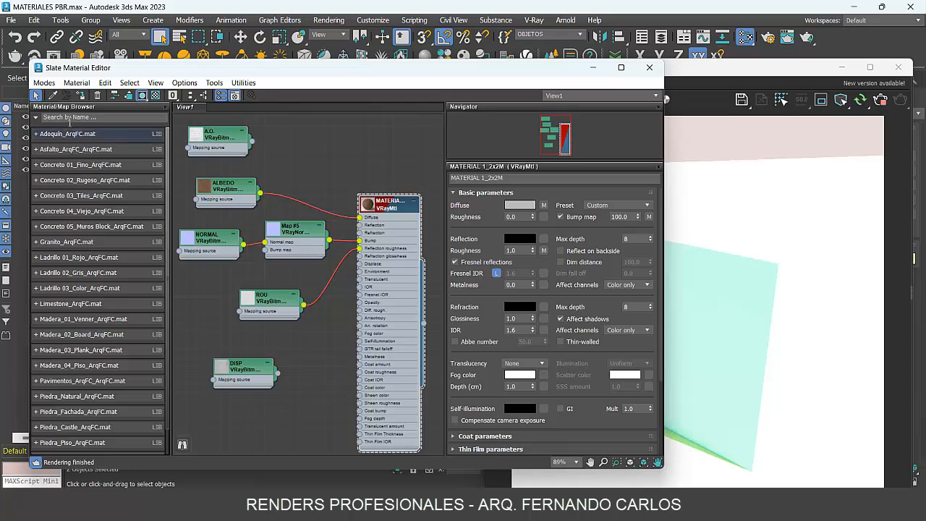
{"action": "left_click", "coordinate": [80, 96]}
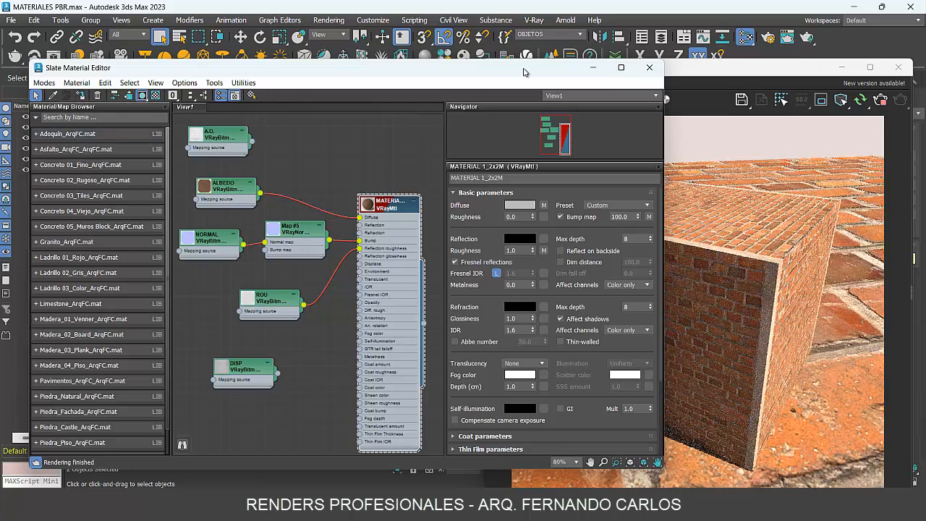
{"action": "left_click_drag", "start_coordinate": [528, 71], "coordinate": [274, 72]}
{"action": "left_click_drag", "start_coordinate": [613, 68], "coordinate": [484, 47]}
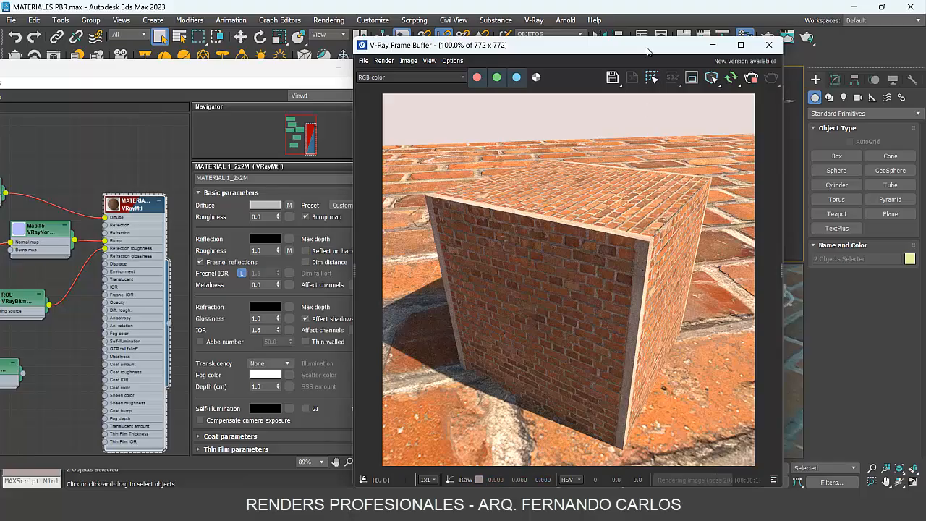
{"action": "left_click_drag", "start_coordinate": [650, 52], "coordinate": [528, 69]}
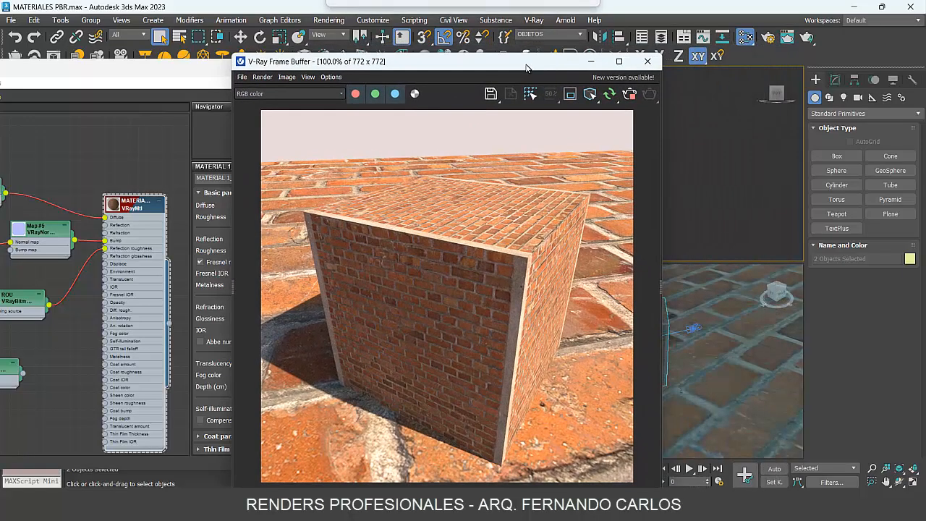
Add a UVW Map modifier with Box mapping to the selected objects, keeping its parameters and the render both visible
{"action": "left_click", "coordinate": [836, 81]}
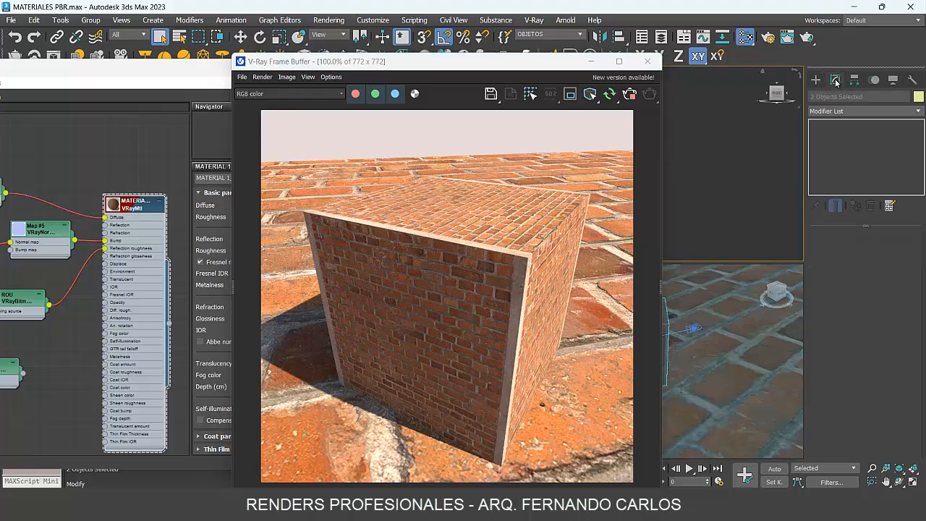
{"action": "left_click", "coordinate": [921, 112]}
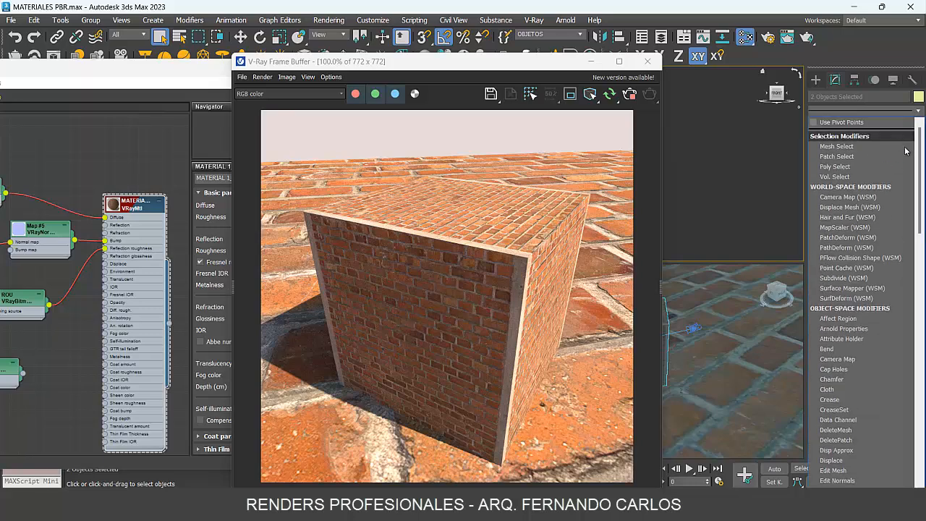
{"action": "left_click_drag", "start_coordinate": [921, 179], "coordinate": [921, 440]}
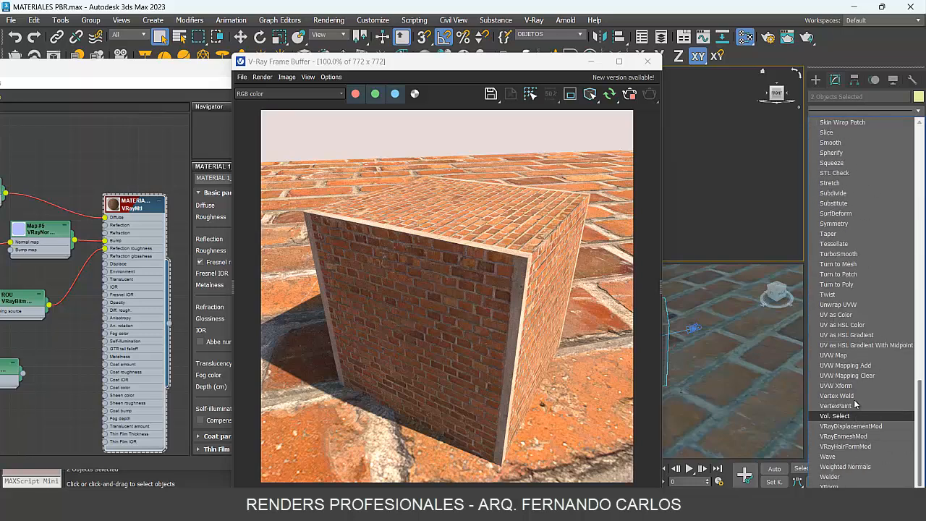
{"action": "left_click", "coordinate": [856, 355]}
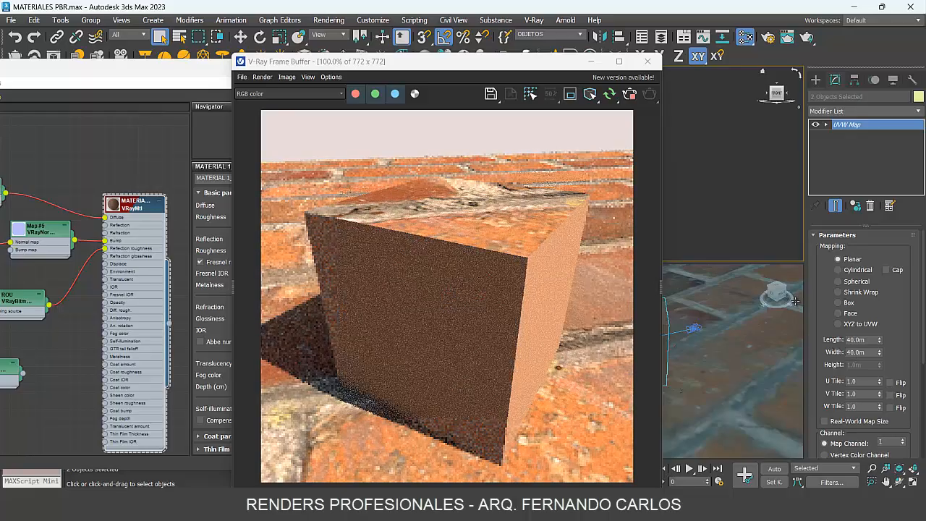
{"action": "left_click", "coordinate": [840, 303]}
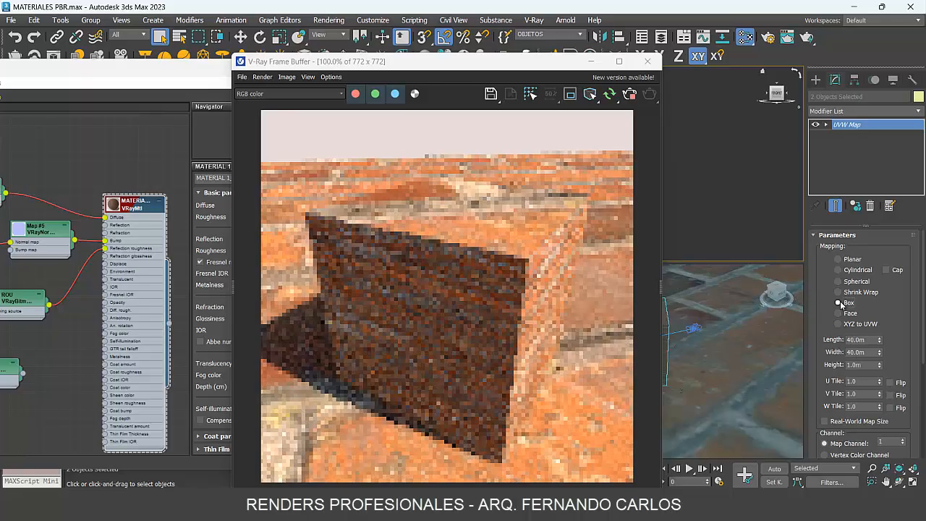
{"action": "left_click_drag", "start_coordinate": [503, 62], "coordinate": [628, 37]}
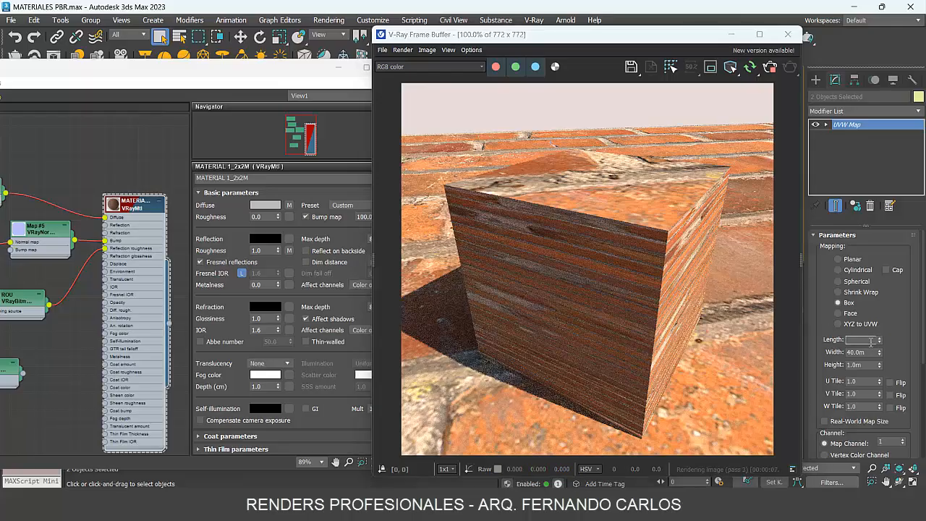
Set the UVW Map box's length, width and height to 2 m each
{"action": "left_click_drag", "start_coordinate": [870, 340], "coordinate": [829, 341]}
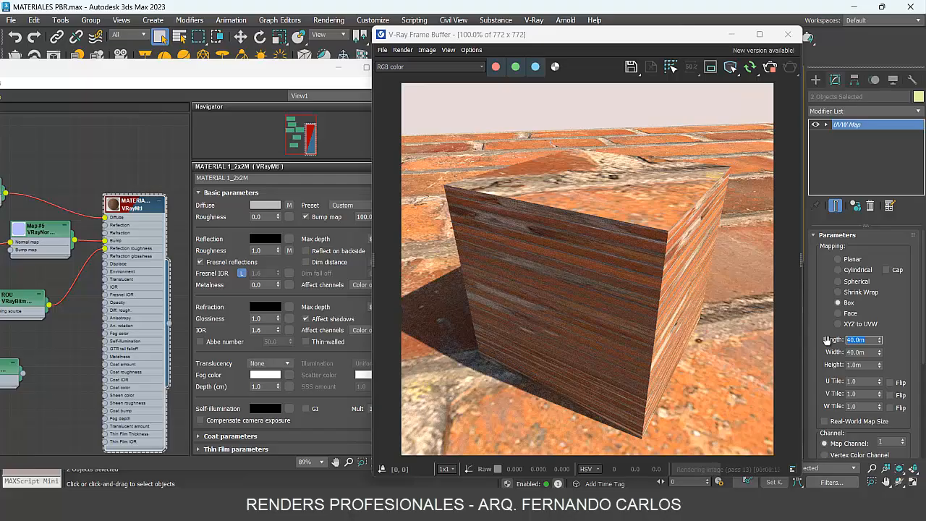
{"action": "type", "text": "2"}
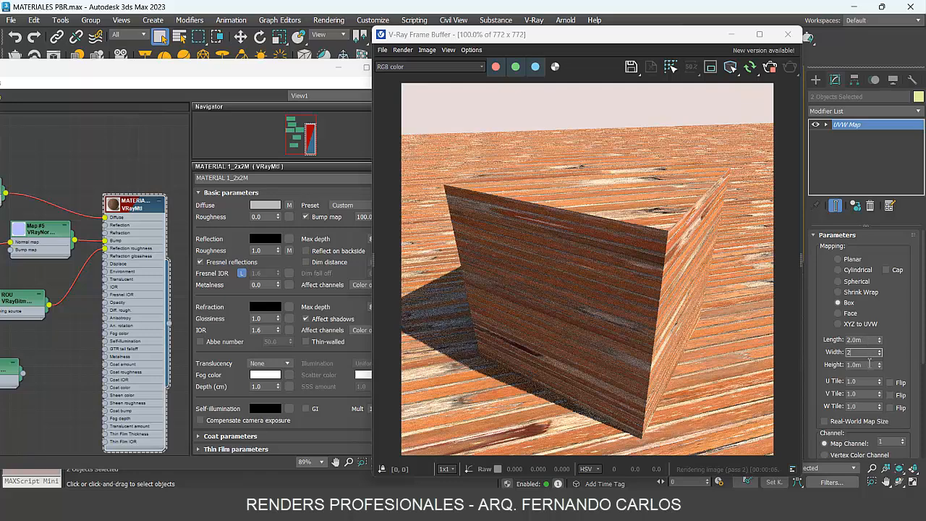
{"action": "key", "text": "Tab"}
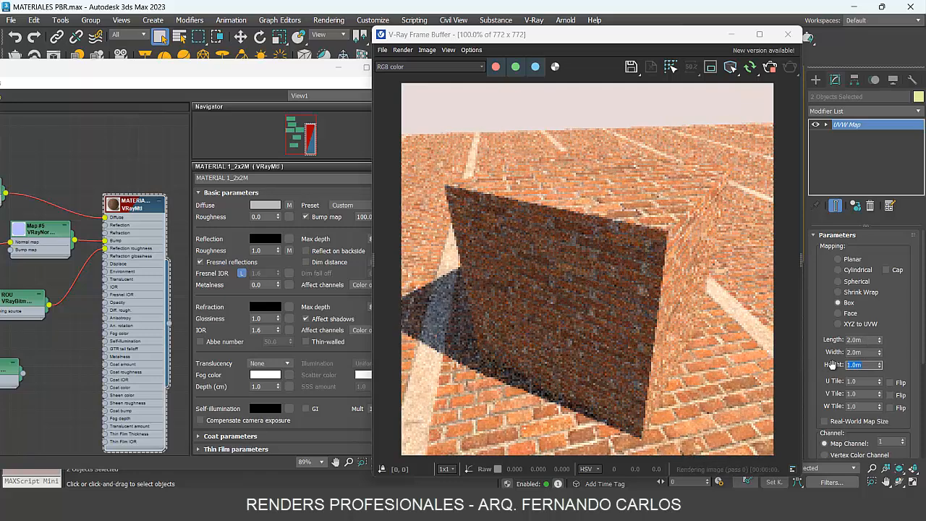
{"action": "type", "text": "2"}
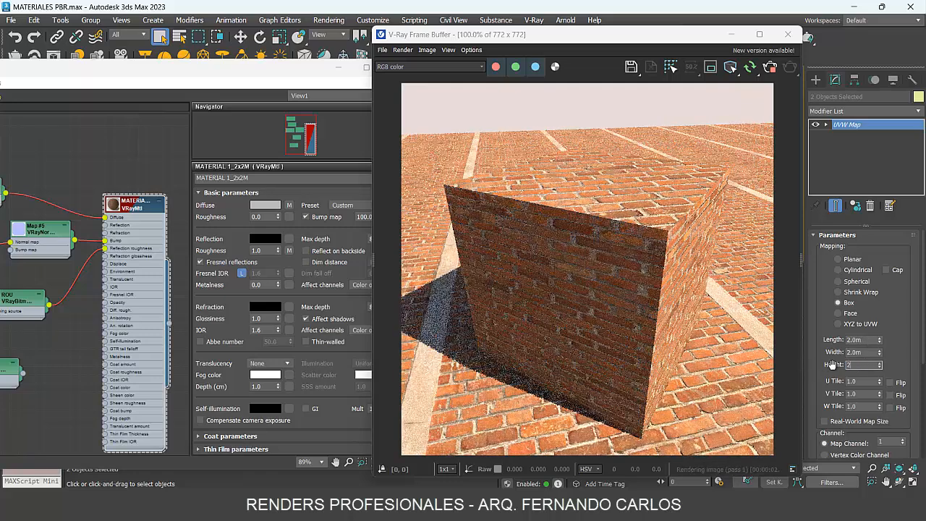
{"action": "key", "text": "Return"}
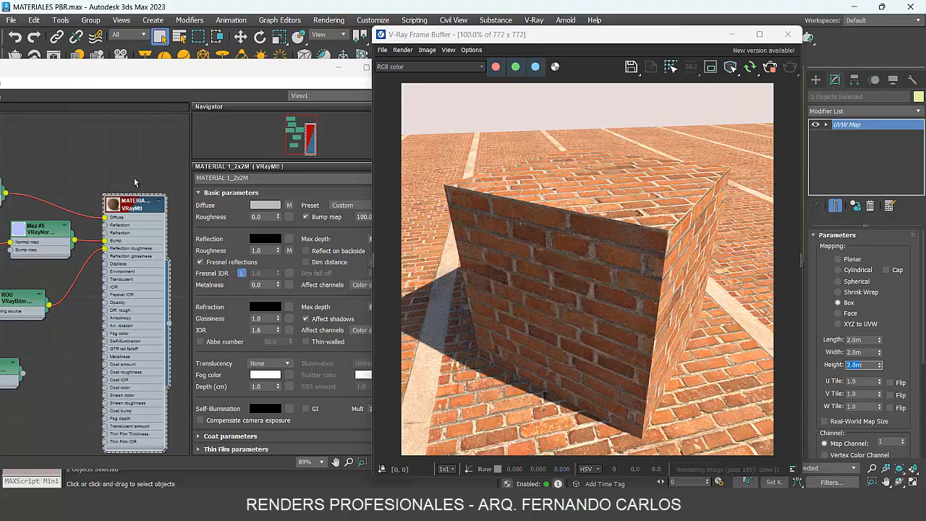
Show the frame buffer's history, save the current brick render to it, and move the render window clear of the material editor
{"action": "left_click", "coordinate": [374, 260]}
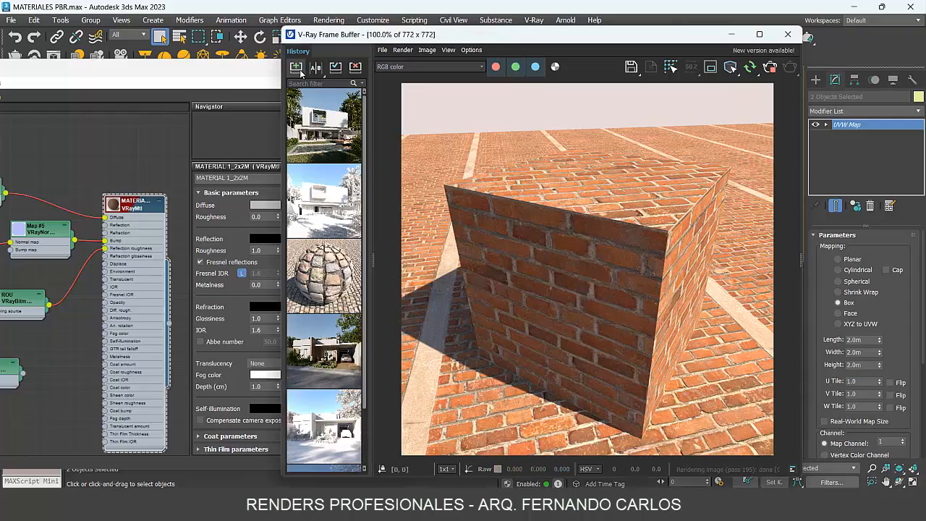
{"action": "left_click", "coordinate": [297, 67]}
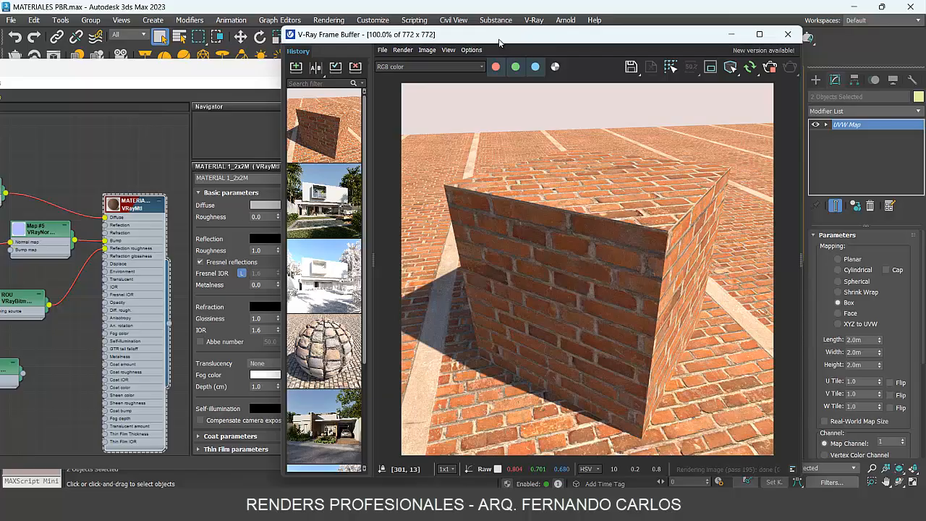
{"action": "left_click_drag", "start_coordinate": [505, 40], "coordinate": [609, 40]}
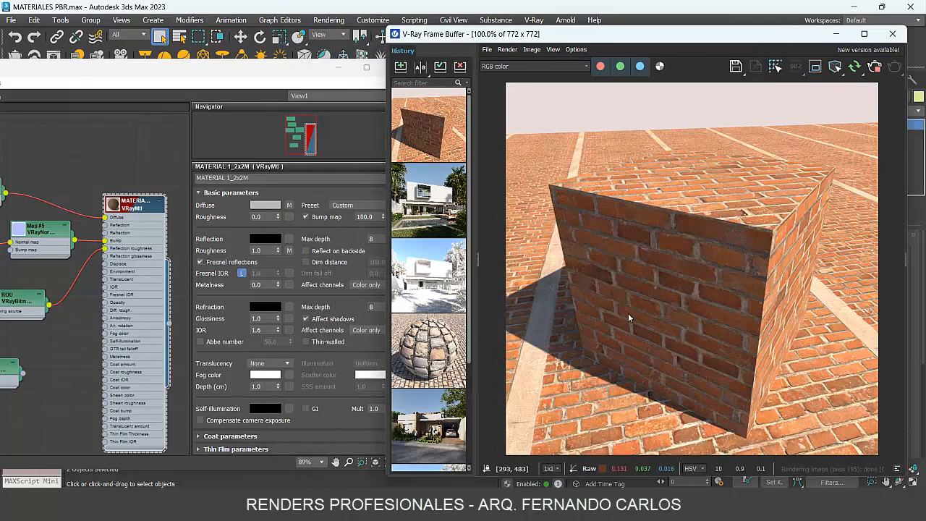
Bring the whole material editor into view, open the A.O. bitmap's parameters and move its node slightly away from the ALBEDO node
{"action": "left_click_drag", "start_coordinate": [210, 75], "coordinate": [282, 66]}
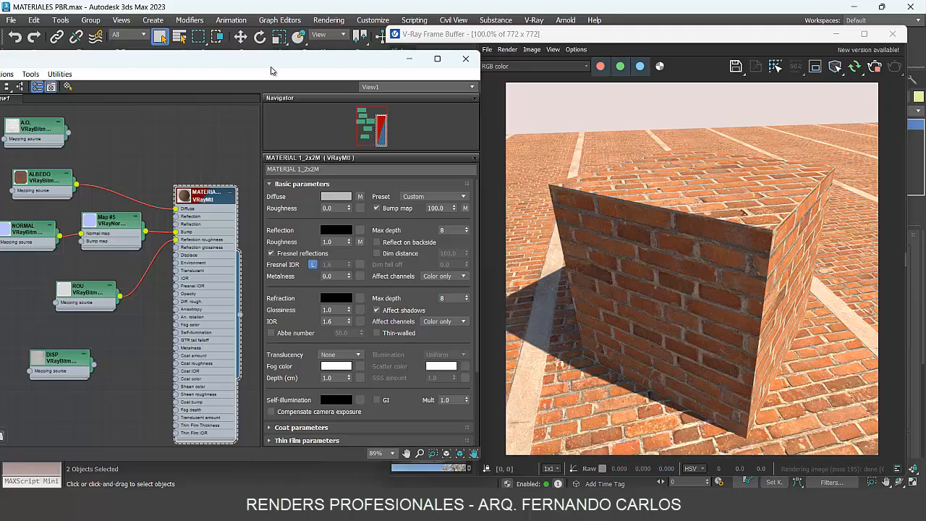
{"action": "left_click_drag", "start_coordinate": [265, 65], "coordinate": [444, 66]}
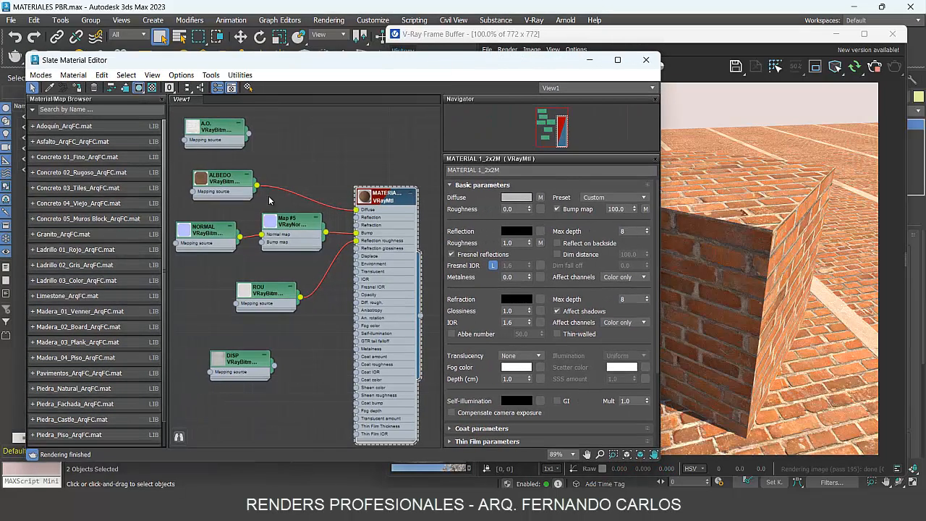
{"action": "middle_click_drag", "start_coordinate": [274, 202], "coordinate": [284, 222]}
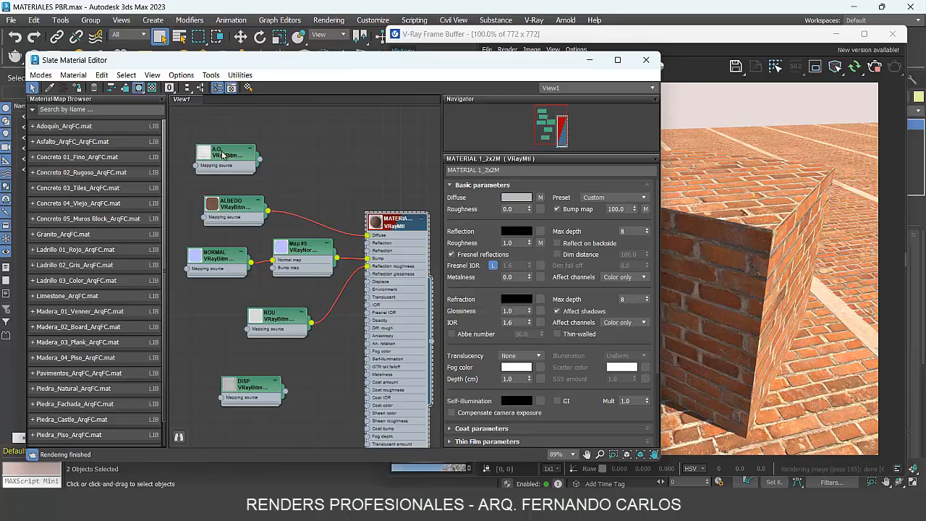
{"action": "double_click", "coordinate": [223, 154]}
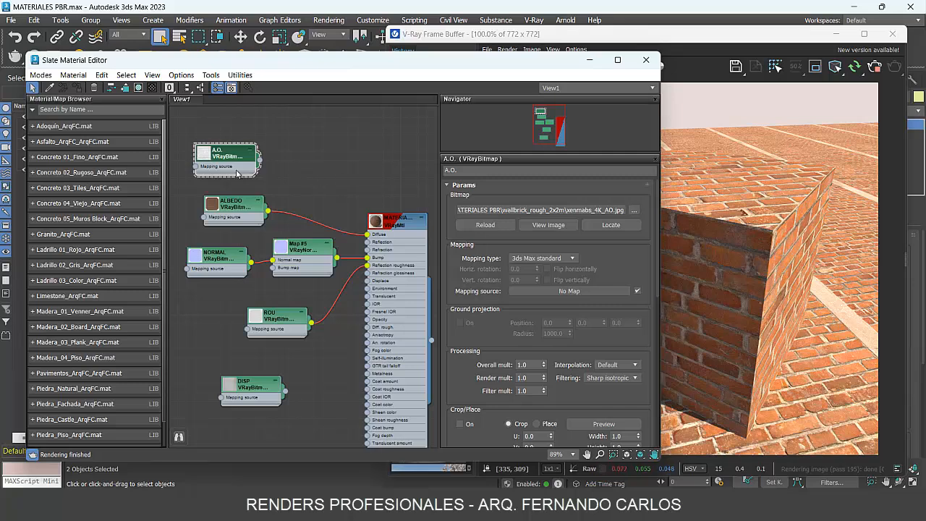
{"action": "left_click_drag", "start_coordinate": [237, 158], "coordinate": [246, 150]}
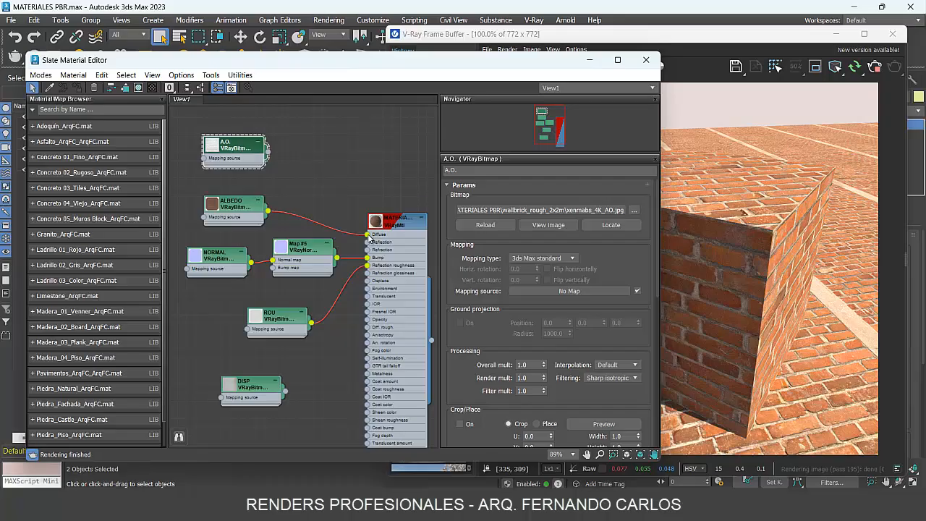
Add a VRayCompTex map to the node graph and place it beside the A.O. bitmap
{"action": "right_click", "coordinate": [319, 159]}
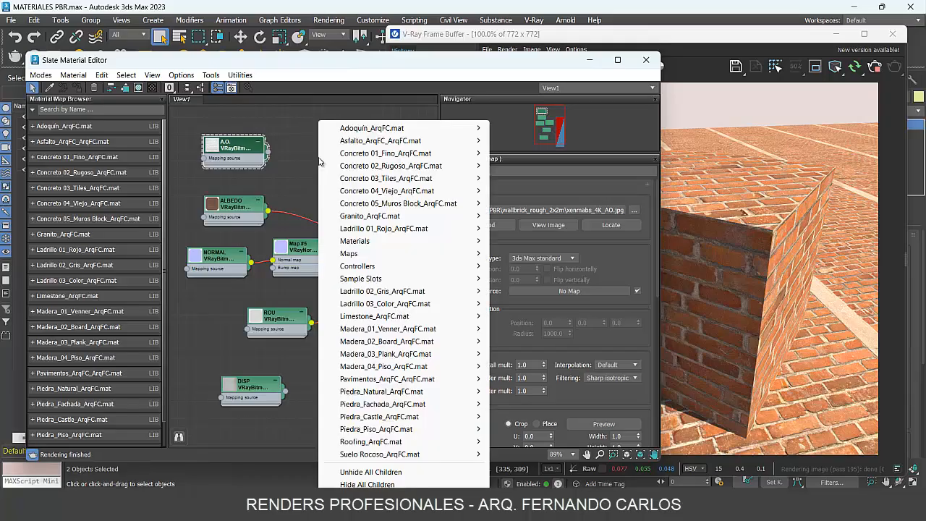
{"action": "mouse_move", "coordinate": [354, 254]}
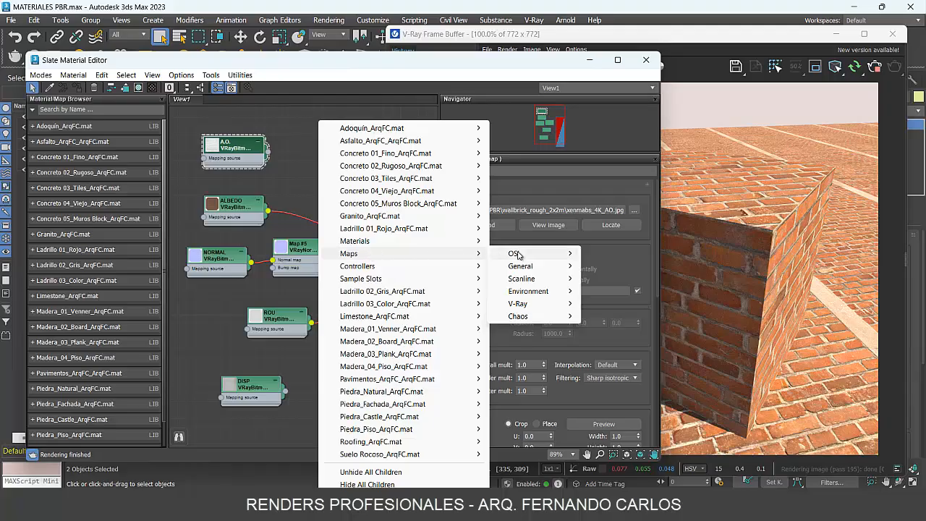
{"action": "mouse_move", "coordinate": [563, 308]}
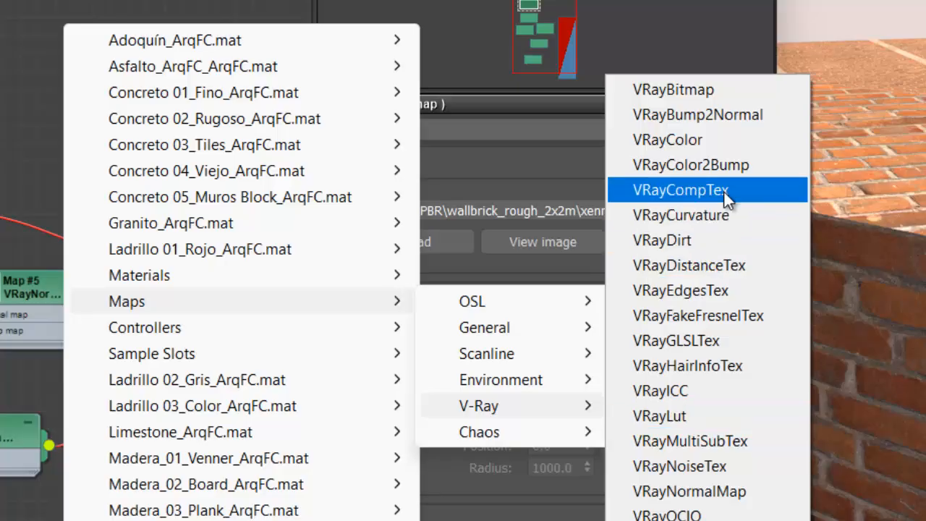
{"action": "left_click", "coordinate": [754, 192]}
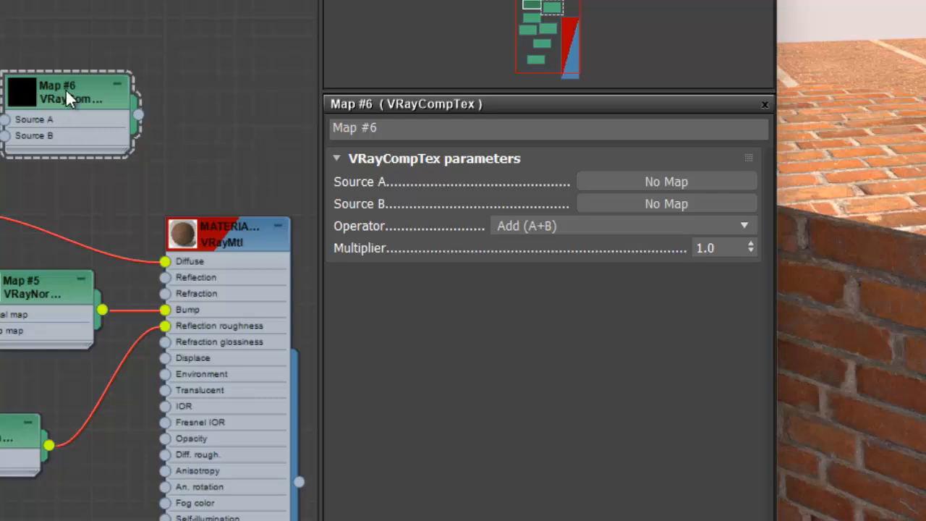
{"action": "left_click_drag", "start_coordinate": [66, 90], "coordinate": [72, 98]}
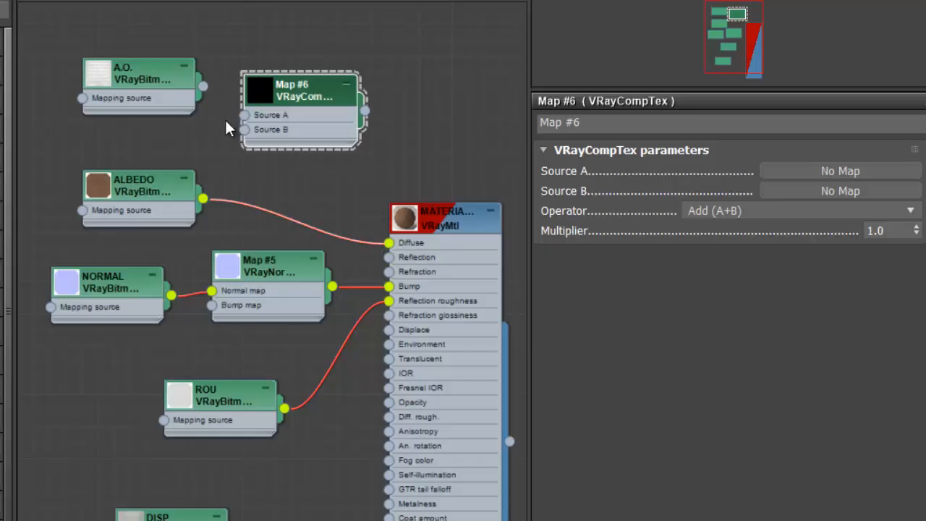
Connect the A.O. bitmap to Source B and the ALBEDO bitmap to Source A of the VRayCompTex map
{"action": "scroll", "coordinate": [194, 83], "scroll_direction": "up", "scroll_amount": 4}
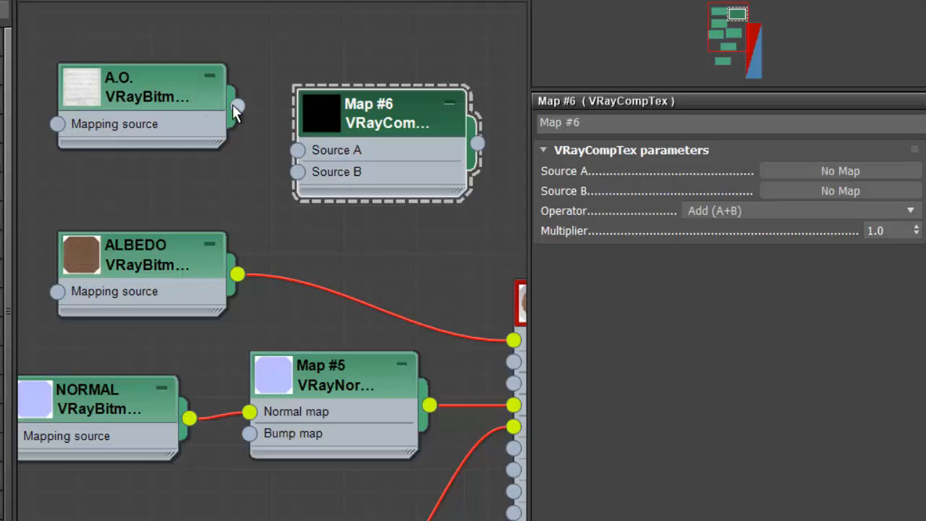
{"action": "left_click_drag", "start_coordinate": [235, 107], "coordinate": [297, 173]}
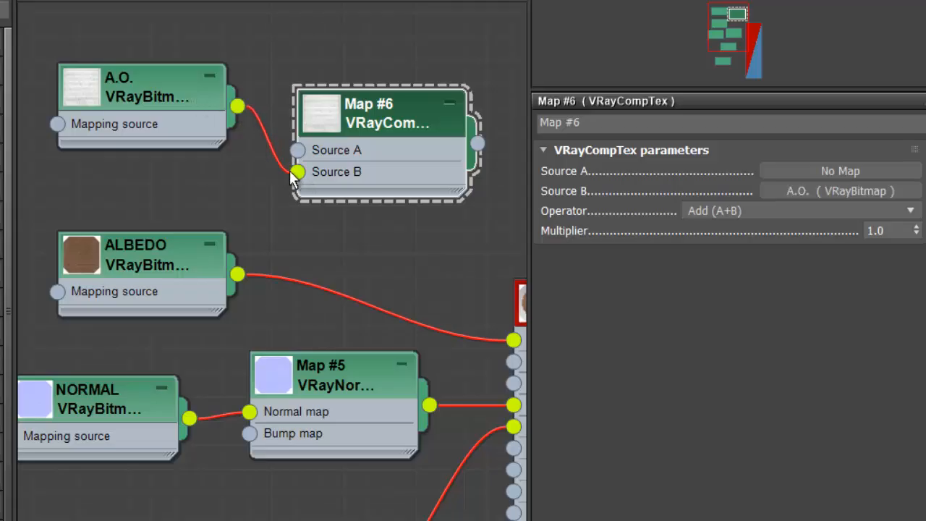
{"action": "middle_click_drag", "start_coordinate": [211, 174], "coordinate": [201, 176]}
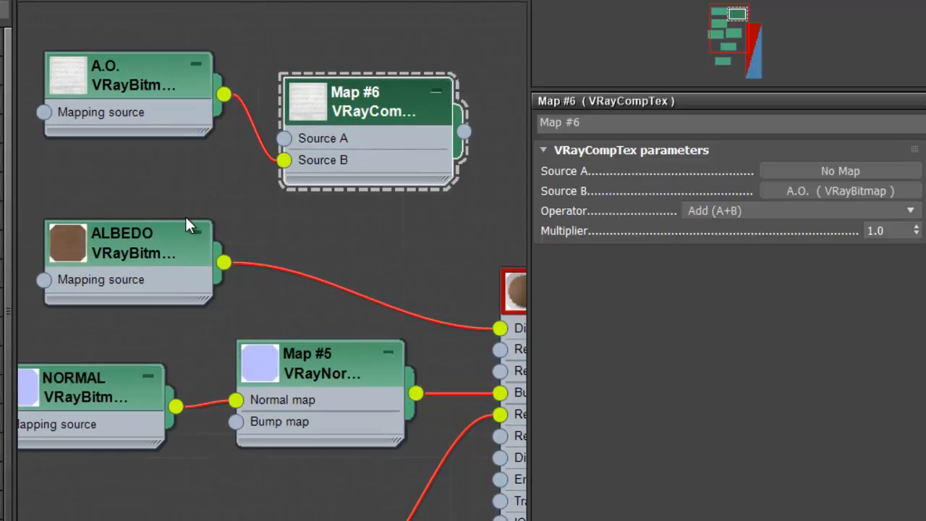
{"action": "left_click_drag", "start_coordinate": [224, 262], "coordinate": [284, 138]}
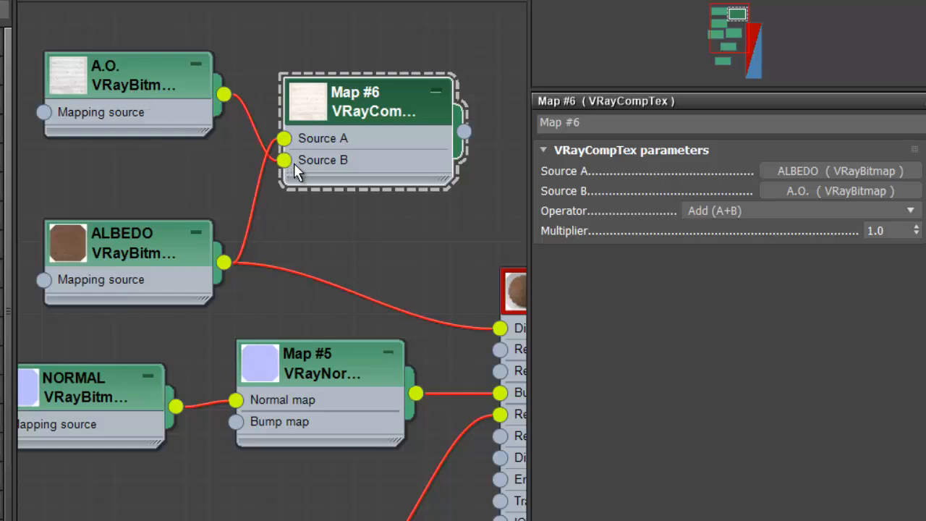
Connect the VRayCompTex map to the material's Diffuse input and set its operator to Multiply (A*B)
{"action": "middle_click_drag", "start_coordinate": [364, 225], "coordinate": [282, 187]}
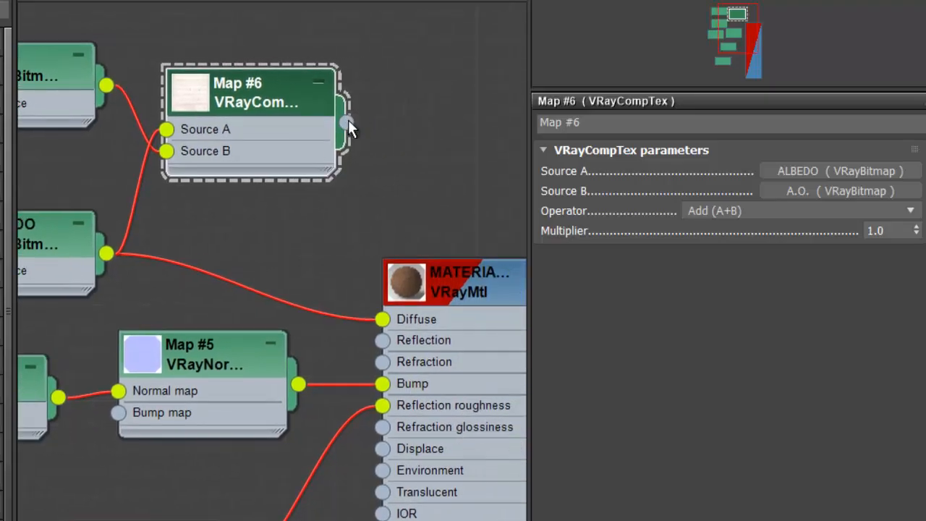
{"action": "left_click_drag", "start_coordinate": [368, 126], "coordinate": [384, 323]}
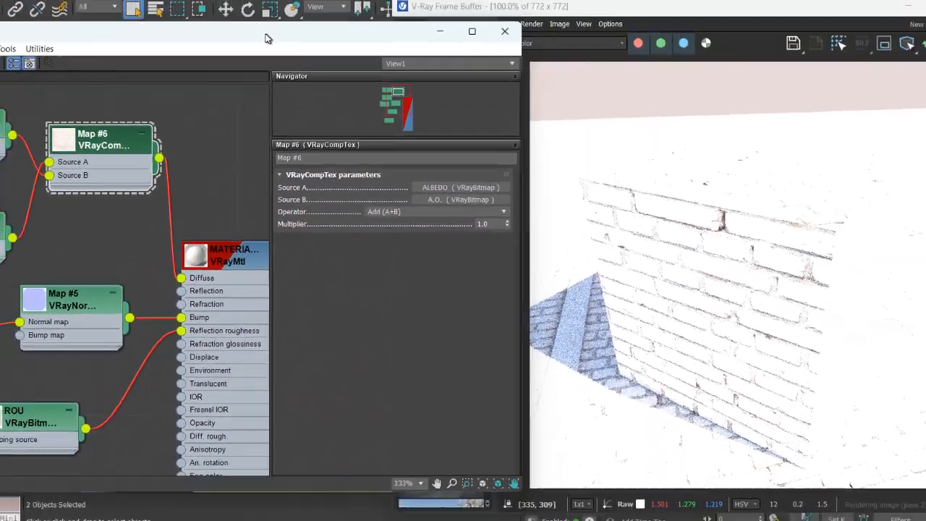
{"action": "left_click_drag", "start_coordinate": [268, 38], "coordinate": [258, 34]}
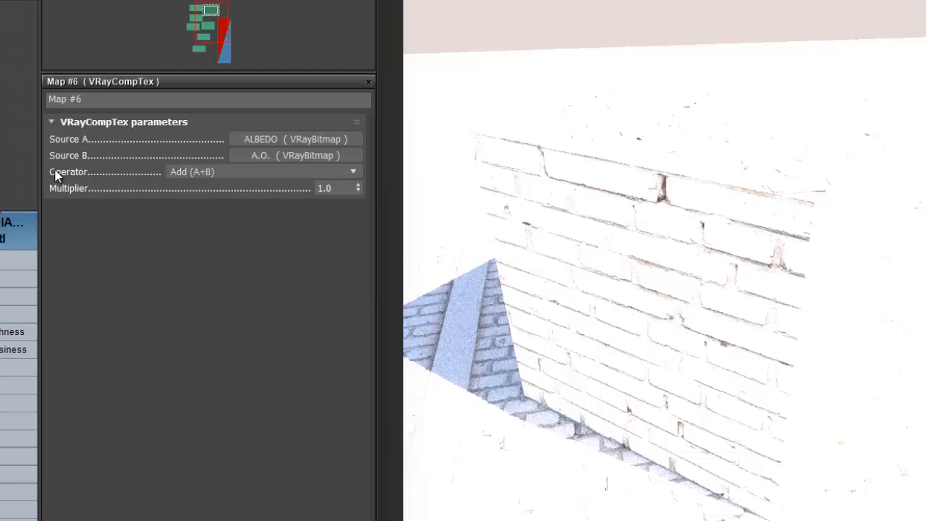
{"action": "left_click", "coordinate": [246, 174]}
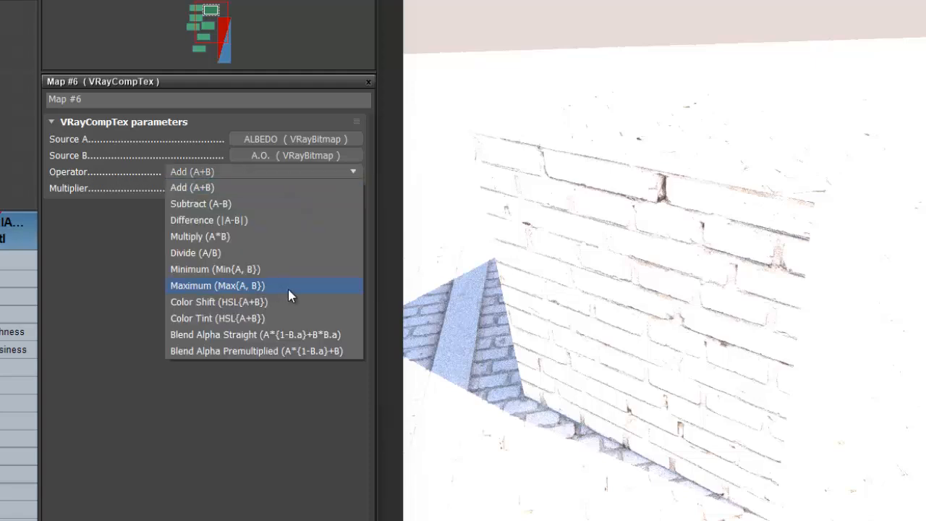
{"action": "left_click", "coordinate": [232, 237]}
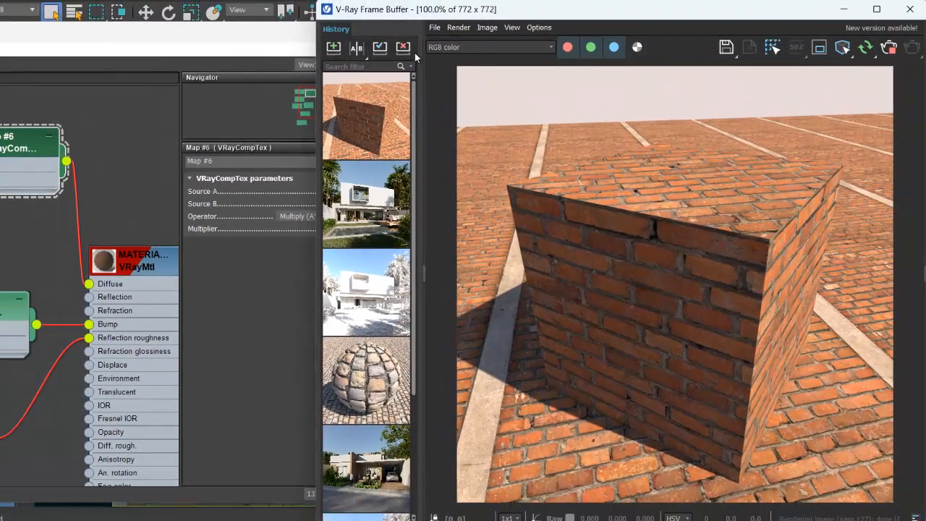
Save the new render to the history and set up an A/B comparison with it as A and the previous brick render as B
{"action": "left_click", "coordinate": [334, 48]}
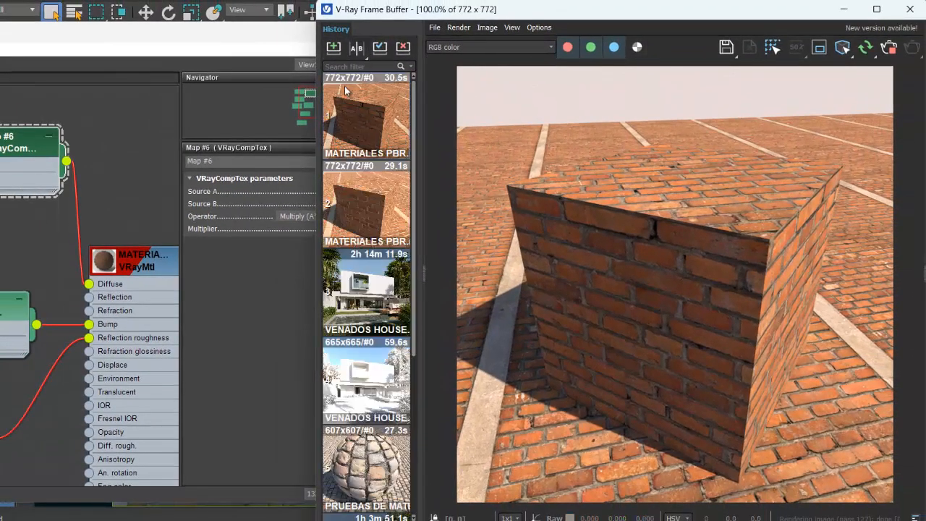
{"action": "left_click", "coordinate": [363, 49]}
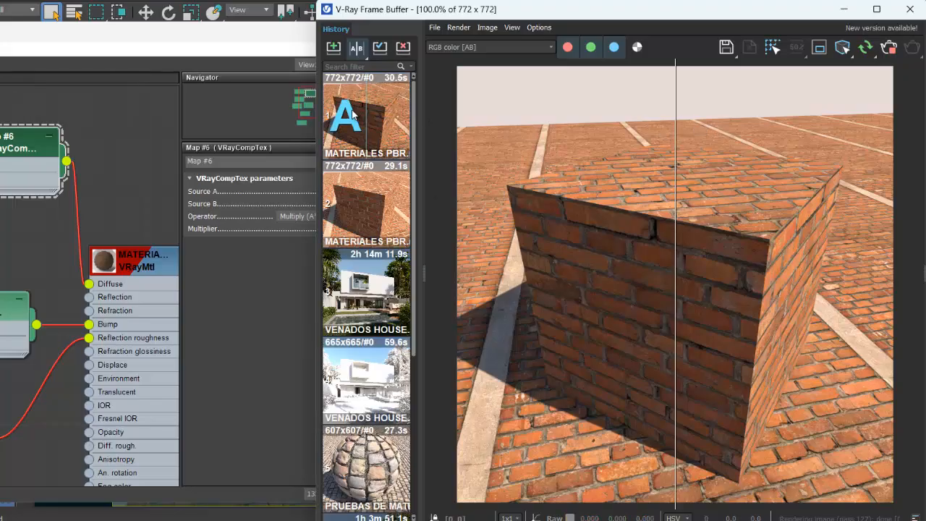
{"action": "left_click", "coordinate": [352, 113]}
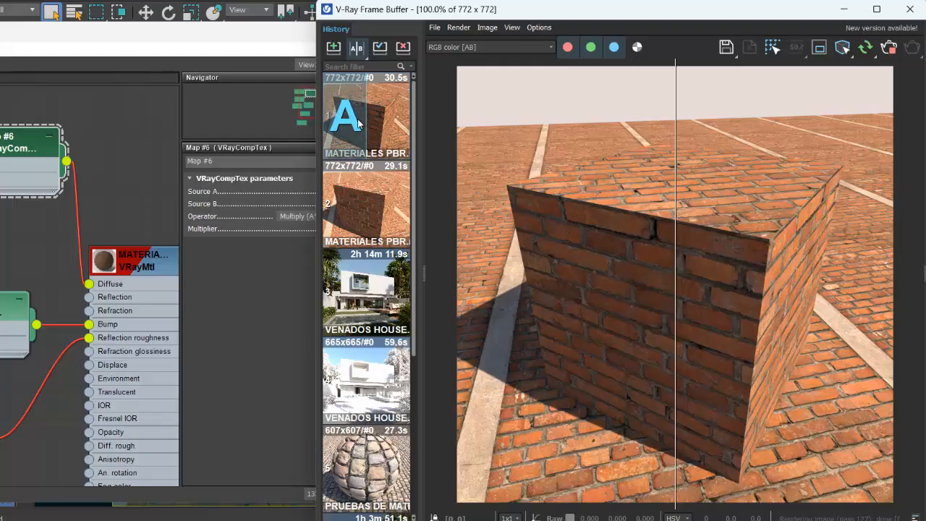
{"action": "left_click", "coordinate": [394, 194]}
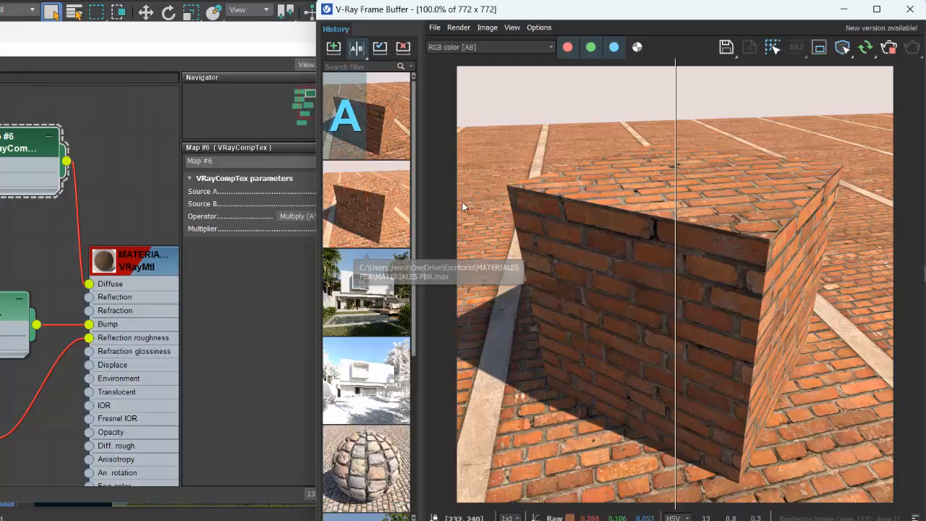
{"action": "left_click", "coordinate": [388, 205]}
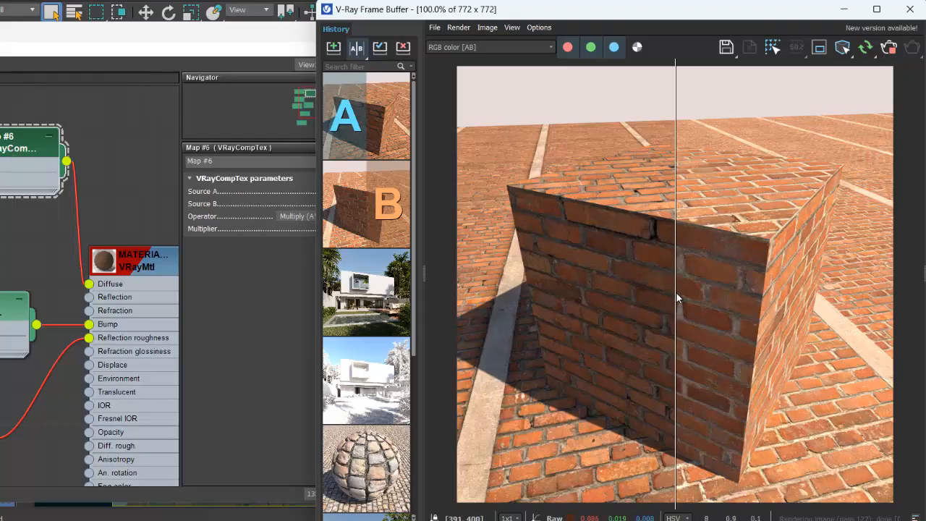
Sweep the A/B divider across the cube to compare the brick joints with and without ambient occlusion
{"action": "left_click_drag", "start_coordinate": [677, 293], "coordinate": [658, 300]}
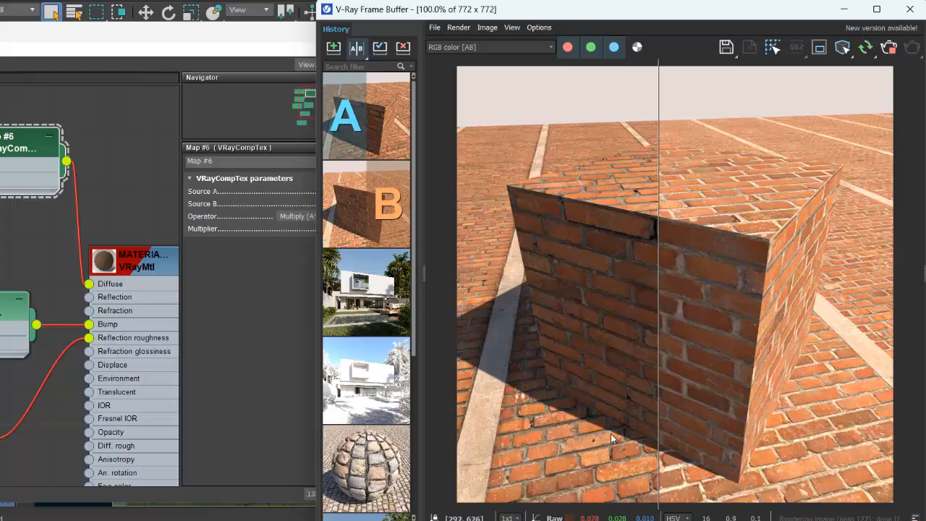
{"action": "left_click_drag", "start_coordinate": [659, 391], "coordinate": [849, 384]}
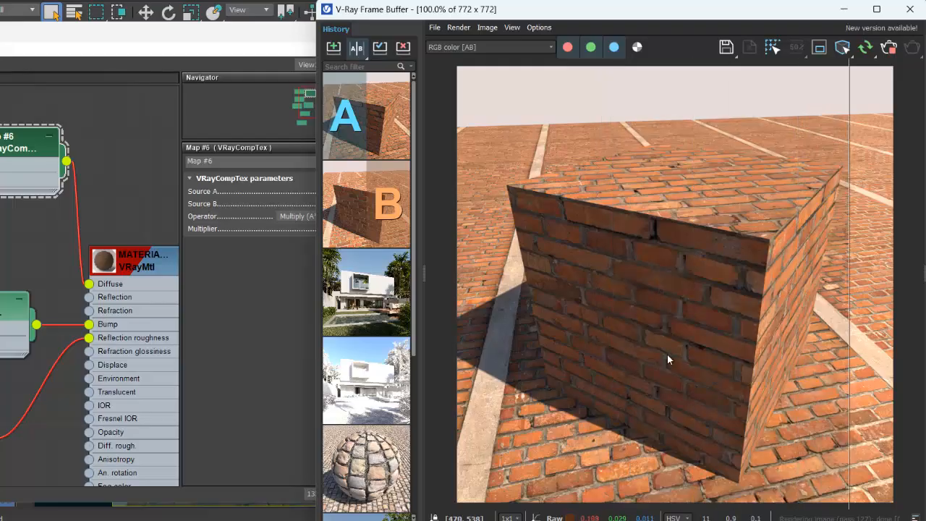
{"action": "left_click_drag", "start_coordinate": [851, 326], "coordinate": [688, 333]}
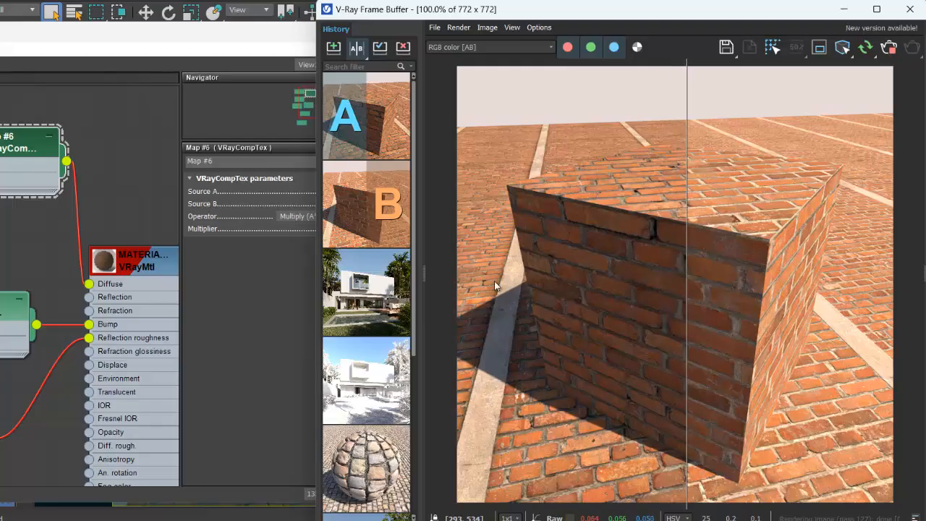
End the A/B comparison and set the VRayCompTex map's multiplier to 0.5
{"action": "left_click", "coordinate": [360, 54]}
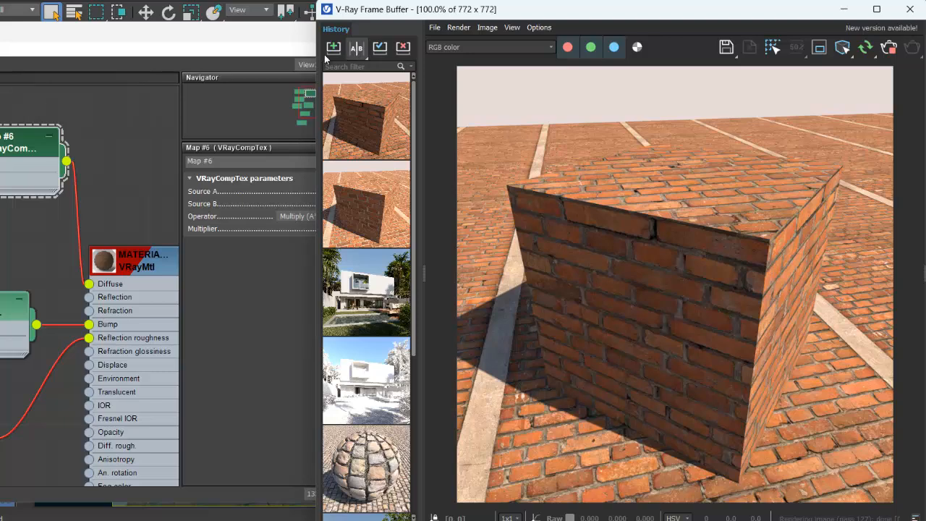
{"action": "left_click_drag", "start_coordinate": [173, 36], "coordinate": [256, 38]}
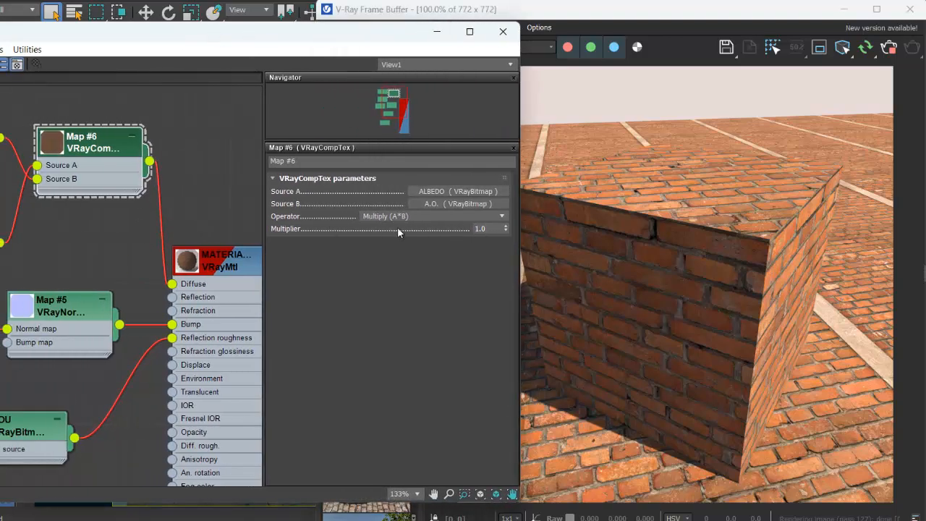
{"action": "double_click", "coordinate": [491, 230]}
{"action": "type", "text": ".5"}
{"action": "key", "text": "Return"}
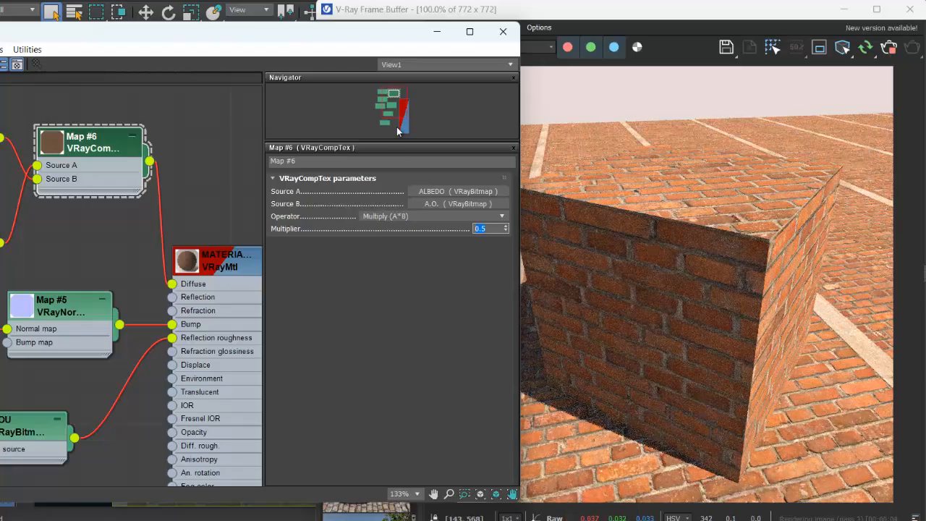
Save the 0.5-multiplier render to the history and compare it as A against the previous ambient occlusion render as B
{"action": "left_click", "coordinate": [562, 11]}
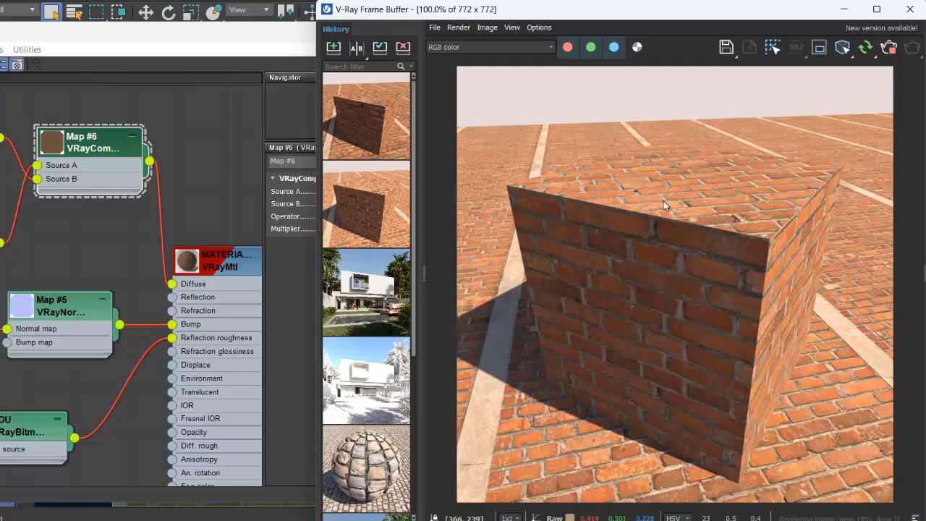
{"action": "left_click", "coordinate": [333, 48]}
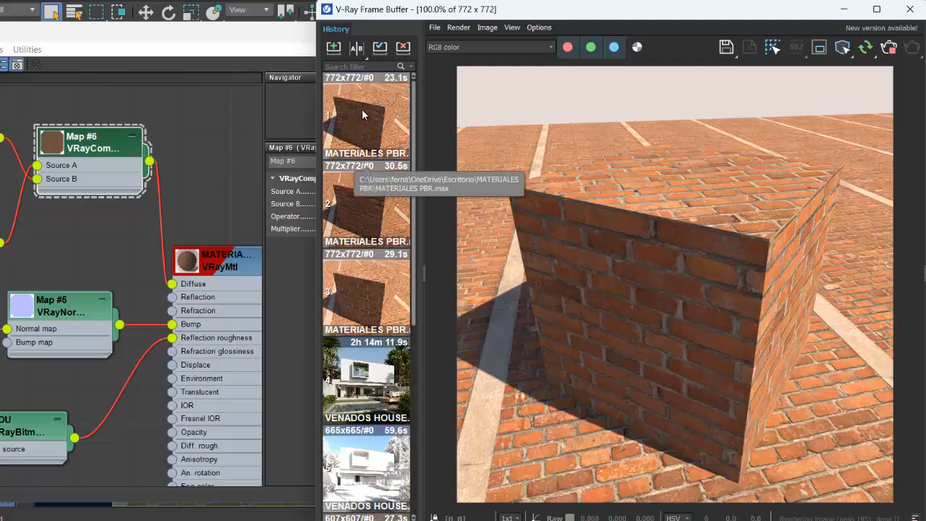
{"action": "left_click", "coordinate": [355, 49]}
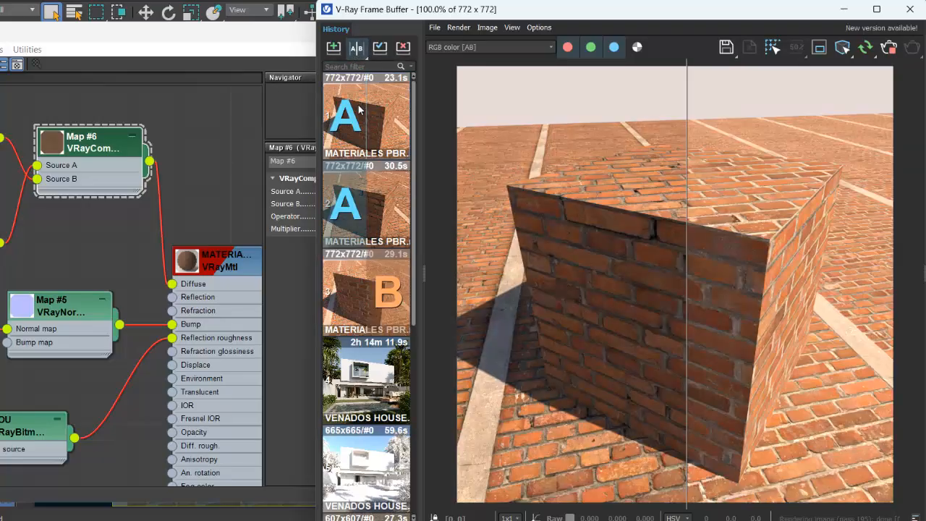
{"action": "left_click", "coordinate": [352, 113]}
{"action": "left_click", "coordinate": [393, 196]}
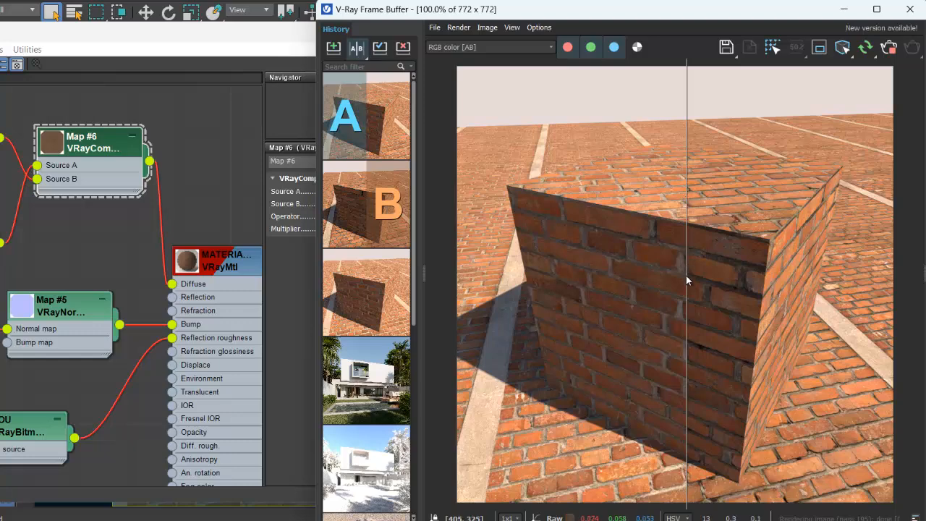
Sweep the A/B divider across the cube to compare the two multiplier strengths, and end the comparison
{"action": "left_click_drag", "start_coordinate": [686, 279], "coordinate": [658, 281]}
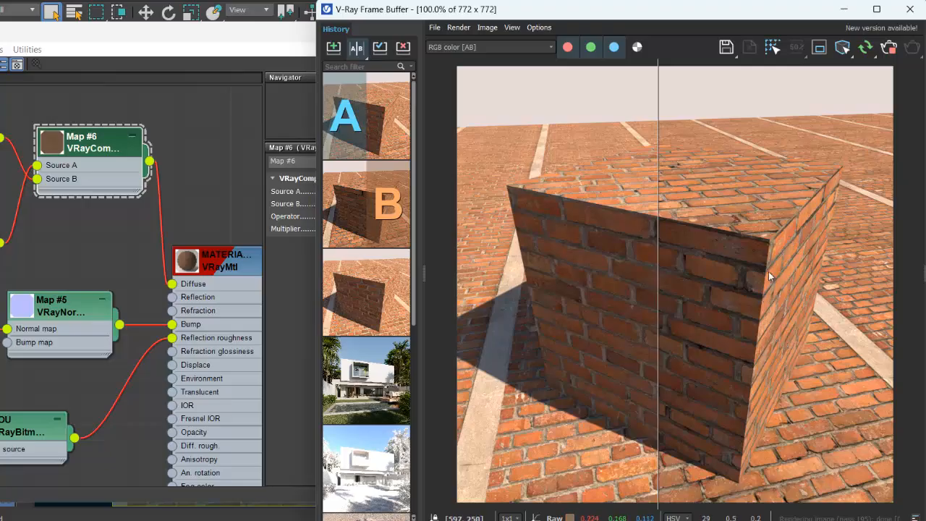
{"action": "left_click_drag", "start_coordinate": [657, 379], "coordinate": [689, 382]}
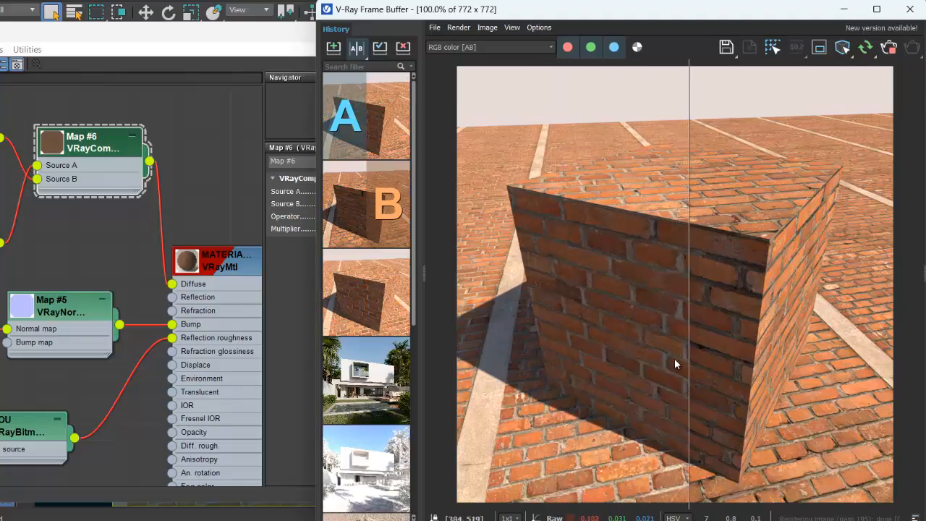
{"action": "left_click", "coordinate": [356, 47]}
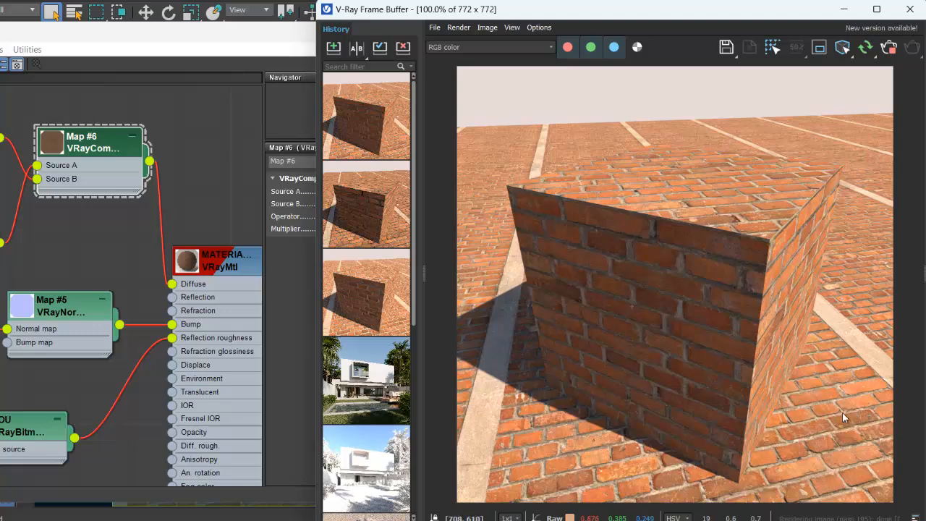
Examine the brick joints and lower edges of the rendered cube up close at 200%
{"action": "scroll", "coordinate": [715, 385], "scroll_direction": "up", "scroll_amount": 2}
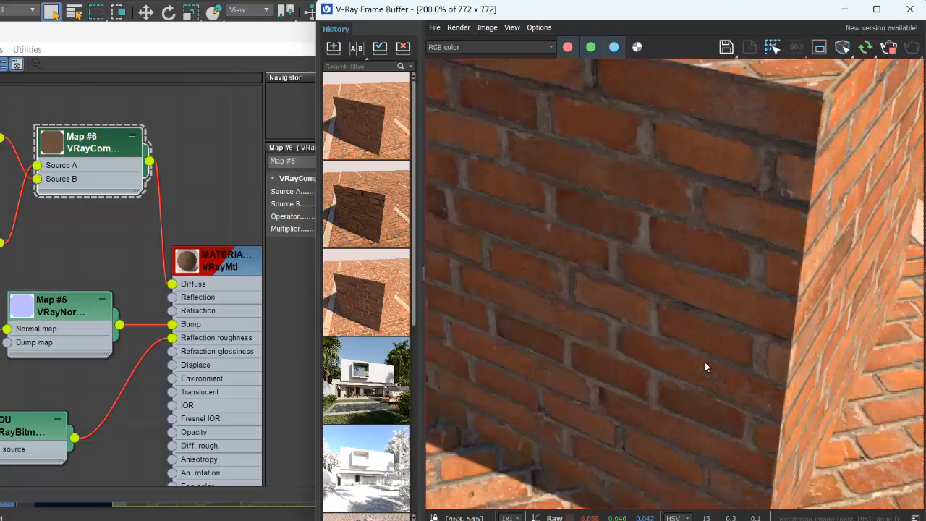
{"action": "middle_click_drag", "start_coordinate": [697, 372], "coordinate": [834, 391]}
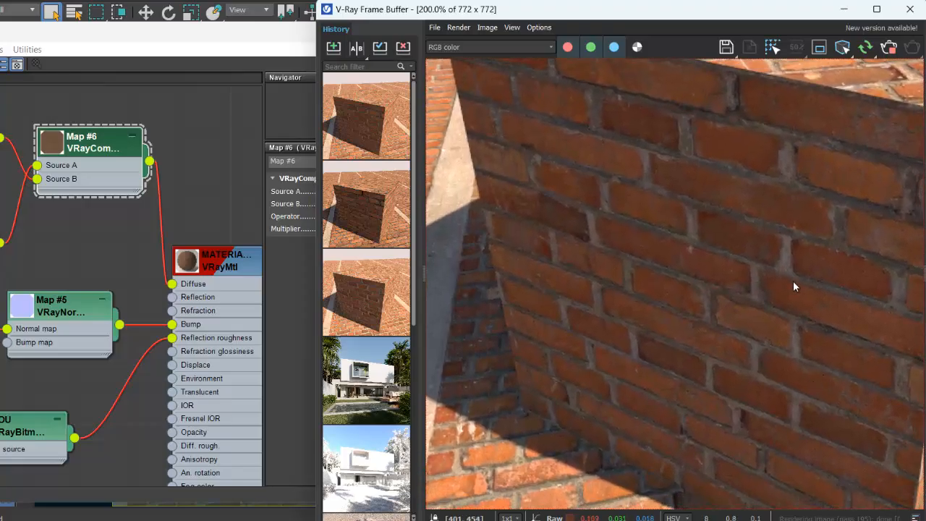
{"action": "middle_click_drag", "start_coordinate": [748, 334], "coordinate": [613, 314]}
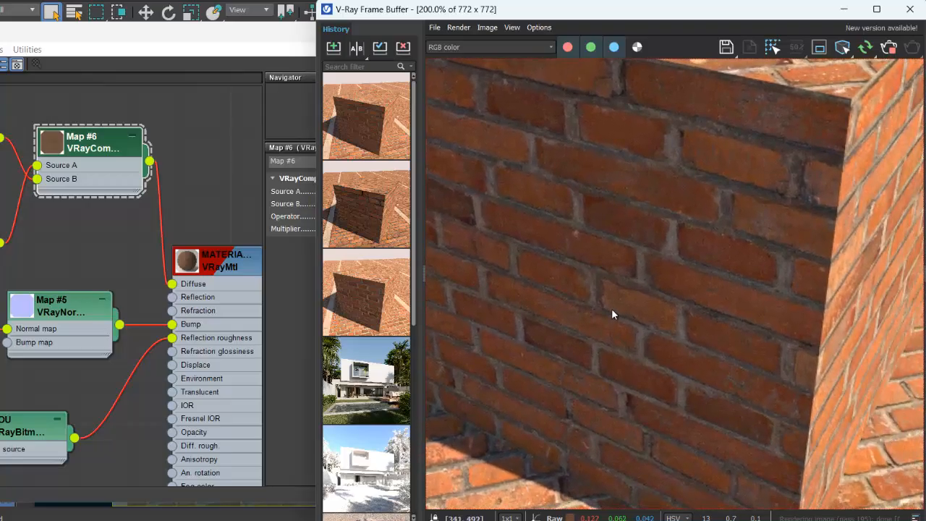
{"action": "scroll", "coordinate": [612, 308], "scroll_direction": "down", "scroll_amount": 2}
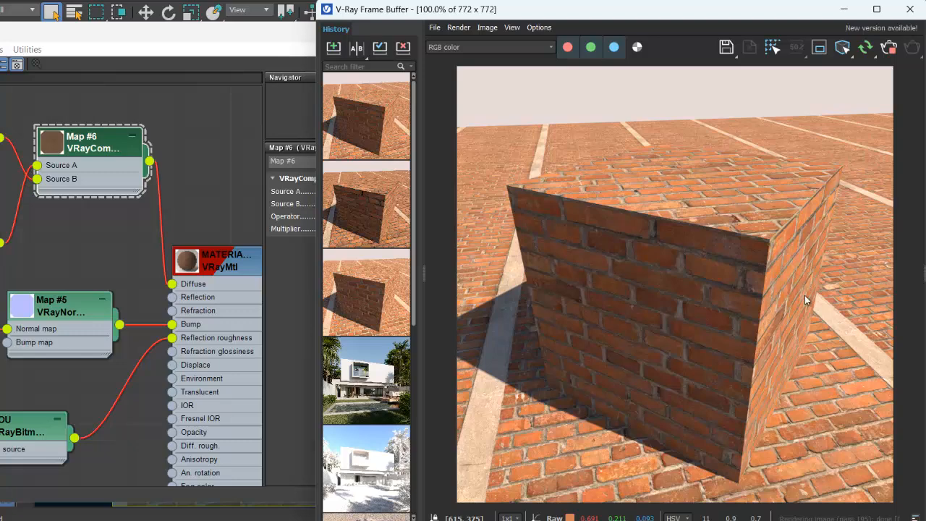
{"action": "scroll", "coordinate": [798, 421], "scroll_direction": "up", "scroll_amount": 1}
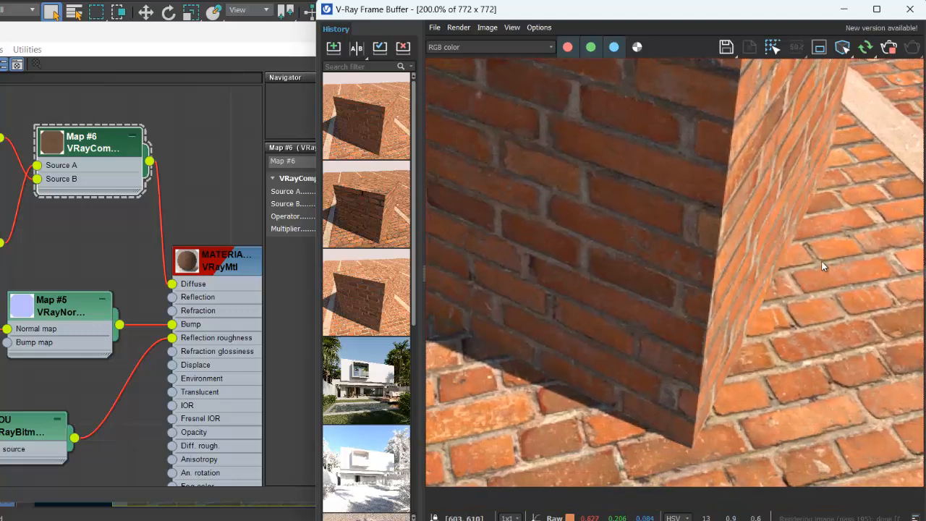
{"action": "scroll", "coordinate": [824, 246], "scroll_direction": "down", "scroll_amount": 1}
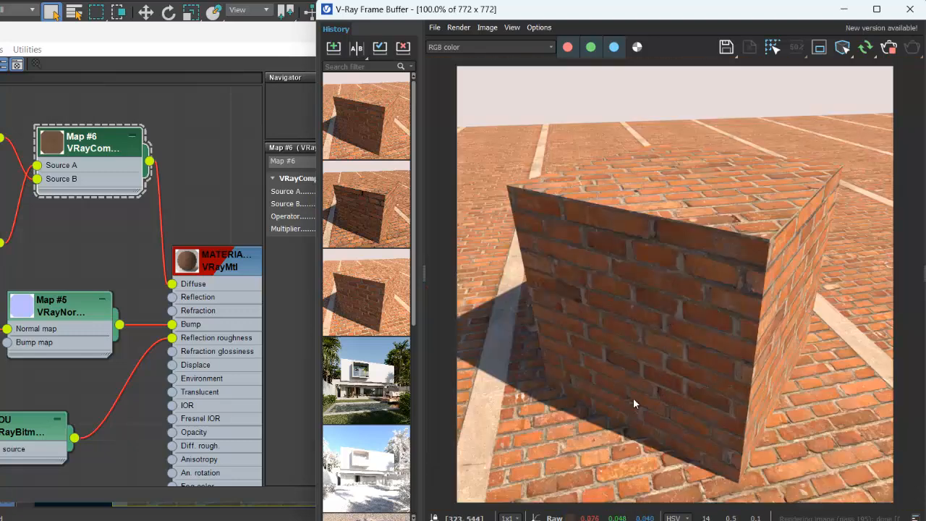
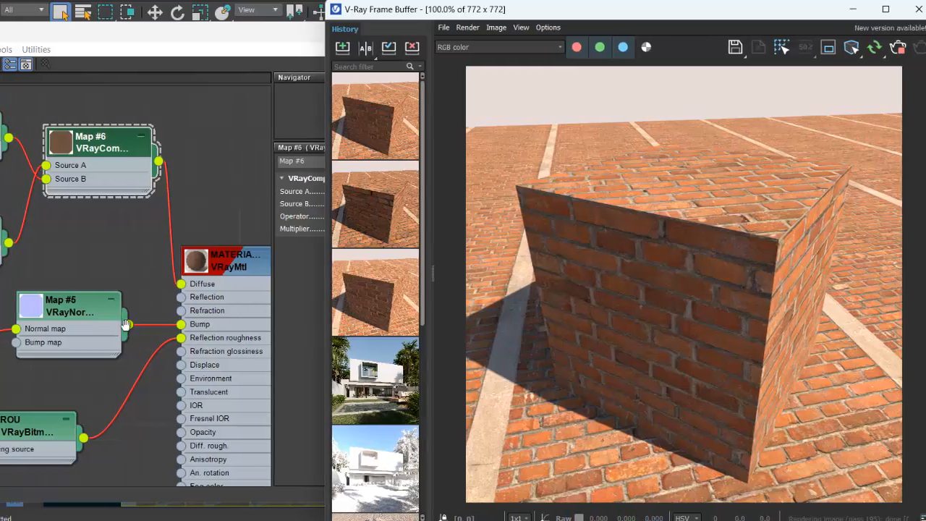
Connect the DISP bitmap to the brick material's Displace input
{"action": "middle_click_drag", "start_coordinate": [119, 325], "coordinate": [168, 196]}
{"action": "scroll", "coordinate": [239, 208], "scroll_direction": "down", "scroll_amount": 6}
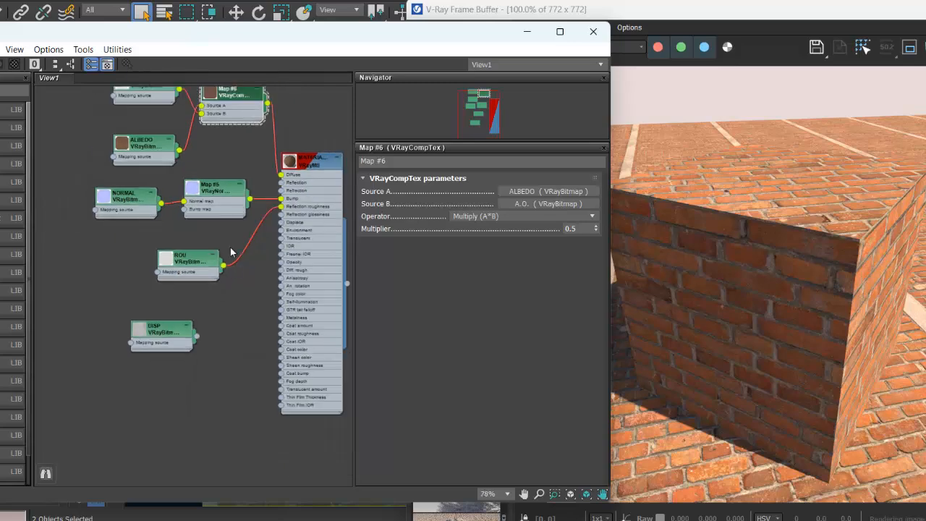
{"action": "scroll", "coordinate": [192, 315], "scroll_direction": "up", "scroll_amount": 4}
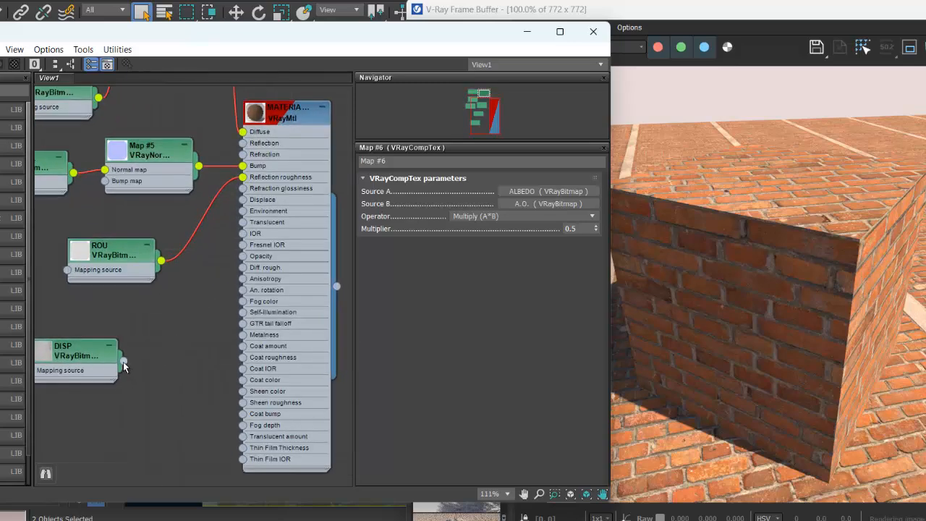
{"action": "left_click_drag", "start_coordinate": [183, 322], "coordinate": [242, 200]}
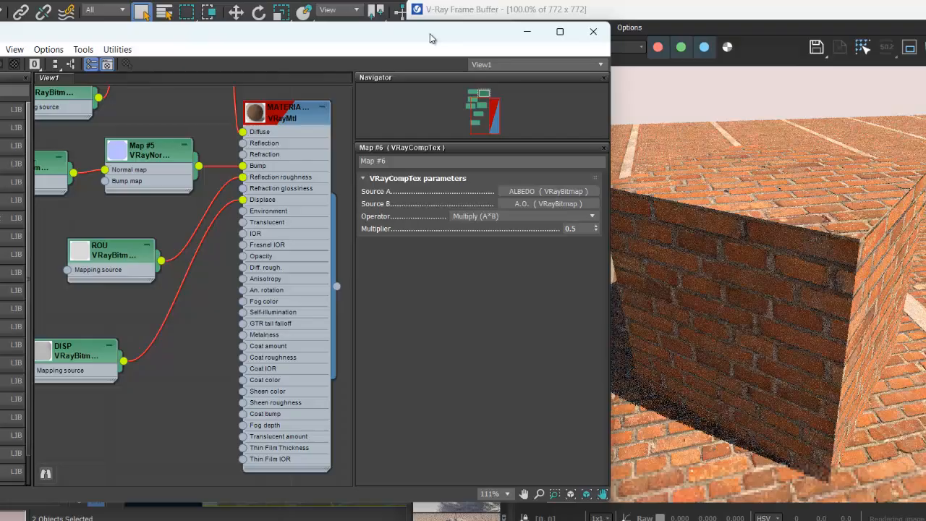
Bring the full render into view and restart the interactive rendering with the displacement map connected
{"action": "left_click_drag", "start_coordinate": [430, 38], "coordinate": [218, 40]}
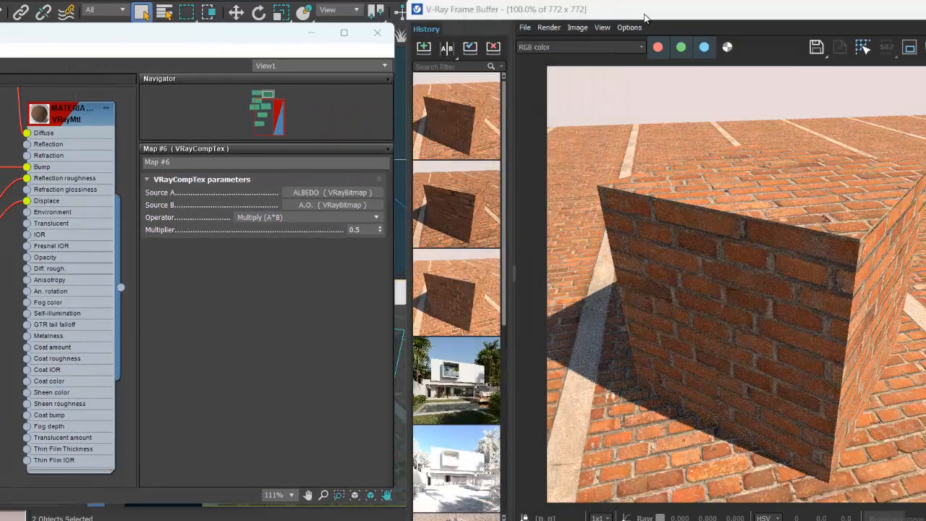
{"action": "left_click_drag", "start_coordinate": [649, 16], "coordinate": [494, 16]}
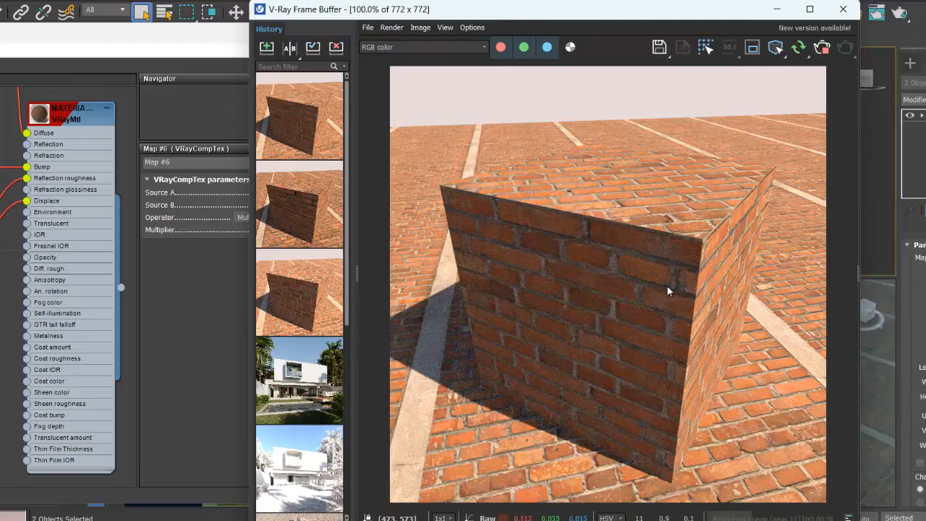
{"action": "left_click", "coordinate": [821, 50]}
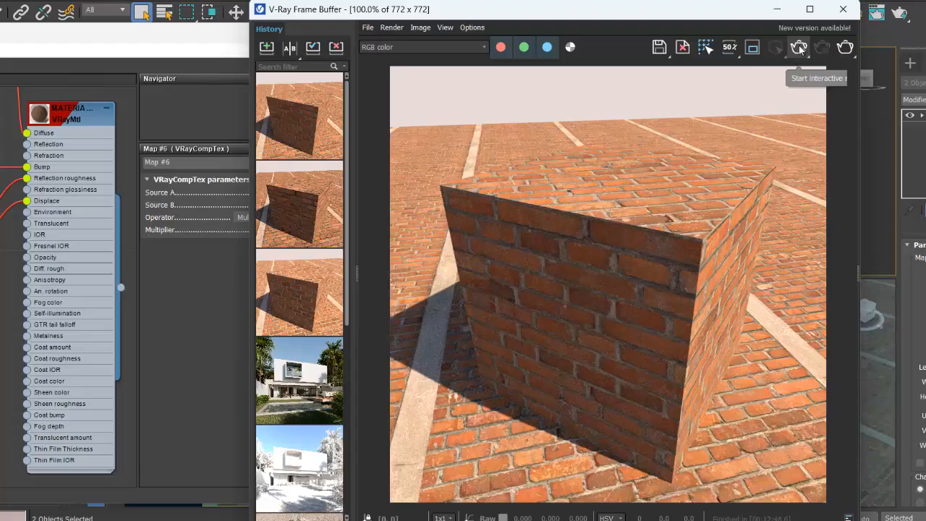
{"action": "left_click", "coordinate": [799, 47]}
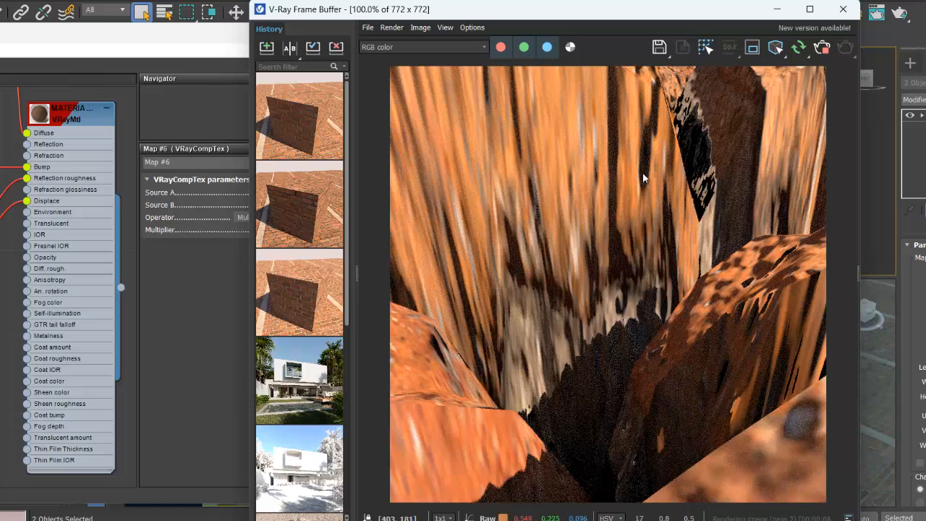
Show the map amounts of the MATERIAL 1_2x2M brick material beside the render
{"action": "left_click_drag", "start_coordinate": [89, 39], "coordinate": [265, 60]}
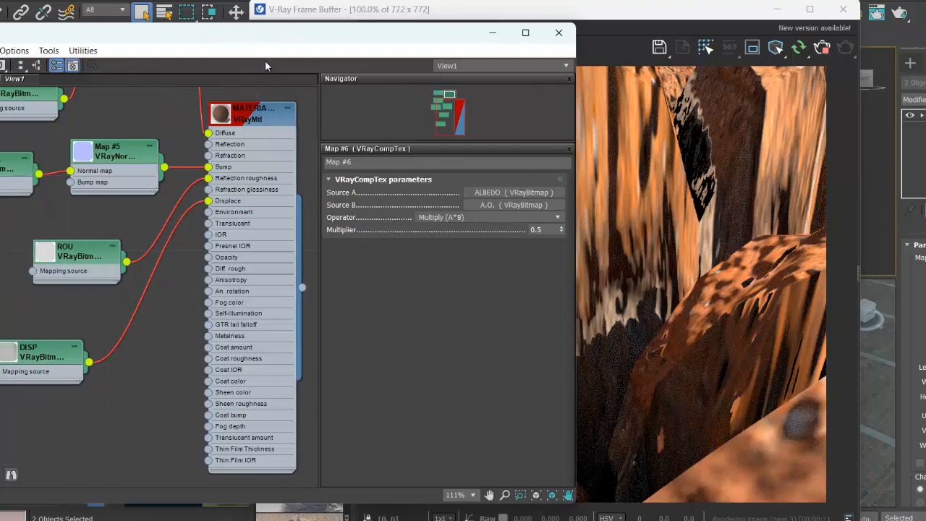
{"action": "double_click", "coordinate": [251, 119]}
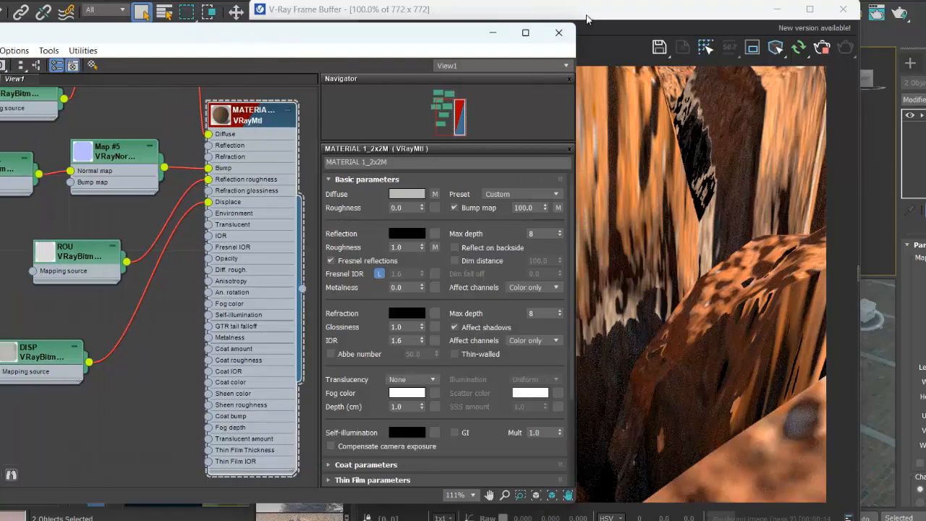
{"action": "left_click_drag", "start_coordinate": [591, 16], "coordinate": [700, 15]}
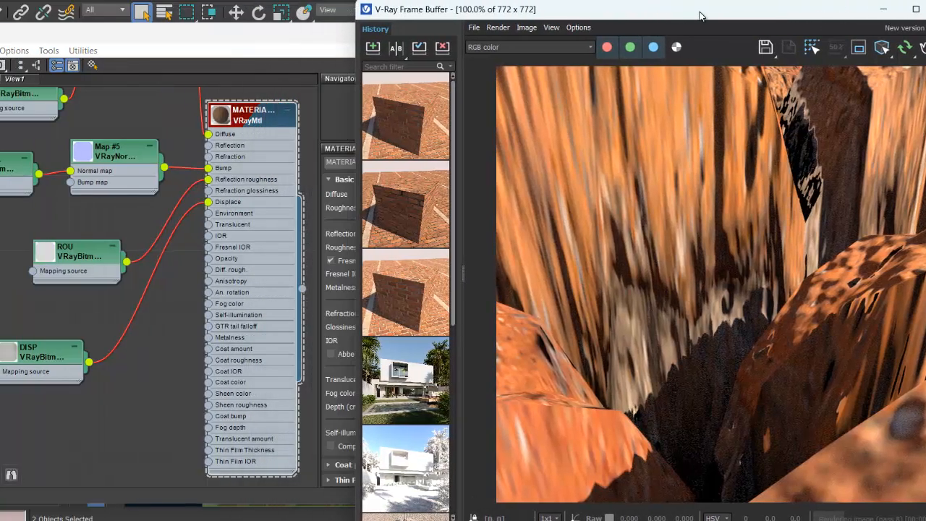
{"action": "left_click", "coordinate": [257, 29]}
{"action": "left_click_drag", "start_coordinate": [268, 34], "coordinate": [147, 36]}
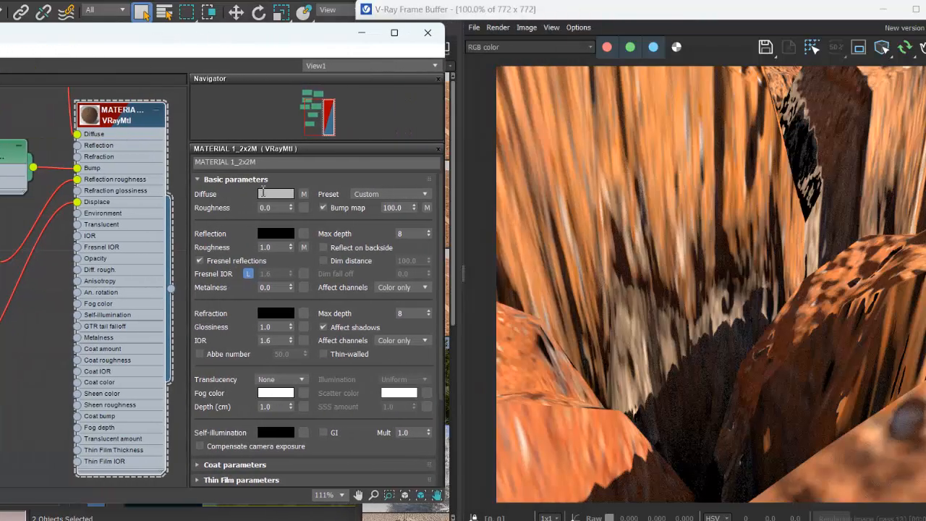
{"action": "left_click", "coordinate": [257, 180]}
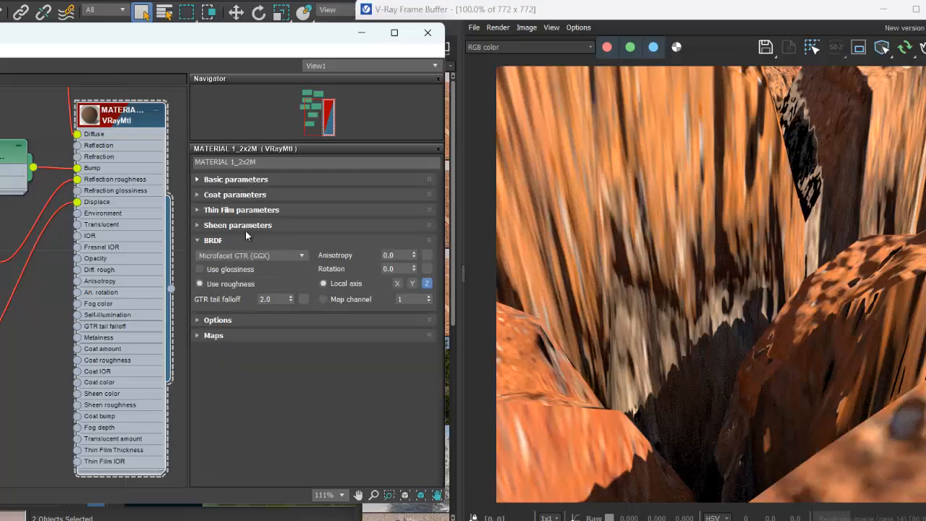
{"action": "left_click", "coordinate": [225, 334]}
{"action": "scroll", "coordinate": [273, 290], "scroll_direction": "up", "scroll_amount": 5}
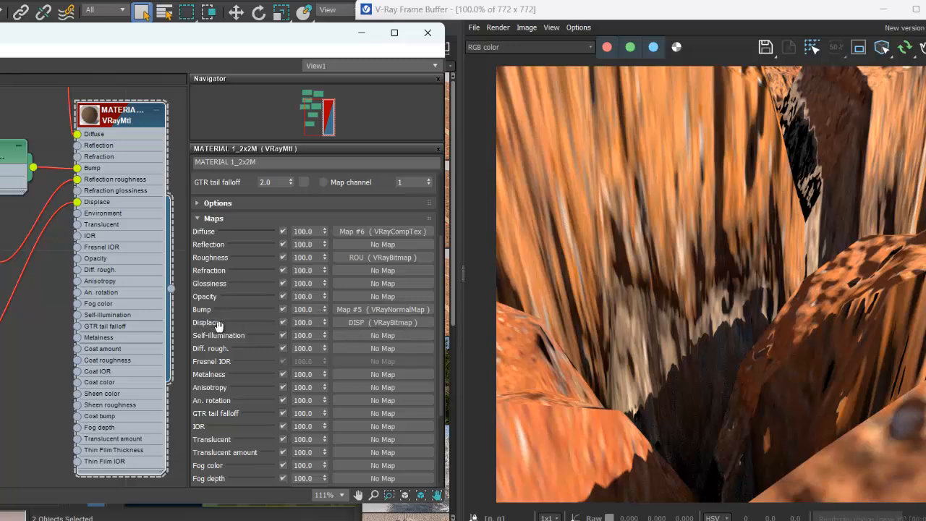
Try a Displace amount of 20 on the brick material, and set it back to 100
{"action": "double_click", "coordinate": [317, 323]}
{"action": "type", "text": "20"}
{"action": "key", "text": "Return"}
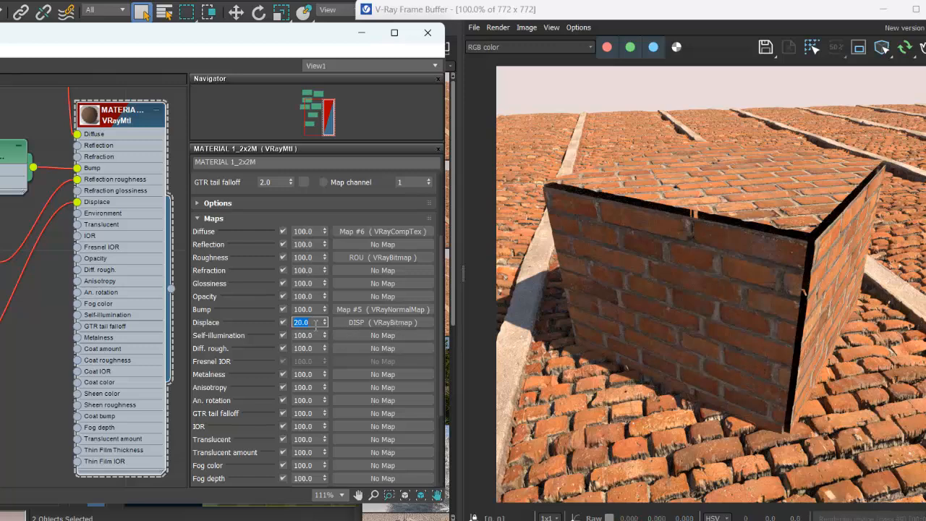
{"action": "type", "text": "100"}
{"action": "key", "text": "Return"}
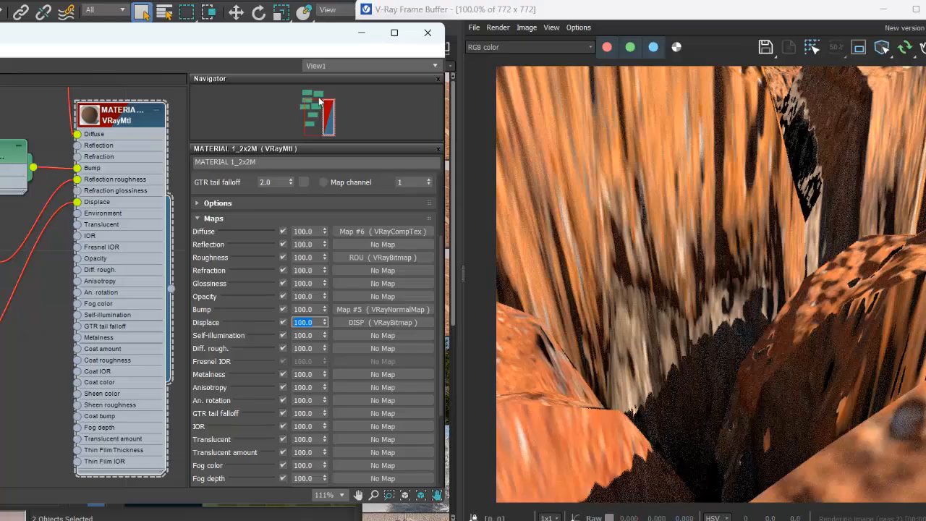
Add a VRayDisplacementMod modifier above the UVW Map on the two selected objects
{"action": "left_click", "coordinate": [695, 27]}
{"action": "left_click_drag", "start_coordinate": [697, 16], "coordinate": [315, 55]}
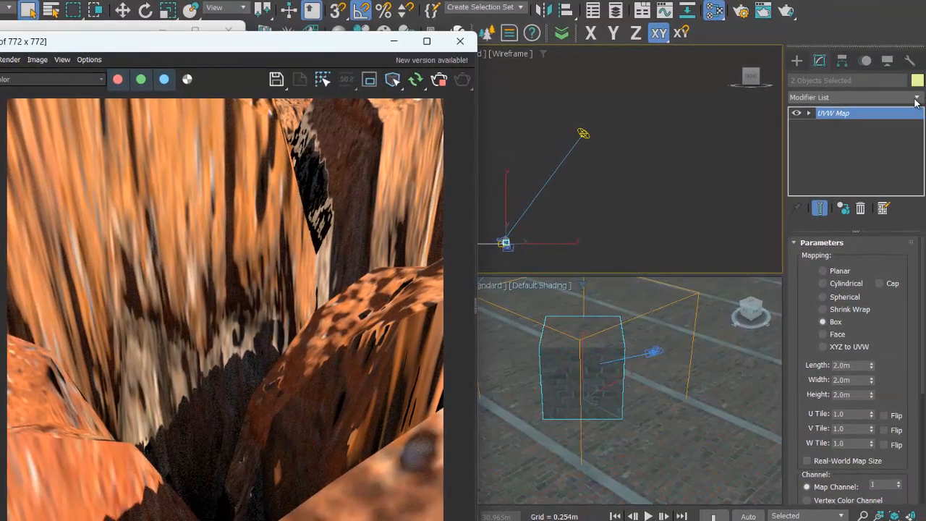
{"action": "left_click", "coordinate": [917, 100]}
{"action": "left_click_drag", "start_coordinate": [919, 149], "coordinate": [920, 445]}
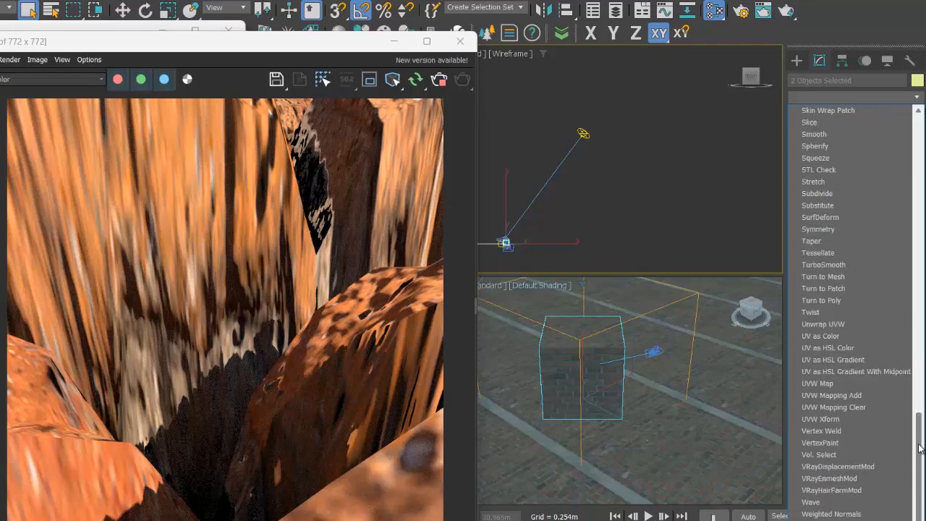
{"action": "left_click", "coordinate": [873, 467]}
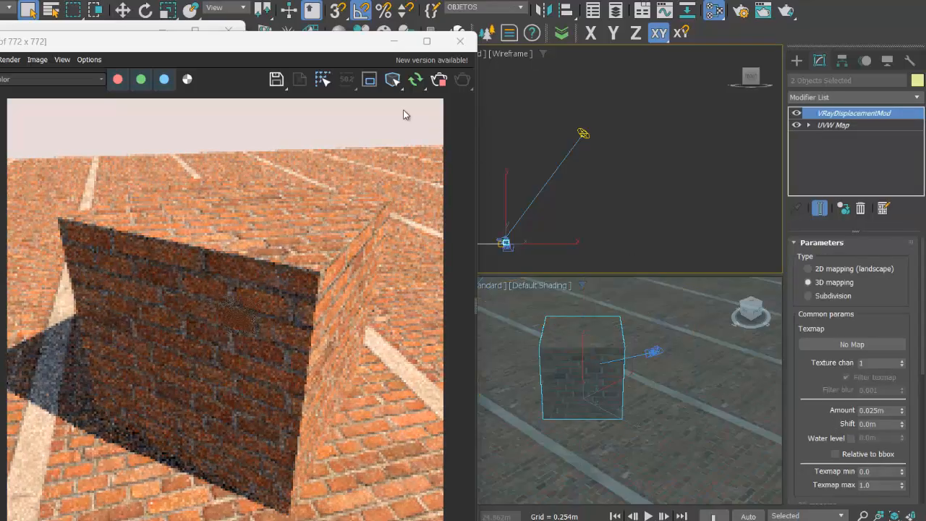
Enable Use object mtl in the VRayDisplacementMod's 3D mapping/subdivision settings
{"action": "left_click_drag", "start_coordinate": [265, 45], "coordinate": [549, 0]}
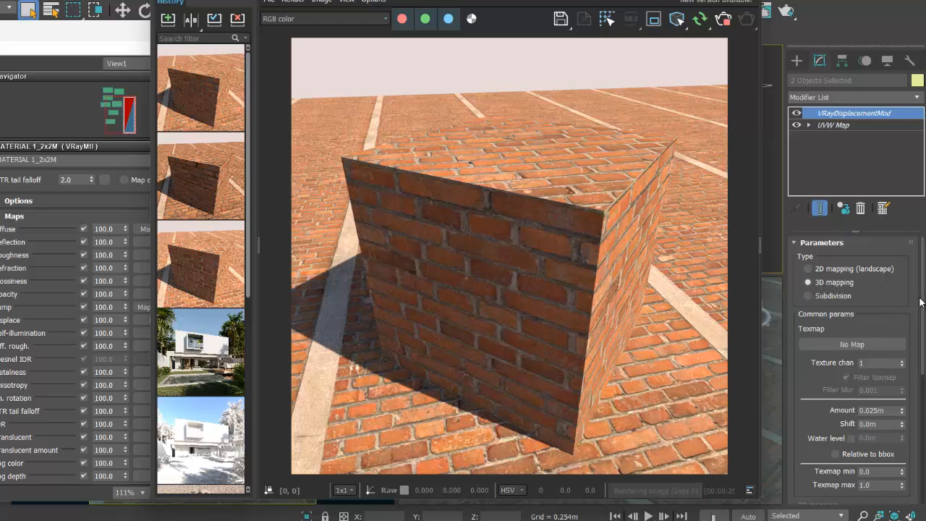
{"action": "left_click_drag", "start_coordinate": [922, 302], "coordinate": [917, 417]}
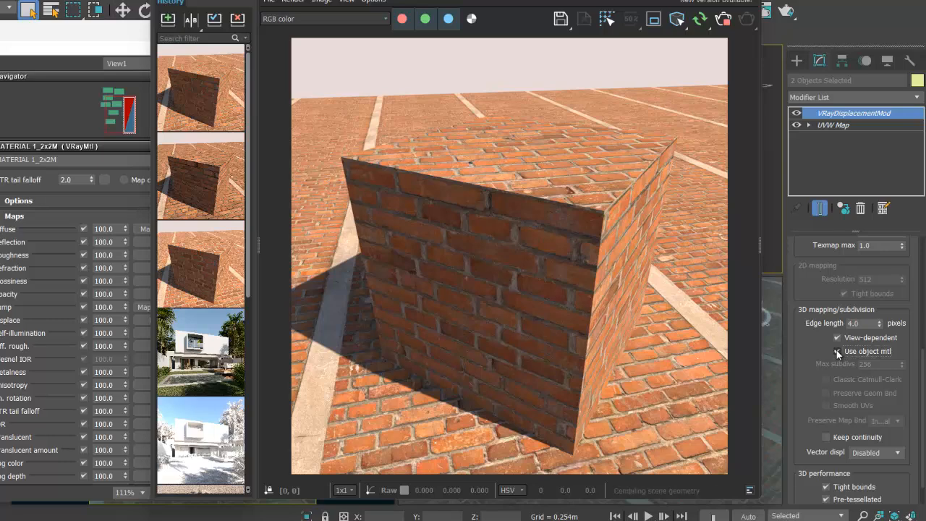
Enable Use object mtl and Keep continuity in the 3D mapping settings of the VRayDisplacementMod modifier
{"action": "left_click", "coordinate": [837, 351]}
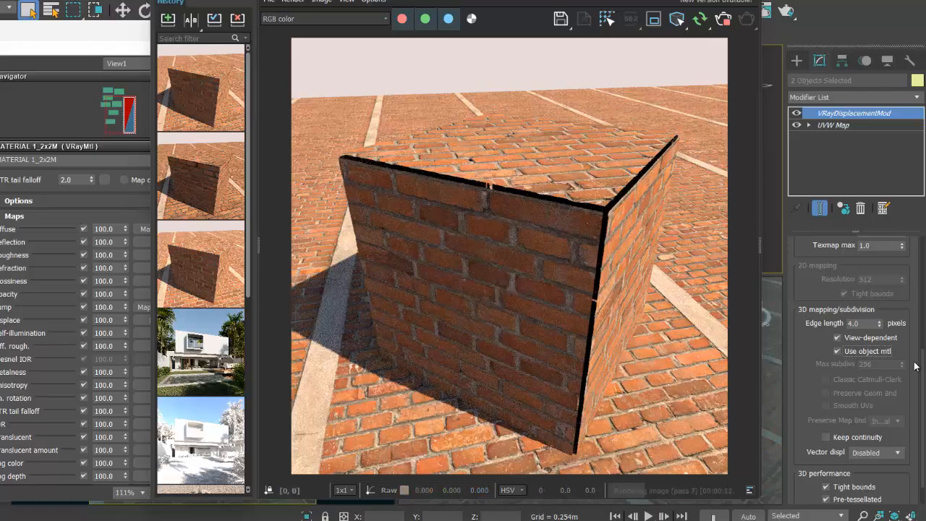
{"action": "scroll", "coordinate": [903, 391], "scroll_direction": "down", "scroll_amount": 1}
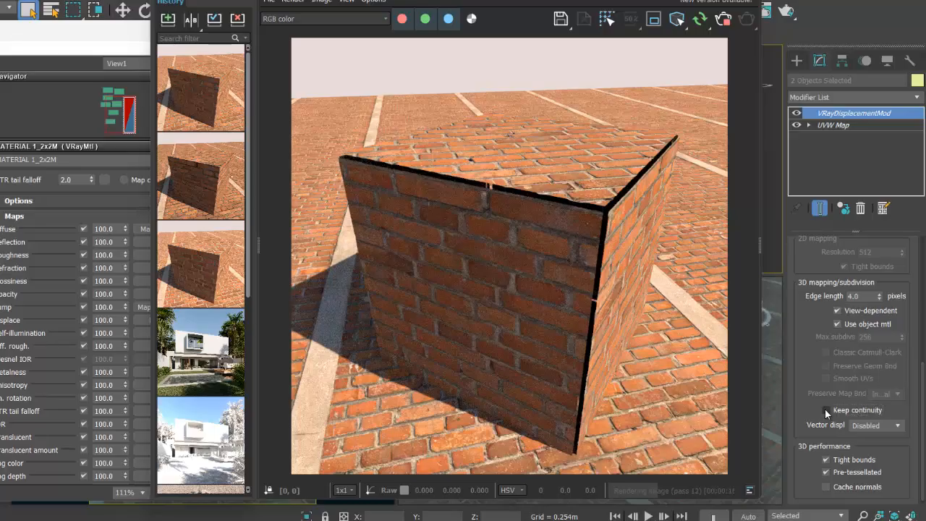
{"action": "left_click", "coordinate": [826, 410]}
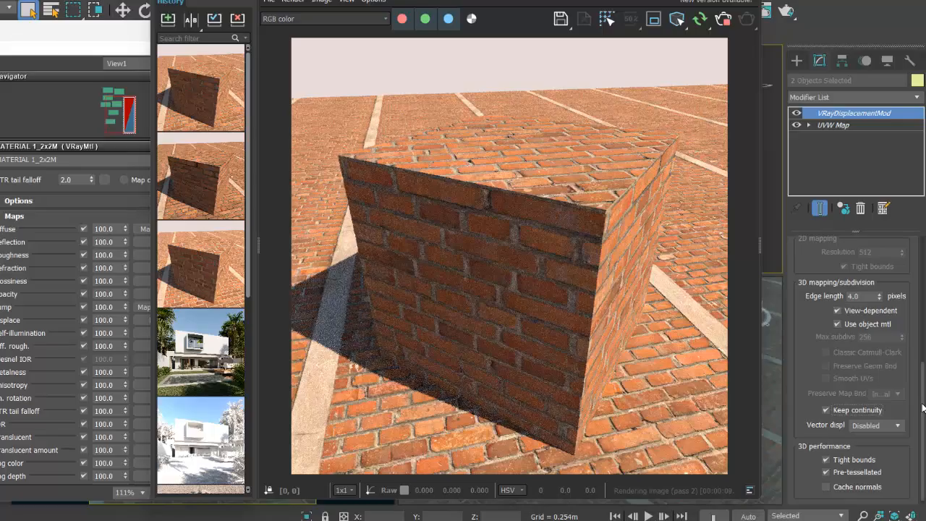
Set the displacement amount to 0.2 m and inspect the brick relief along the cube's edge in the render
{"action": "left_click_drag", "start_coordinate": [923, 409], "coordinate": [923, 312]}
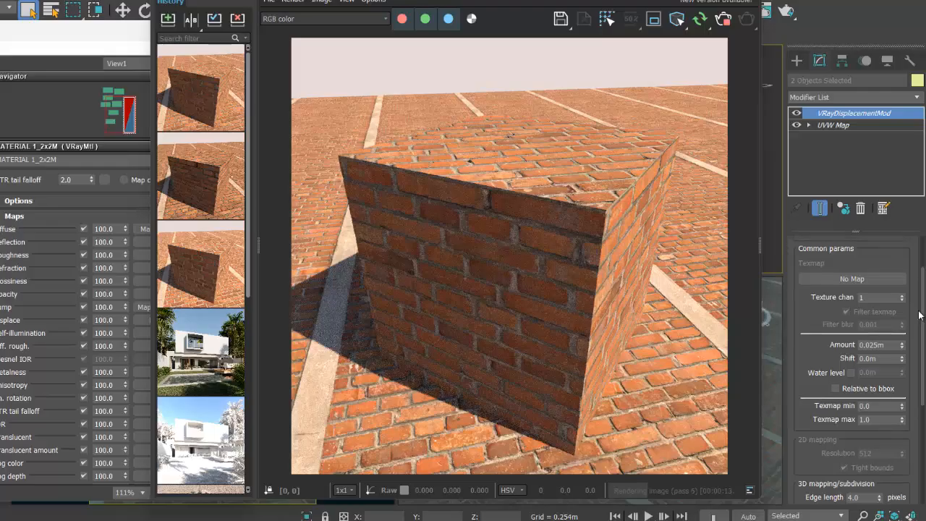
{"action": "double_click", "coordinate": [892, 345]}
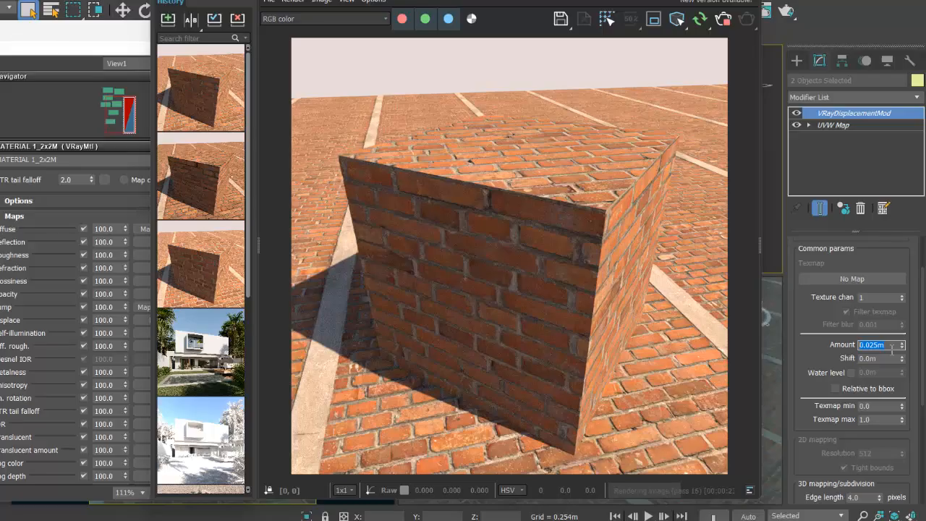
{"action": "type", "text": ".2"}
{"action": "key", "text": "Return"}
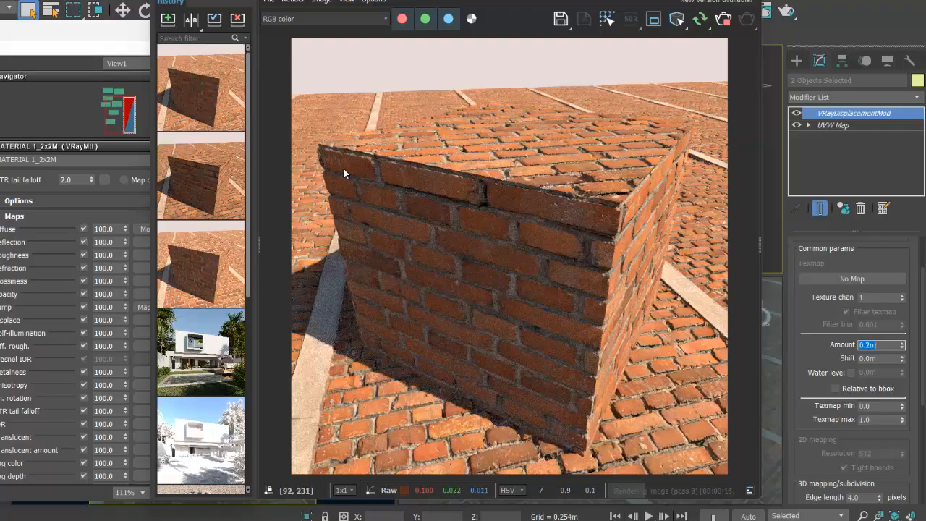
{"action": "scroll", "coordinate": [340, 169], "scroll_direction": "up", "scroll_amount": 5}
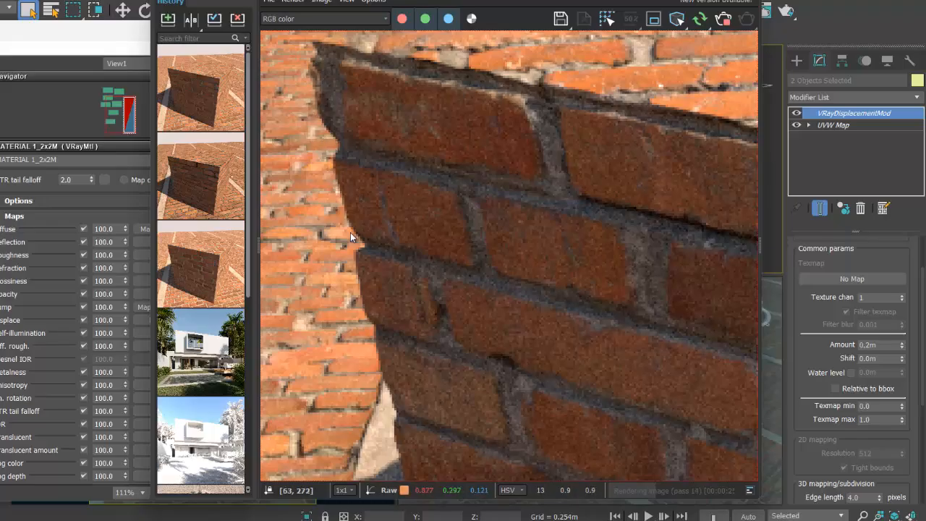
{"action": "scroll", "coordinate": [386, 270], "scroll_direction": "down", "scroll_amount": 5}
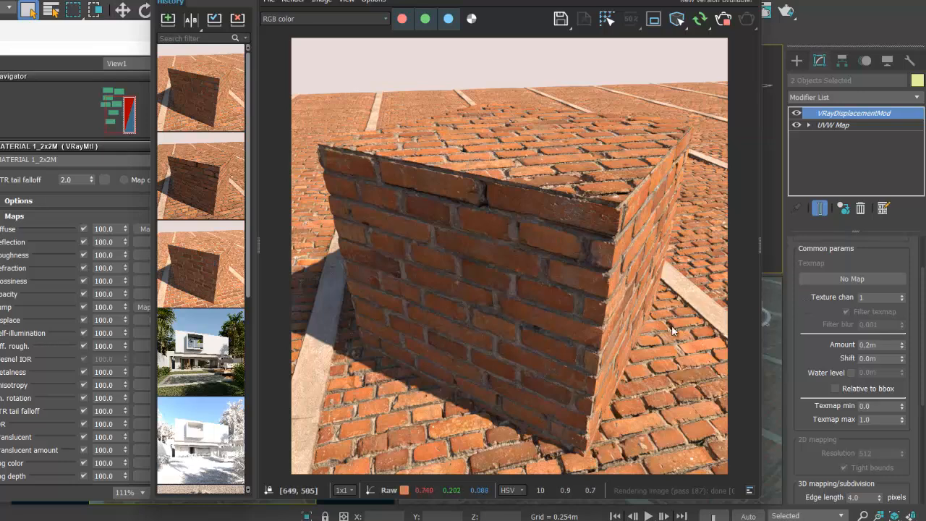
Try a displacement amount of 0.05 m on the brick objects
{"action": "double_click", "coordinate": [883, 345]}
{"action": "type", "text": "."}
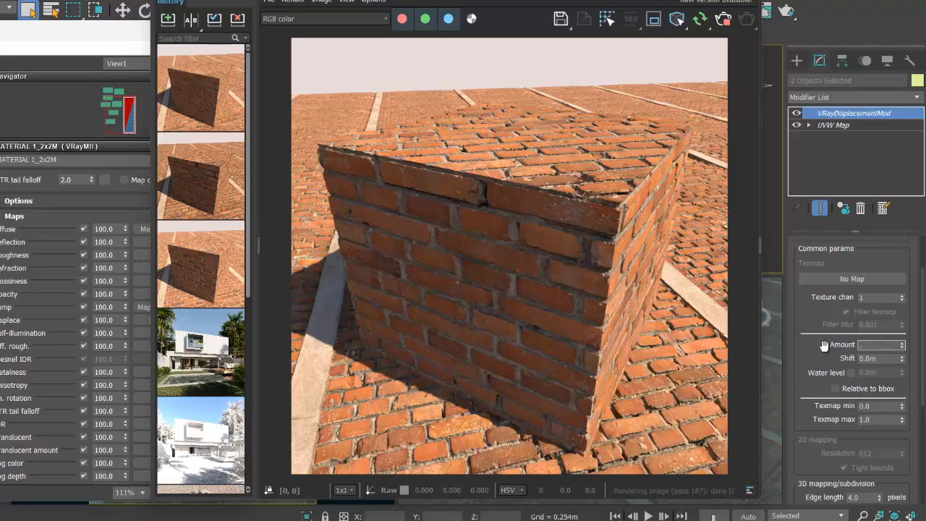
{"action": "type", "text": "05m"}
{"action": "key", "text": "Return"}
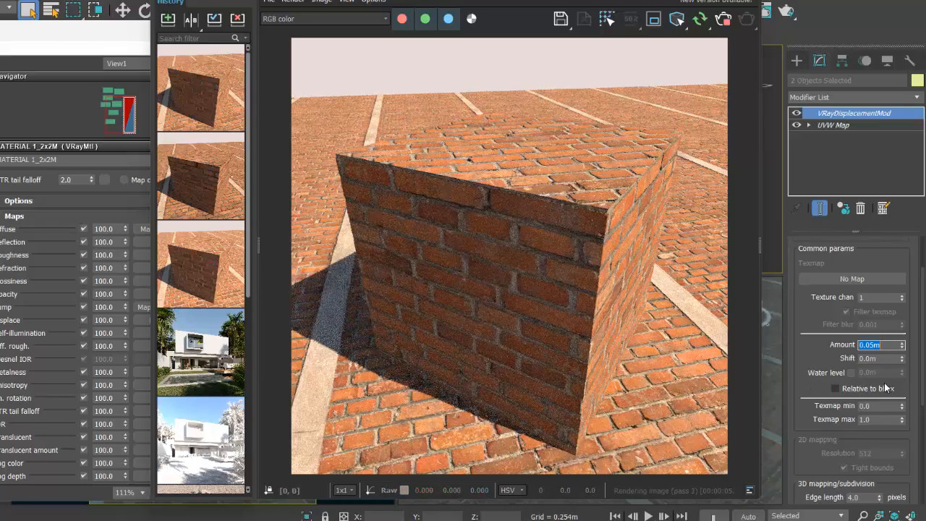
Set the displacement amount to 0.1 m and check the cube's corner up close in the render
{"action": "type", "text": "0.1"}
{"action": "key", "text": "Return"}
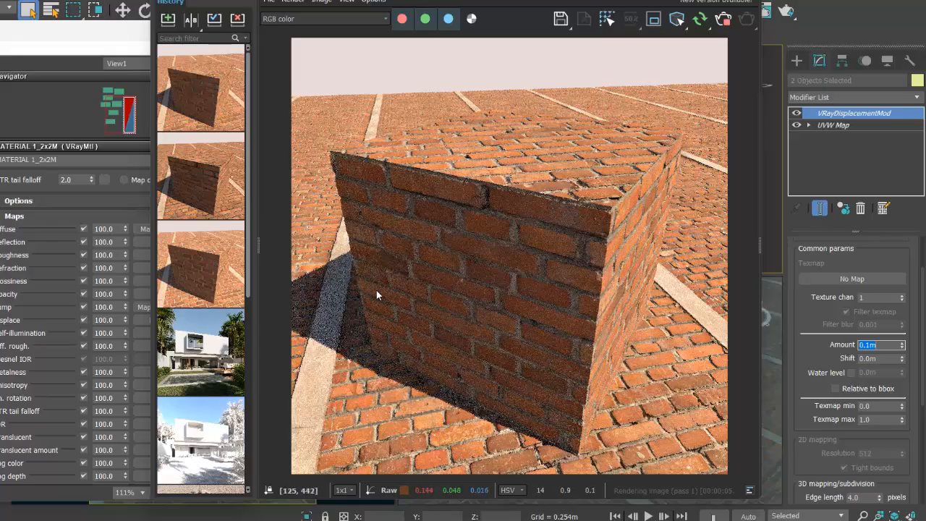
{"action": "scroll", "coordinate": [335, 202], "scroll_direction": "up", "scroll_amount": 2}
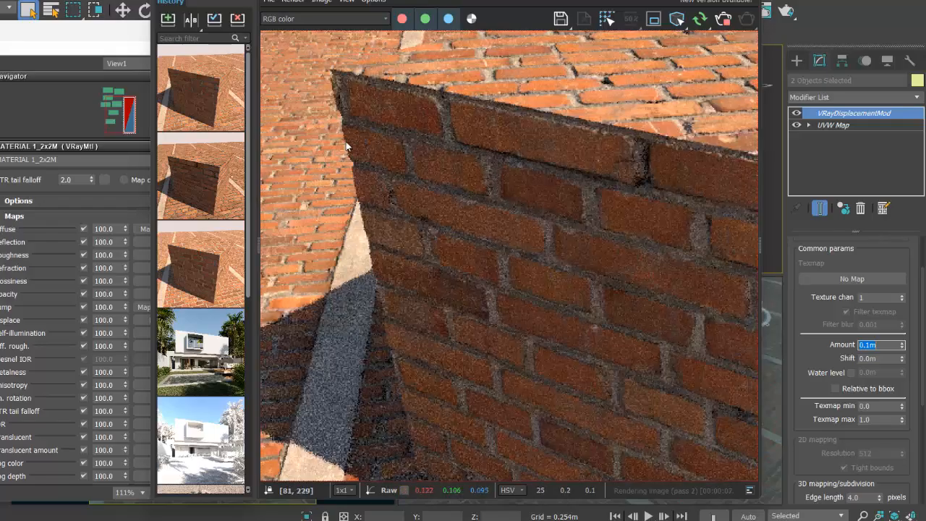
{"action": "scroll", "coordinate": [347, 150], "scroll_direction": "down", "scroll_amount": 2}
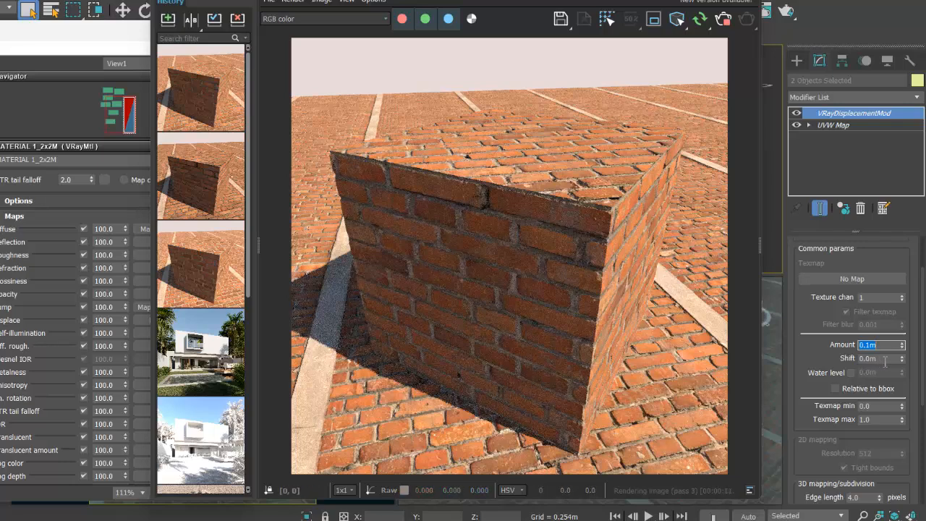
Set the displacement shift to -0.05 m
{"action": "left_click_drag", "start_coordinate": [886, 360], "coordinate": [815, 360]}
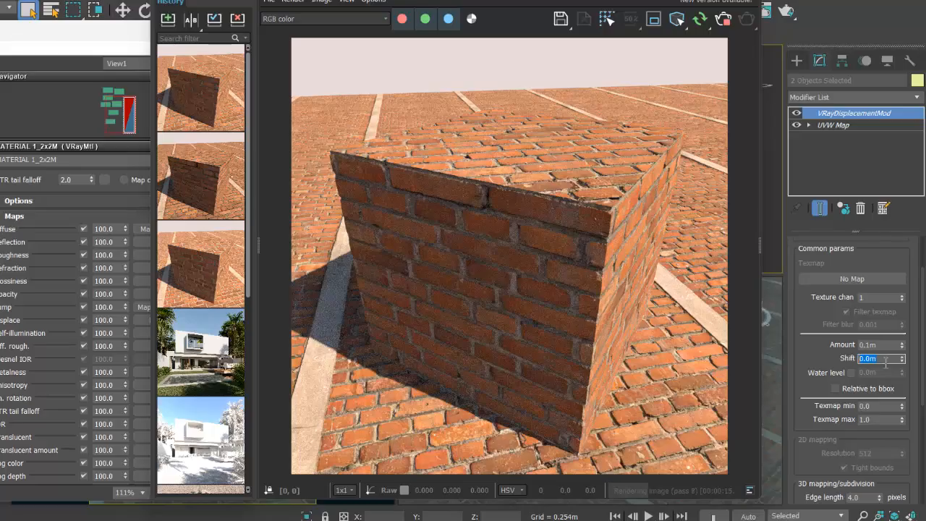
{"action": "type", "text": "-"}
{"action": "key", "text": "Return"}
{"action": "type", "text": "-.05"}
{"action": "key", "text": "Return"}
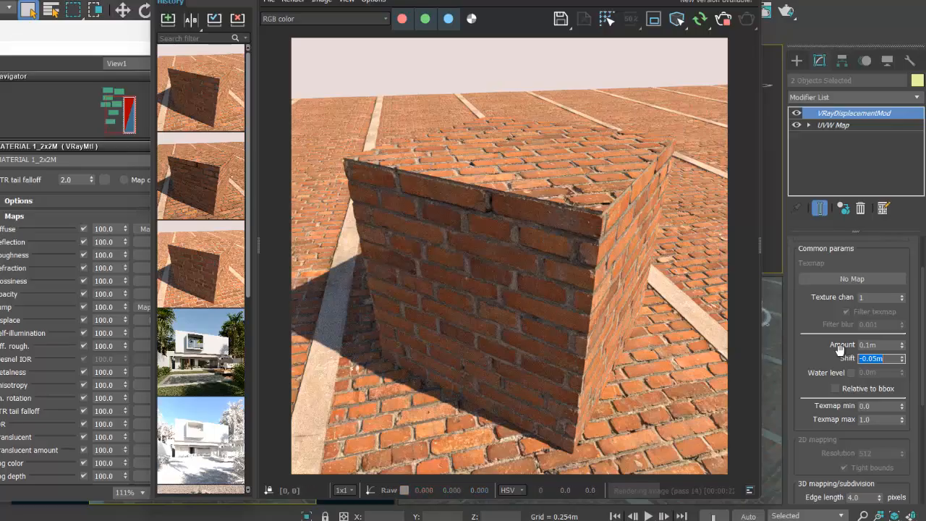
Reset the displacement shift to zero, try -0.1 m instead, and inspect where the cube meets the floor
{"action": "right_click", "coordinate": [901, 360]}
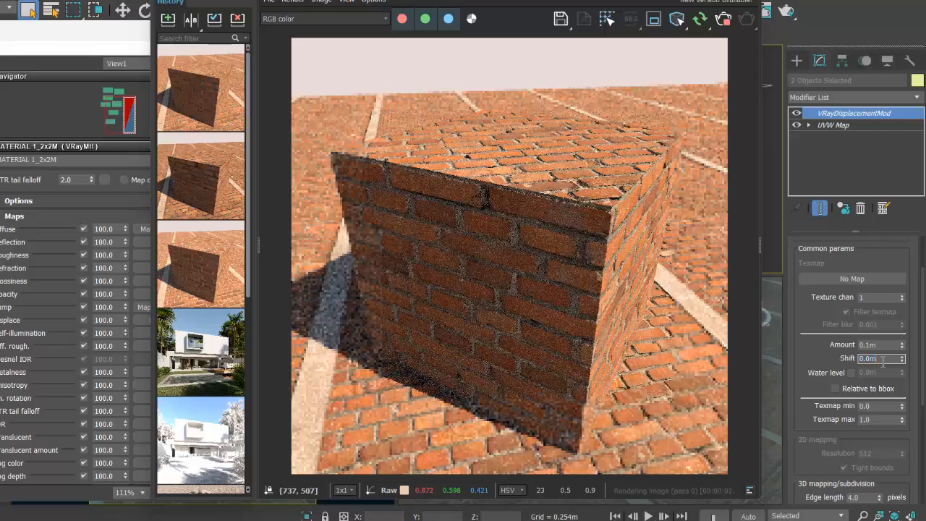
{"action": "type", "text": "-"}
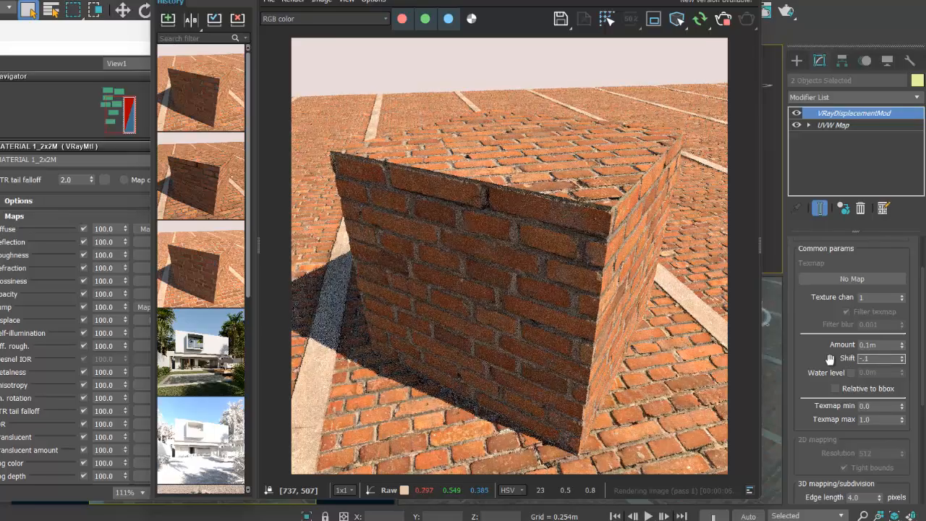
{"action": "type", "text": "0.1"}
{"action": "key", "text": "Return"}
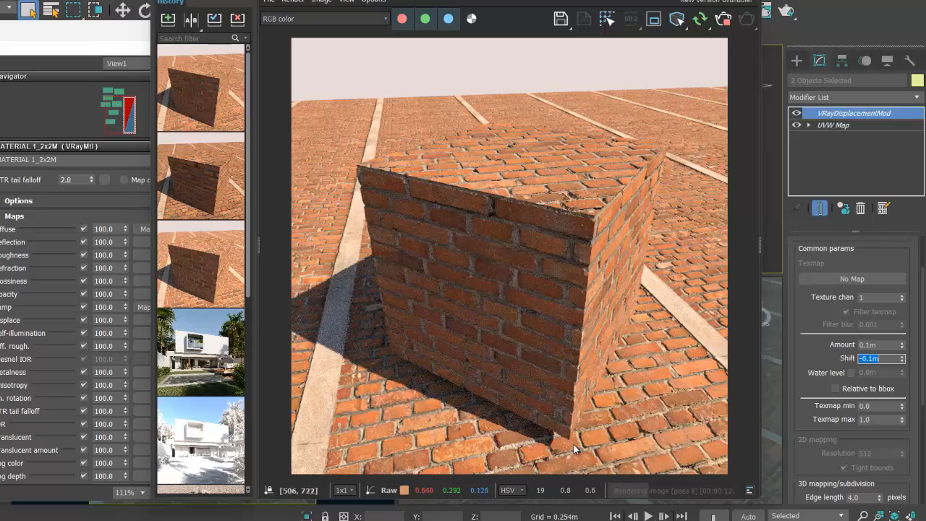
{"action": "scroll", "coordinate": [572, 440], "scroll_direction": "up", "scroll_amount": 3}
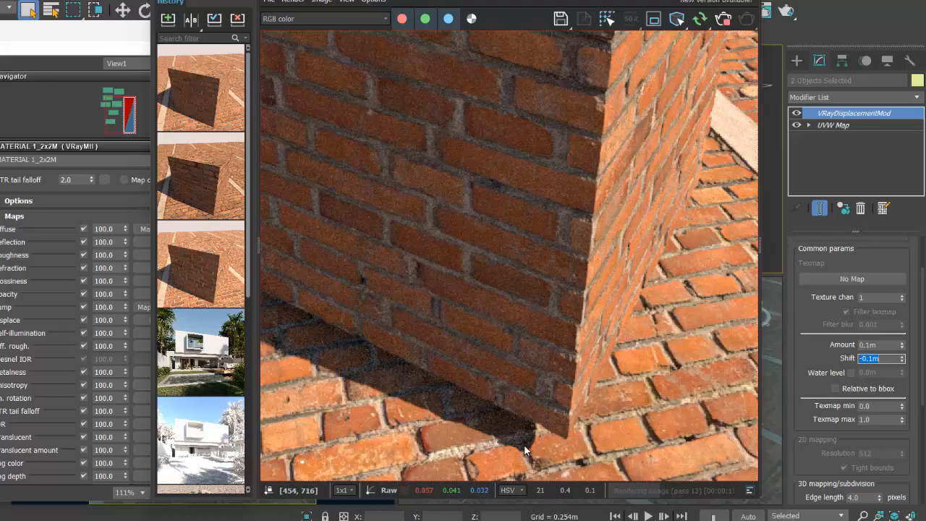
{"action": "scroll", "coordinate": [571, 445], "scroll_direction": "down", "scroll_amount": 3}
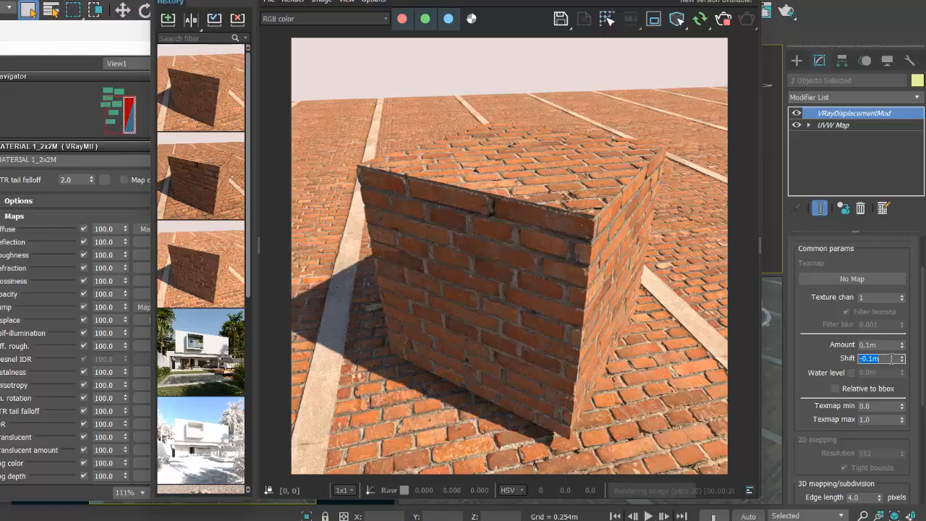
Set the displacement shift back to -0.05 m and check the cube's edges in the render
{"action": "type", "text": "-0.05"}
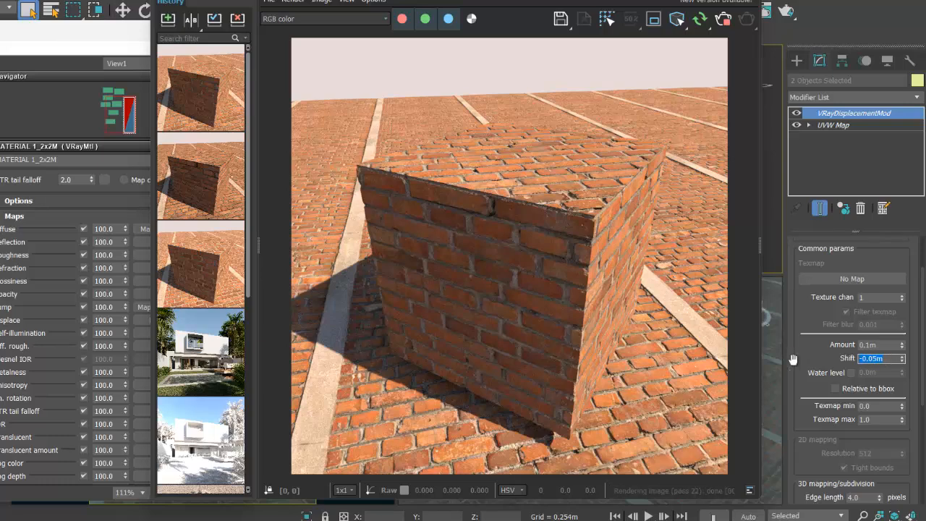
{"action": "key", "text": "Return"}
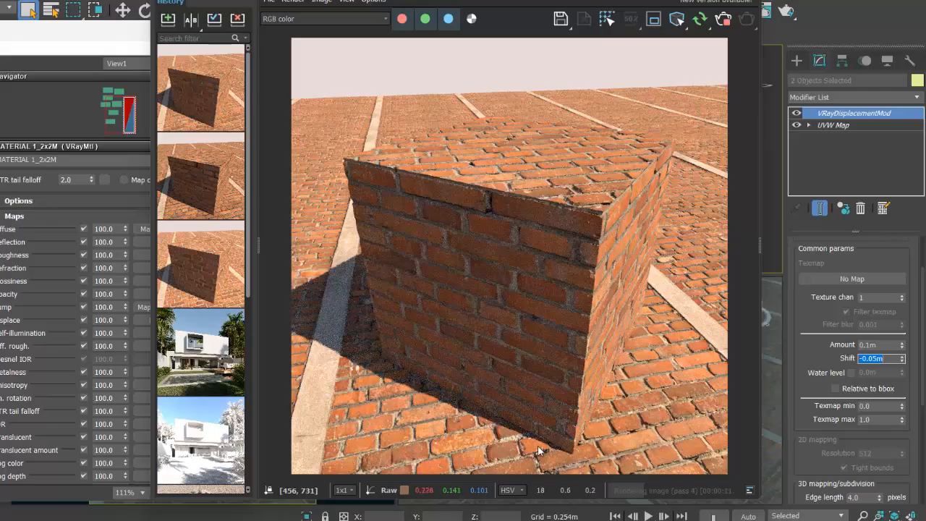
{"action": "scroll", "coordinate": [356, 196], "scroll_direction": "up", "scroll_amount": 1}
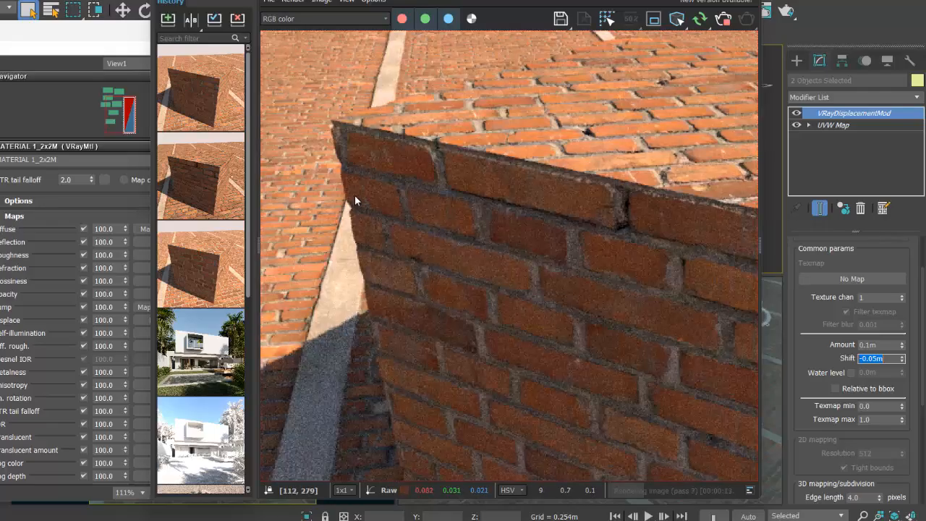
{"action": "scroll", "coordinate": [355, 196], "scroll_direction": "down", "scroll_amount": 1}
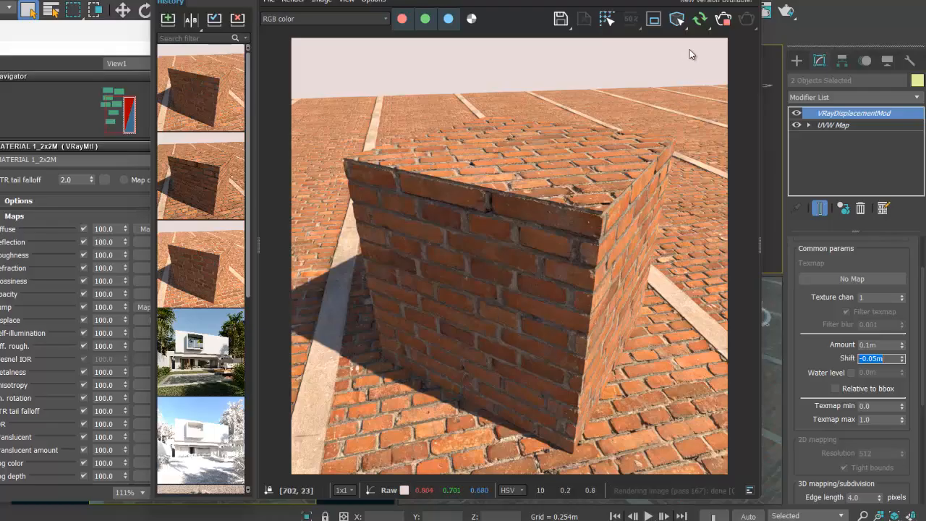
Stop the interactive render and save the current image to the frame buffer history
{"action": "left_click", "coordinate": [726, 28]}
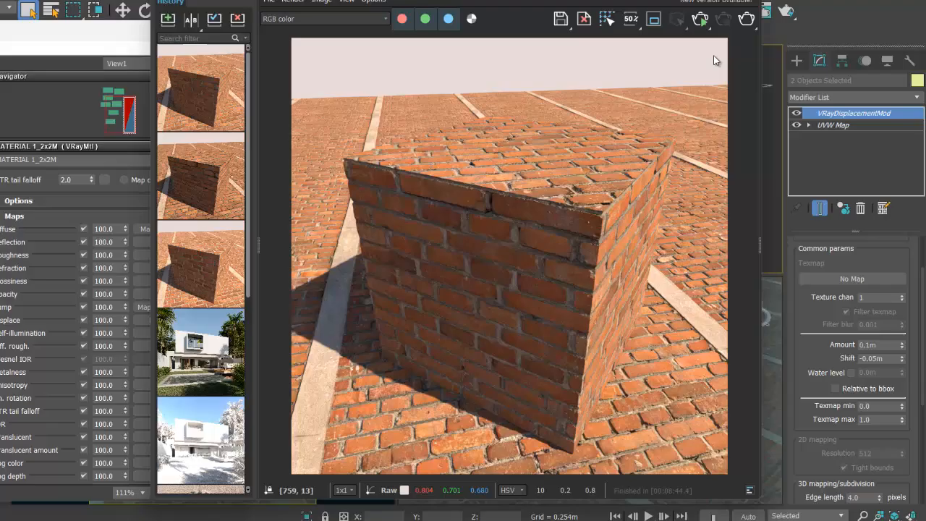
{"action": "left_click", "coordinate": [168, 19]}
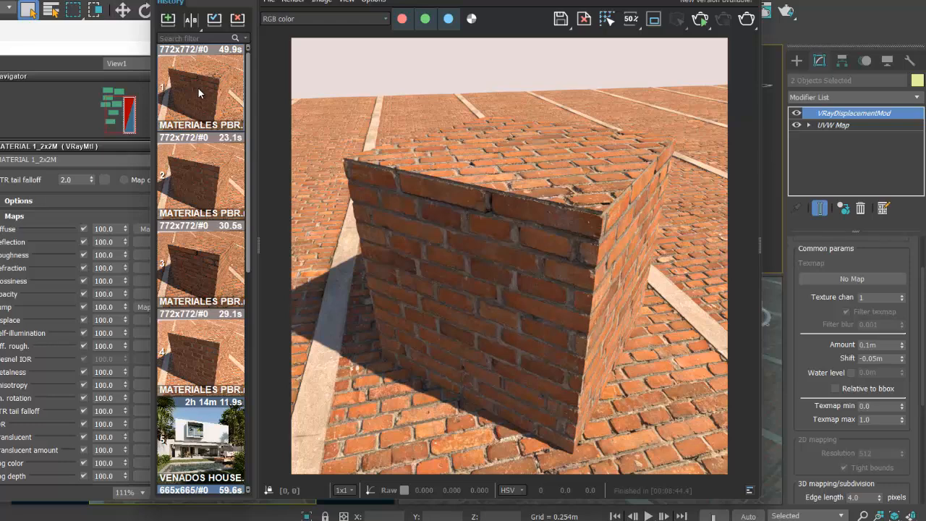
Compare the newest saved render as A with the previous one as B by sweeping the divider, and close the comparison
{"action": "left_click", "coordinate": [191, 21]}
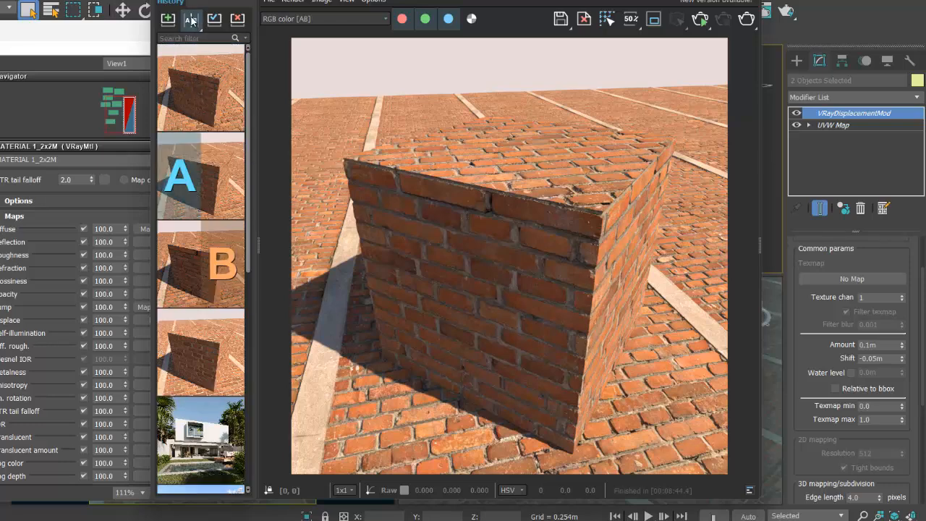
{"action": "left_click", "coordinate": [189, 92]}
{"action": "right_click", "coordinate": [199, 177]}
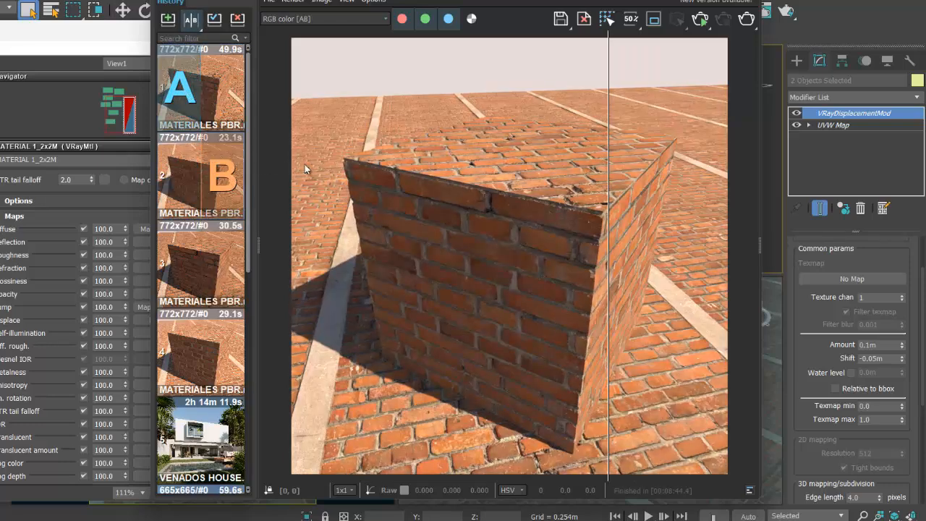
{"action": "left_click_drag", "start_coordinate": [606, 187], "coordinate": [535, 187]}
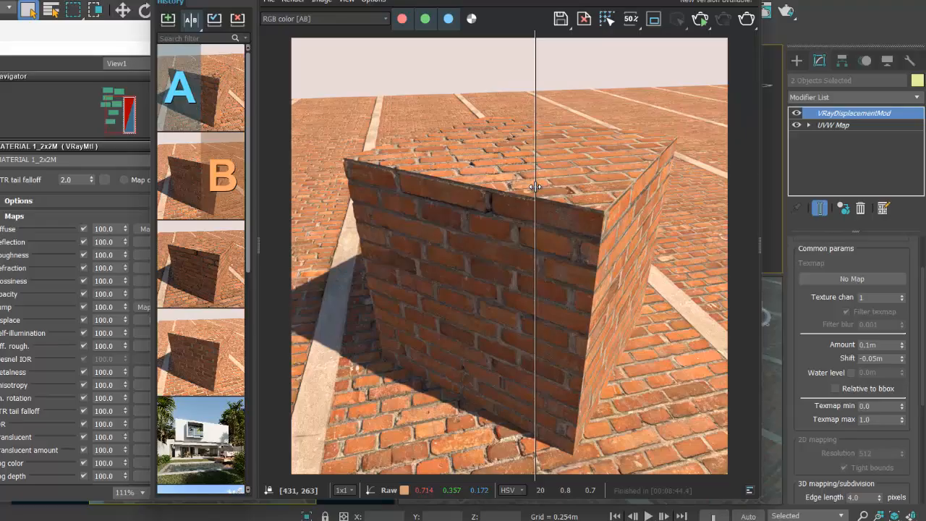
{"action": "left_click_drag", "start_coordinate": [535, 186], "coordinate": [676, 184]}
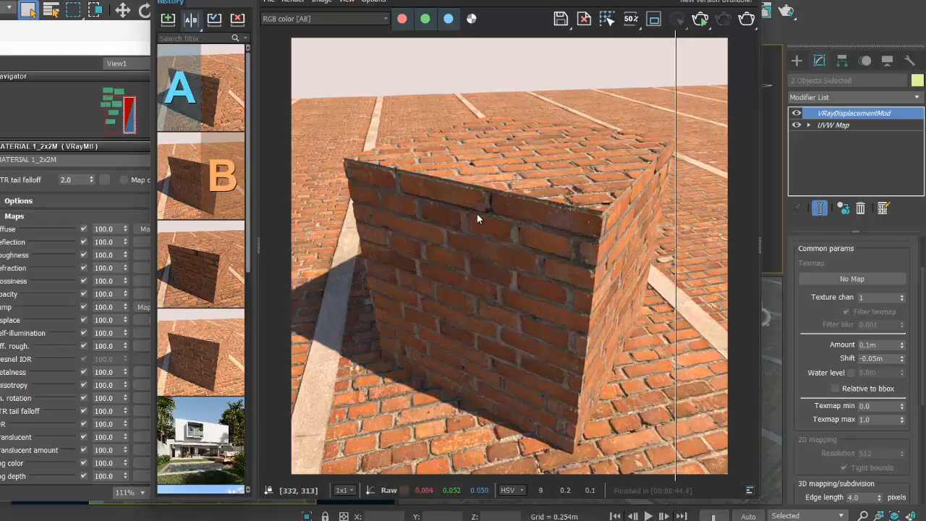
{"action": "left_click", "coordinate": [193, 25]}
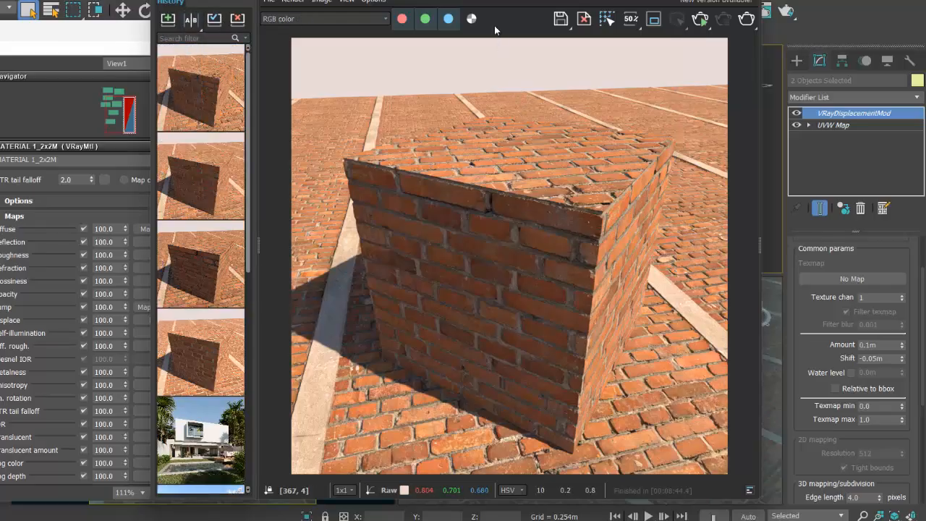
Move the frame buffer aside and bring the Slate Material Editor into full view with the whole brick material node graph visible
{"action": "left_click_drag", "start_coordinate": [480, 0], "coordinate": [721, 7]}
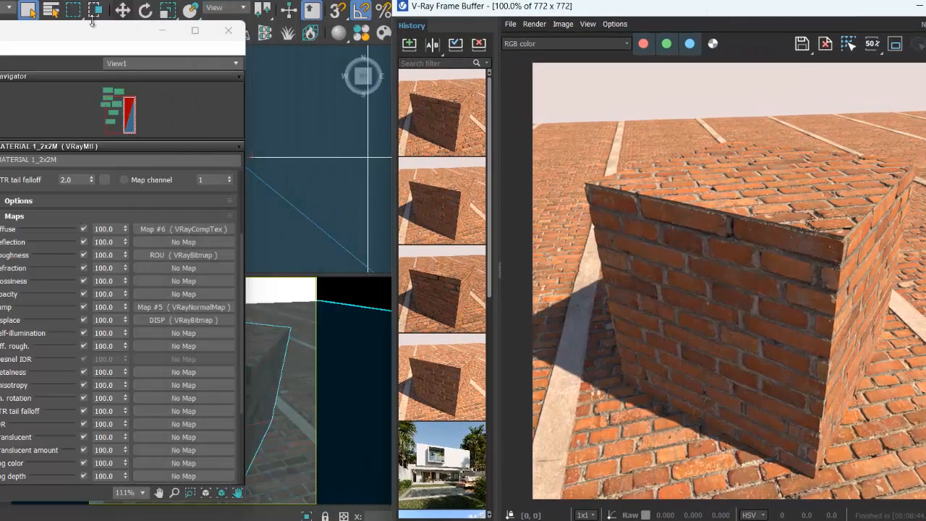
{"action": "left_click_drag", "start_coordinate": [64, 30], "coordinate": [626, 31]}
{"action": "scroll", "coordinate": [480, 217], "scroll_direction": "down", "scroll_amount": 6}
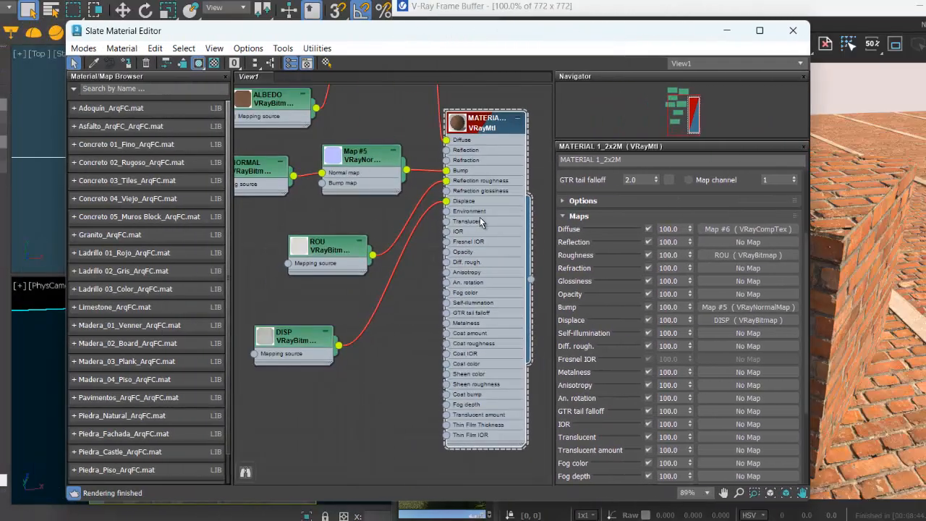
{"action": "scroll", "coordinate": [475, 205], "scroll_direction": "up", "scroll_amount": 1}
{"action": "middle_click_drag", "start_coordinate": [472, 202], "coordinate": [452, 202]}
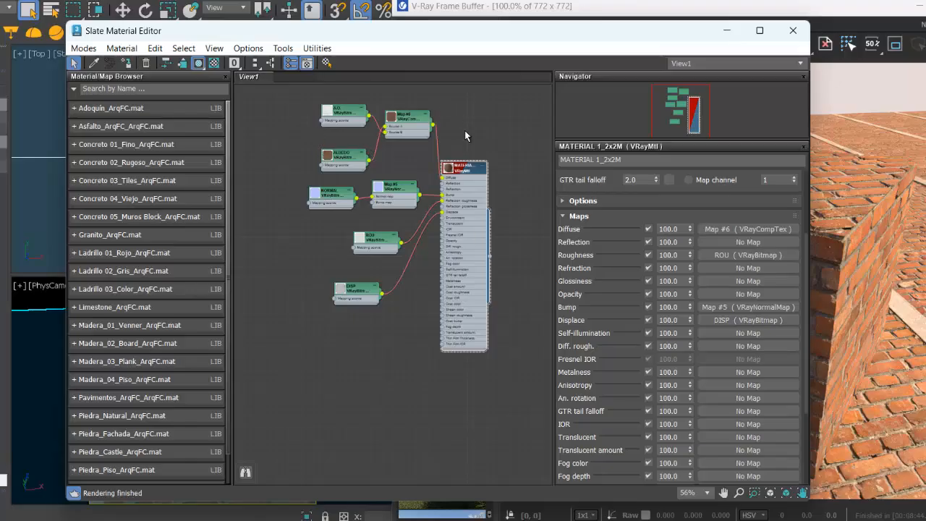
Create a new material library named LIBRERÍA DE PRUEBA in the MATERIALES PBR folder
{"action": "left_click", "coordinate": [74, 90]}
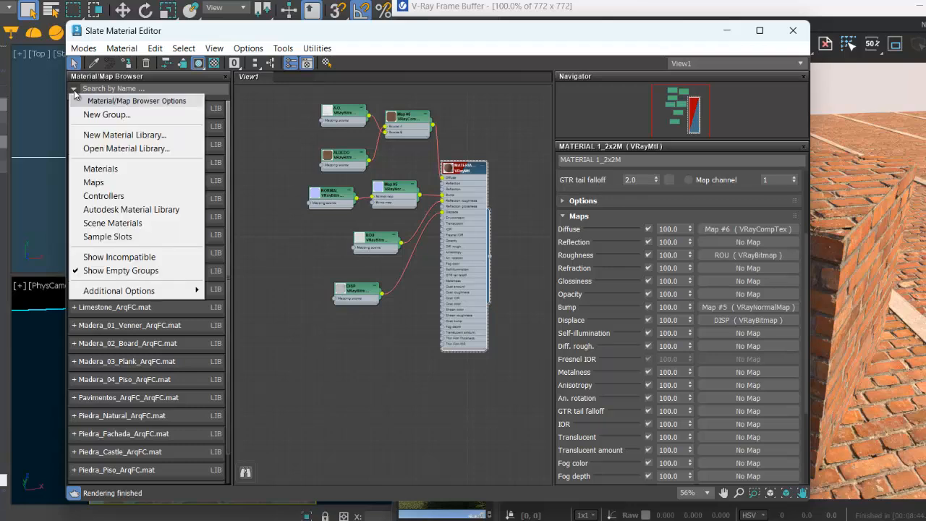
{"action": "left_click", "coordinate": [150, 138]}
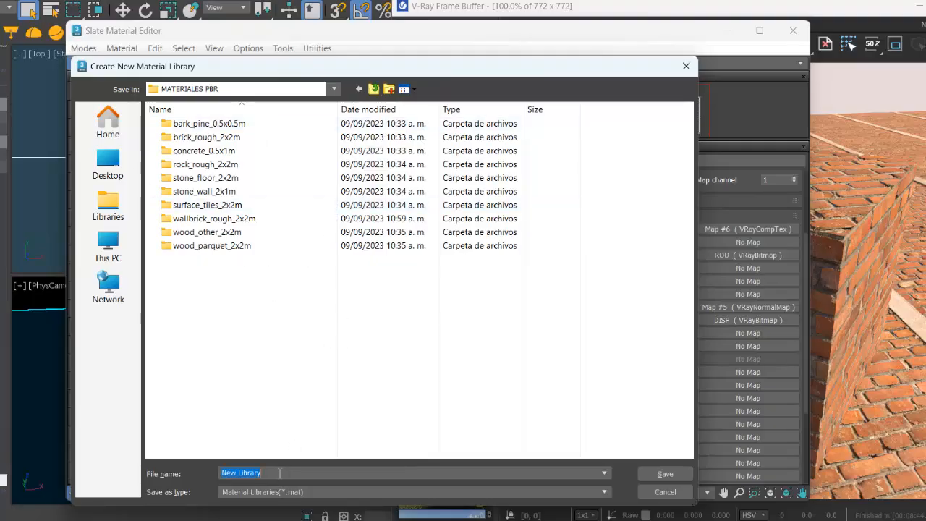
{"action": "type", "text": "LIBRERÍA DE PRUEBA"}
{"action": "key", "text": "Return"}
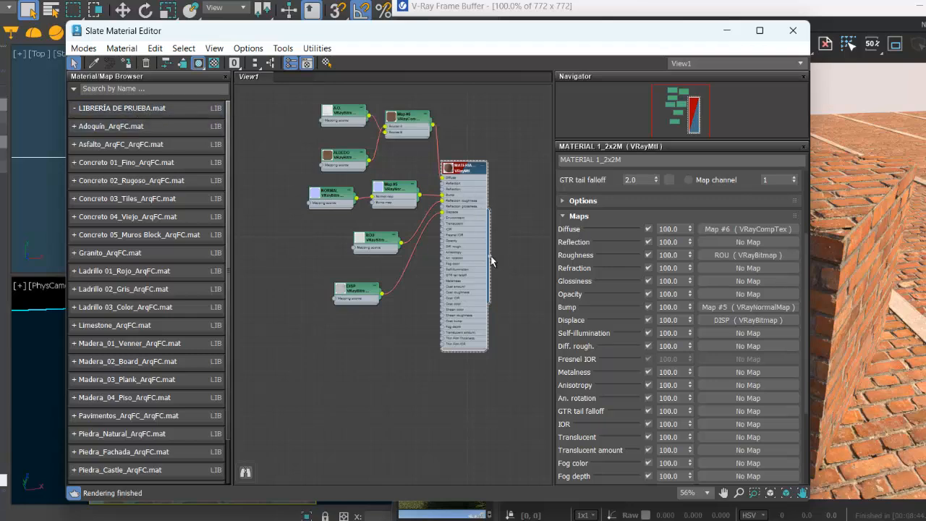
Add the brick material MATERIAL 1_2x2M from the node graph to the LIBRERÍA DE PRUEBA library and save the library
{"action": "scroll", "coordinate": [487, 255], "scroll_direction": "up", "scroll_amount": 5}
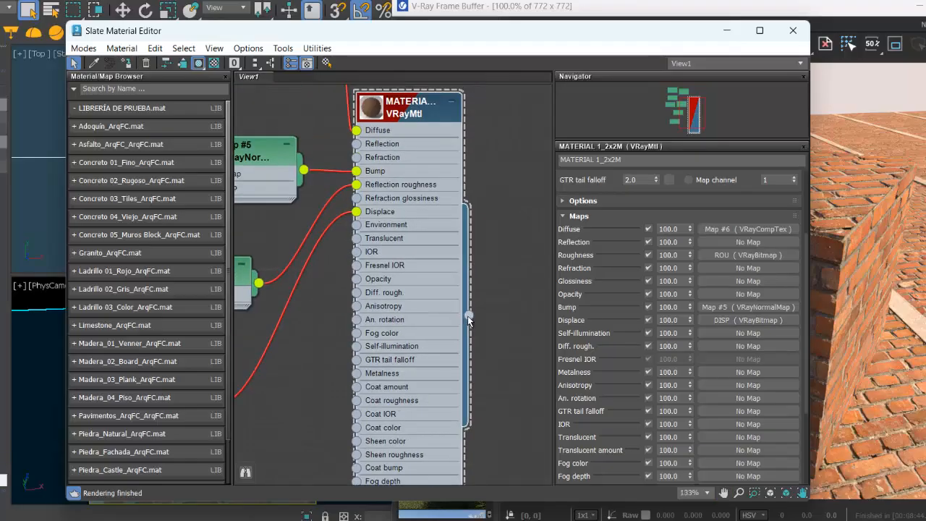
{"action": "left_click_drag", "start_coordinate": [470, 320], "coordinate": [148, 118]}
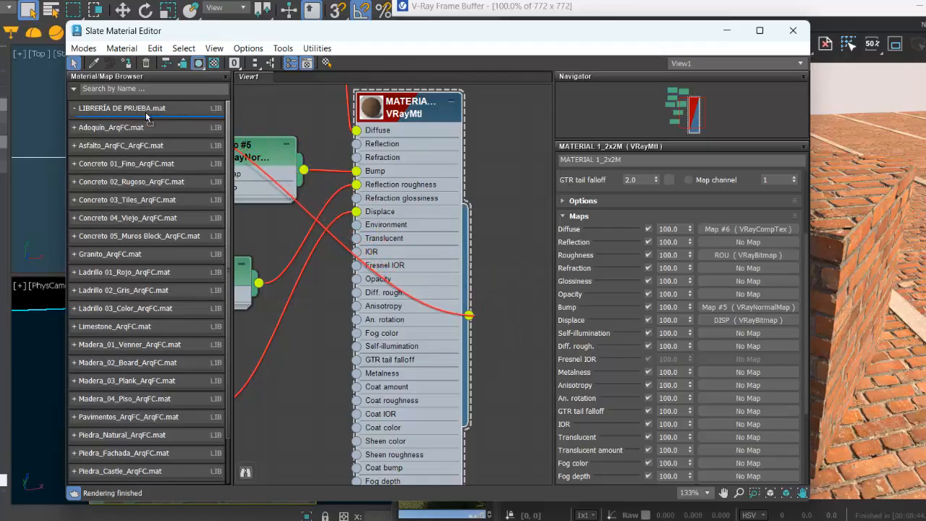
{"action": "left_click_drag", "start_coordinate": [147, 117], "coordinate": [147, 116]}
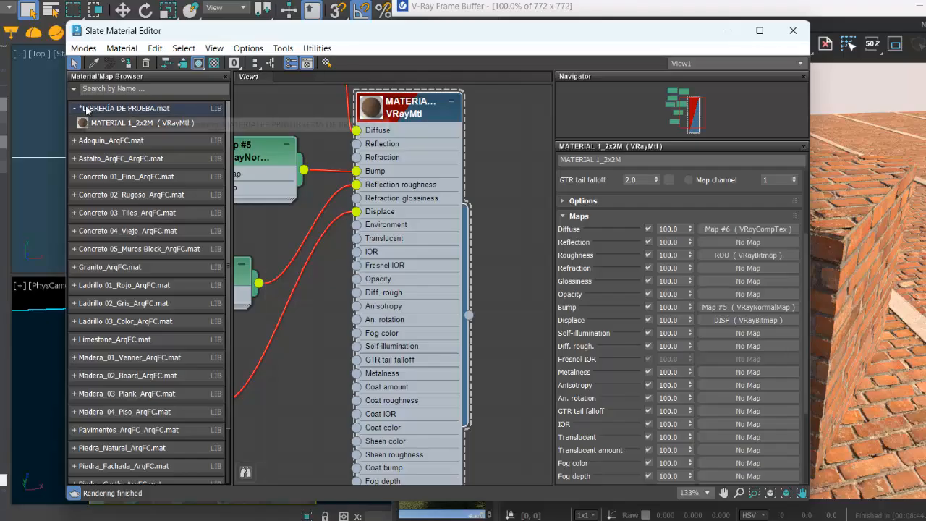
{"action": "right_click", "coordinate": [130, 111]}
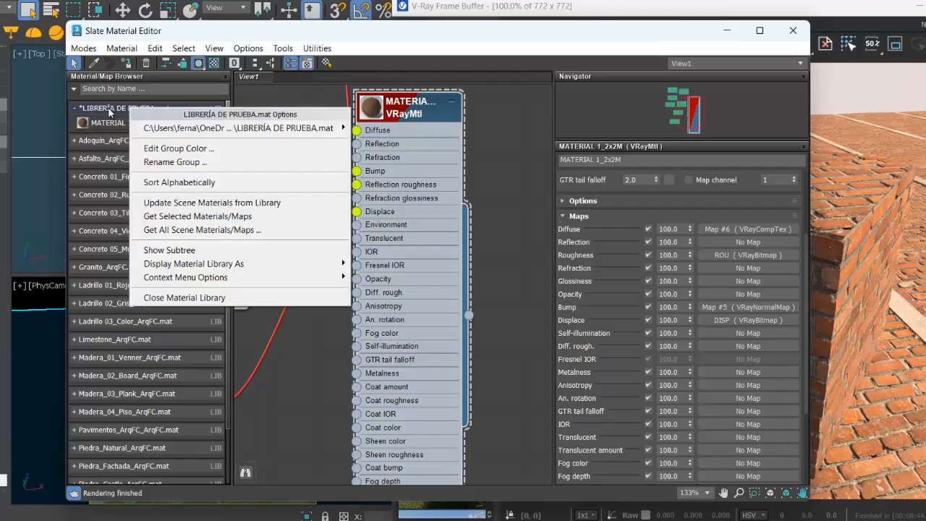
{"action": "mouse_move", "coordinate": [212, 133]}
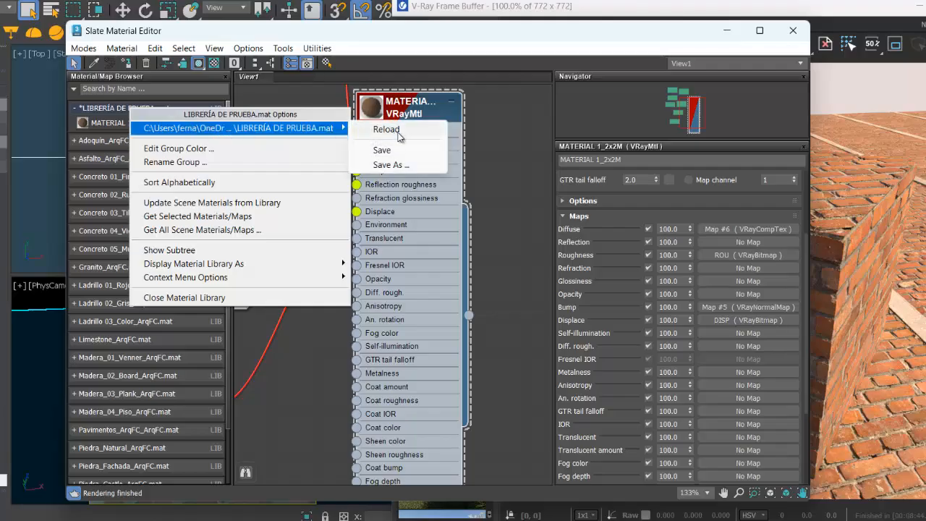
{"action": "left_click", "coordinate": [398, 154]}
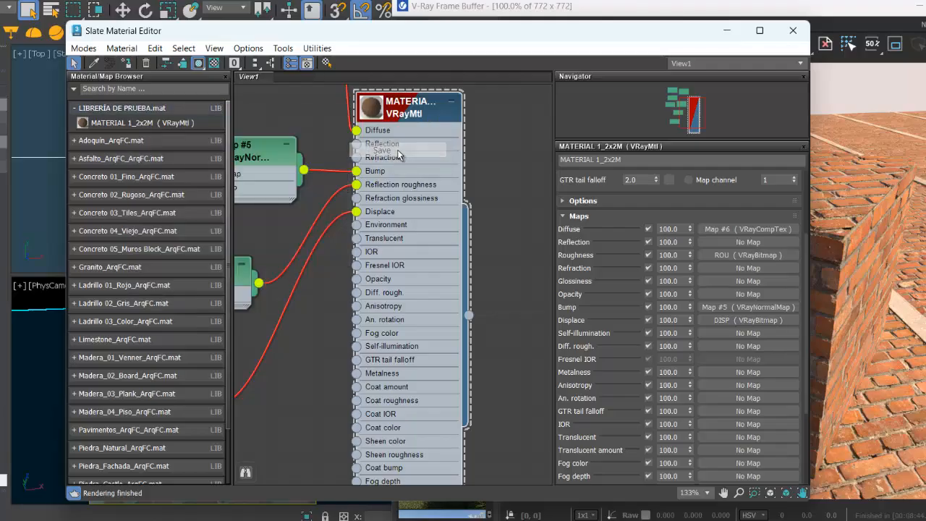
Display the LIBRERÍA DE PRUEBA library as large icons
{"action": "right_click", "coordinate": [137, 110]}
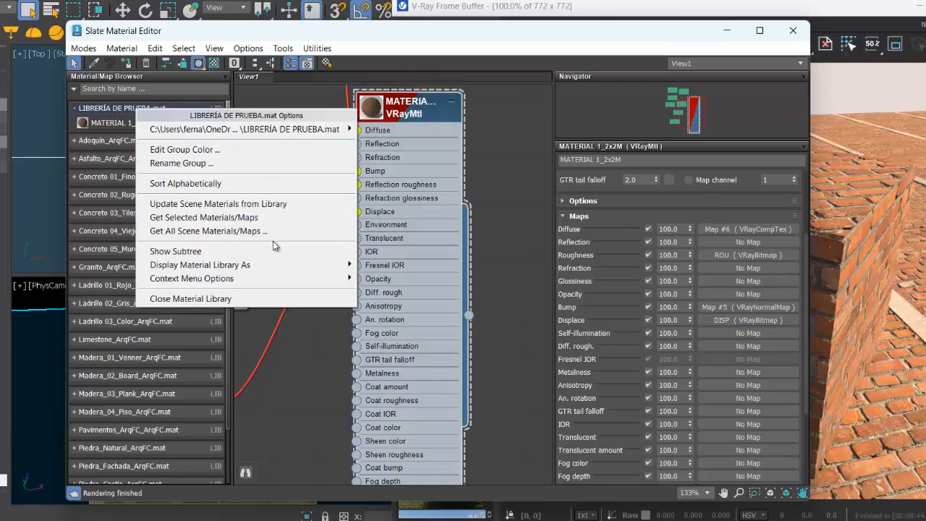
{"action": "mouse_move", "coordinate": [281, 266]}
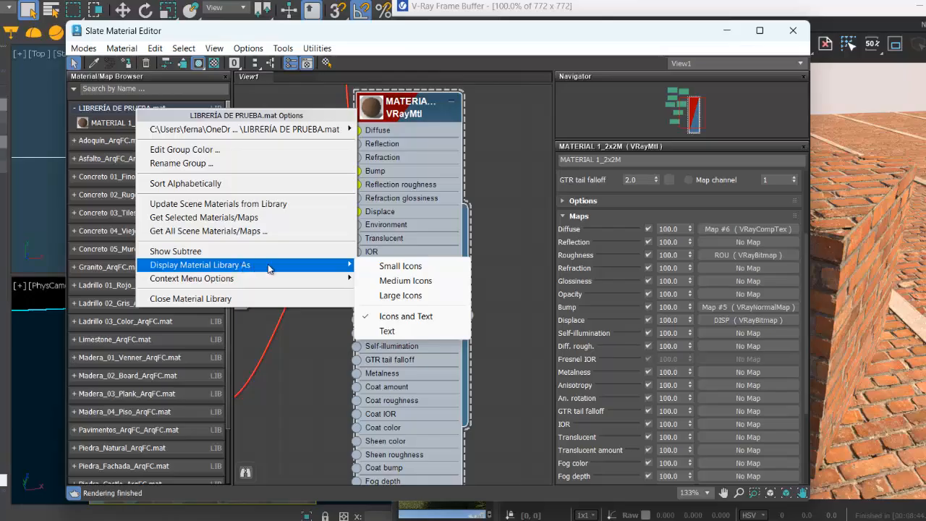
{"action": "left_click", "coordinate": [435, 296]}
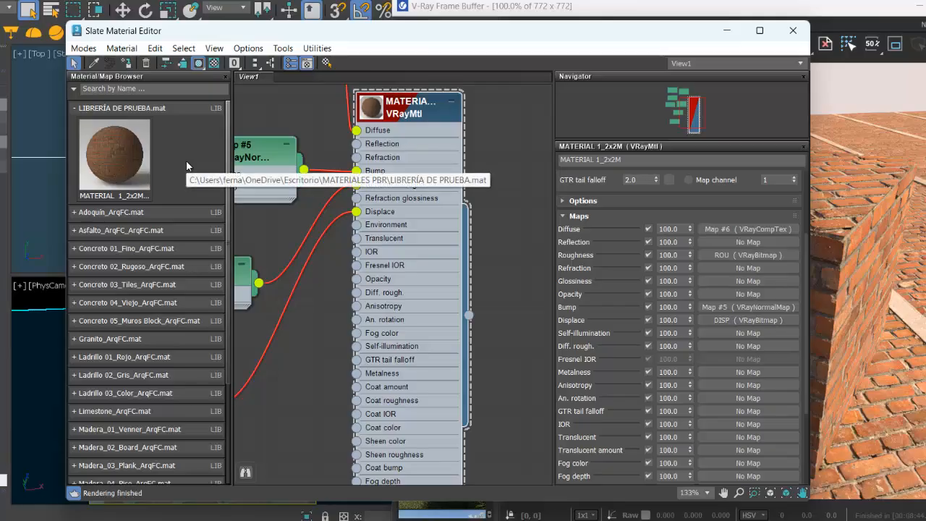
Arrange the material editor and the V-Ray frame buffer side by side and start an interactive render
{"action": "scroll", "coordinate": [430, 152], "scroll_direction": "down", "scroll_amount": 8}
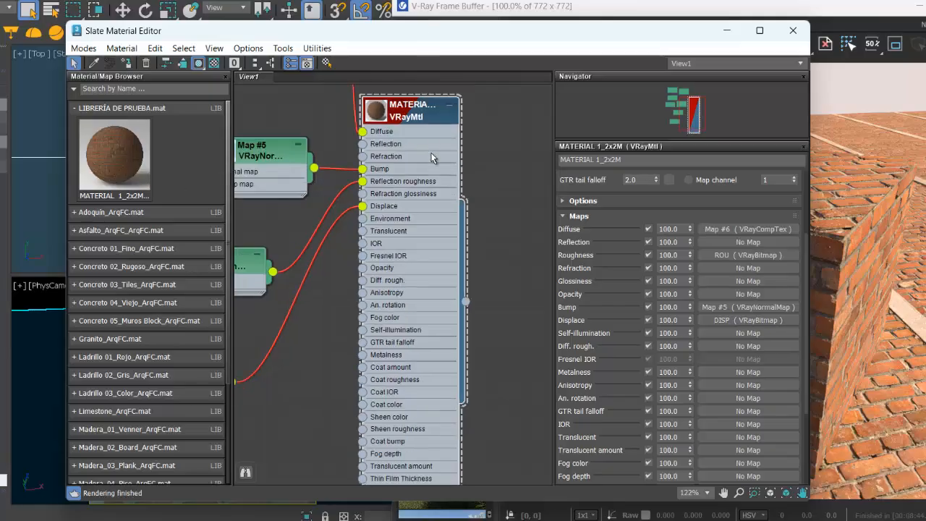
{"action": "middle_click_drag", "start_coordinate": [431, 152], "coordinate": [428, 178]}
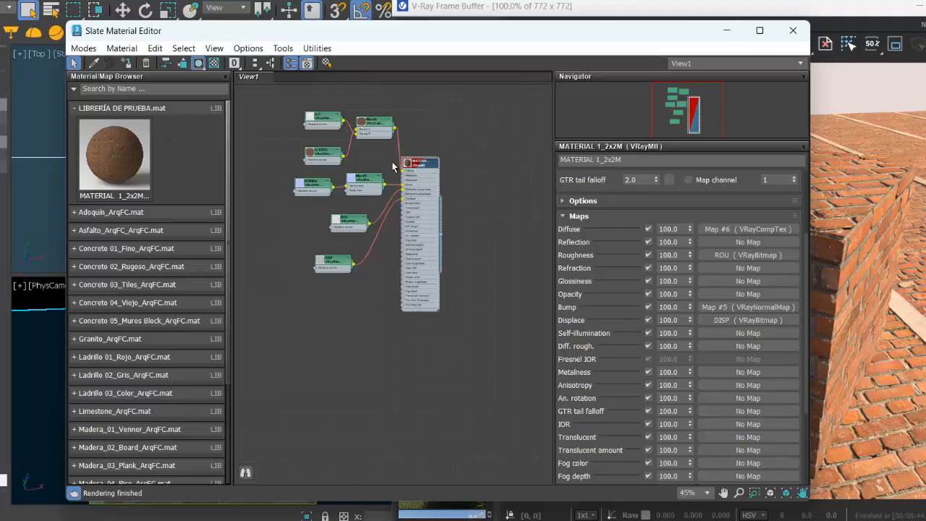
{"action": "scroll", "coordinate": [395, 171], "scroll_direction": "up", "scroll_amount": 3}
{"action": "middle_click_drag", "start_coordinate": [449, 145], "coordinate": [452, 152]}
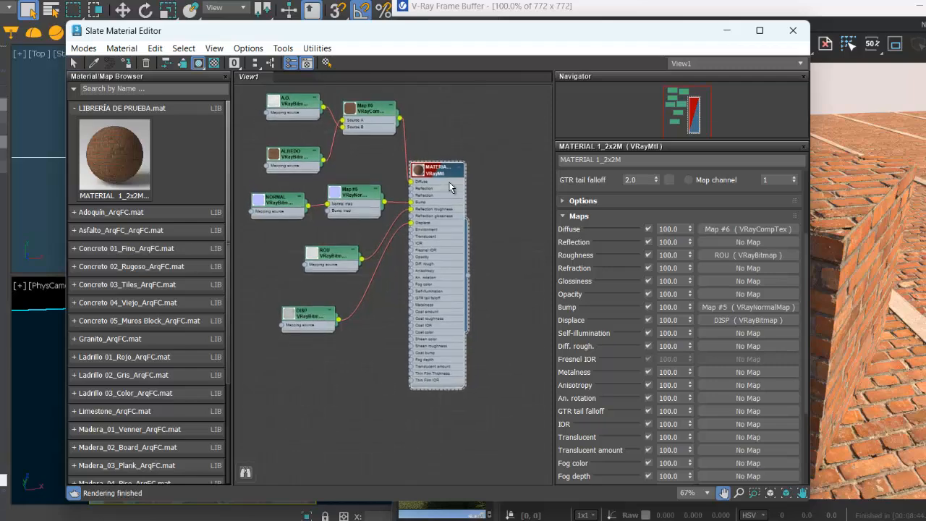
{"action": "left_click_drag", "start_coordinate": [480, 41], "coordinate": [283, 36]}
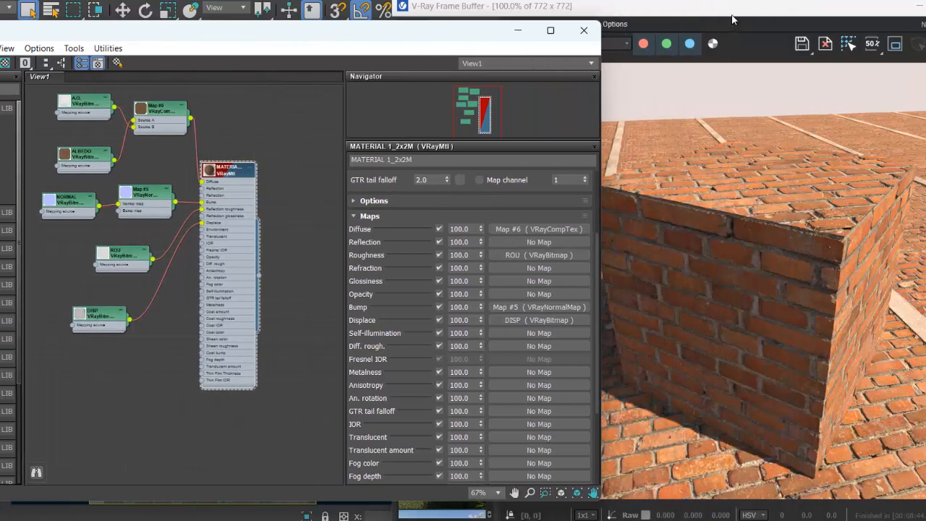
{"action": "left_click_drag", "start_coordinate": [734, 15], "coordinate": [582, 15]}
{"action": "left_click", "coordinate": [791, 44]}
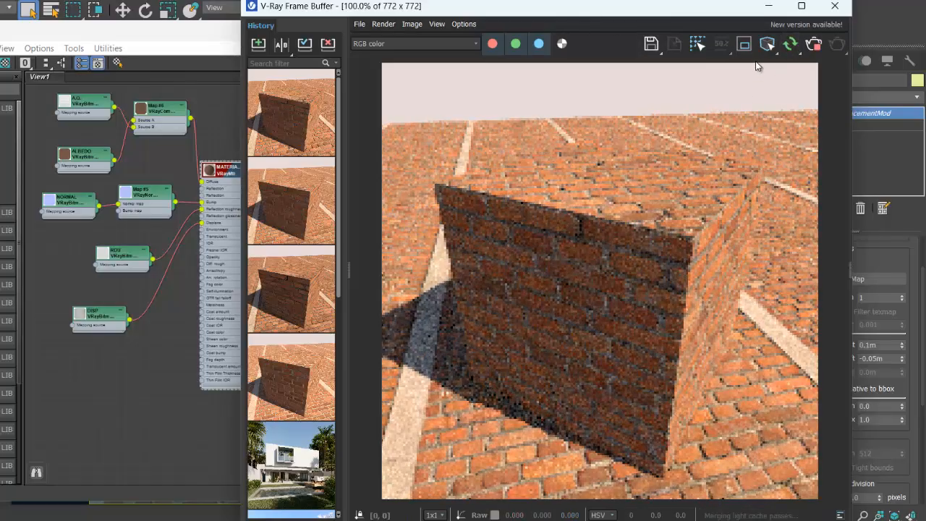
Open the ALBEDO bitmap's parameters in the Slate Material Editor and keep the render visible beside them
{"action": "left_click", "coordinate": [206, 35]}
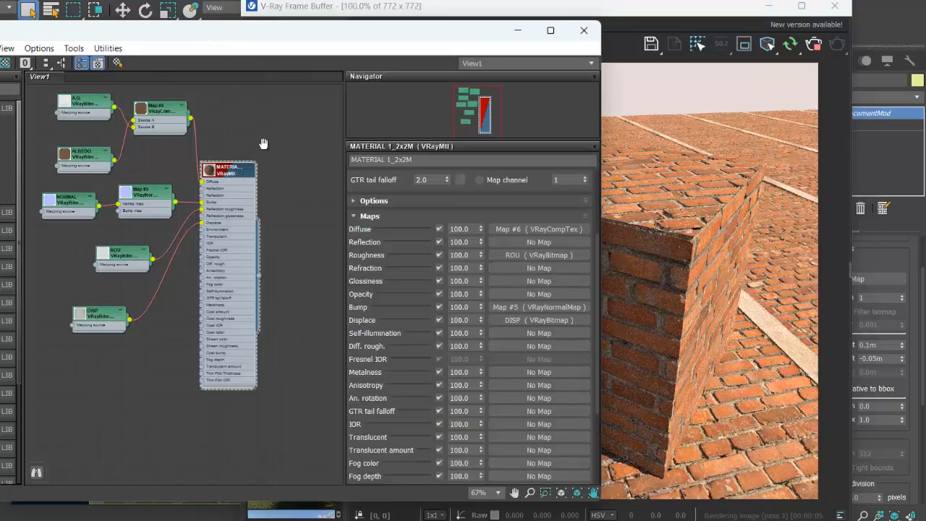
{"action": "middle_click_drag", "start_coordinate": [263, 145], "coordinate": [265, 165]}
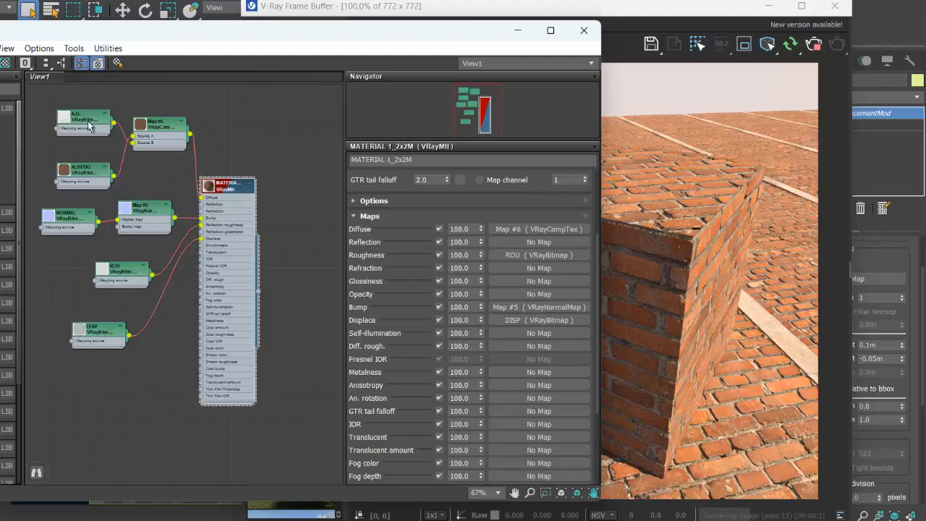
{"action": "double_click", "coordinate": [82, 180]}
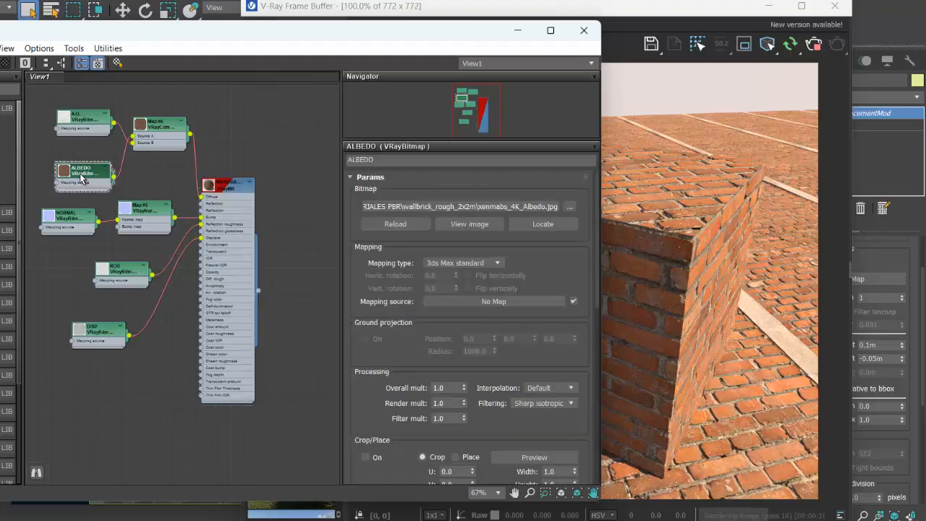
{"action": "scroll", "coordinate": [81, 178], "scroll_direction": "up", "scroll_amount": 4}
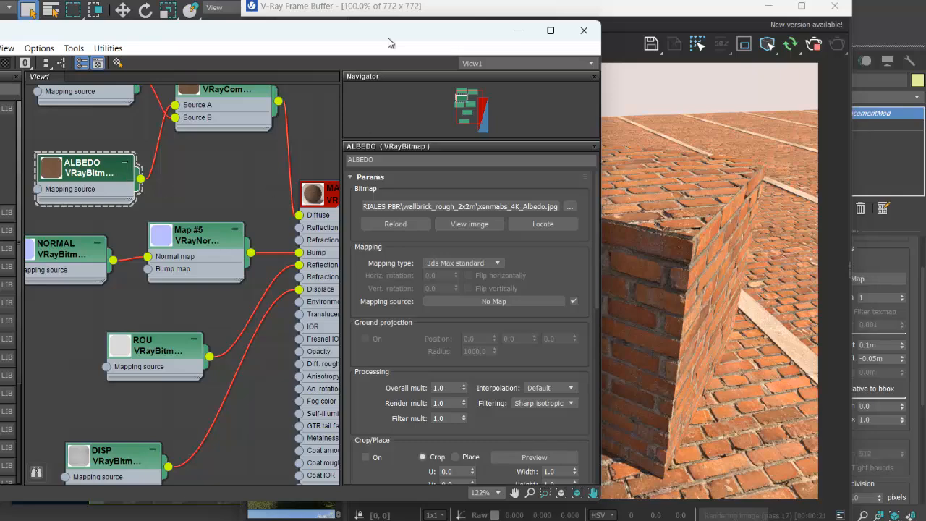
{"action": "left_click_drag", "start_coordinate": [384, 39], "coordinate": [333, 30]}
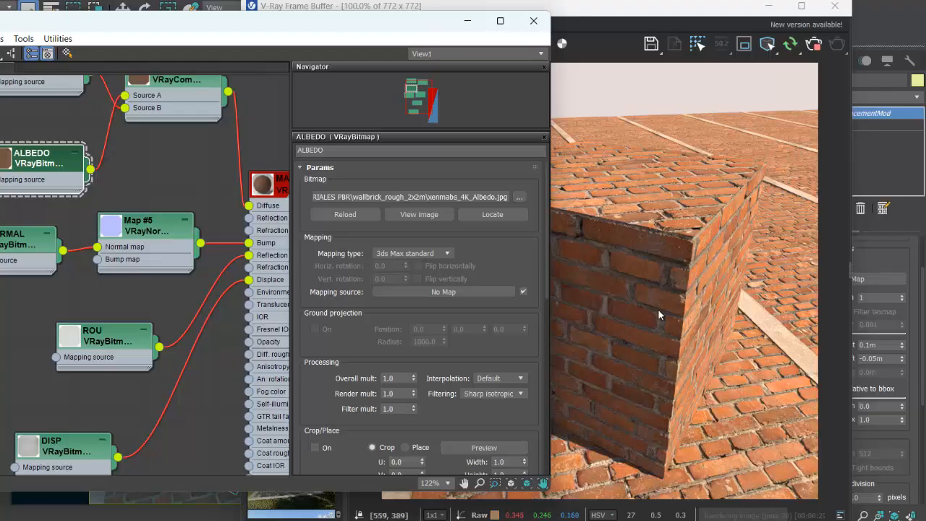
Switch to File Explorer and open the concrete_0.5x1m texture folder inside MATERIALES PBR
{"action": "mouse_move", "coordinate": [403, 515]}
{"action": "left_click", "coordinate": [395, 481]}
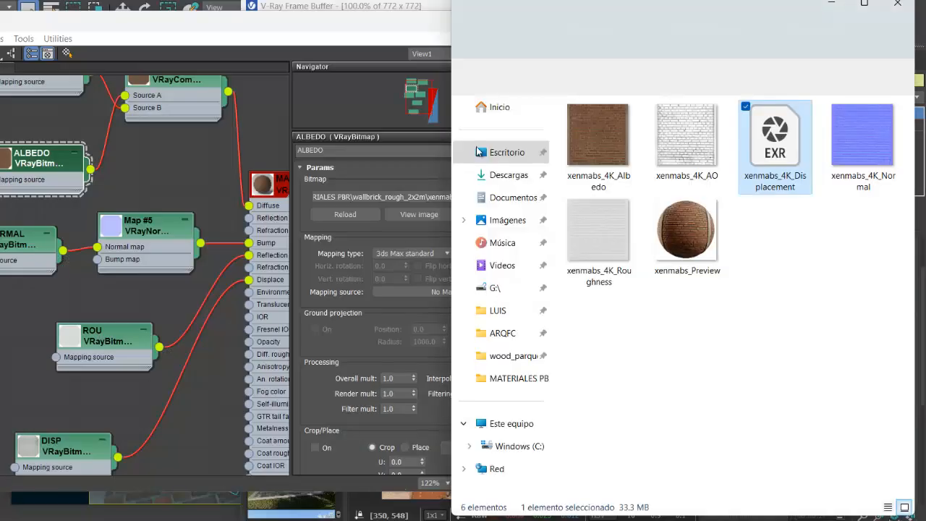
{"action": "left_click", "coordinate": [590, 77]}
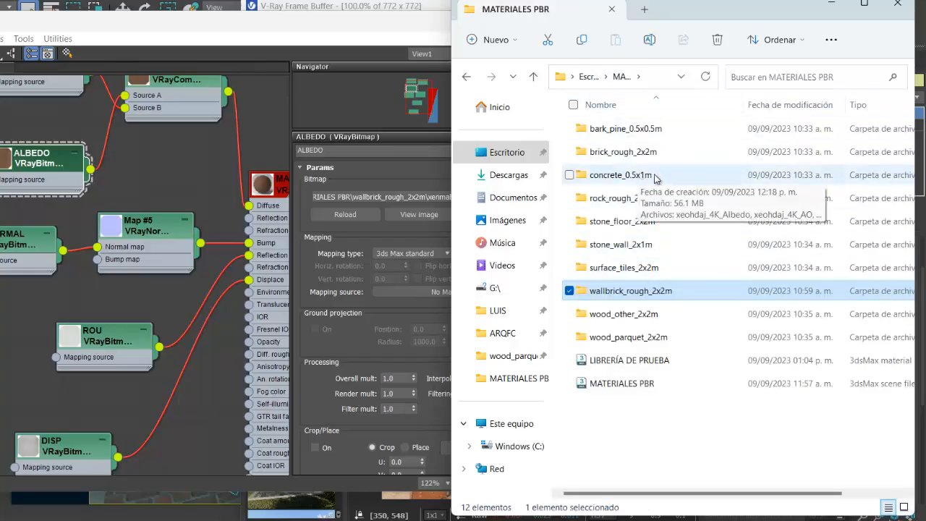
{"action": "double_click", "coordinate": [640, 178]}
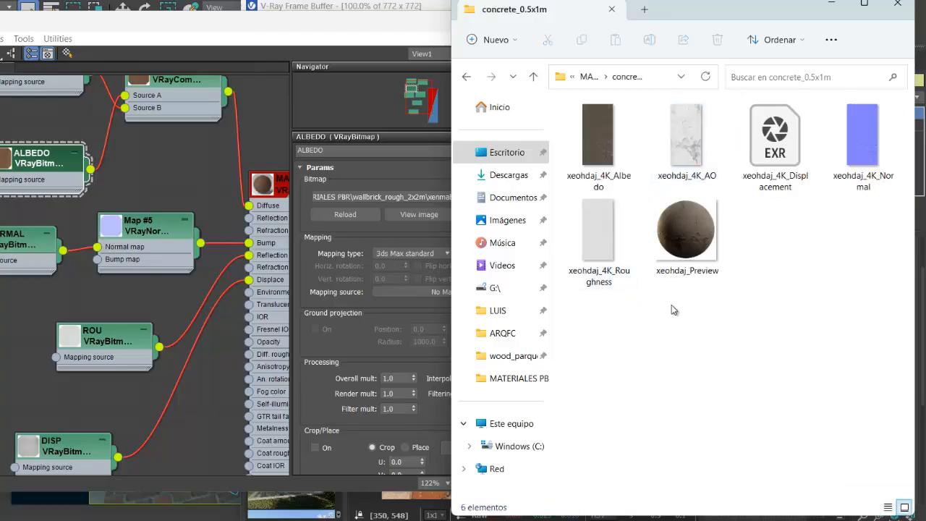
Replace the ALBEDO node's bitmap with xeohdaj_4K_Albedo from the concrete_0.5x1m folder and uncover the render to check it
{"action": "left_click", "coordinate": [27, 175]}
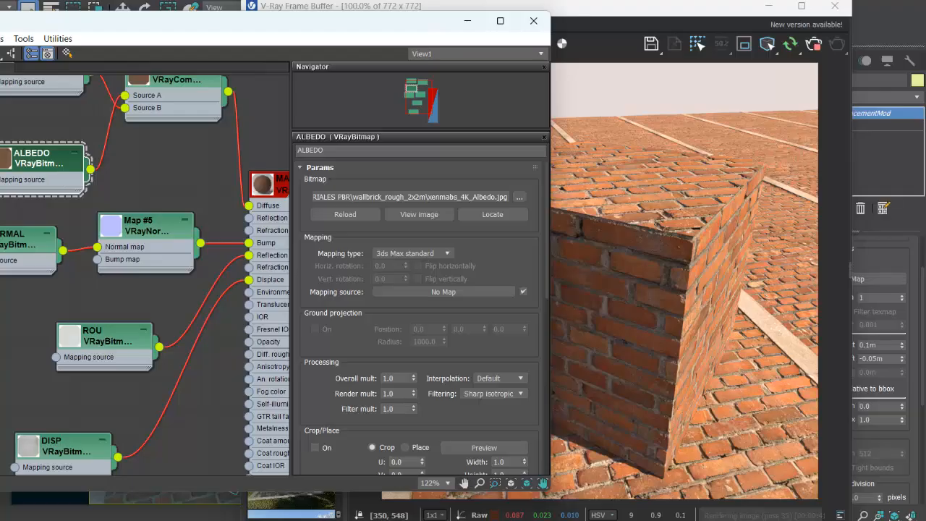
{"action": "mouse_move", "coordinate": [478, 520]}
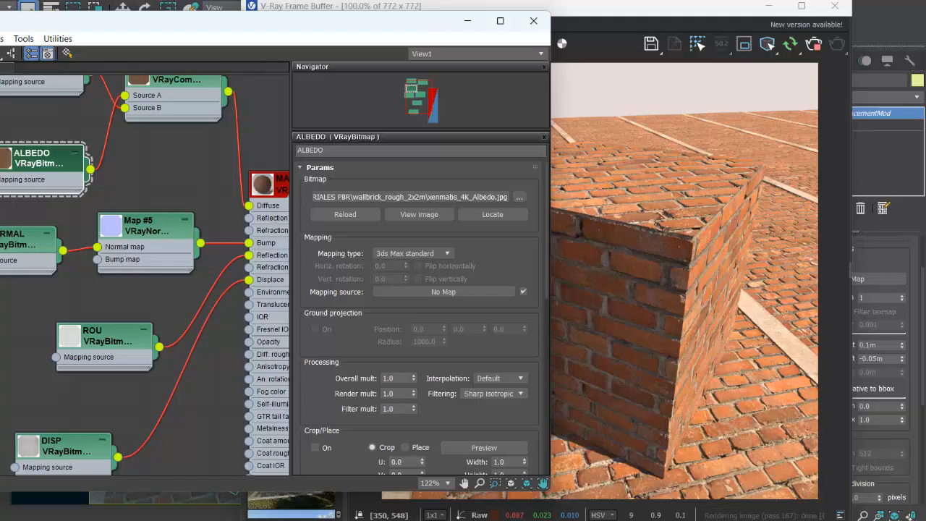
{"action": "left_click", "coordinate": [386, 467]}
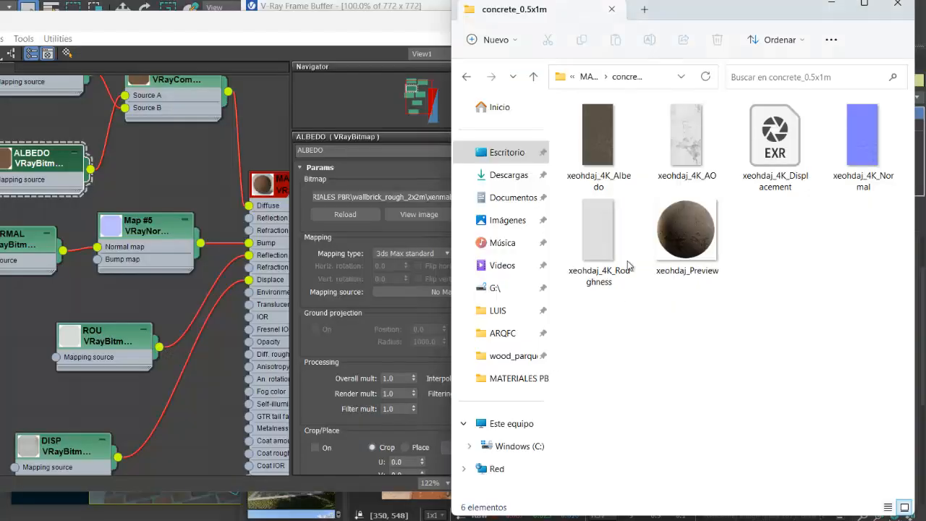
{"action": "left_click", "coordinate": [604, 160]}
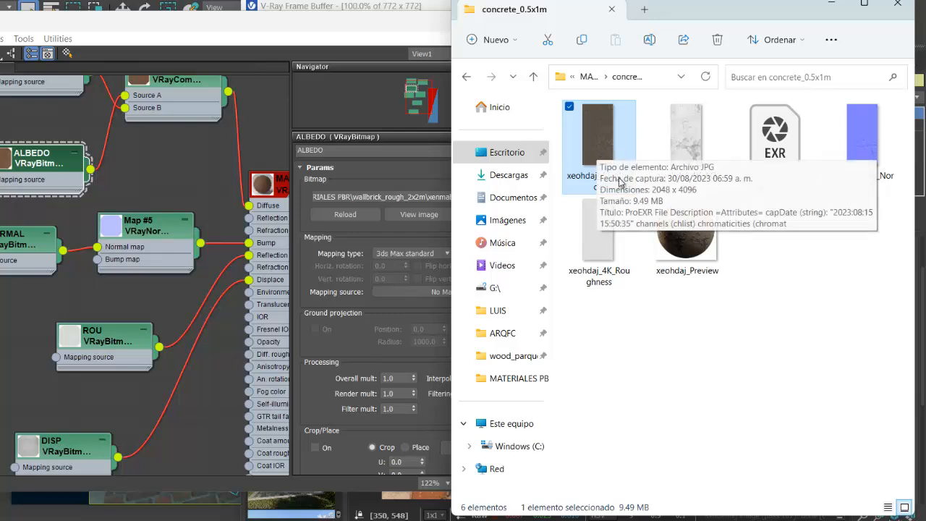
{"action": "left_click_drag", "start_coordinate": [610, 172], "coordinate": [347, 200]}
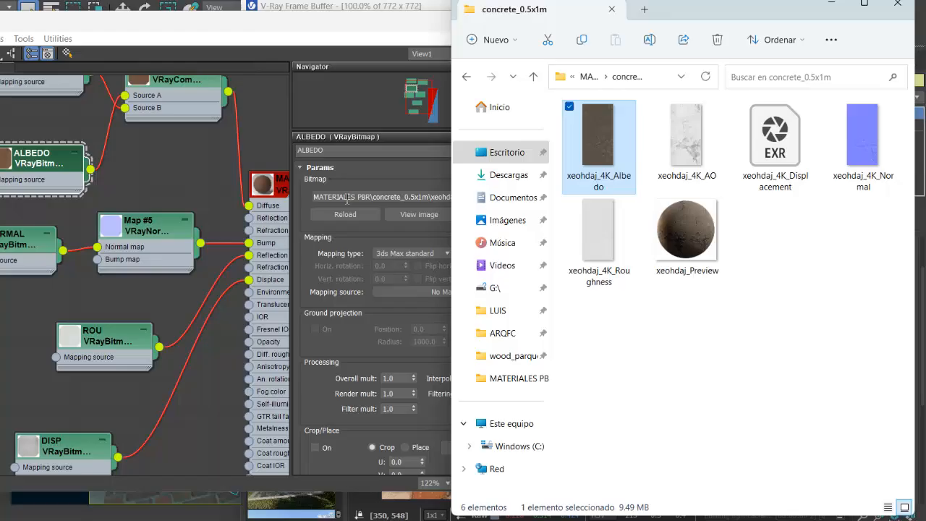
{"action": "left_click", "coordinate": [355, 34]}
{"action": "left_click_drag", "start_coordinate": [388, 26], "coordinate": [169, 31]}
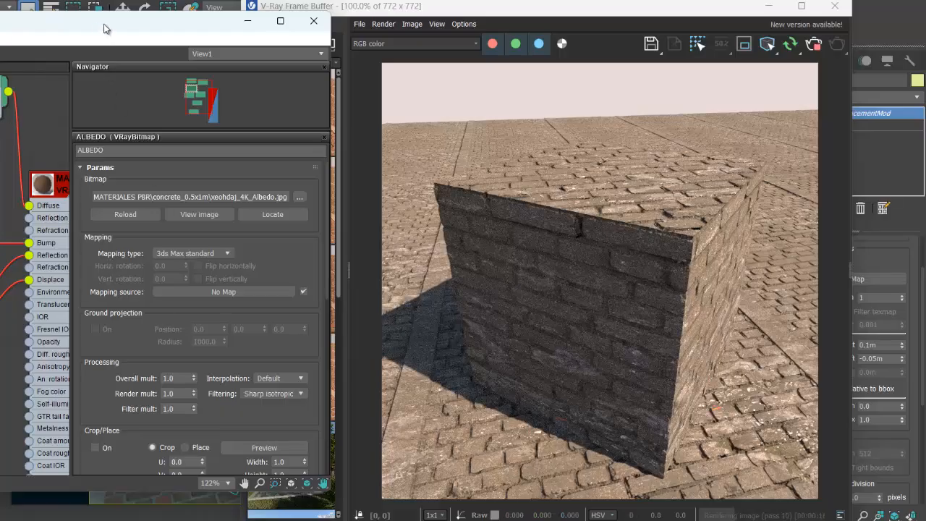
Open the main VRayMtl's parameters in the node graph and rename the material as MATERIAL 2_2x2M
{"action": "left_click_drag", "start_coordinate": [105, 29], "coordinate": [433, 29]}
{"action": "scroll", "coordinate": [314, 255], "scroll_direction": "down", "scroll_amount": 4}
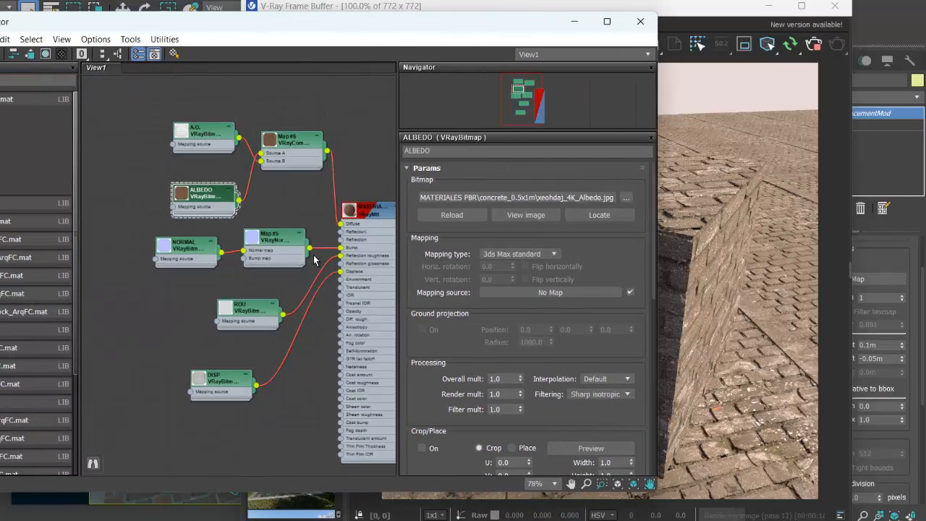
{"action": "middle_click_drag", "start_coordinate": [269, 317], "coordinate": [247, 303]}
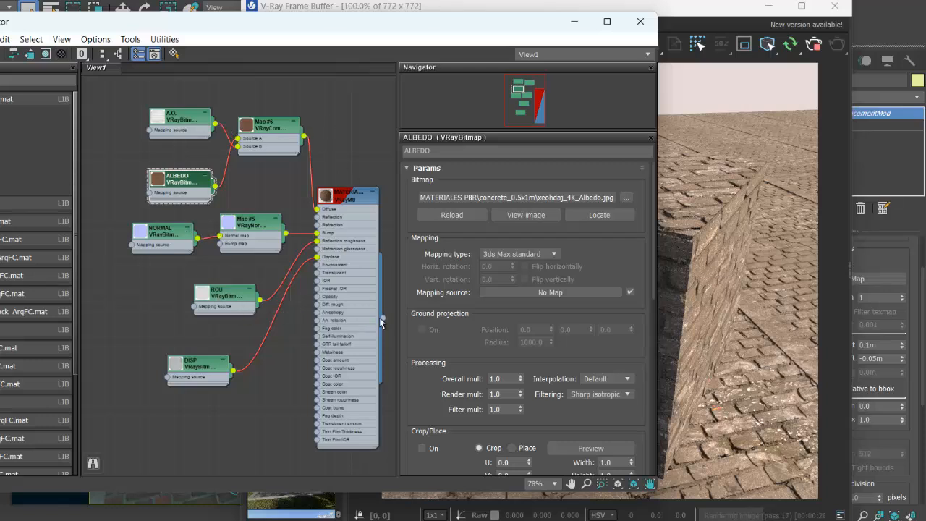
{"action": "double_click", "coordinate": [341, 203]}
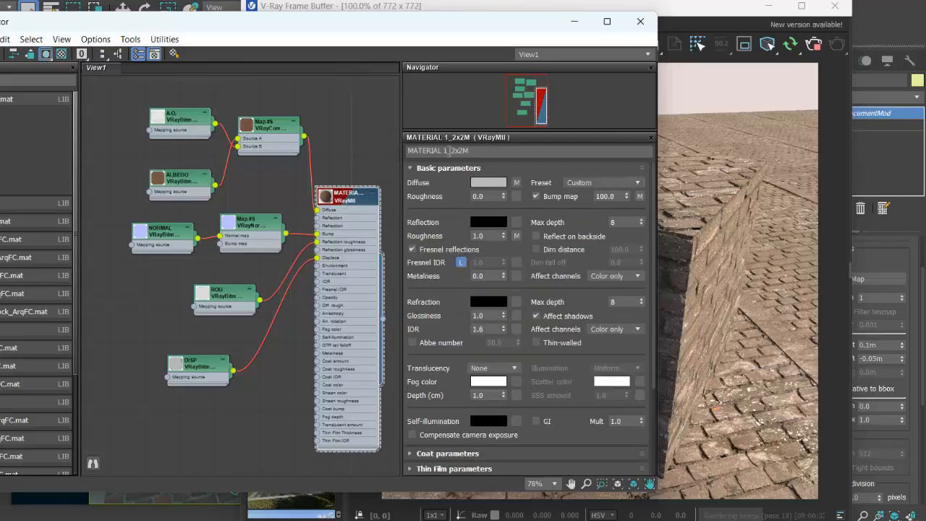
{"action": "left_click", "coordinate": [447, 151]}
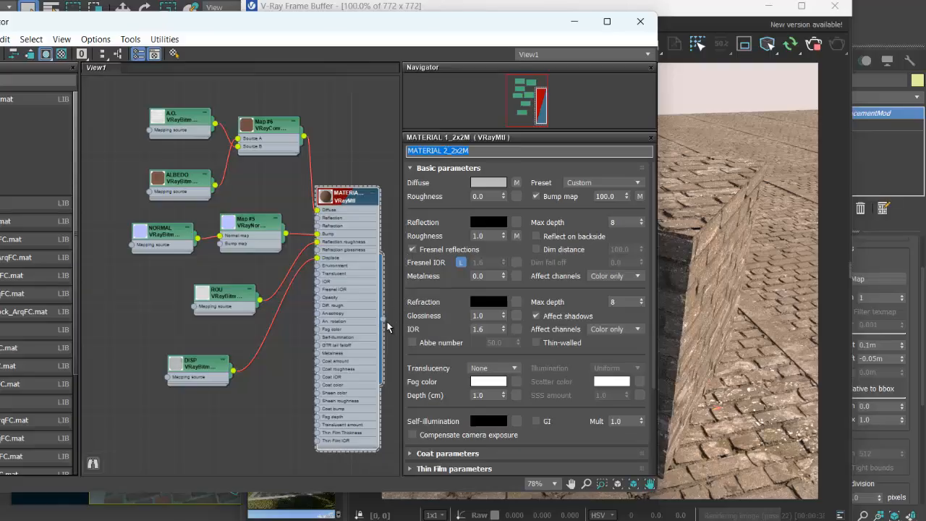
Add the renamed MATERIAL 2_2x2M to the LIBRERÍA DE PRUEBA.mat library and save the library file
{"action": "left_click_drag", "start_coordinate": [382, 320], "coordinate": [36, 175]}
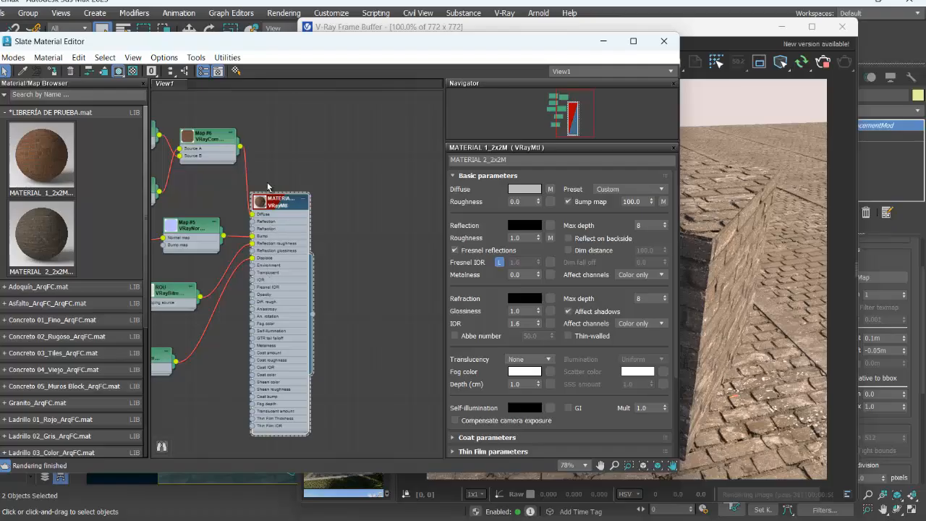
{"action": "middle_click_drag", "start_coordinate": [282, 206], "coordinate": [348, 194]}
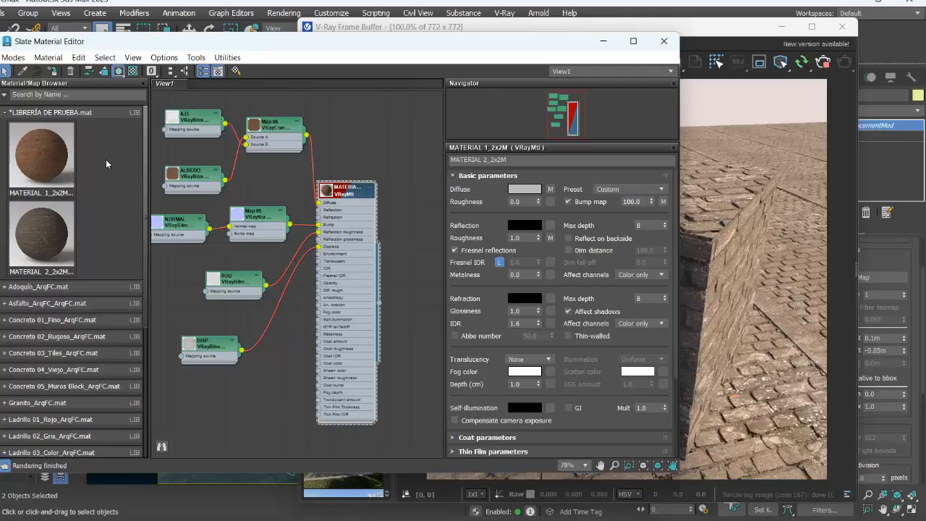
{"action": "right_click", "coordinate": [51, 117]}
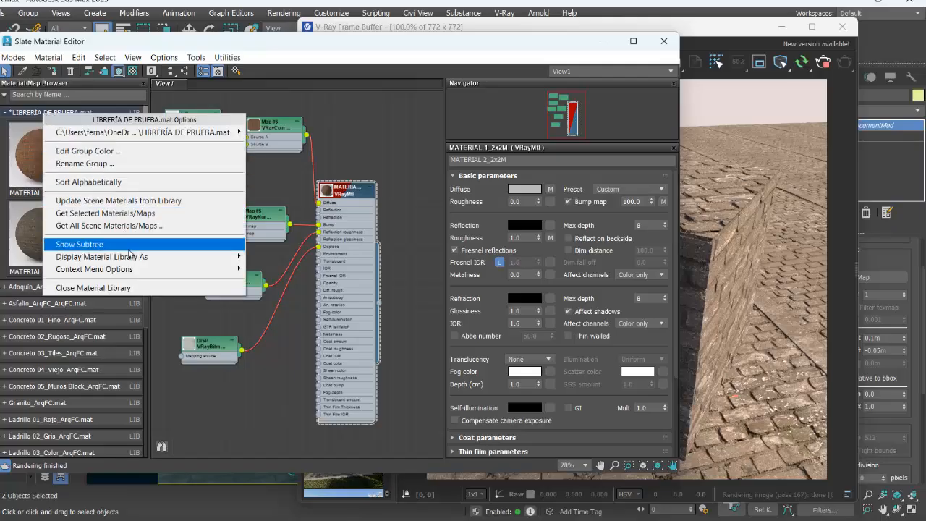
{"action": "mouse_move", "coordinate": [89, 137]}
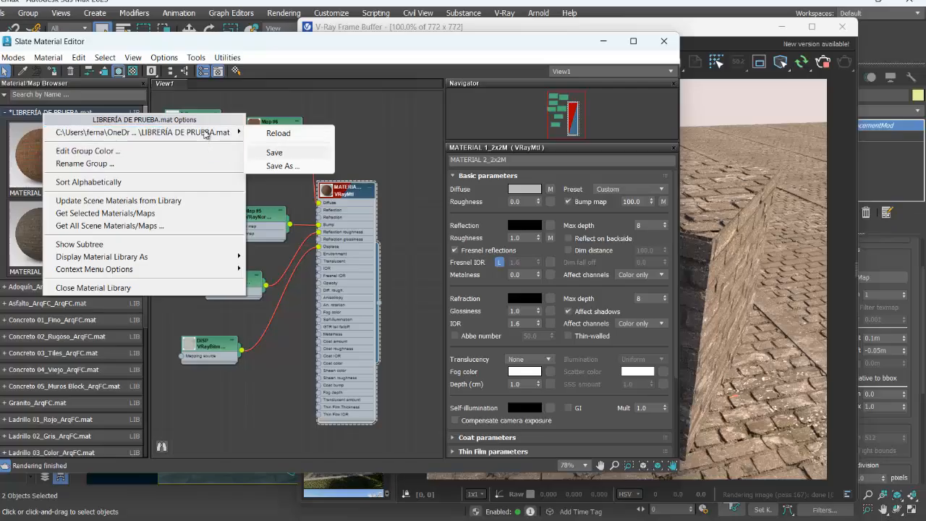
{"action": "mouse_move", "coordinate": [201, 138]}
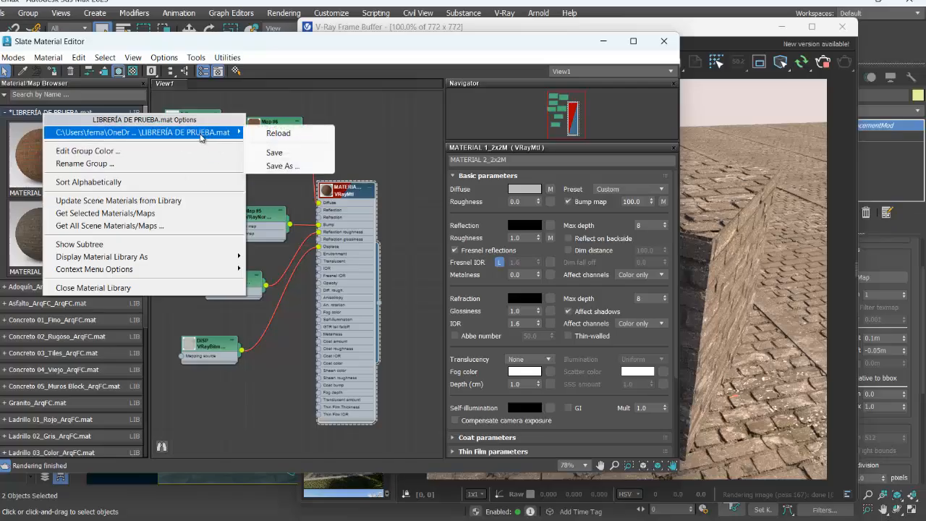
{"action": "left_click", "coordinate": [285, 151]}
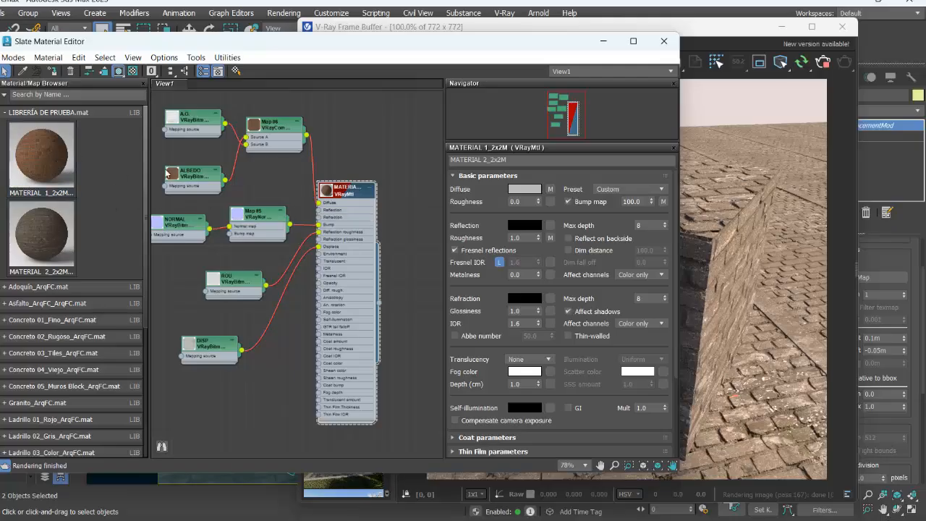
Open the A.O. bitmap's parameters and arrange the concrete_0.5x1m folder window beside the Slate Material Editor
{"action": "scroll", "coordinate": [283, 210], "scroll_direction": "down", "scroll_amount": 2}
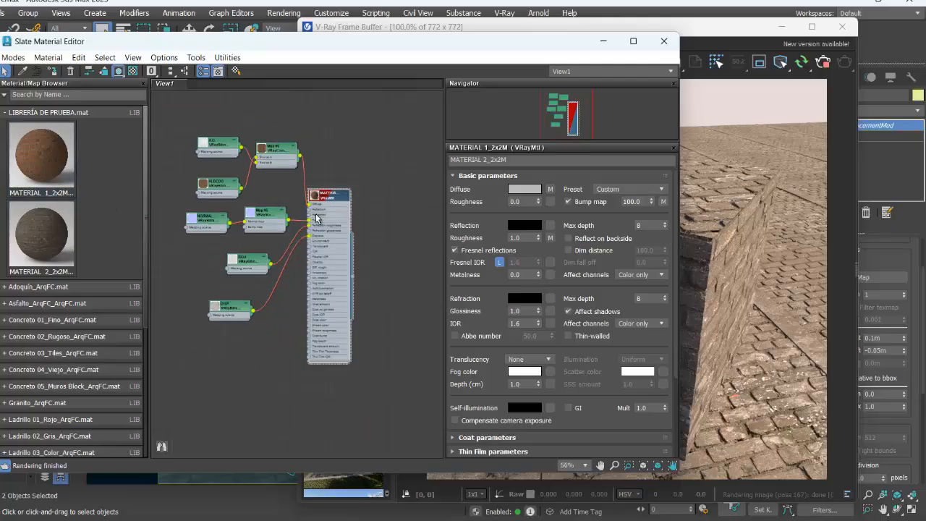
{"action": "scroll", "coordinate": [316, 214], "scroll_direction": "up", "scroll_amount": 2}
{"action": "middle_click_drag", "start_coordinate": [309, 213], "coordinate": [325, 210]}
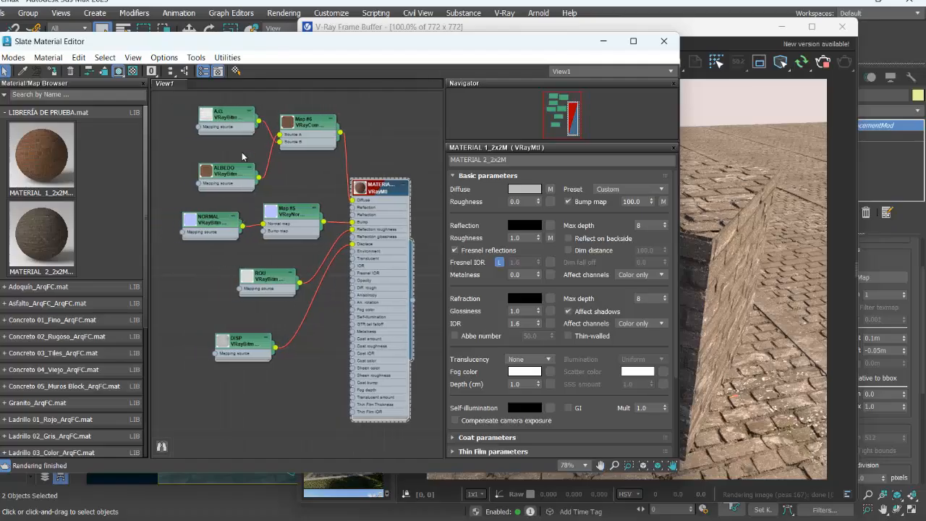
{"action": "double_click", "coordinate": [226, 176]}
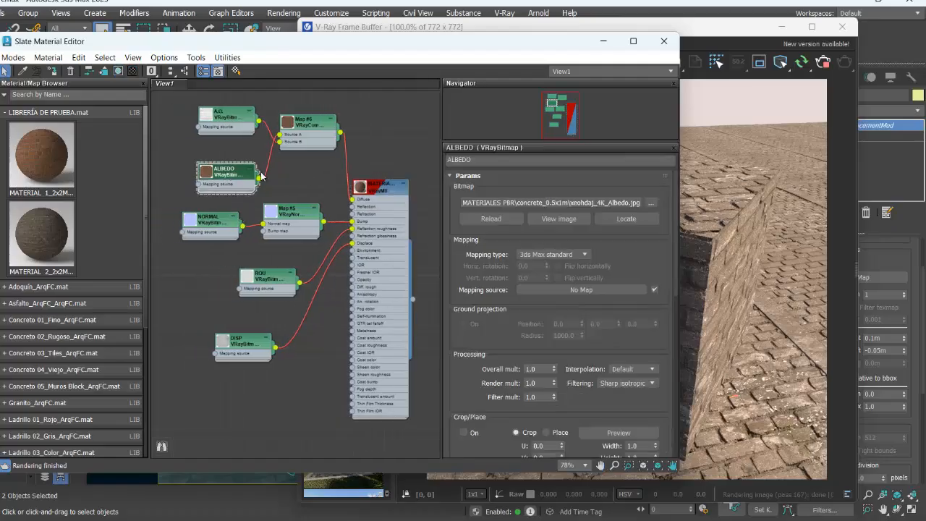
{"action": "double_click", "coordinate": [216, 125]}
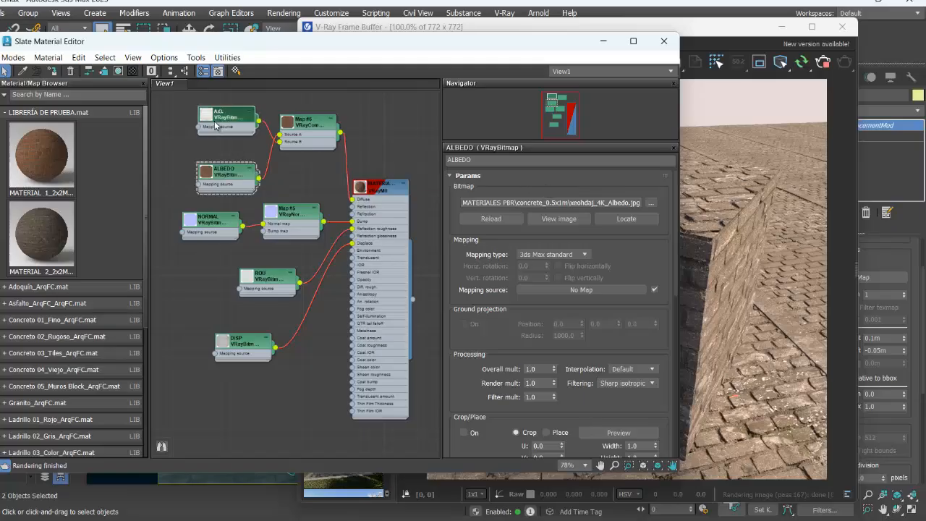
{"action": "mouse_move", "coordinate": [456, 515]}
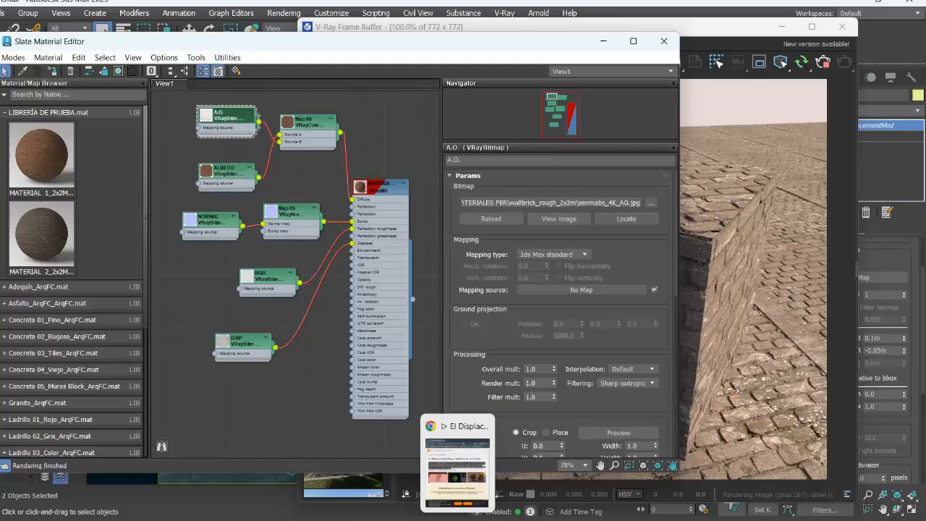
{"action": "left_click", "coordinate": [428, 474]}
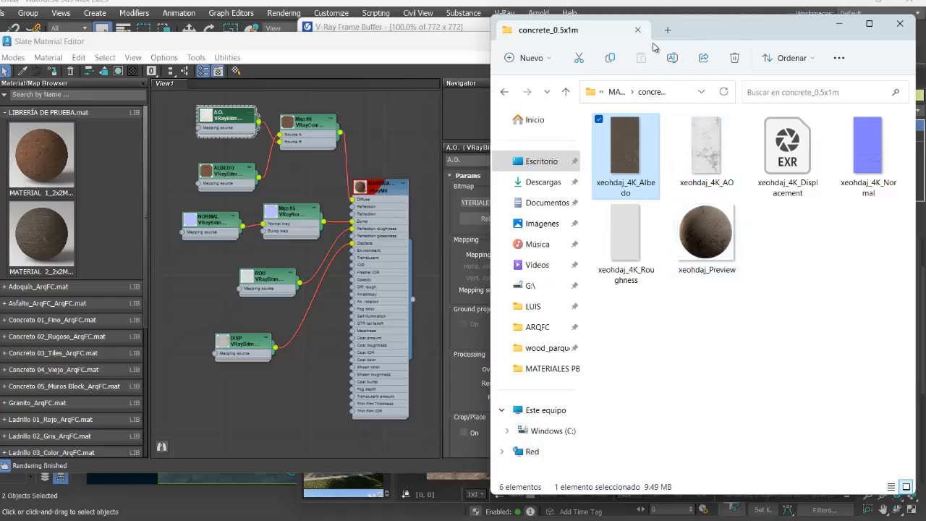
{"action": "left_click_drag", "start_coordinate": [659, 31], "coordinate": [745, 51]}
{"action": "left_click_drag", "start_coordinate": [409, 45], "coordinate": [183, 44]}
Replace the A.O. node's bitmap with xeohdaj_4K_AO from the concrete_0.5x1m folder
{"action": "mouse_move", "coordinate": [431, 510]}
{"action": "left_click", "coordinate": [431, 435]}
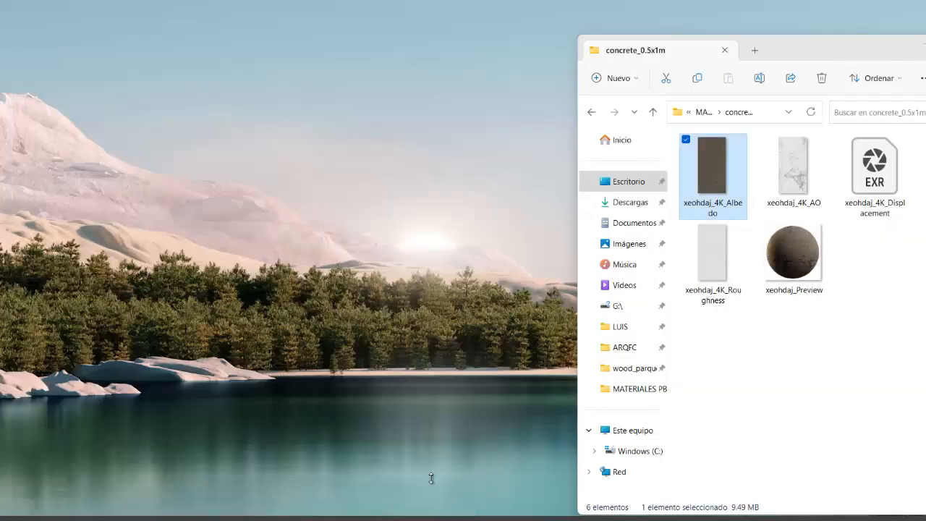
{"action": "left_click", "coordinate": [782, 181]}
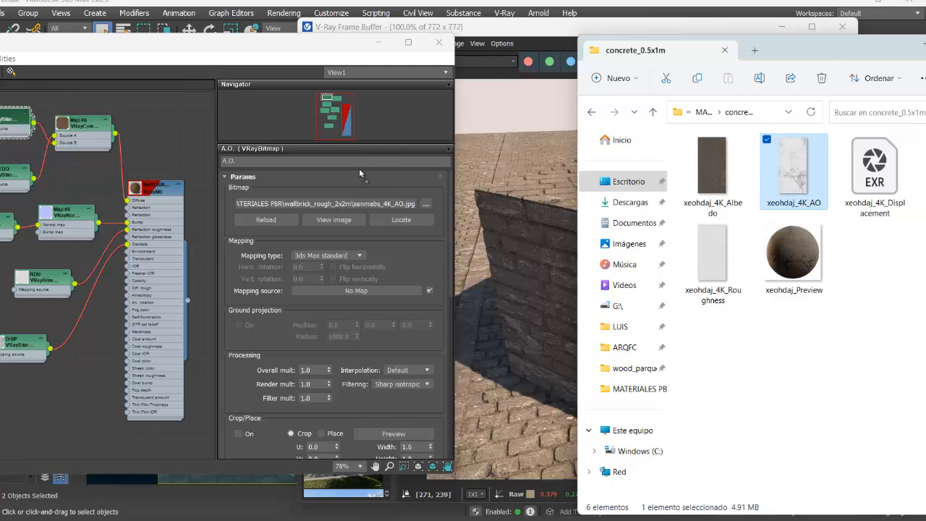
{"action": "left_click_drag", "start_coordinate": [360, 173], "coordinate": [365, 206]}
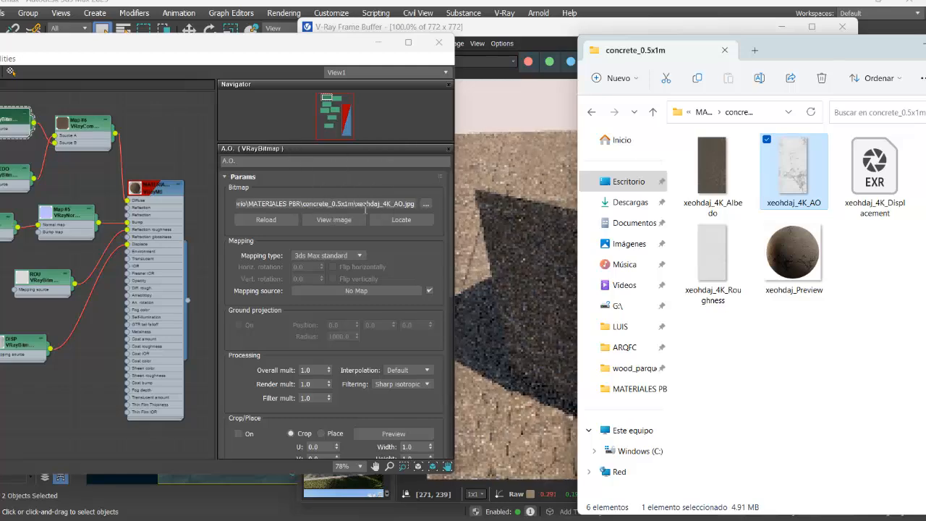
Replace the NORMAL node's bitmap with xeohdaj_4K_Normal from the concrete_0.5x1m folder
{"action": "double_click", "coordinate": [5, 221]}
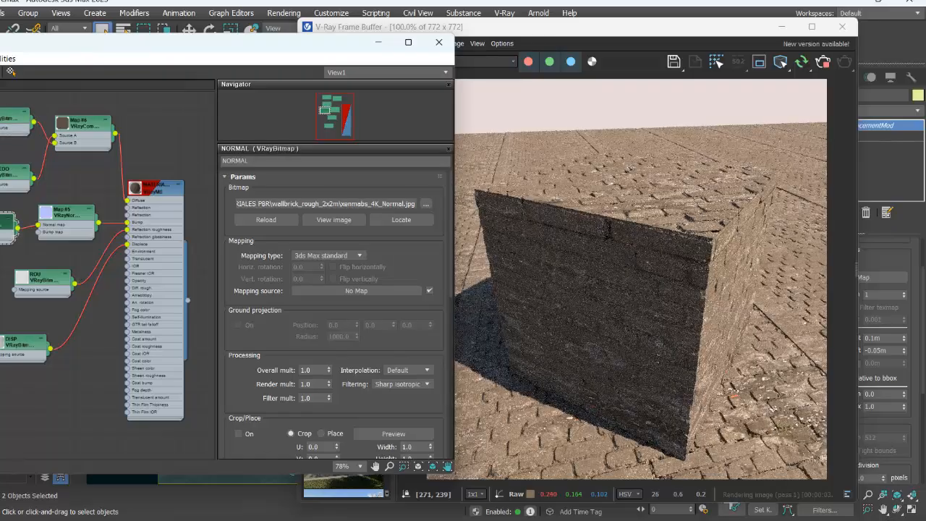
{"action": "mouse_move", "coordinate": [429, 520]}
{"action": "left_click", "coordinate": [428, 463]}
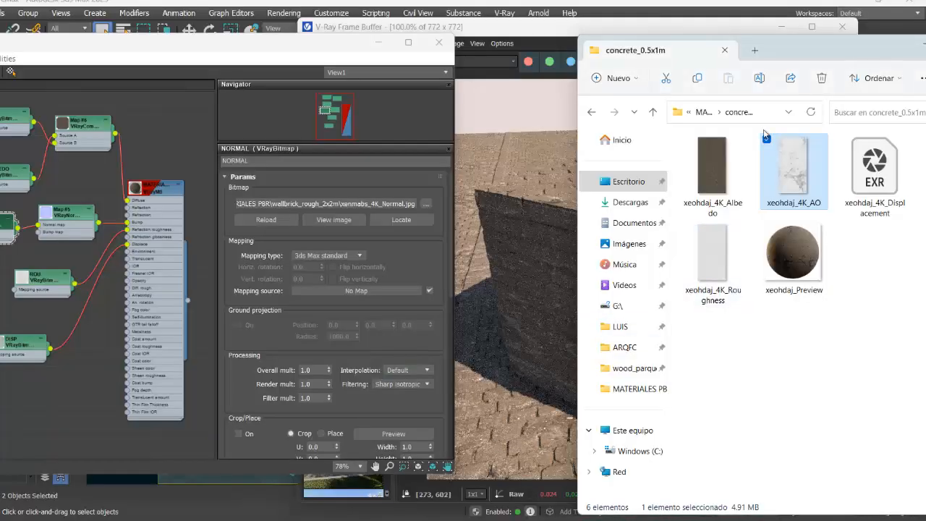
{"action": "left_click_drag", "start_coordinate": [800, 61], "coordinate": [752, 58]}
{"action": "left_click_drag", "start_coordinate": [904, 171], "coordinate": [367, 205]}
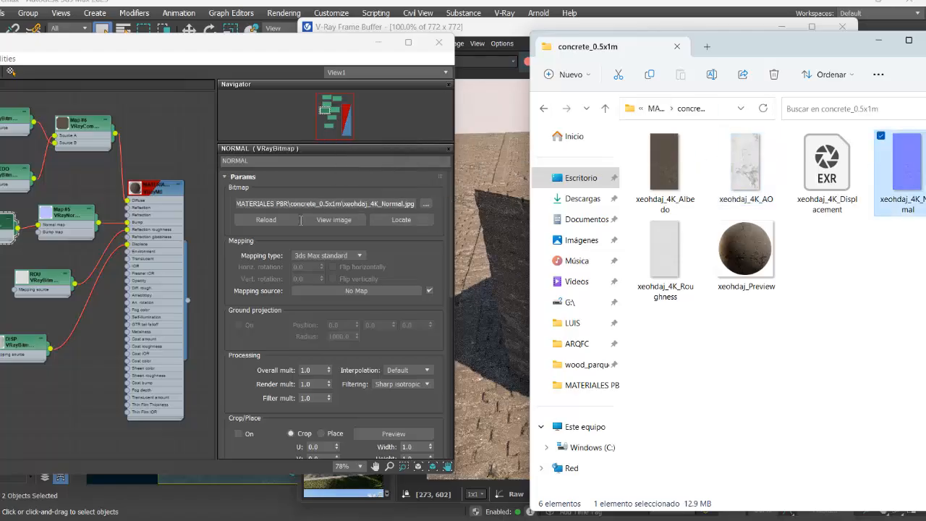
Replace the ROU node's bitmap with xeohdaj_4K_Roughness from the concrete_0.5x1m folder
{"action": "double_click", "coordinate": [42, 283]}
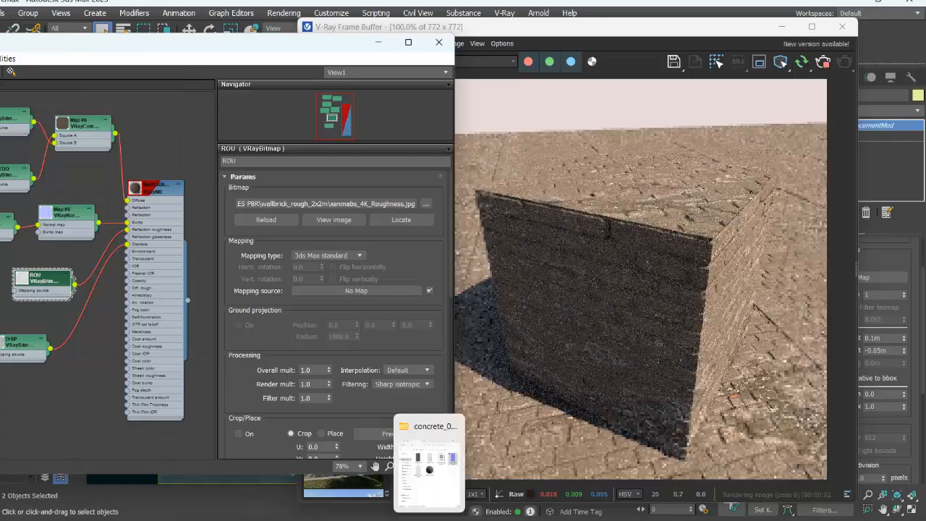
{"action": "left_click", "coordinate": [463, 493]}
{"action": "left_click_drag", "start_coordinate": [691, 286], "coordinate": [330, 204]}
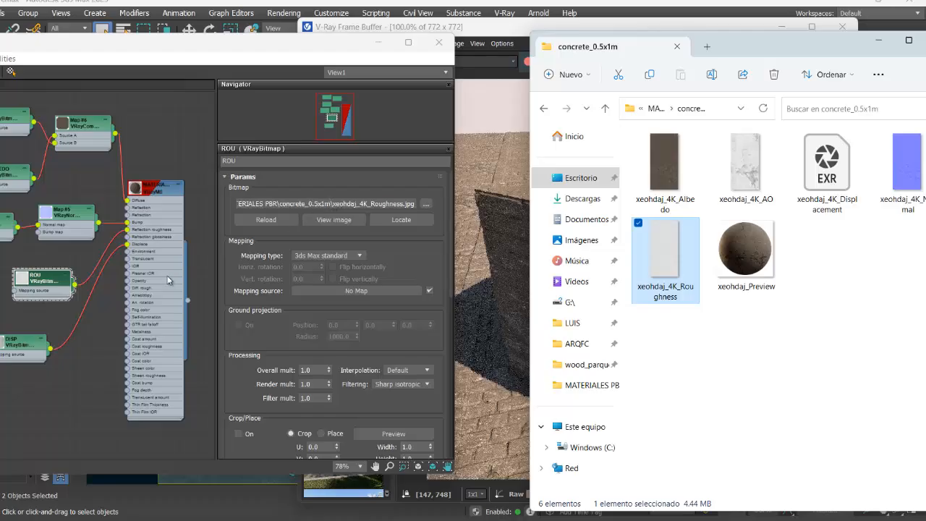
Replace the DISP node's bitmap with xeohdaj_4K_Displacement from the concrete_0.5x1m folder
{"action": "double_click", "coordinate": [18, 349]}
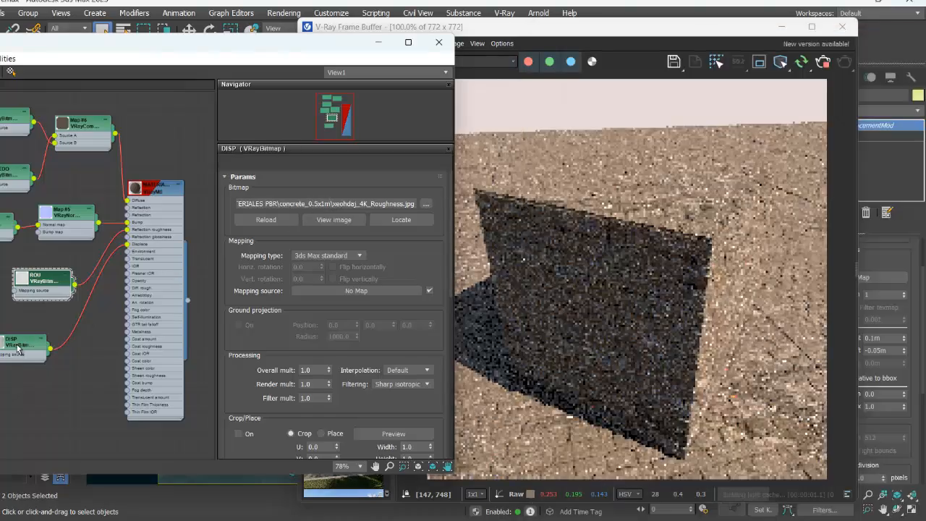
{"action": "mouse_move", "coordinate": [428, 507]}
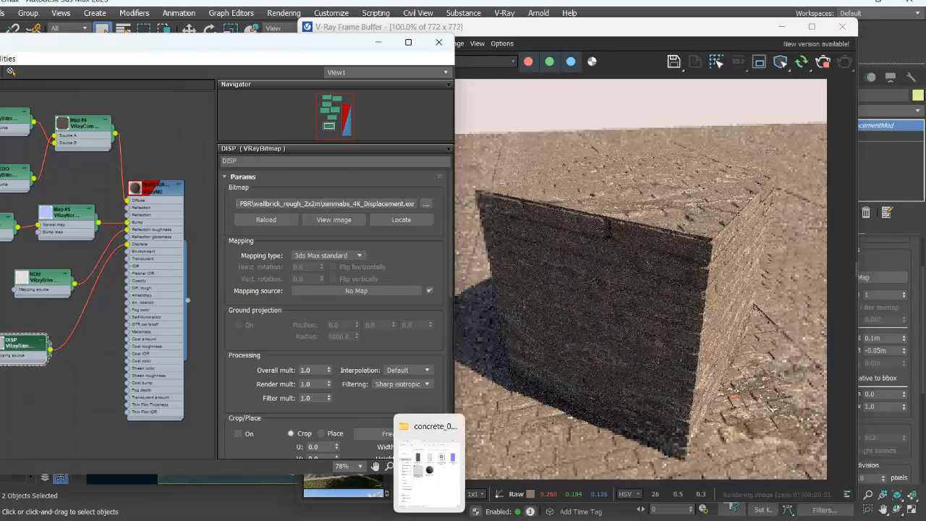
{"action": "left_click", "coordinate": [428, 475]}
{"action": "left_click_drag", "start_coordinate": [828, 168], "coordinate": [326, 205]}
Bring the V-Ray Frame Buffer to the front, clear of the modifier parameters, and restart the interactive rendering
{"action": "left_click_drag", "start_coordinate": [767, 54], "coordinate": [737, 73]}
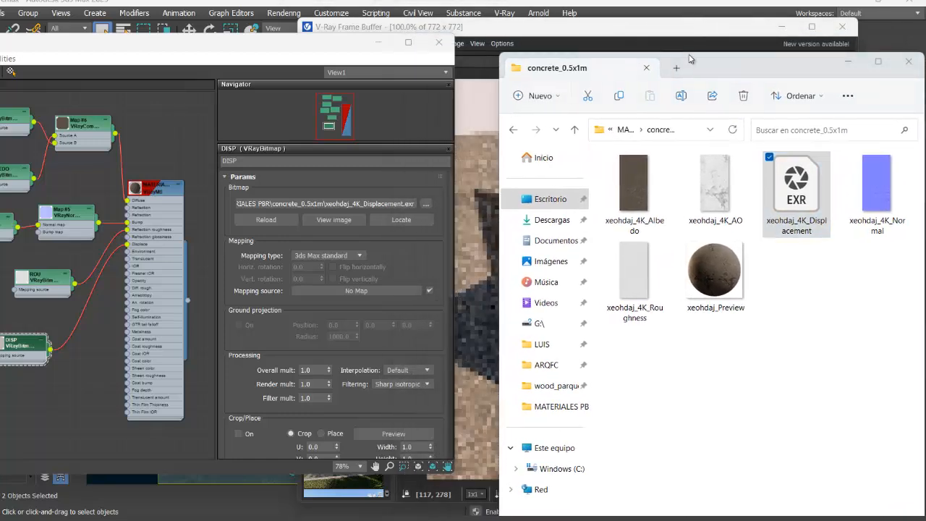
{"action": "left_click", "coordinate": [657, 29]}
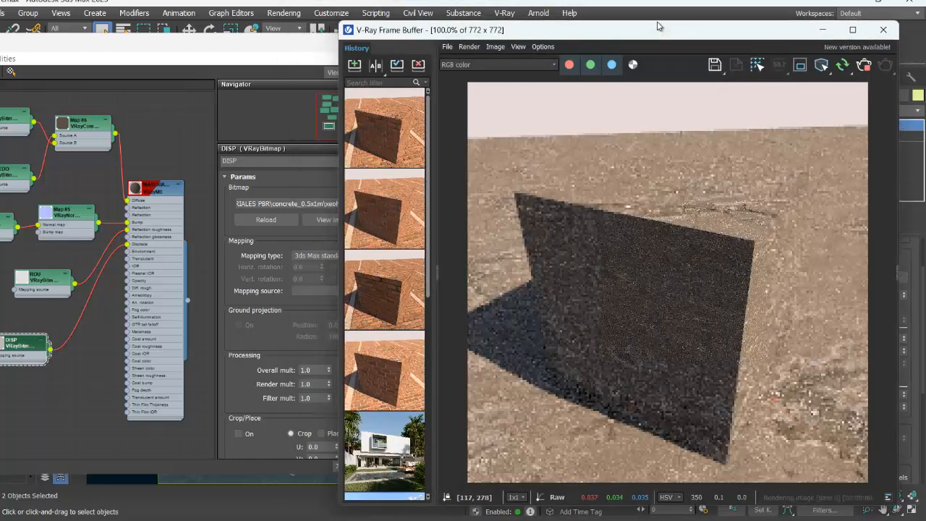
{"action": "left_click_drag", "start_coordinate": [657, 27], "coordinate": [656, 19]}
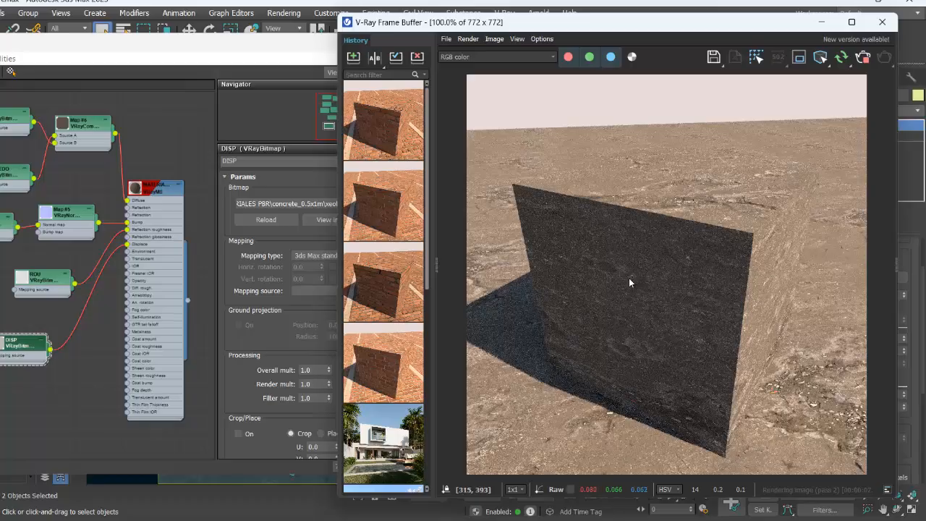
{"action": "left_click_drag", "start_coordinate": [742, 24], "coordinate": [482, 24]}
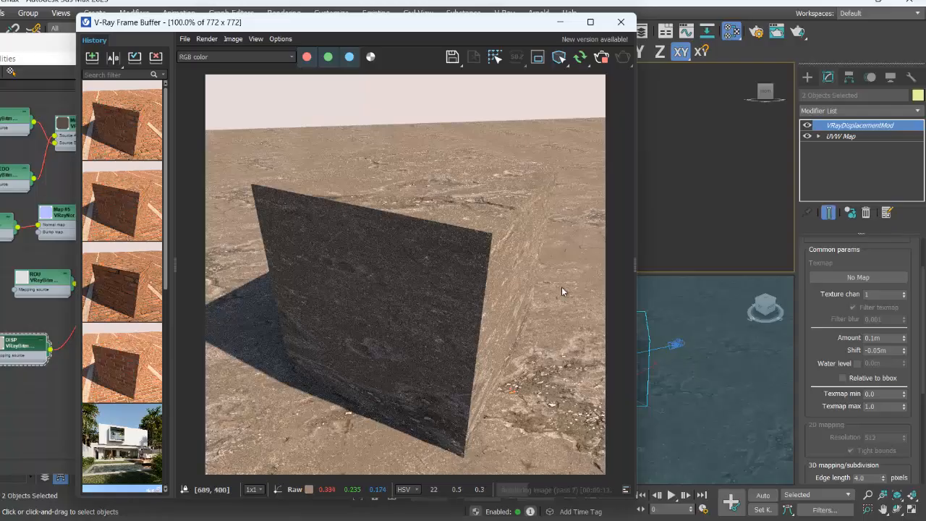
{"action": "left_click", "coordinate": [601, 57]}
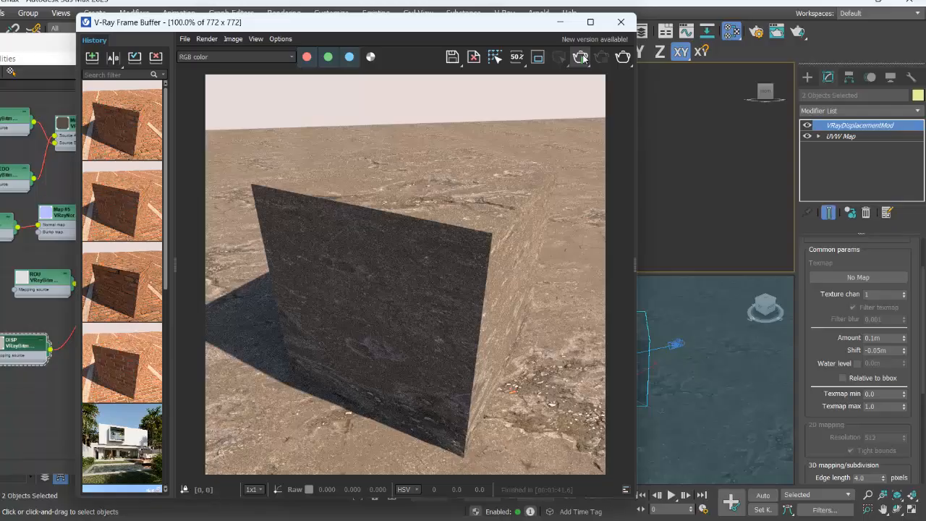
{"action": "left_click", "coordinate": [581, 58]}
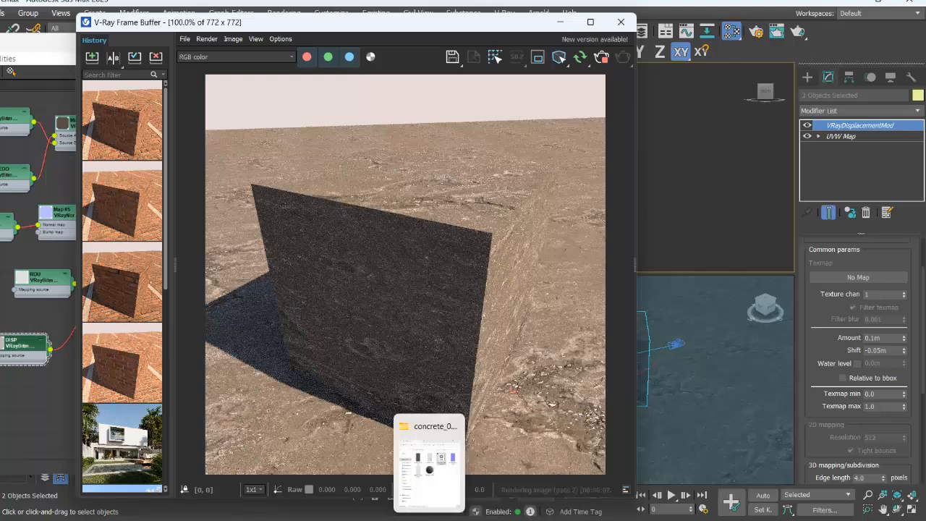
Open xeohdaj_Preview from the concrete_0.5x1m folder, examine the concrete surface up close and close the image
{"action": "left_click", "coordinate": [435, 467]}
{"action": "left_click", "coordinate": [700, 282]}
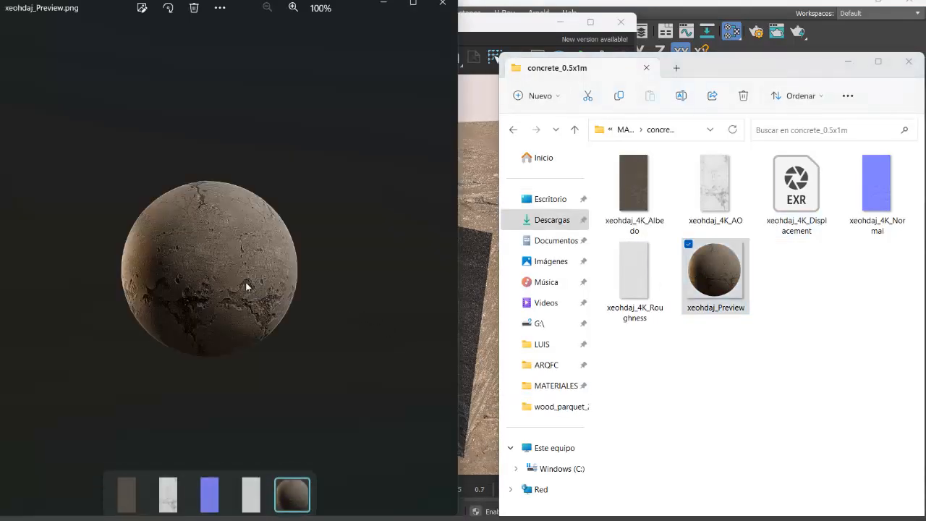
{"action": "scroll", "coordinate": [252, 286], "scroll_direction": "up", "scroll_amount": 5}
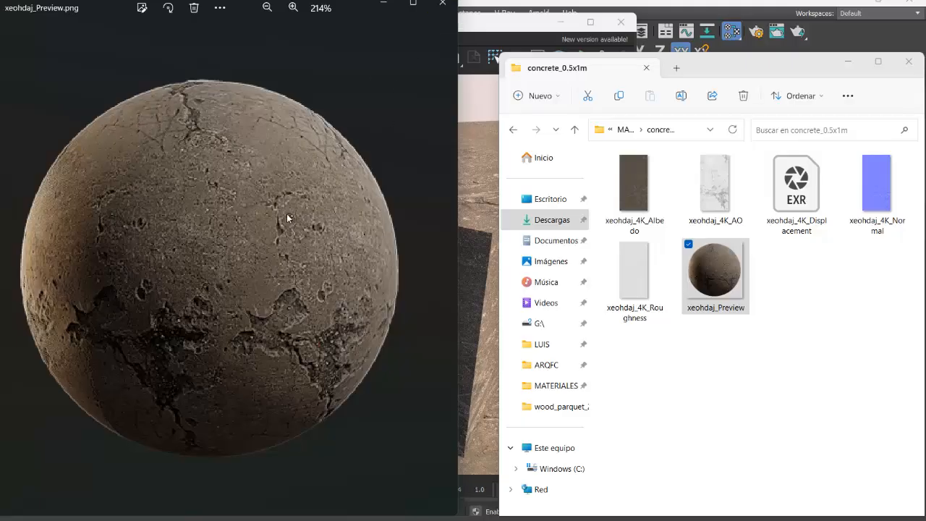
{"action": "left_click", "coordinate": [440, 8]}
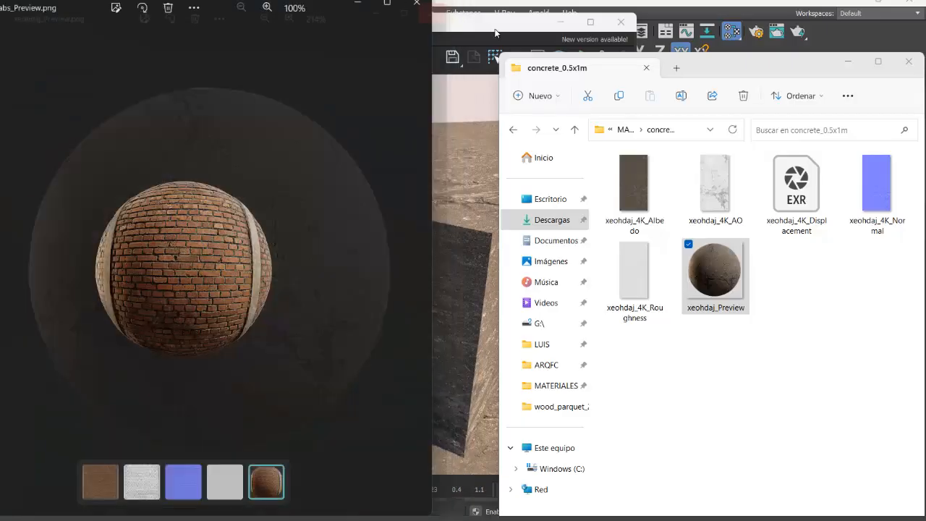
Rename the concrete VRayMtl as MATERIAL 3_0.5X1M, taking the size from the concrete_0.5x1m folder name
{"action": "left_click", "coordinate": [485, 27]}
{"action": "left_click_drag", "start_coordinate": [426, 29], "coordinate": [537, 29]}
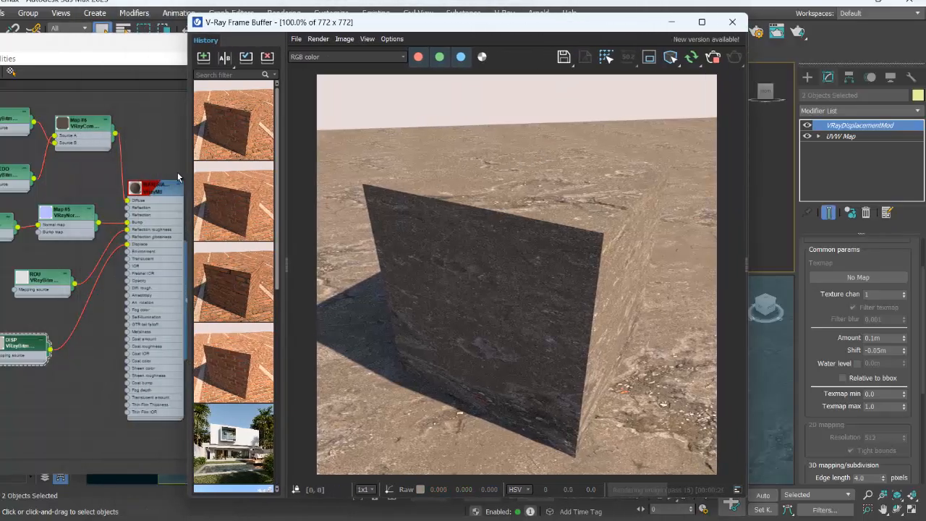
{"action": "double_click", "coordinate": [149, 198]}
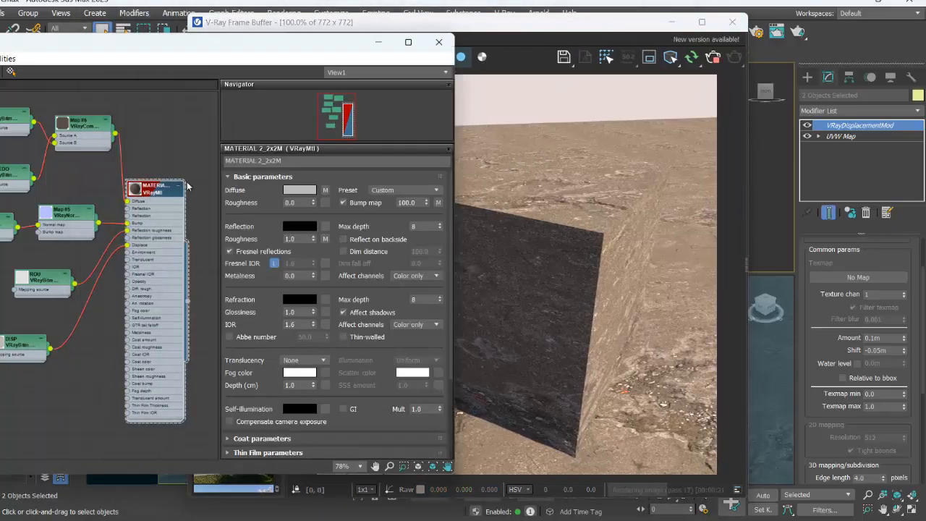
{"action": "left_click", "coordinate": [262, 160]}
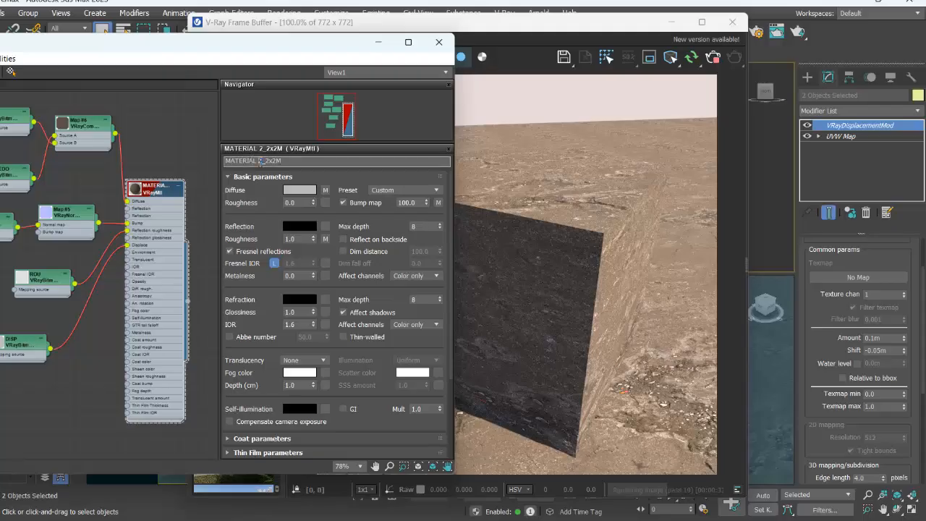
{"action": "double_click", "coordinate": [261, 160]}
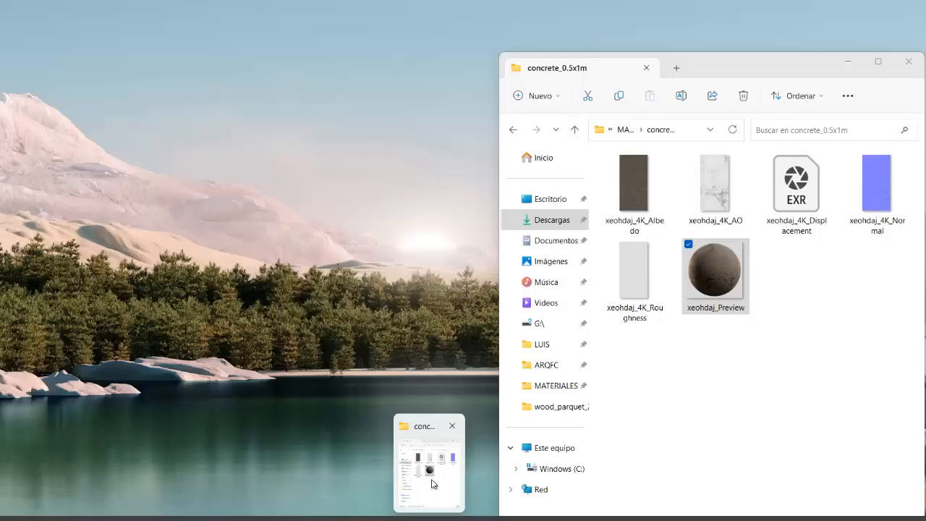
{"action": "left_click", "coordinate": [435, 481]}
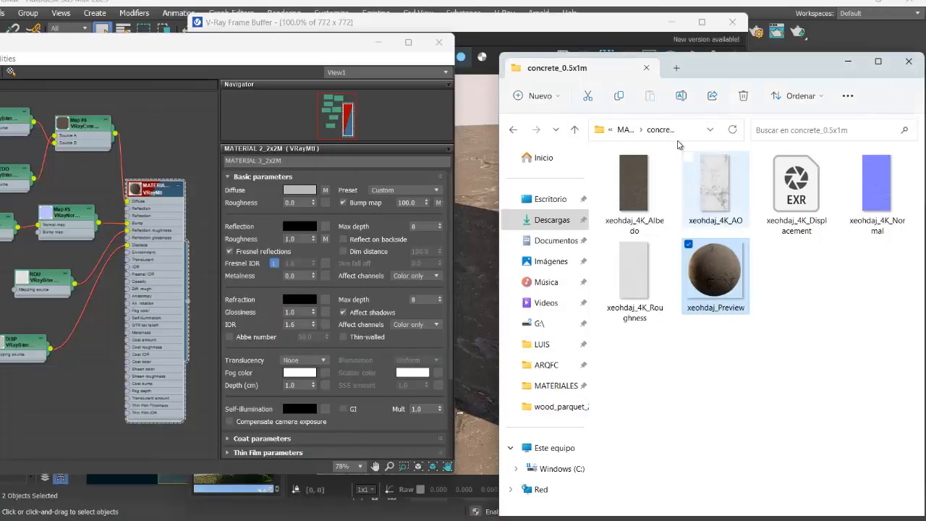
{"action": "left_click", "coordinate": [660, 130]}
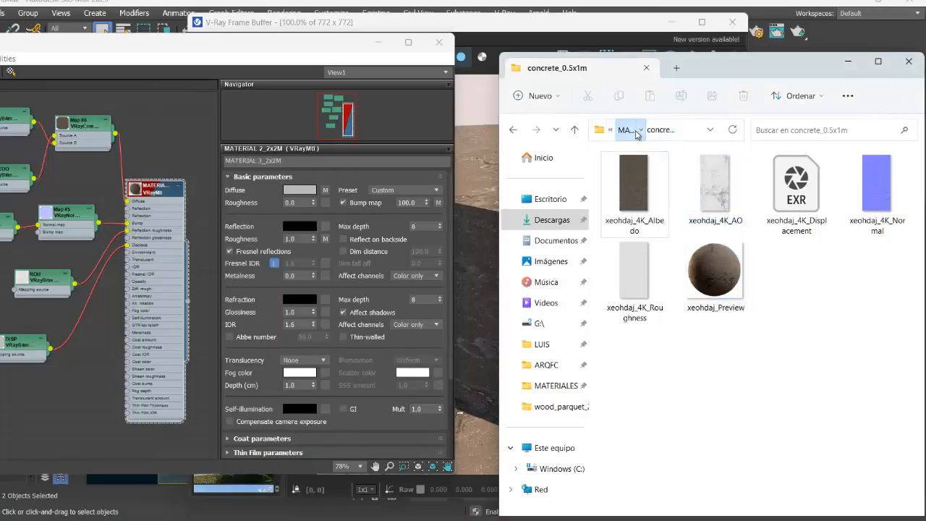
{"action": "left_click", "coordinate": [626, 130]}
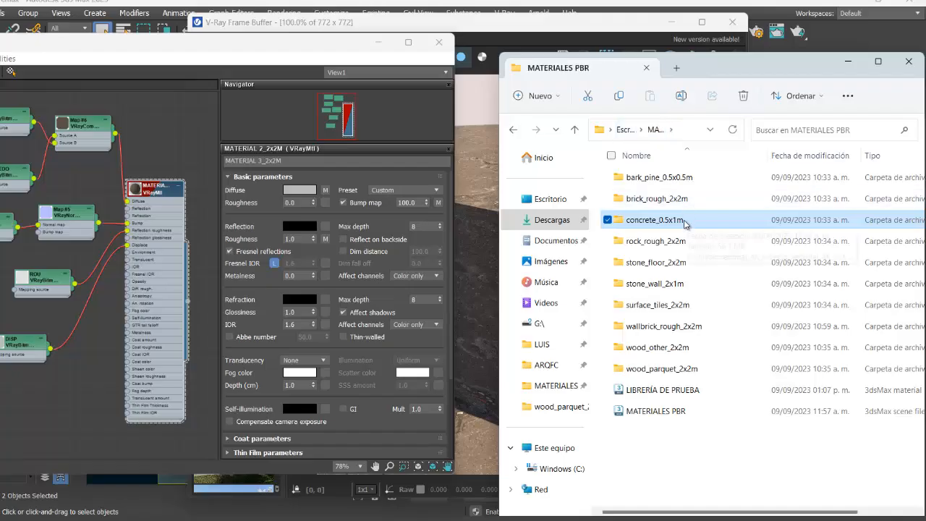
{"action": "left_click", "coordinate": [329, 165]}
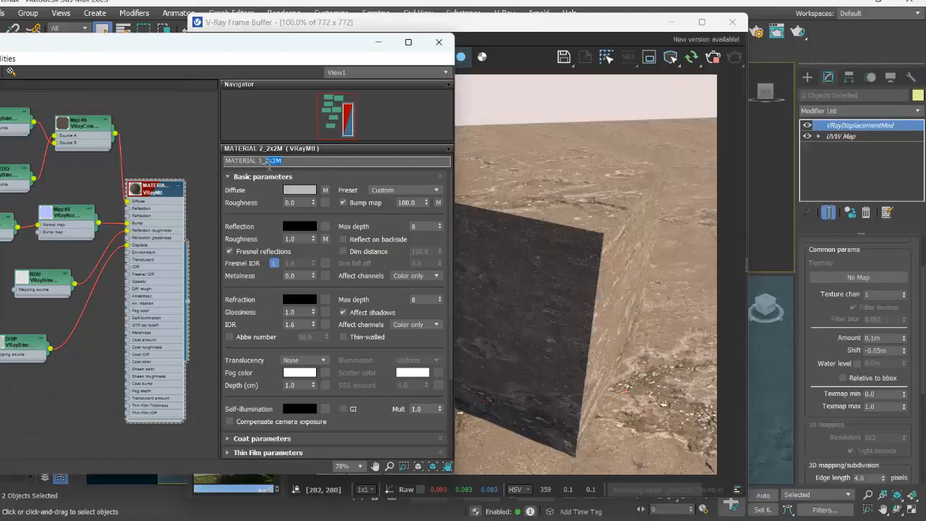
{"action": "type", "text": "0.5X1"}
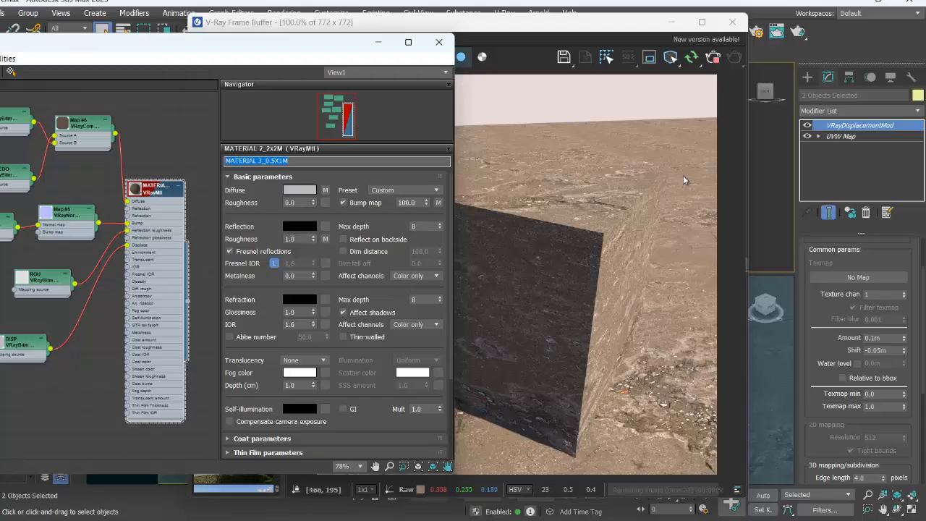
Set the UVW Map box size on the selected objects to length 0.5 m, width 1 m and height 1 m
{"action": "left_click", "coordinate": [845, 137]}
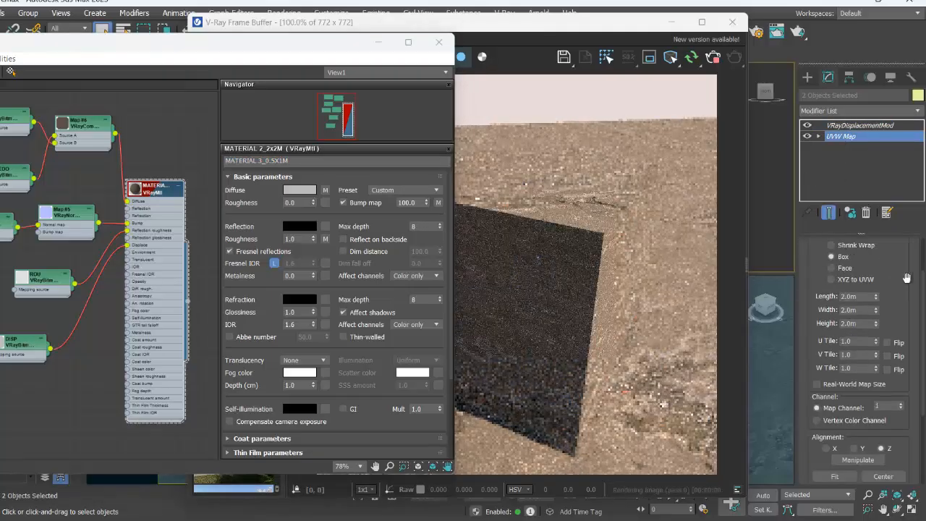
{"action": "left_click", "coordinate": [848, 296]}
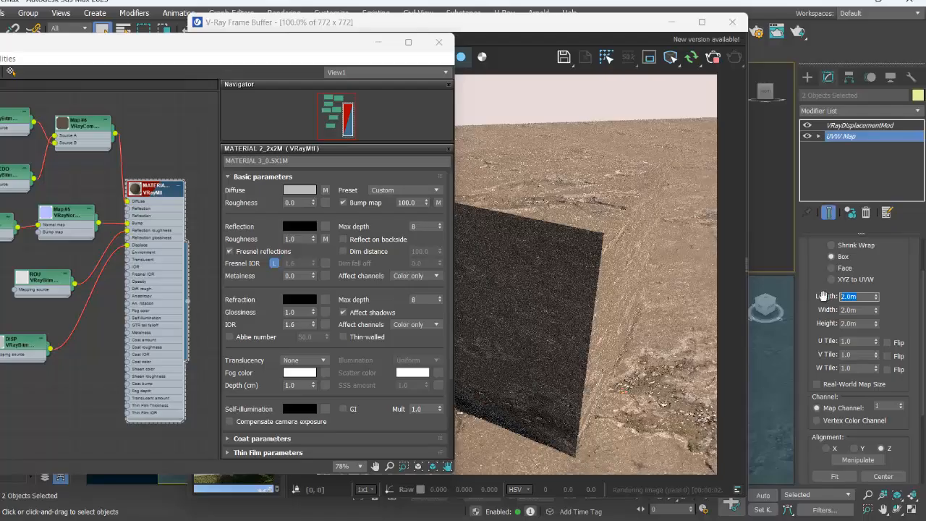
{"action": "type", "text": ".5"}
{"action": "key", "text": "Tab"}
{"action": "type", "text": "1"}
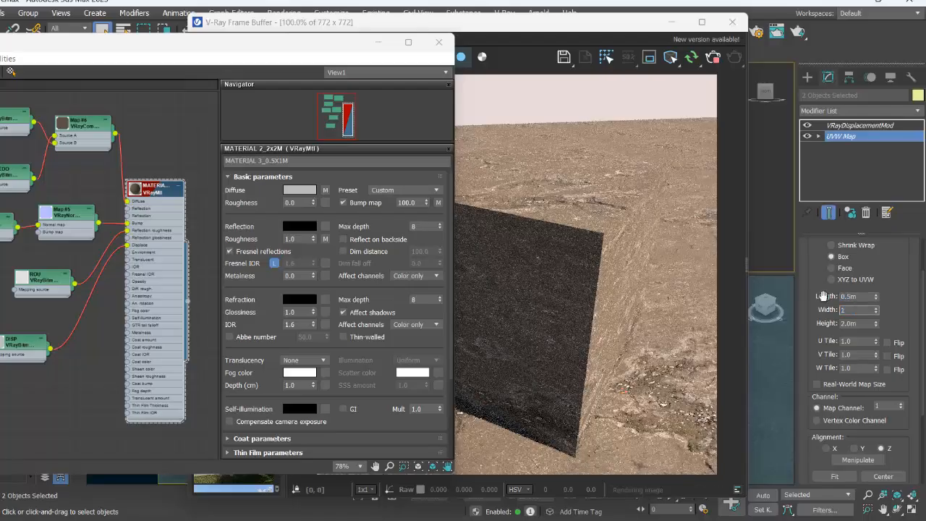
{"action": "key", "text": "Return"}
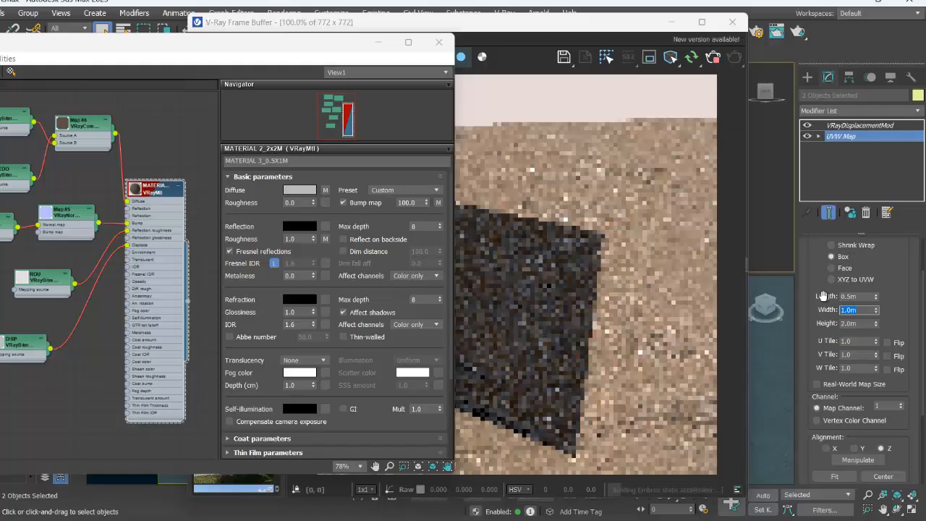
{"action": "key", "text": "Tab"}
{"action": "type", "text": "1"}
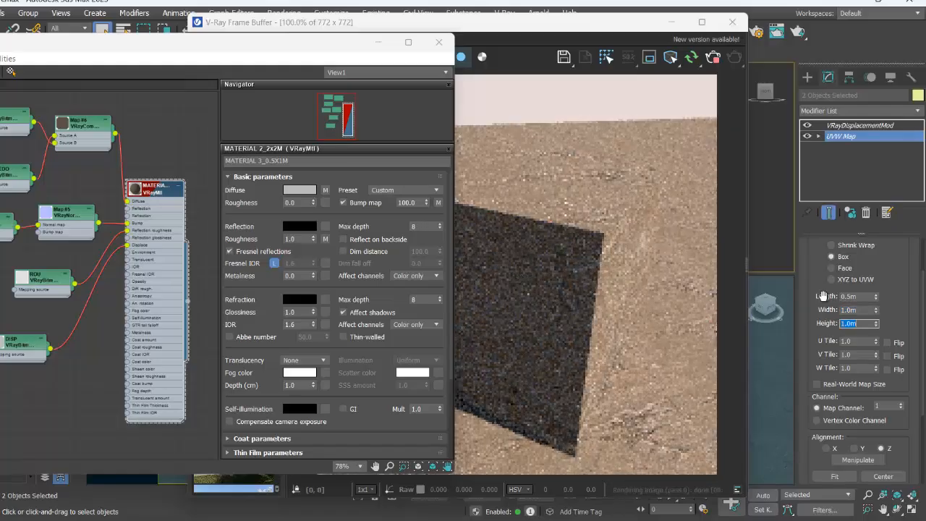
{"action": "key", "text": "Return"}
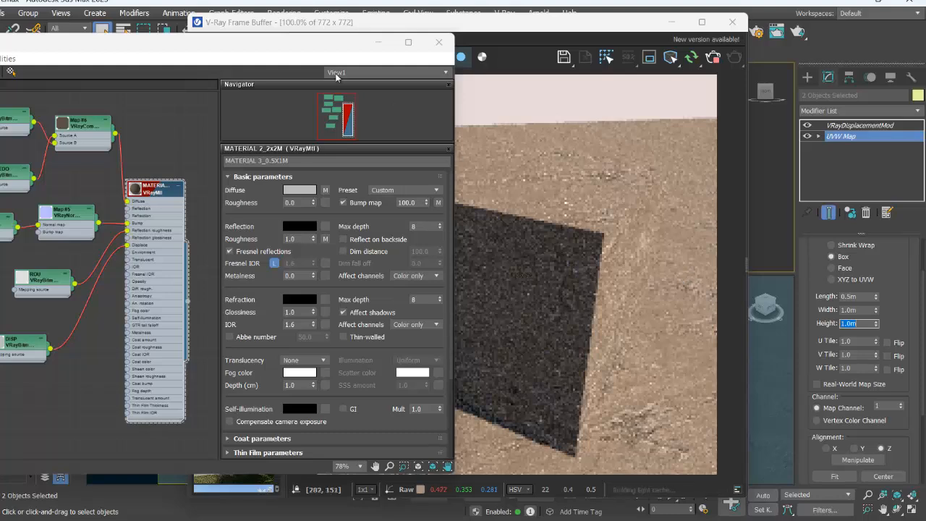
Disable the Displace map of MATERIAL 3_0.5X1M and turn off the VRayDisplacementMod modifier on the selected objects
{"action": "left_click_drag", "start_coordinate": [322, 52], "coordinate": [202, 53]}
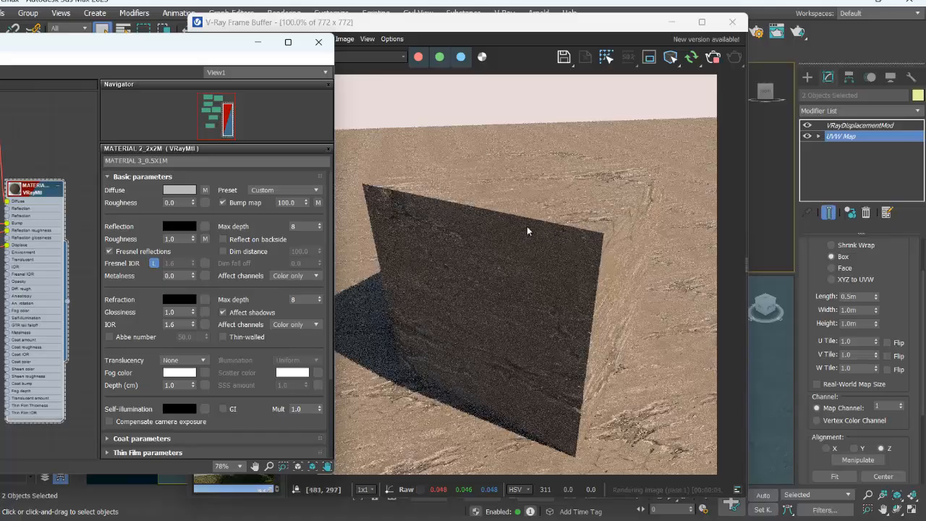
{"action": "left_click_drag", "start_coordinate": [183, 51], "coordinate": [414, 59]}
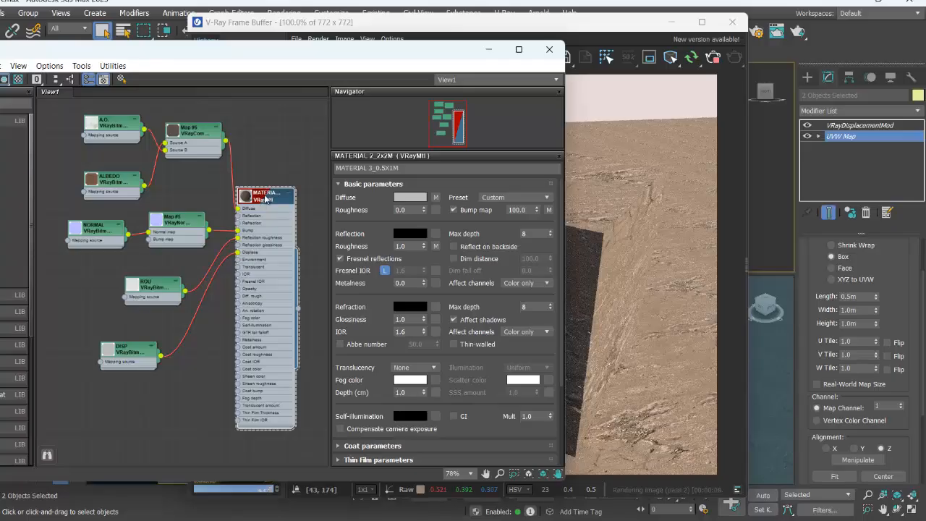
{"action": "left_click", "coordinate": [340, 184]}
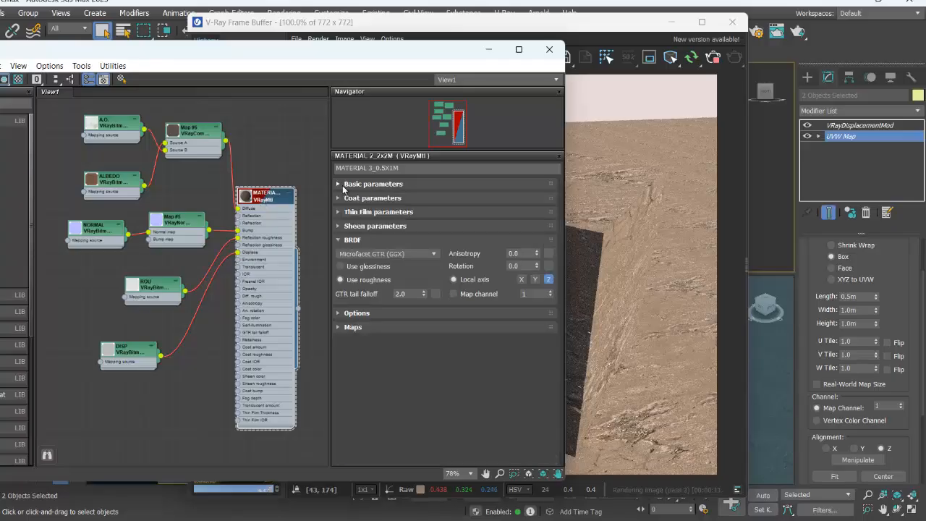
{"action": "left_click", "coordinate": [353, 328]}
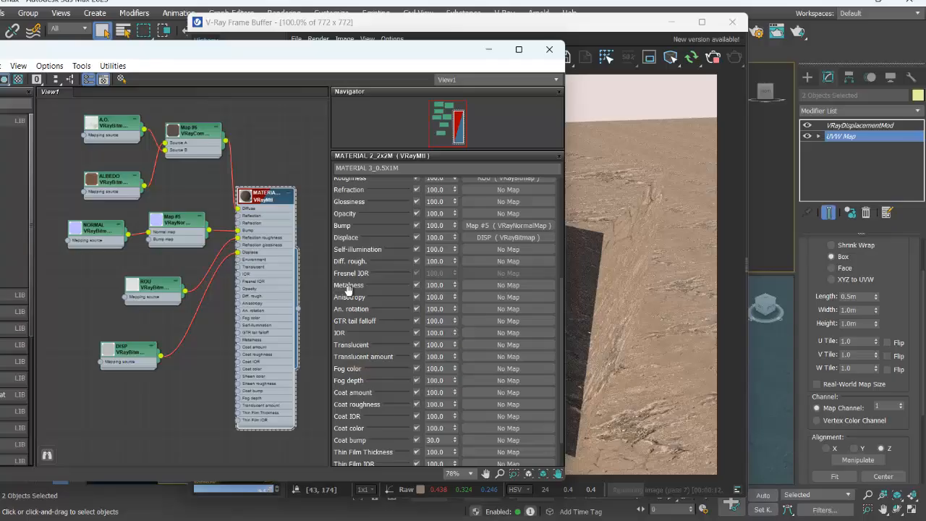
{"action": "left_click", "coordinate": [417, 238]}
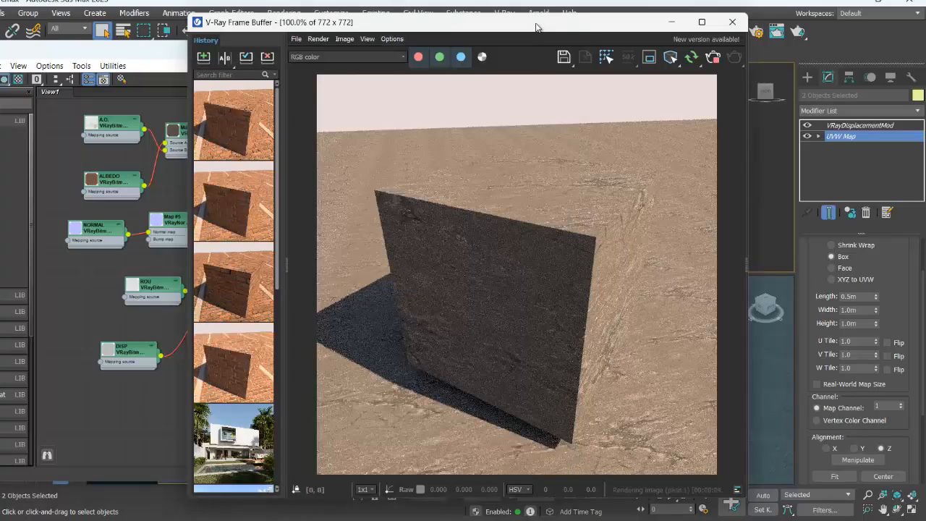
{"action": "left_click", "coordinate": [537, 27]}
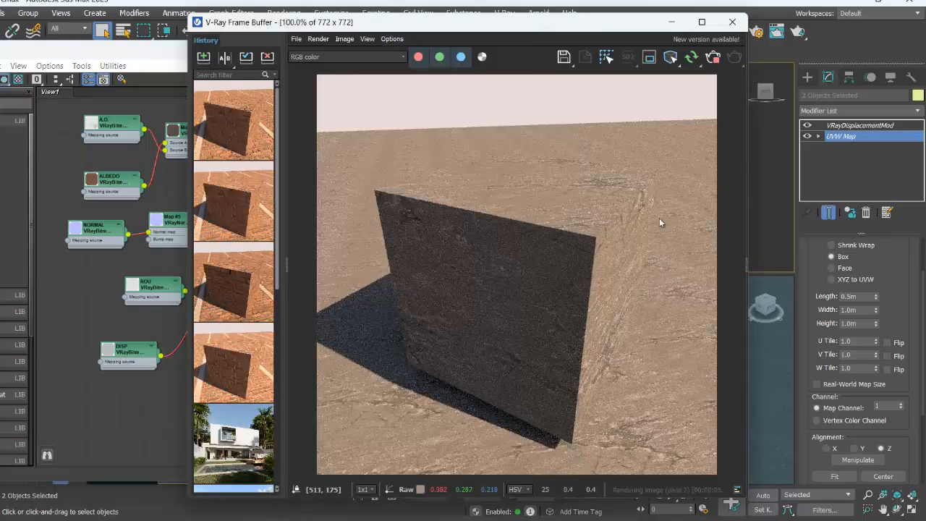
{"action": "left_click", "coordinate": [808, 126]}
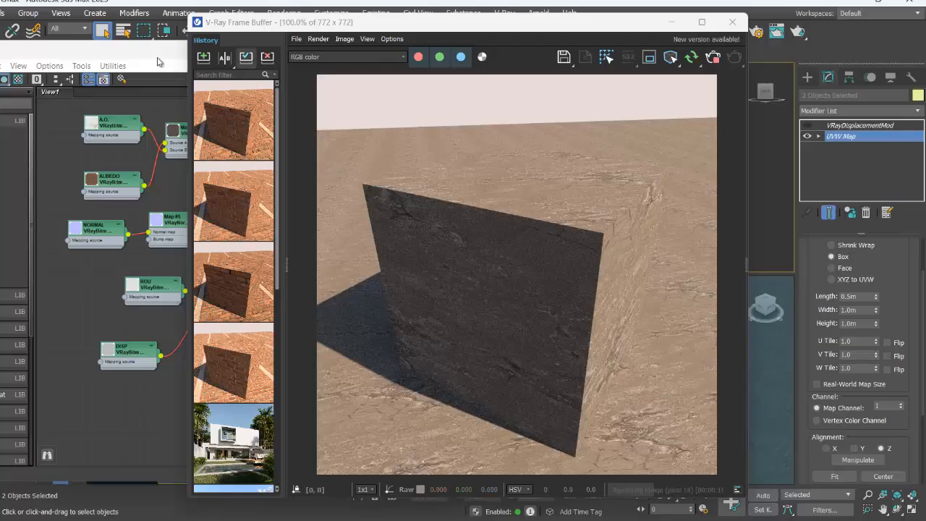
Add MATERIAL 3_0.5X1M to LIBRERÍA DE PRUEBA.mat, save the library and check its file in the MATERIALES PBR folder
{"action": "left_click_drag", "start_coordinate": [142, 57], "coordinate": [181, 58]}
{"action": "left_click_drag", "start_coordinate": [241, 58], "coordinate": [374, 58]}
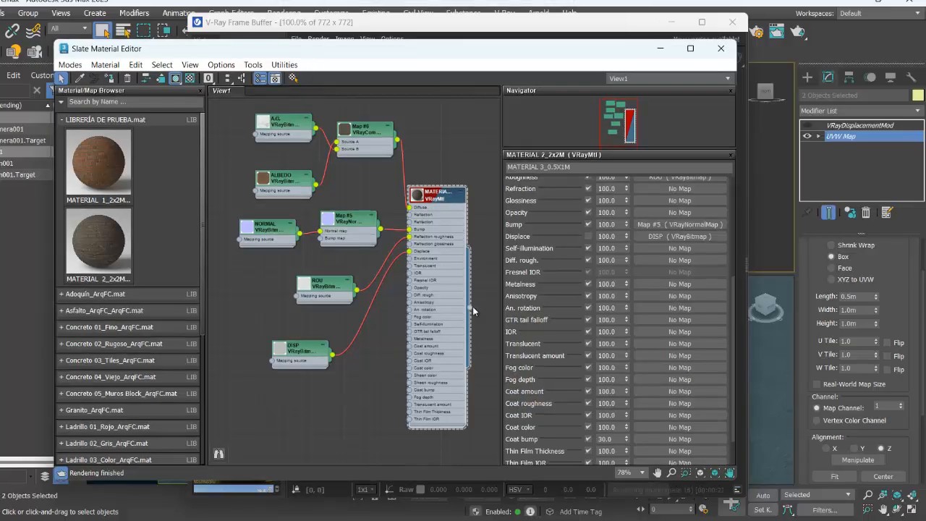
{"action": "left_click_drag", "start_coordinate": [469, 308], "coordinate": [157, 226]}
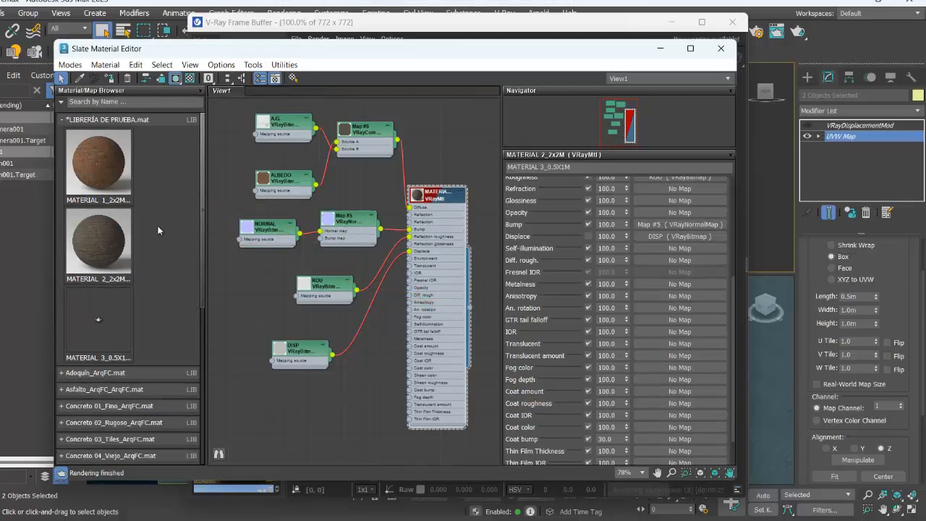
{"action": "right_click", "coordinate": [128, 120]}
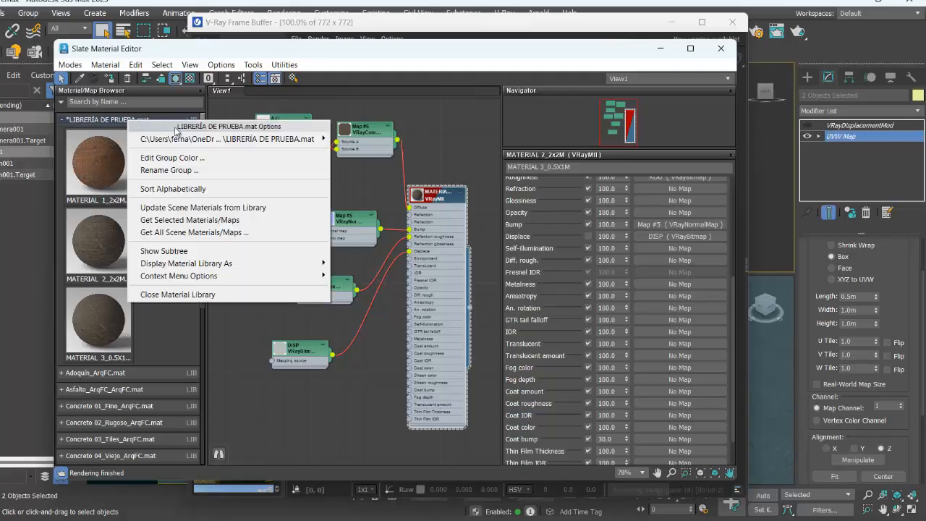
{"action": "mouse_move", "coordinate": [303, 139]}
{"action": "left_click", "coordinate": [373, 160]}
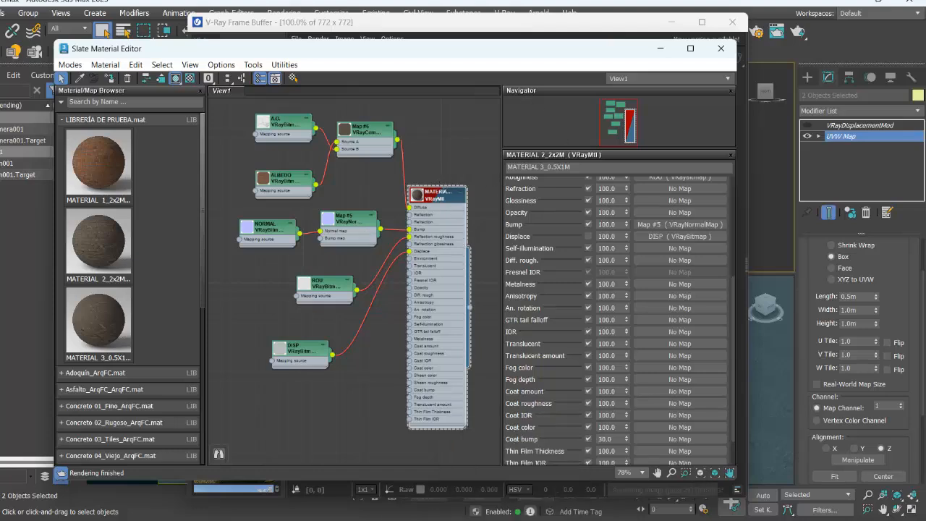
{"action": "left_click", "coordinate": [434, 455]}
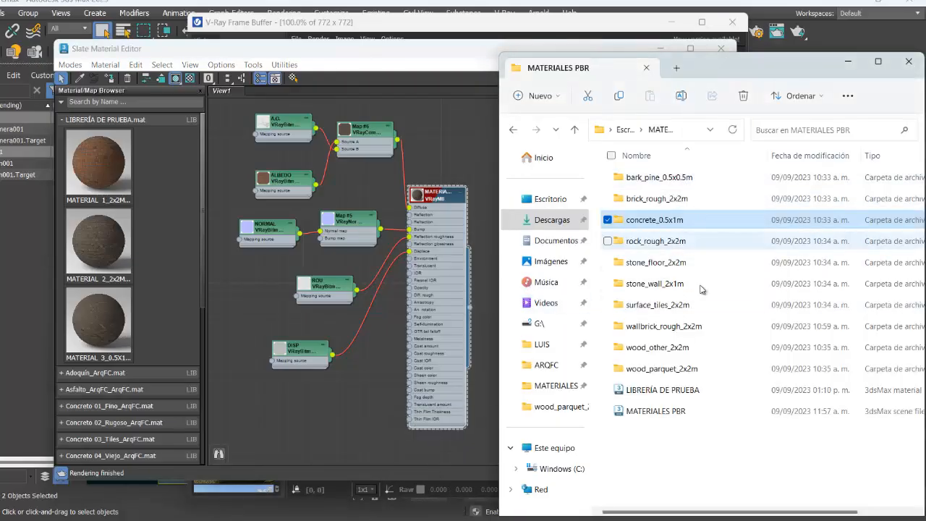
{"action": "left_click", "coordinate": [435, 155]}
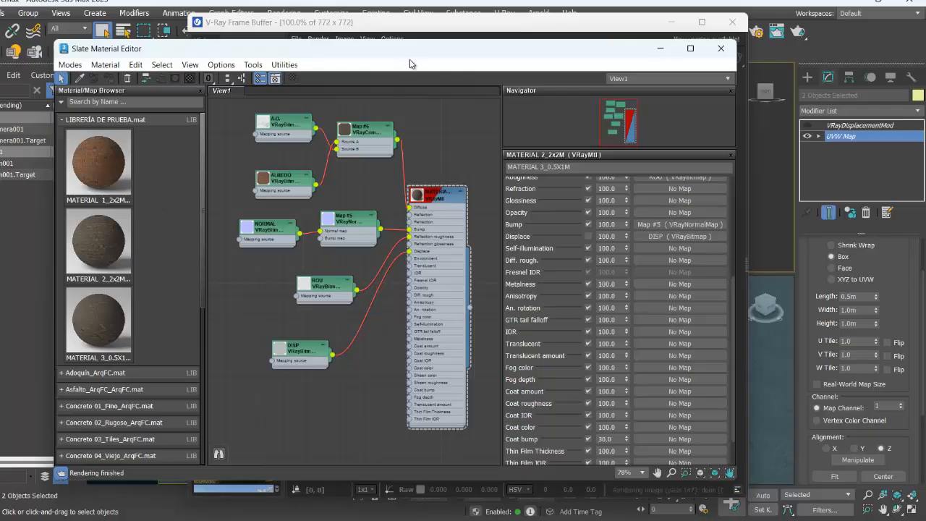
Load MATERIAL 1_2x2M from LIBRERÍA DE PRUEBA.mat into View1, below the concrete material's node network
{"action": "left_click_drag", "start_coordinate": [413, 57], "coordinate": [229, 66]}
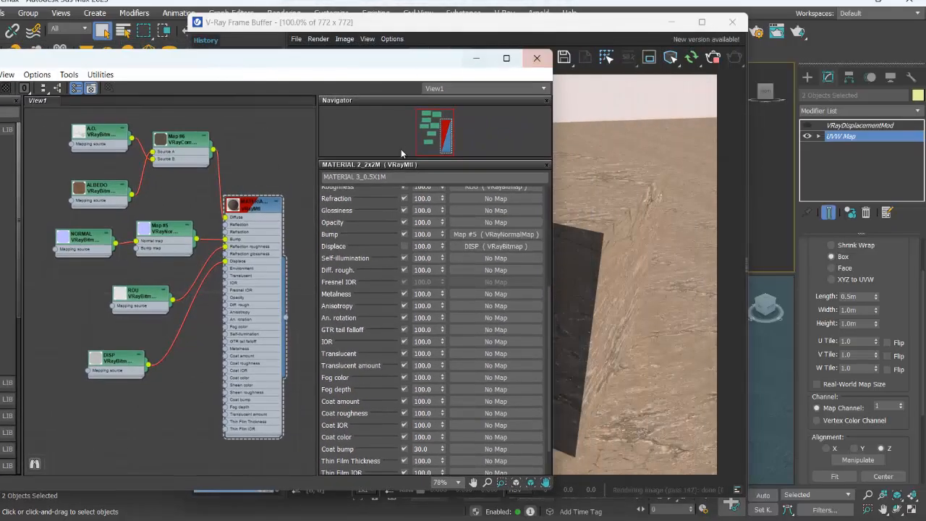
{"action": "scroll", "coordinate": [239, 256], "scroll_direction": "down", "scroll_amount": 5}
{"action": "left_click_drag", "start_coordinate": [224, 70], "coordinate": [317, 55]}
{"action": "middle_click_drag", "start_coordinate": [216, 206], "coordinate": [168, 131]}
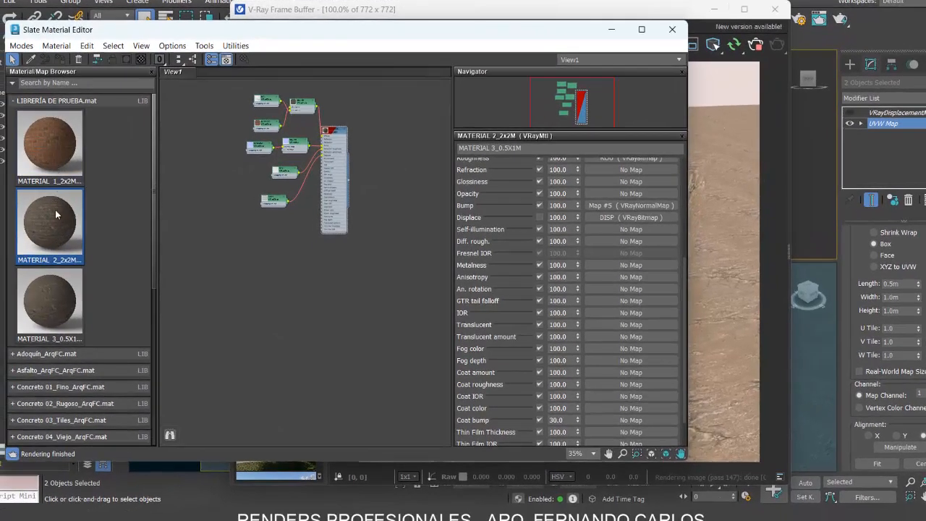
{"action": "left_click", "coordinate": [53, 161]}
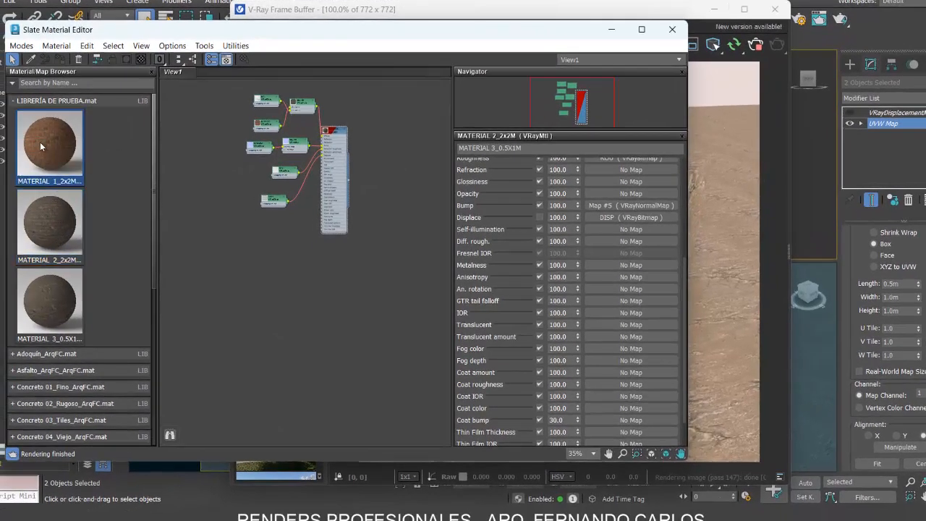
{"action": "left_click_drag", "start_coordinate": [324, 329], "coordinate": [326, 330]}
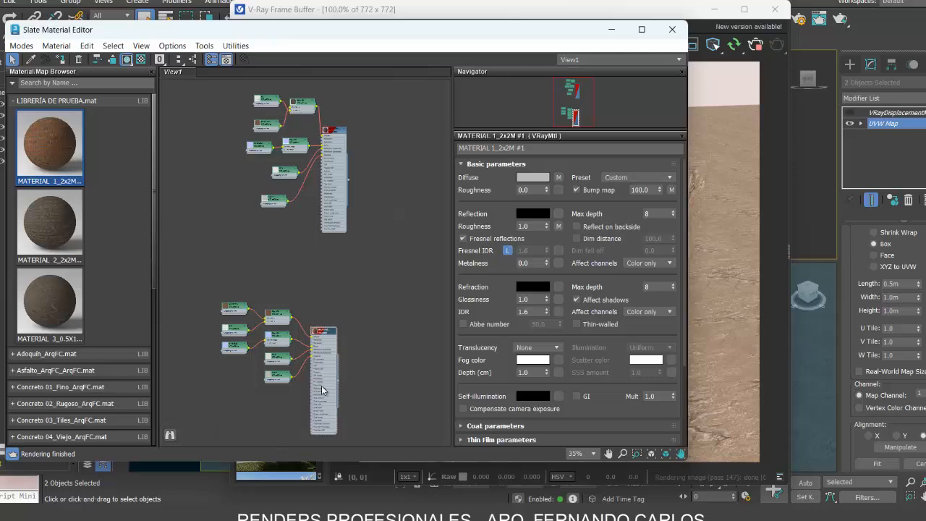
{"action": "scroll", "coordinate": [316, 334], "scroll_direction": "up", "scroll_amount": 6}
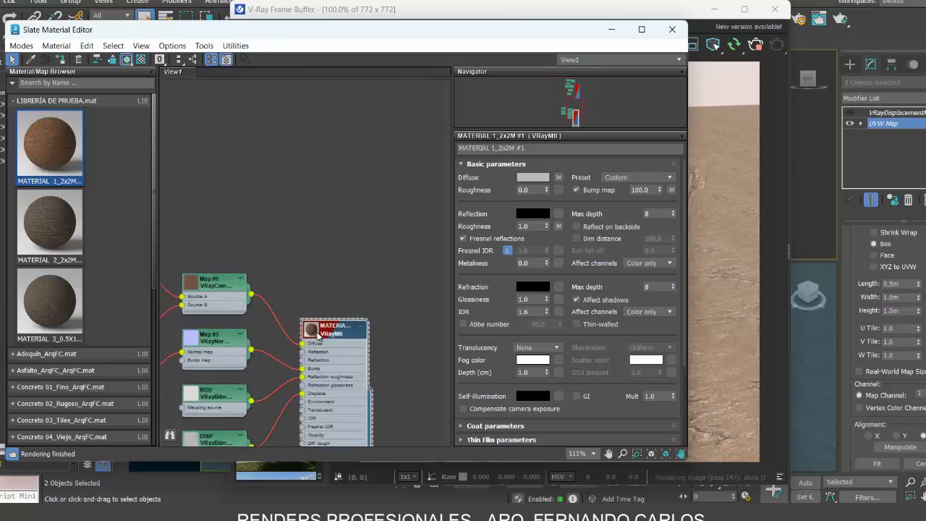
Arrange the Slate Material Editor and the V-Ray Frame Buffer side by side, with the material editor active
{"action": "left_click_drag", "start_coordinate": [424, 38], "coordinate": [352, 43]}
{"action": "left_click_drag", "start_coordinate": [553, 18], "coordinate": [819, 46]}
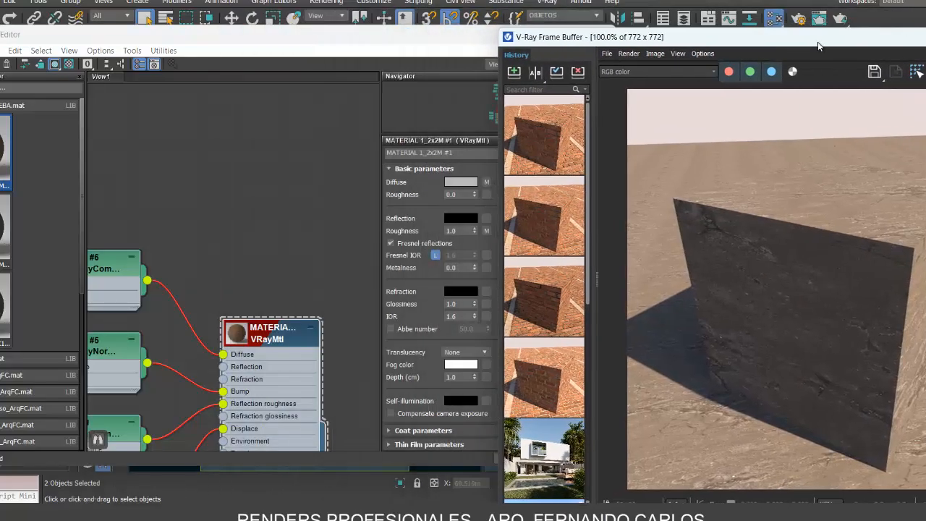
{"action": "left_click", "coordinate": [48, 36]}
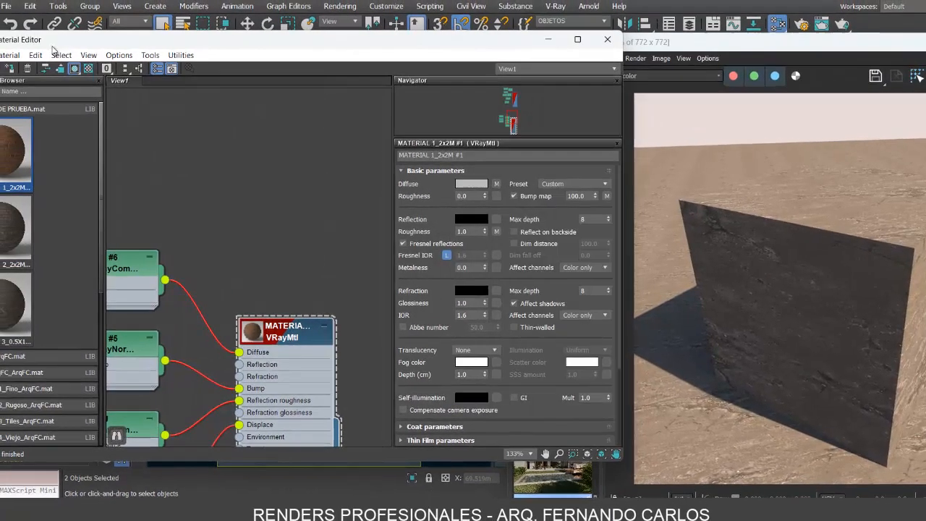
Assign the loaded MATERIAL 1_2x2M #1 to the two selected objects, check the render, and bring the Slate Material Editor back in front
{"action": "left_click", "coordinate": [17, 72]}
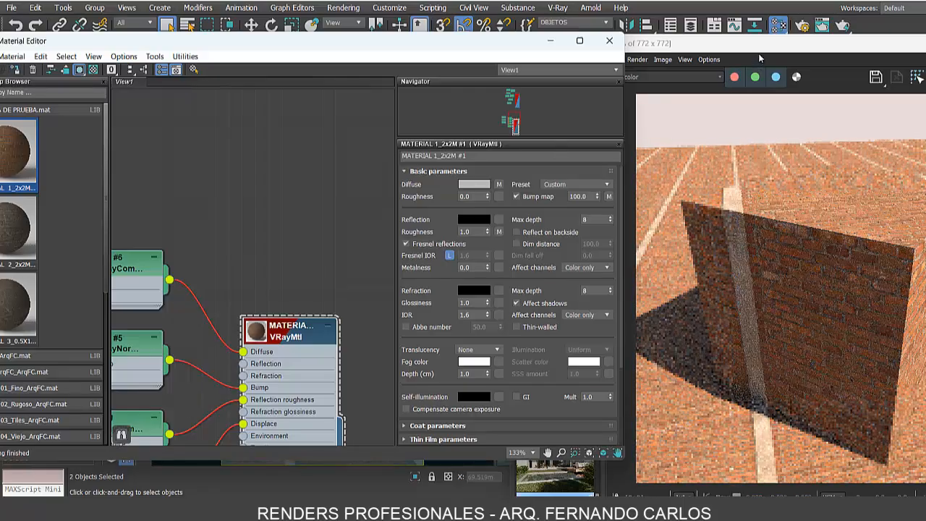
{"action": "left_click_drag", "start_coordinate": [761, 50], "coordinate": [501, 50]}
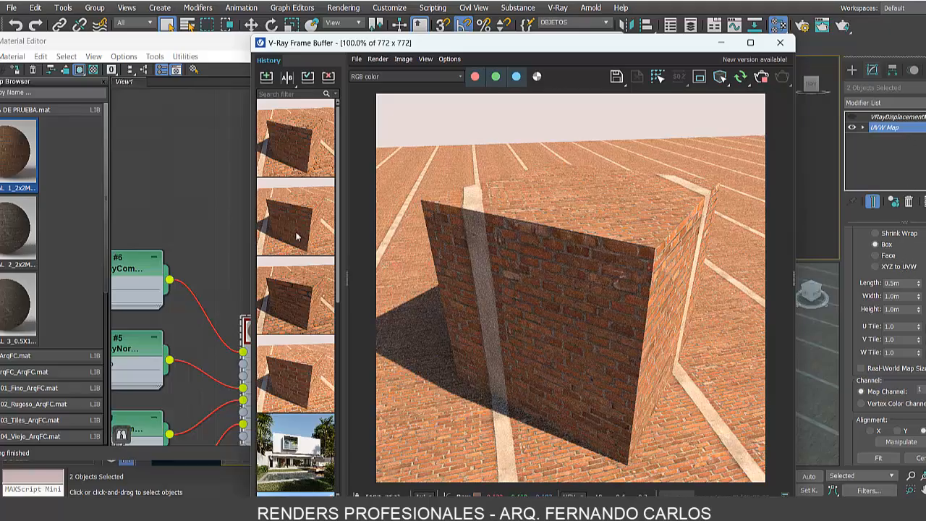
{"action": "left_click", "coordinate": [236, 149]}
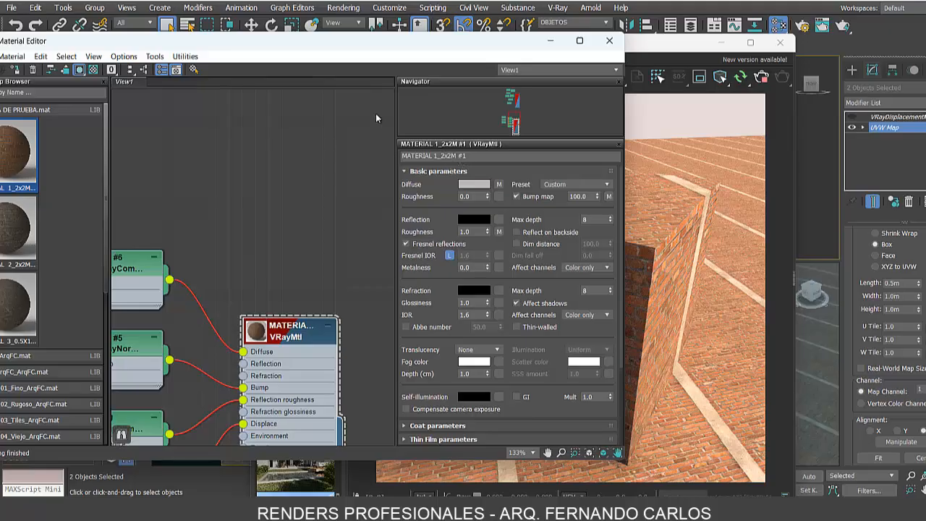
{"action": "left_click_drag", "start_coordinate": [337, 50], "coordinate": [372, 51]}
{"action": "left_click_drag", "start_coordinate": [453, 52], "coordinate": [534, 52]}
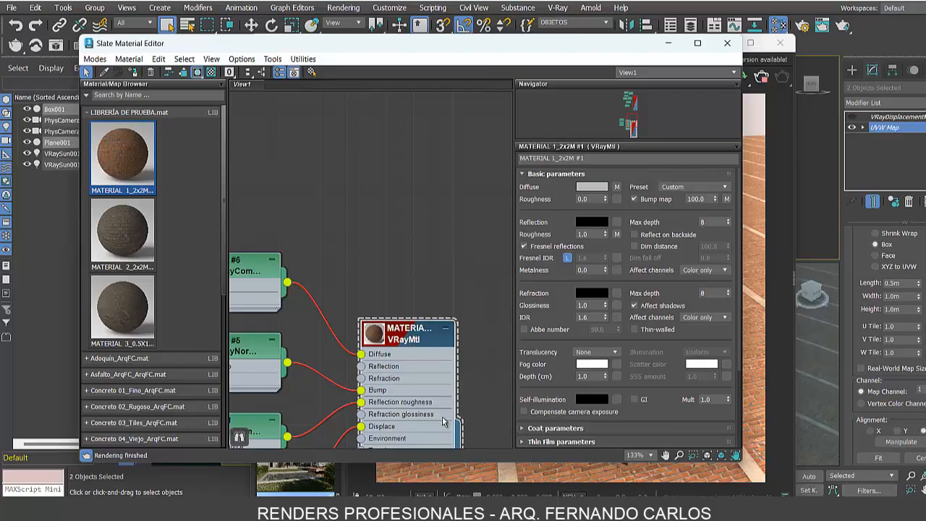
Rename the loaded brick material as MATERIAL 1_2x2M and store it back in LIBRERÍA DE PRUEBA.mat over the existing entry
{"action": "middle_click_drag", "start_coordinate": [438, 395], "coordinate": [434, 273]}
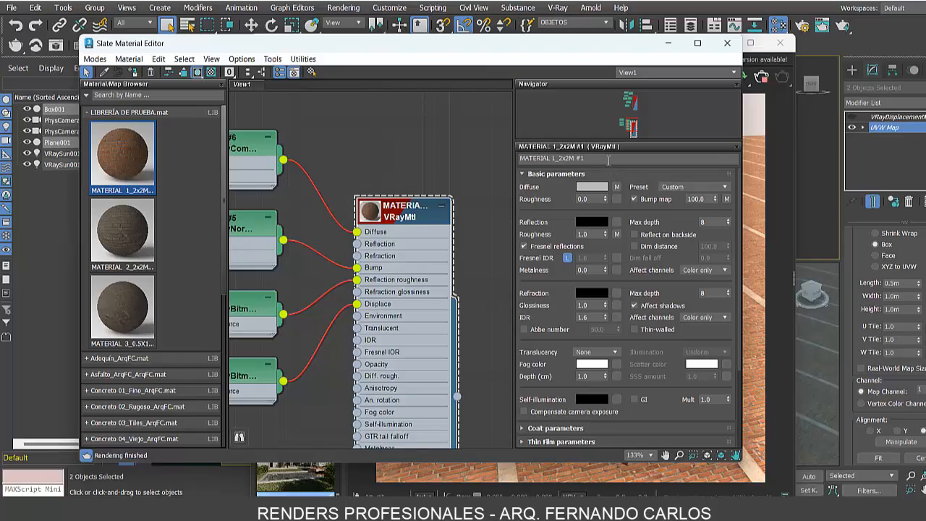
{"action": "left_click_drag", "start_coordinate": [607, 159], "coordinate": [577, 159]}
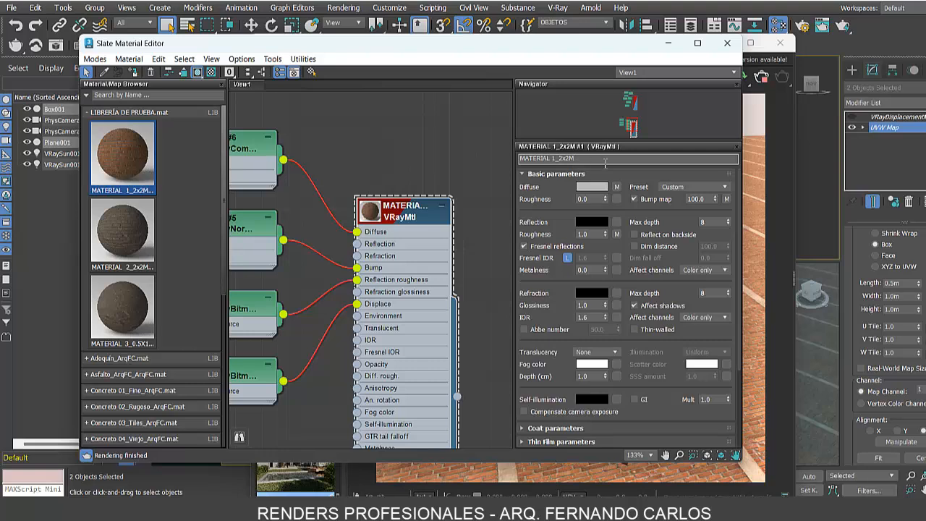
{"action": "key", "text": "Return"}
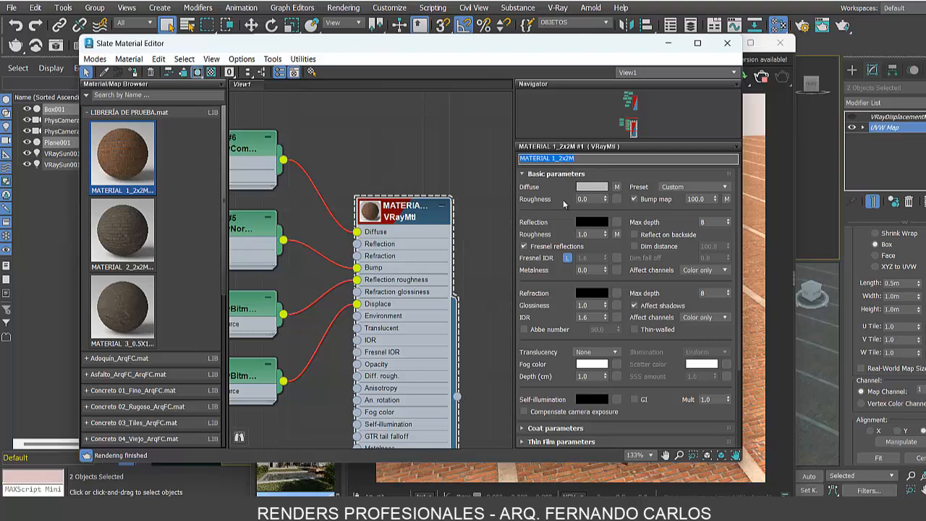
{"action": "left_click_drag", "start_coordinate": [457, 394], "coordinate": [131, 154]}
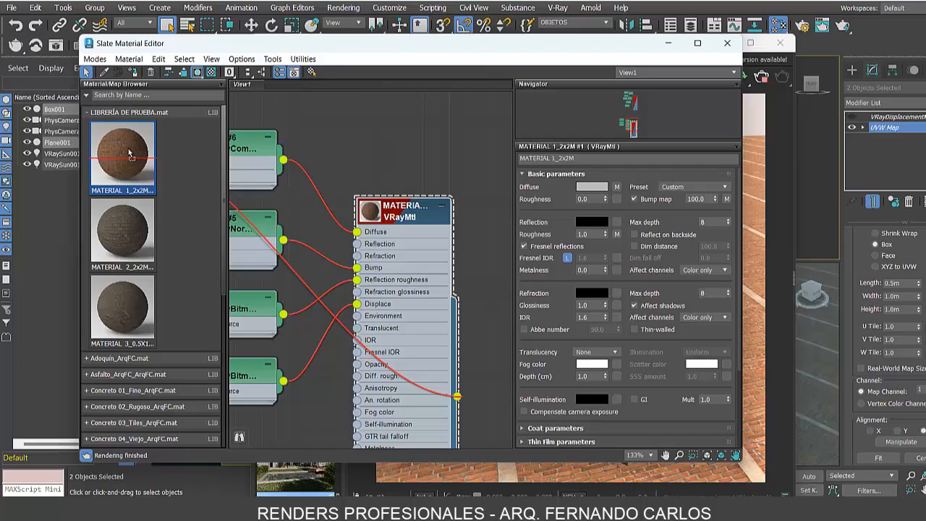
{"action": "left_click_drag", "start_coordinate": [129, 152], "coordinate": [129, 153]}
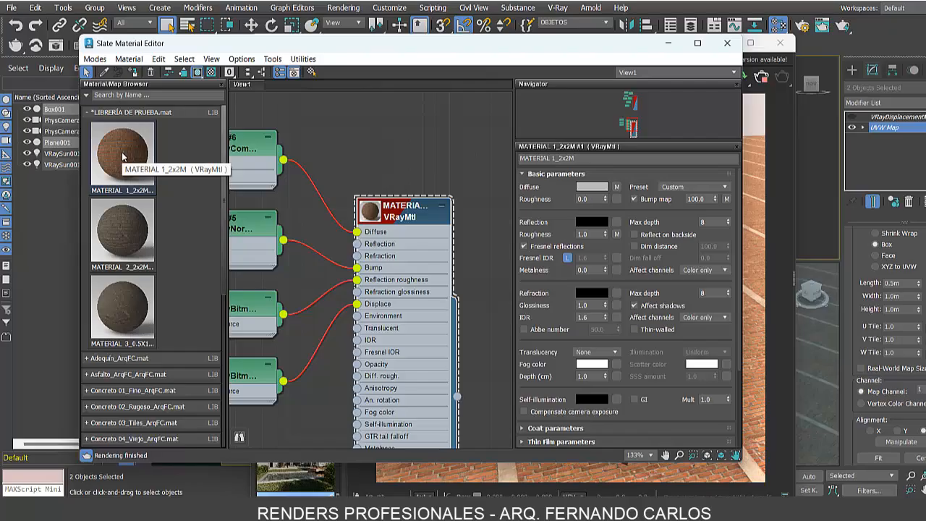
{"action": "right_click", "coordinate": [124, 155]}
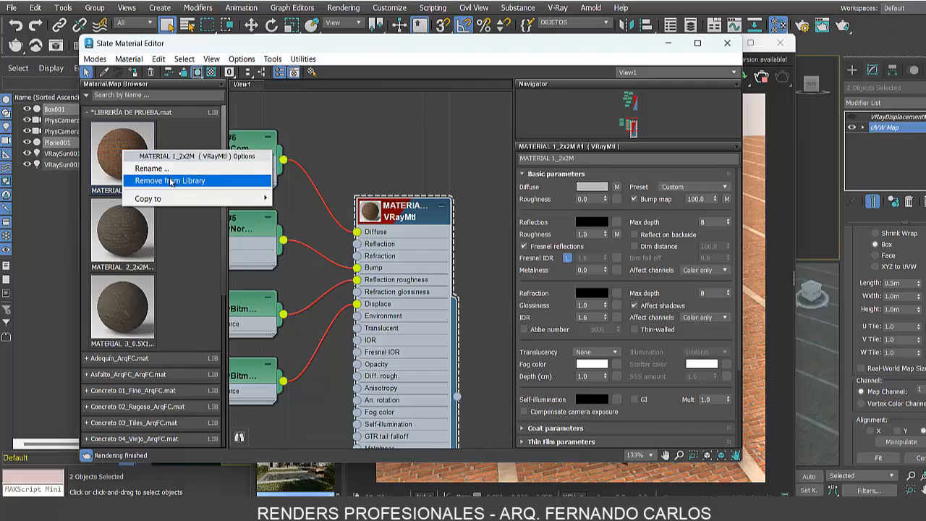
{"action": "mouse_move", "coordinate": [173, 201]}
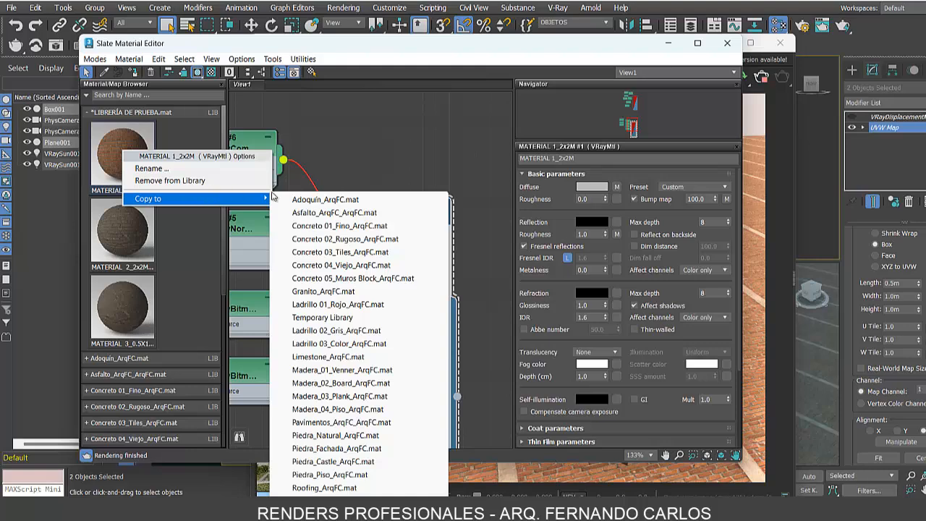
{"action": "left_click", "coordinate": [374, 142]}
{"action": "scroll", "coordinate": [435, 167], "scroll_direction": "down", "scroll_amount": 8}
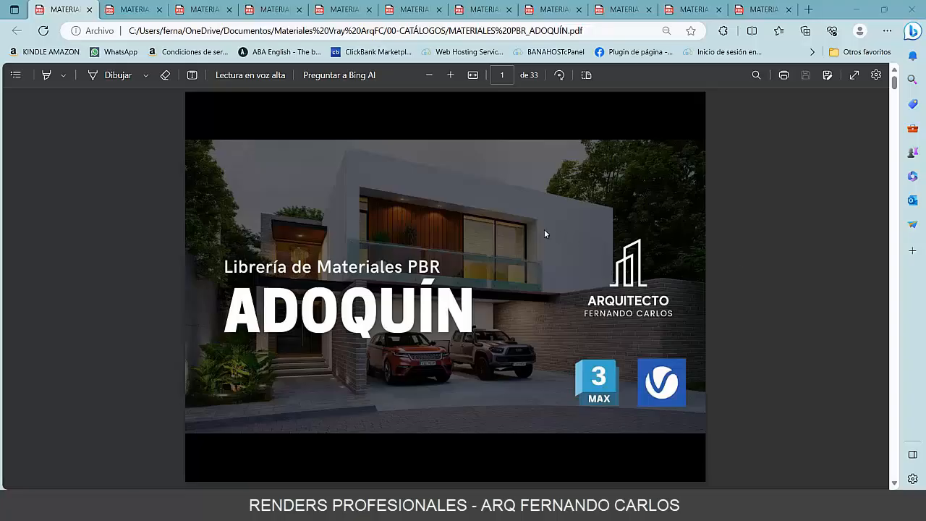
Look through the covers of the PBR material PDF catalogues in the browser, from Asfalto to Suelo Rocoso
{"action": "left_click", "coordinate": [134, 9]}
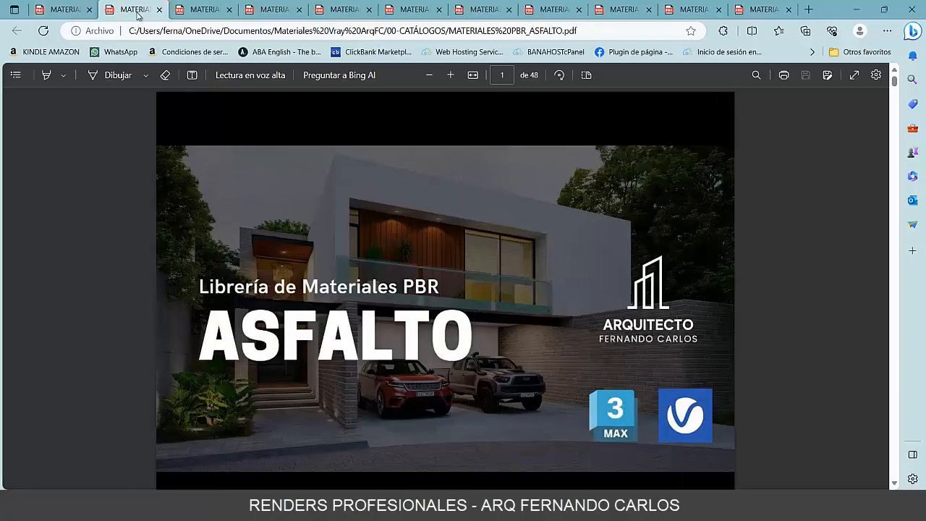
{"action": "left_click", "coordinate": [201, 10]}
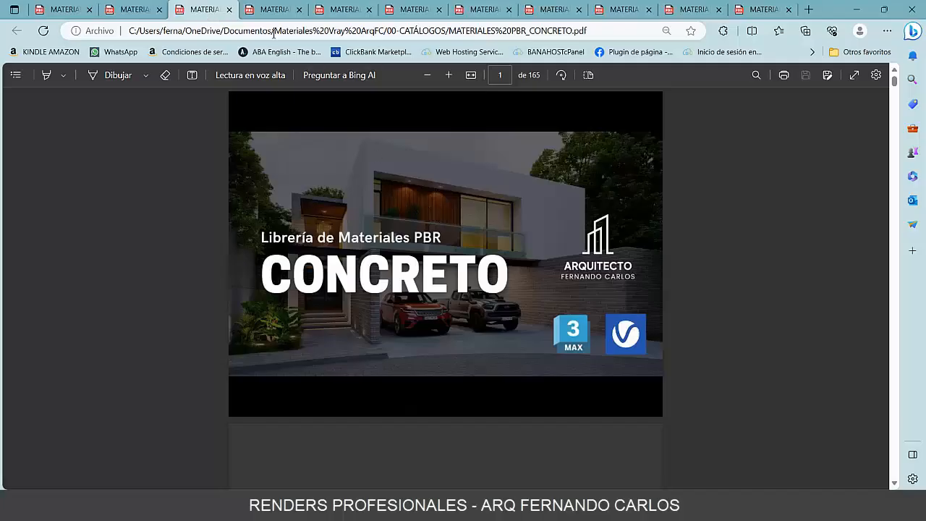
{"action": "left_click", "coordinate": [271, 9]}
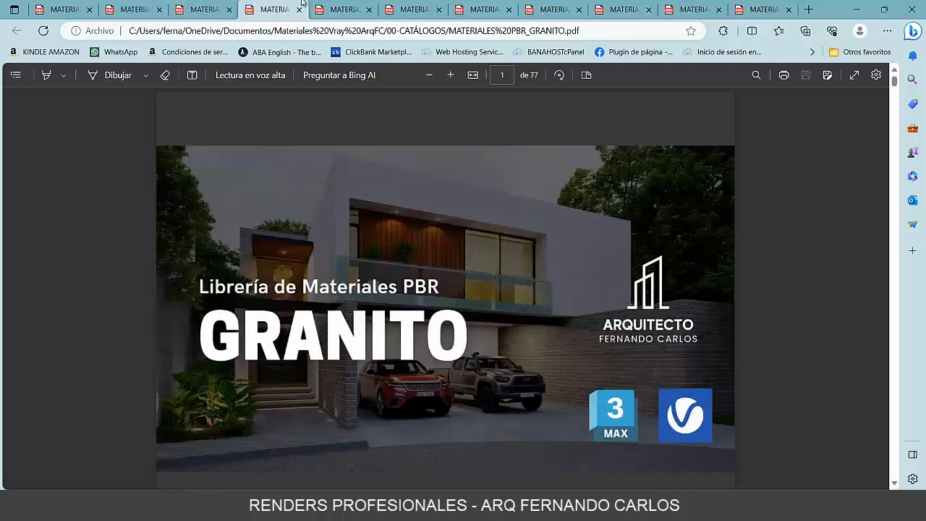
{"action": "left_click", "coordinate": [341, 10]}
{"action": "left_click", "coordinate": [410, 10]}
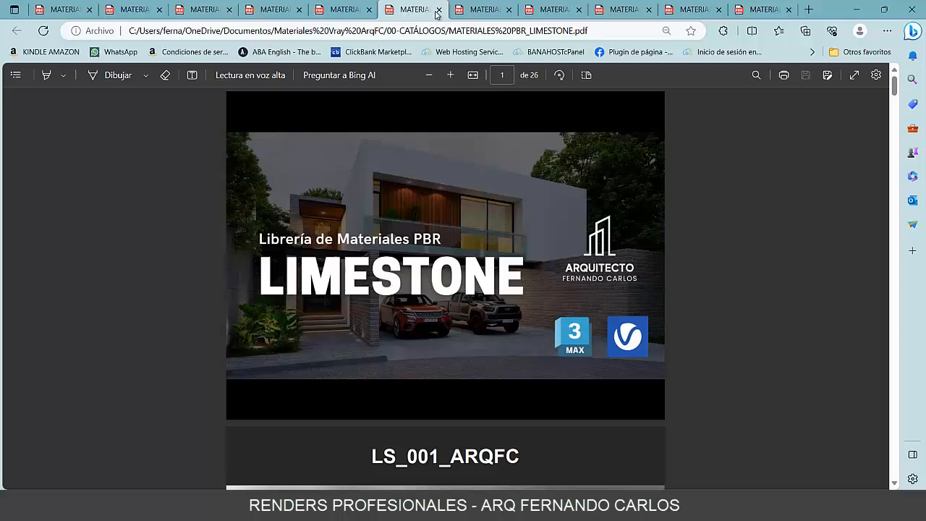
{"action": "left_click", "coordinate": [479, 10]}
{"action": "left_click", "coordinate": [552, 10]}
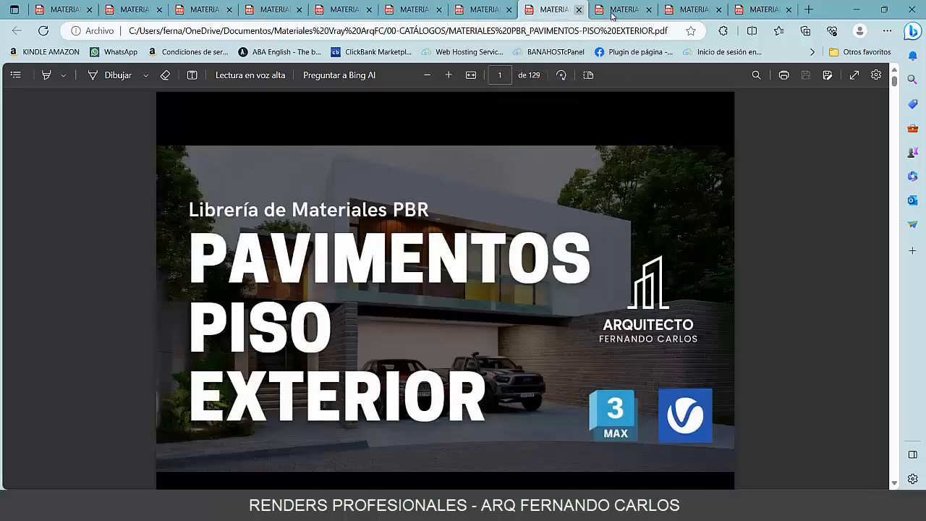
{"action": "left_click", "coordinate": [616, 13]}
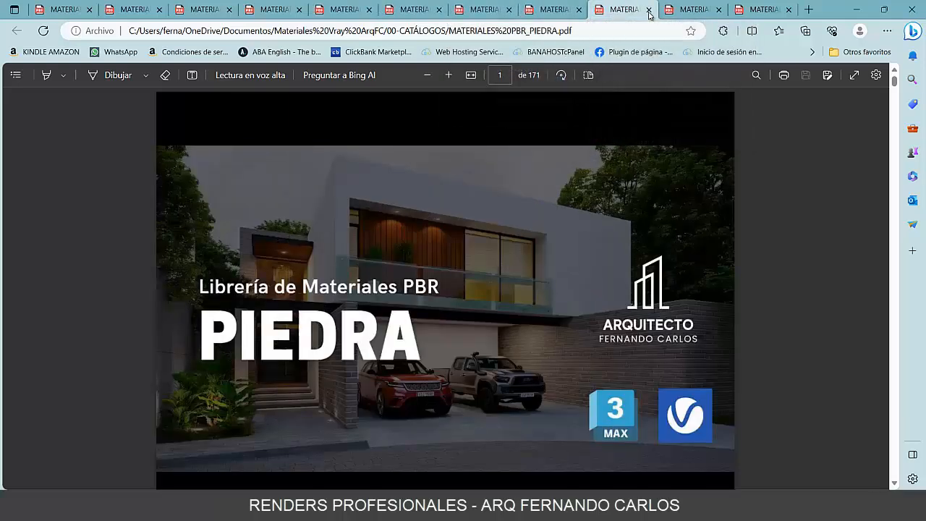
{"action": "left_click", "coordinate": [694, 10]}
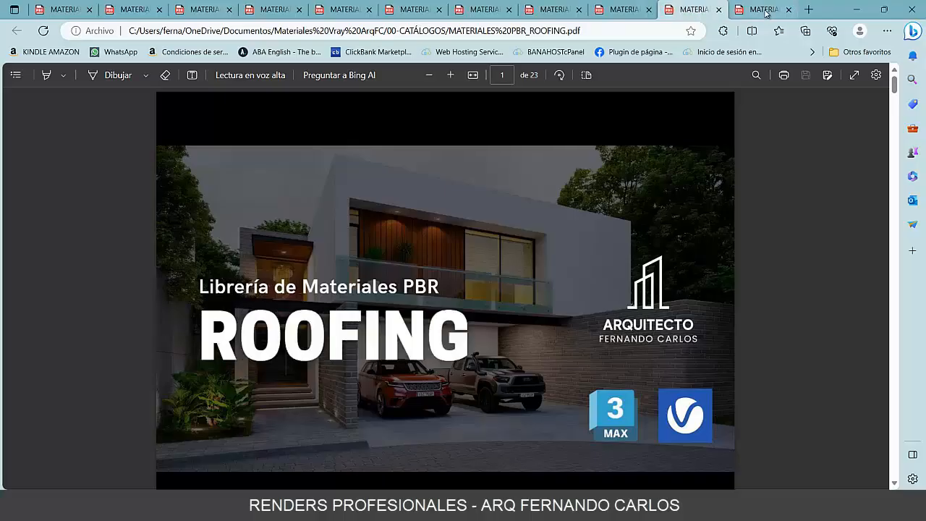
{"action": "left_click", "coordinate": [766, 10]}
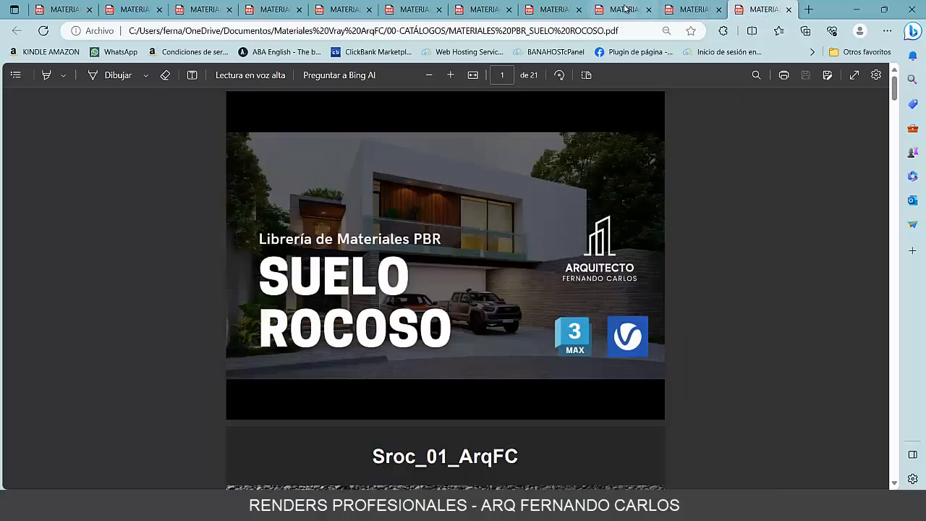
Open the Piedra catalogue and examine the preview and size of Swall_001_ARQFC
{"action": "left_click", "coordinate": [625, 9]}
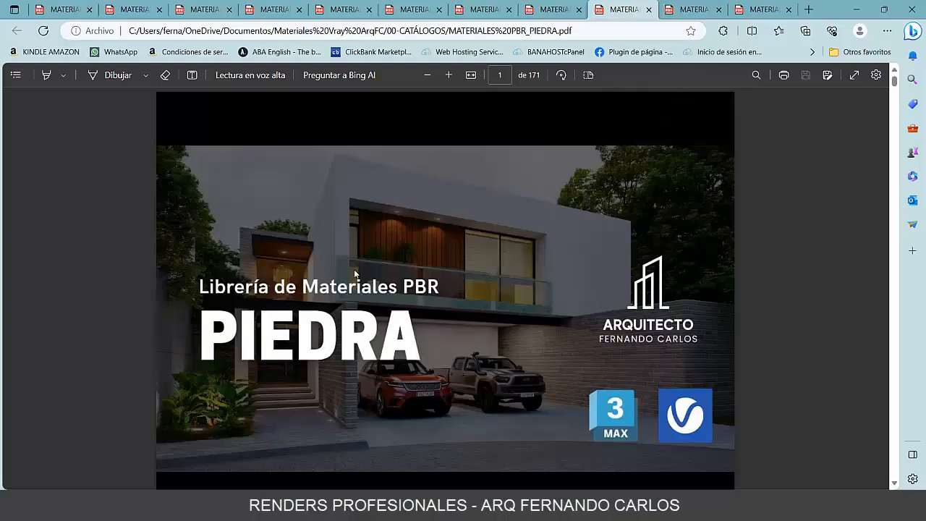
{"action": "scroll", "coordinate": [526, 288], "scroll_direction": "down", "scroll_amount": 10}
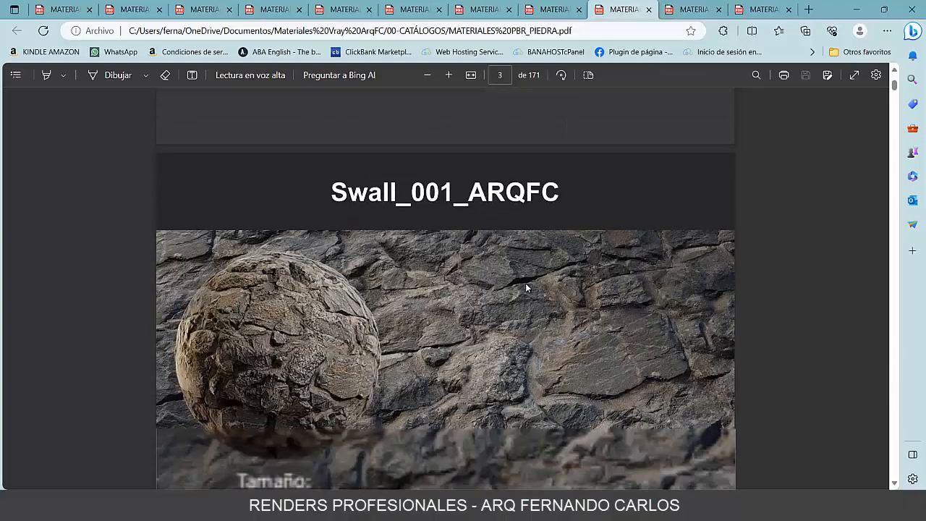
{"action": "scroll", "coordinate": [526, 288], "scroll_direction": "up", "scroll_amount": 1}
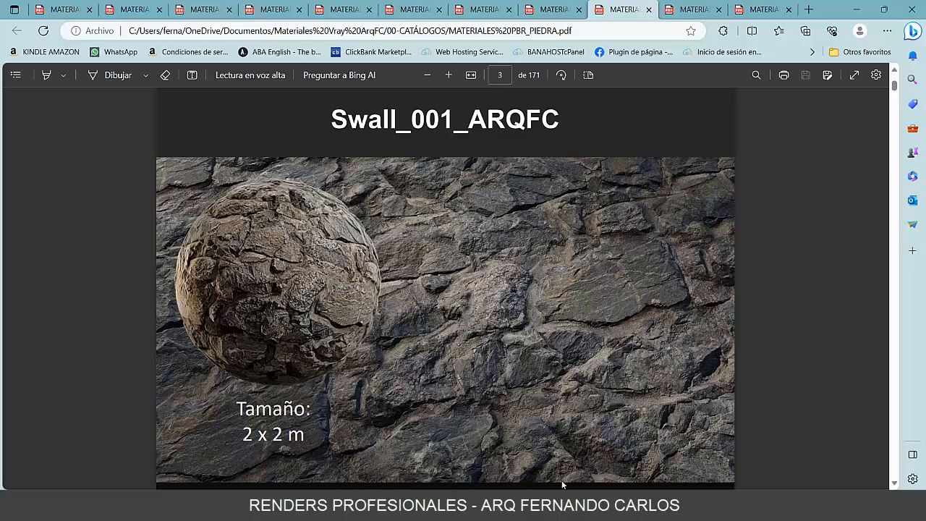
Switch back to 3ds Max, maximize the Slate Material Editor and expand the Piedra_Natural_ArqFC.mat library
{"action": "mouse_move", "coordinate": [561, 479]}
{"action": "left_click", "coordinate": [566, 448]}
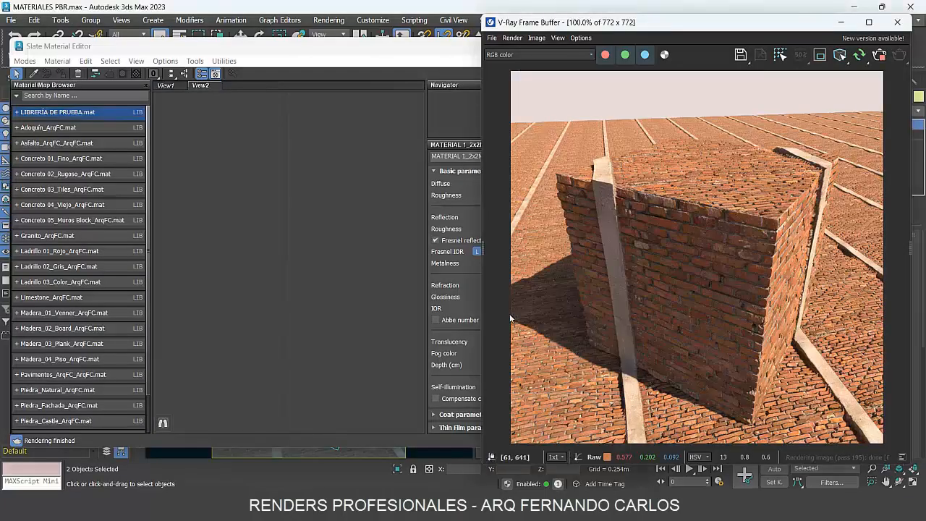
{"action": "left_click", "coordinate": [352, 54]}
{"action": "double_click", "coordinate": [354, 48]}
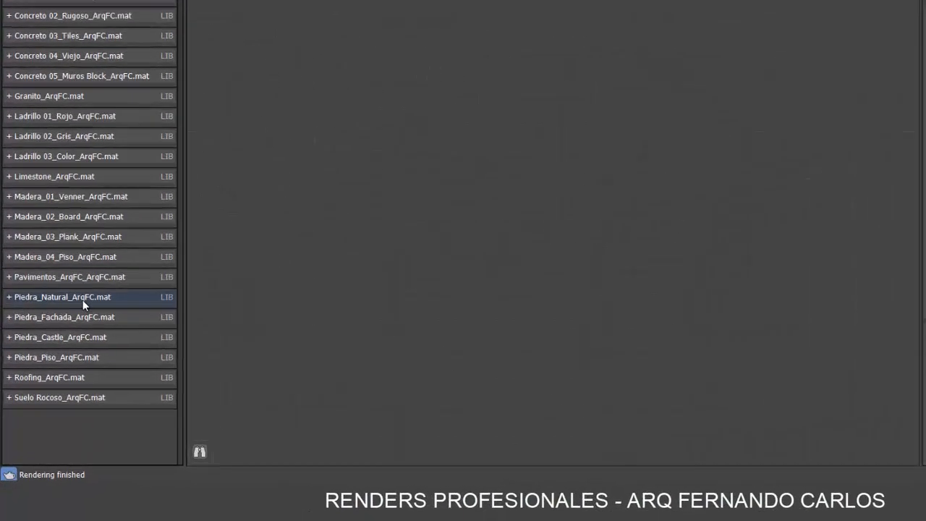
{"action": "left_click", "coordinate": [63, 350]}
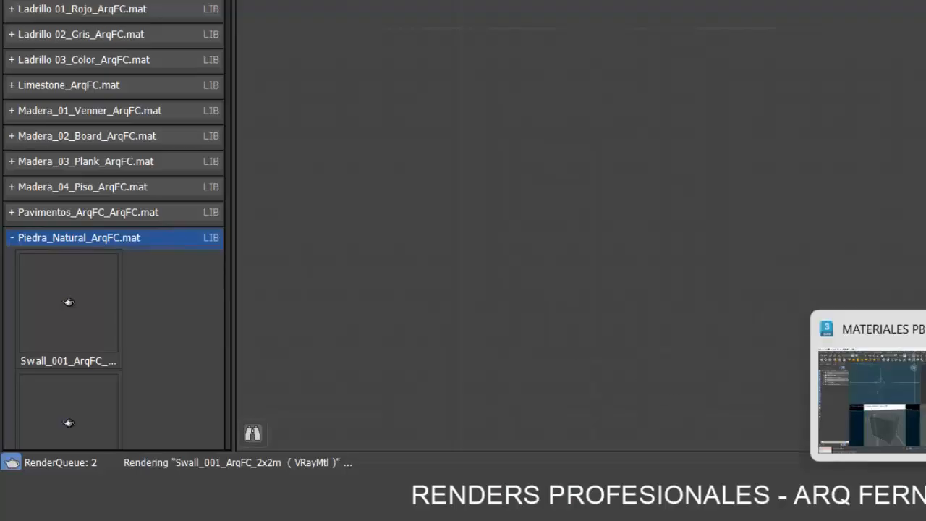
Switch to the Piedra catalogue and examine its Natural section to match it with the material library
{"action": "mouse_move", "coordinate": [914, 502]}
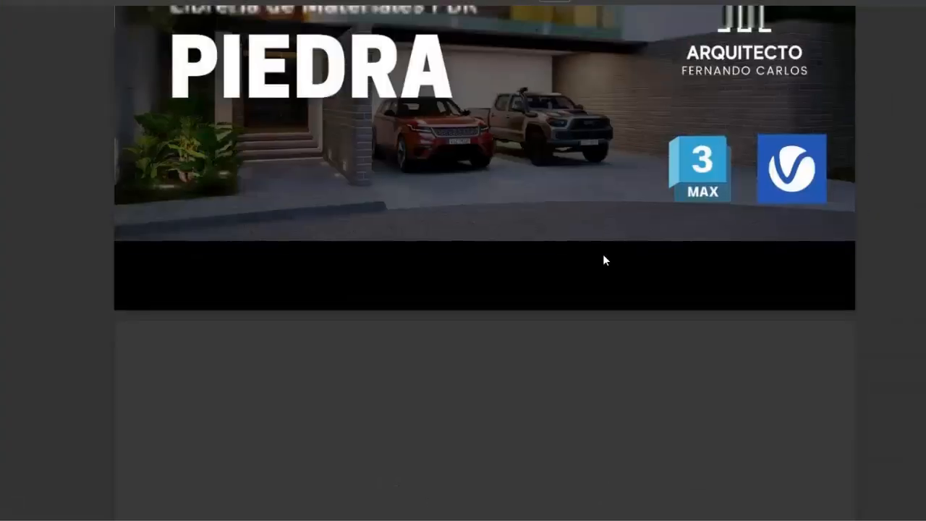
{"action": "scroll", "coordinate": [602, 254], "scroll_direction": "up", "scroll_amount": 3}
{"action": "scroll", "coordinate": [315, 294], "scroll_direction": "down", "scroll_amount": 11}
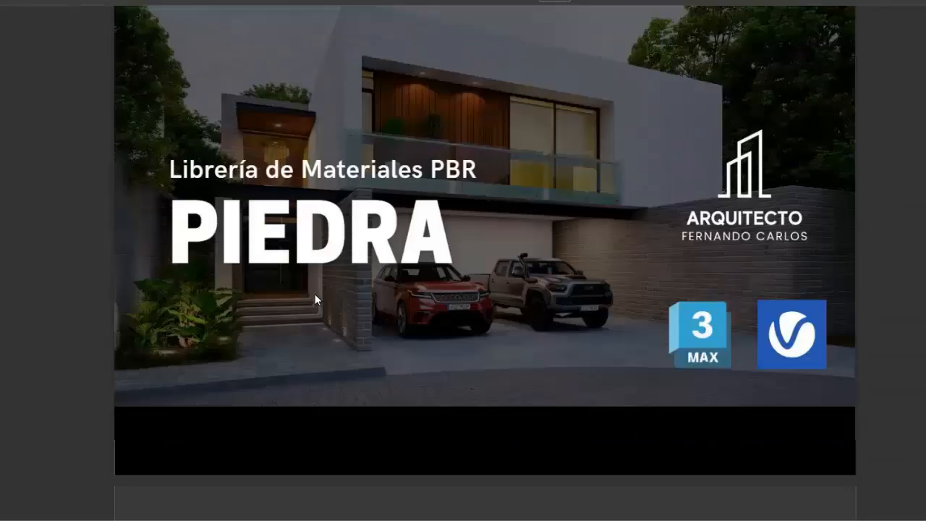
{"action": "scroll", "coordinate": [336, 293], "scroll_direction": "up", "scroll_amount": 4}
{"action": "scroll", "coordinate": [336, 293], "scroll_direction": "up", "scroll_amount": 1}
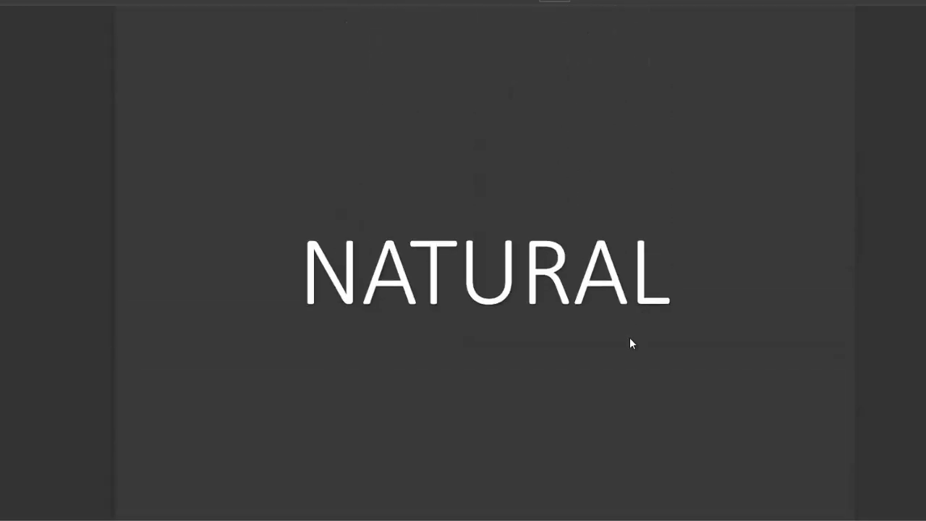
{"action": "scroll", "coordinate": [616, 347], "scroll_direction": "down", "scroll_amount": 4}
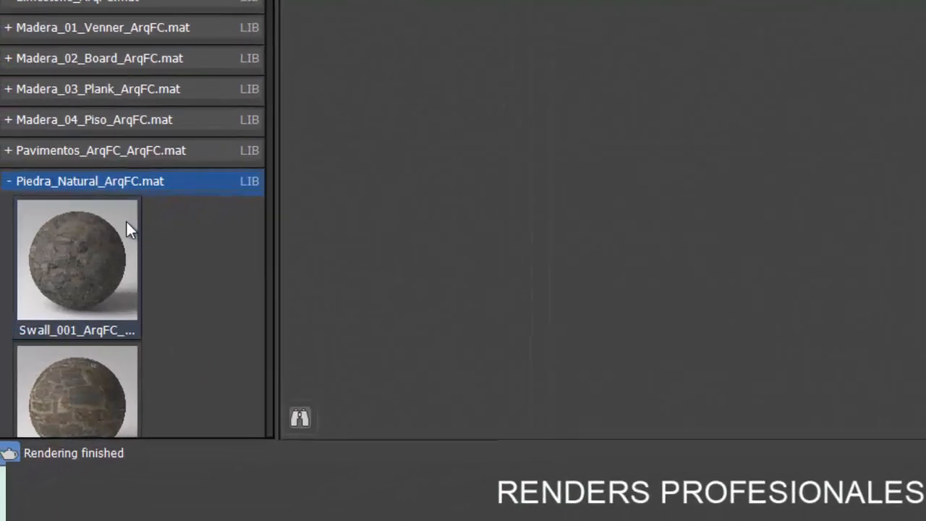
Load Swall_001_ArqFC_2x2m from Piedra_Natural_ArqFC.mat into View2
{"action": "scroll", "coordinate": [129, 229], "scroll_direction": "down", "scroll_amount": 1}
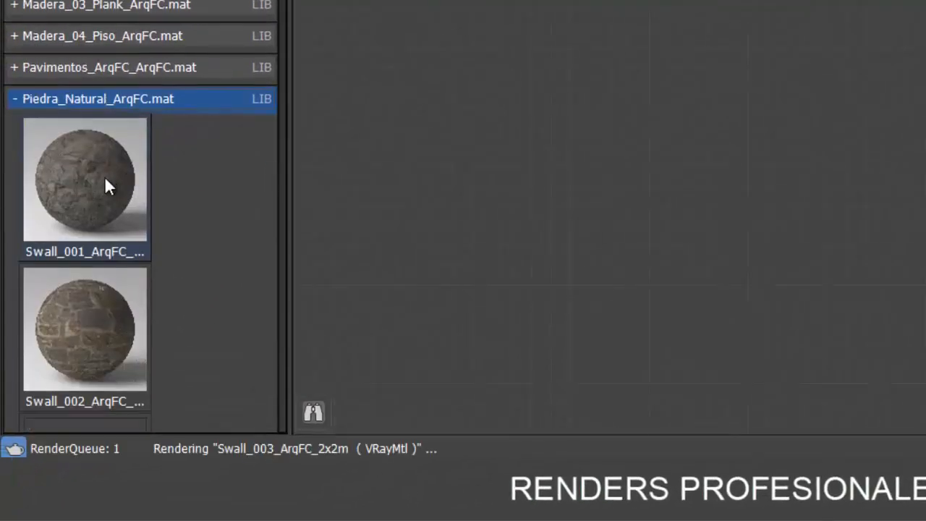
{"action": "left_click", "coordinate": [85, 175]}
{"action": "scroll", "coordinate": [83, 175], "scroll_direction": "down", "scroll_amount": 1}
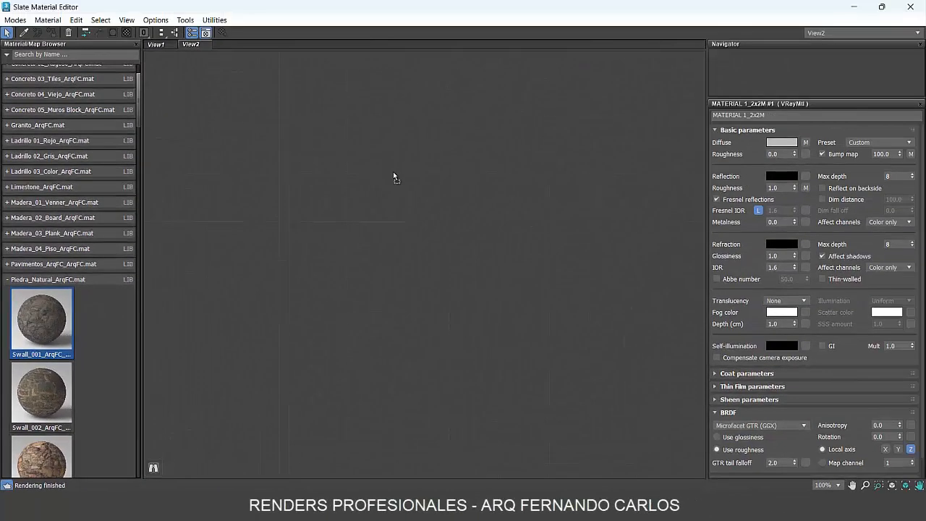
{"action": "left_click_drag", "start_coordinate": [393, 176], "coordinate": [393, 175]}
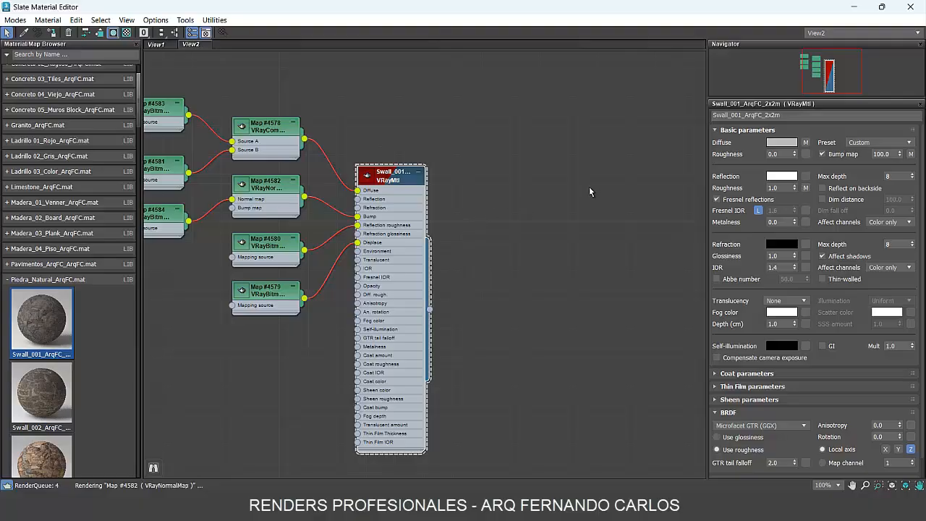
Restore the Slate Material Editor from full screen and arrange it side by side with the V-Ray Frame Buffer
{"action": "left_click", "coordinate": [882, 6]}
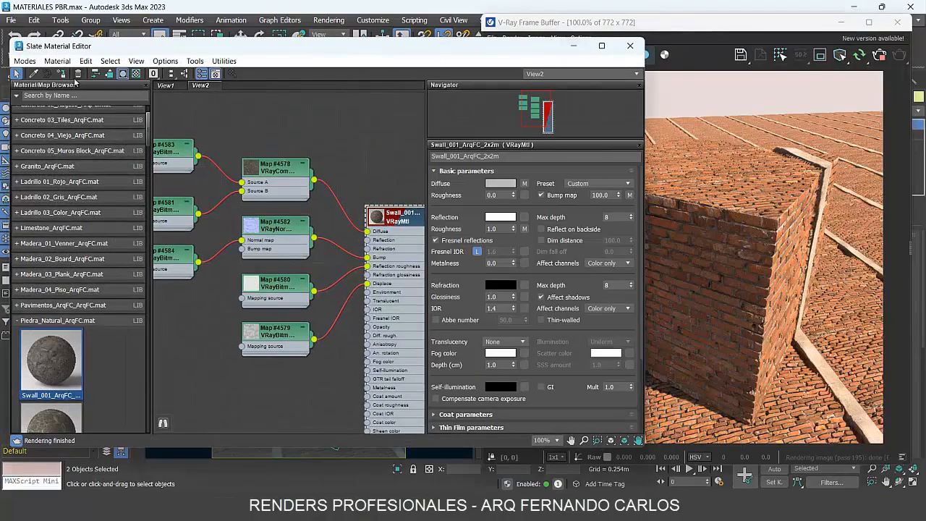
{"action": "left_click_drag", "start_coordinate": [312, 50], "coordinate": [199, 48]}
{"action": "left_click_drag", "start_coordinate": [623, 25], "coordinate": [636, 27]}
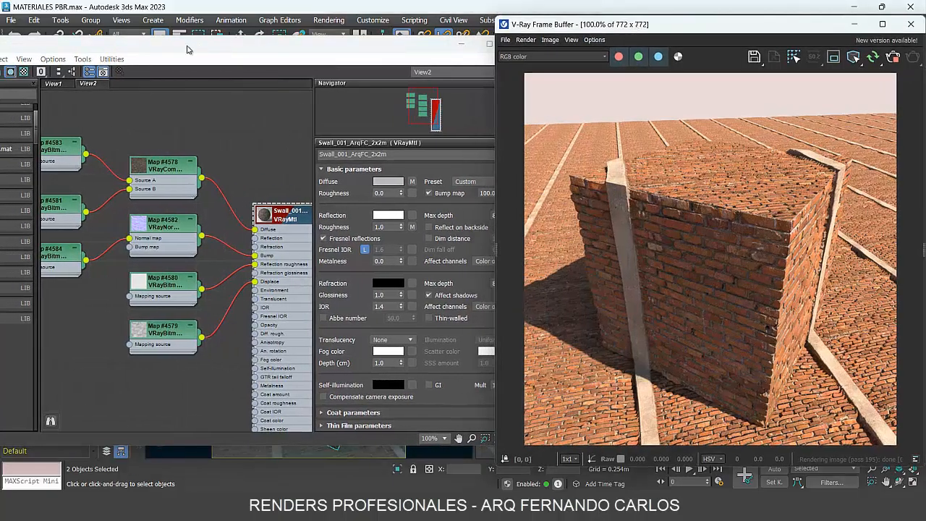
Assign Swall_001_ArqFC_2x2m to the two selected objects, moving the Slate Material Editor as needed
{"action": "left_click_drag", "start_coordinate": [186, 48], "coordinate": [222, 66]}
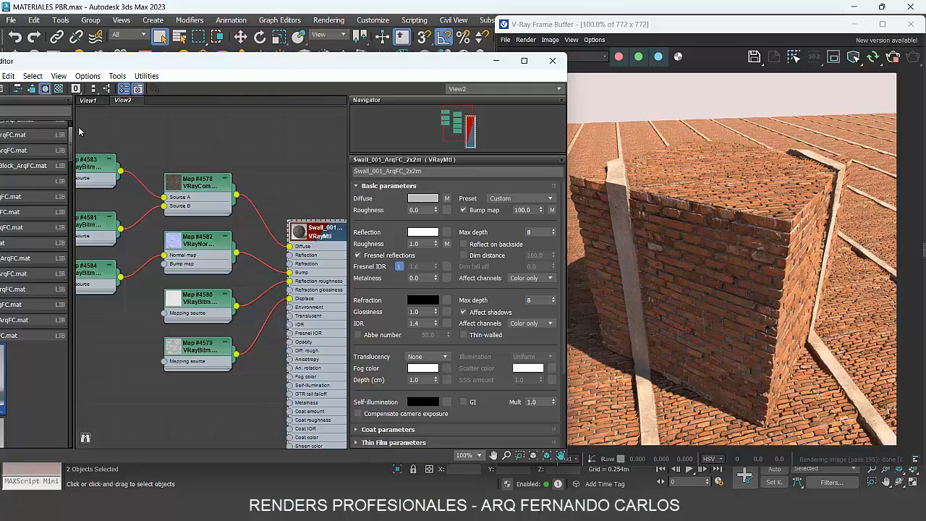
{"action": "left_click_drag", "start_coordinate": [87, 68], "coordinate": [133, 69]}
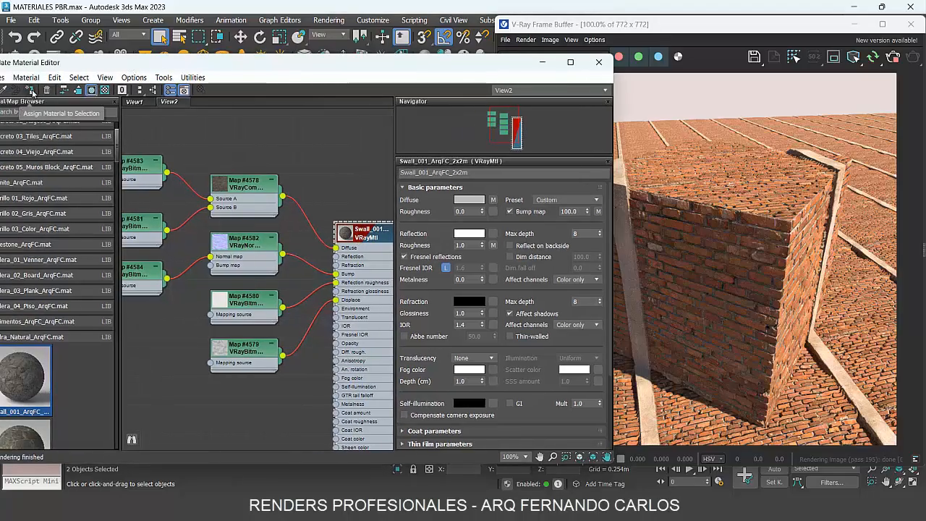
{"action": "left_click", "coordinate": [31, 92]}
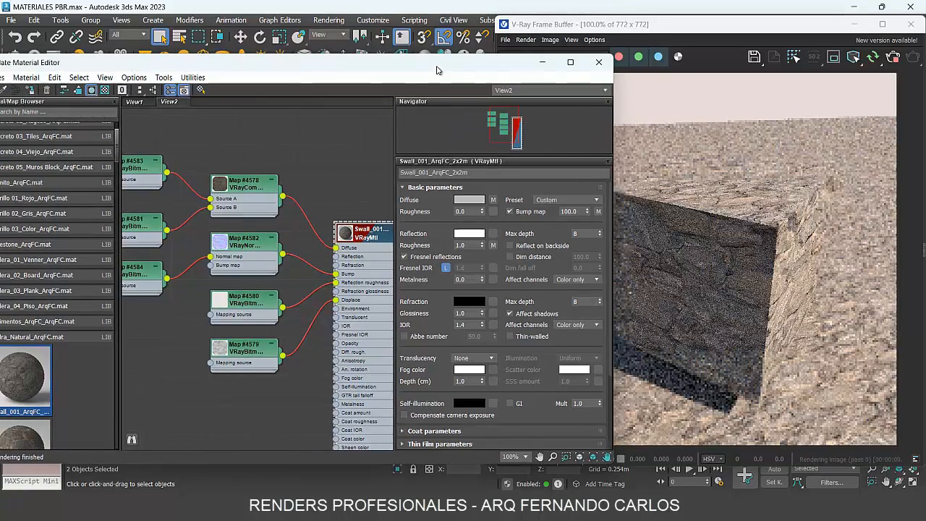
Enable the Displace map in the Maps settings of Swall_001_ArqFC_2x2m
{"action": "left_click_drag", "start_coordinate": [436, 69], "coordinate": [369, 49]}
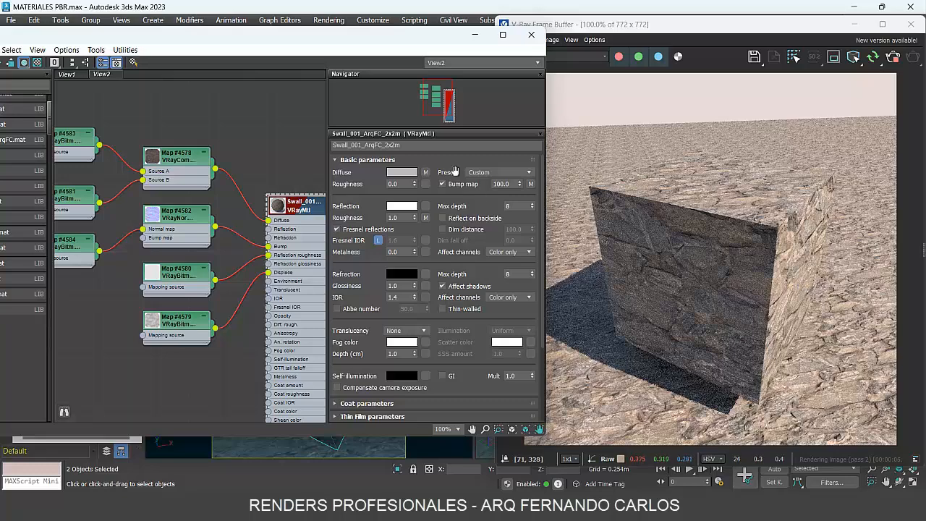
{"action": "left_click", "coordinate": [338, 160]}
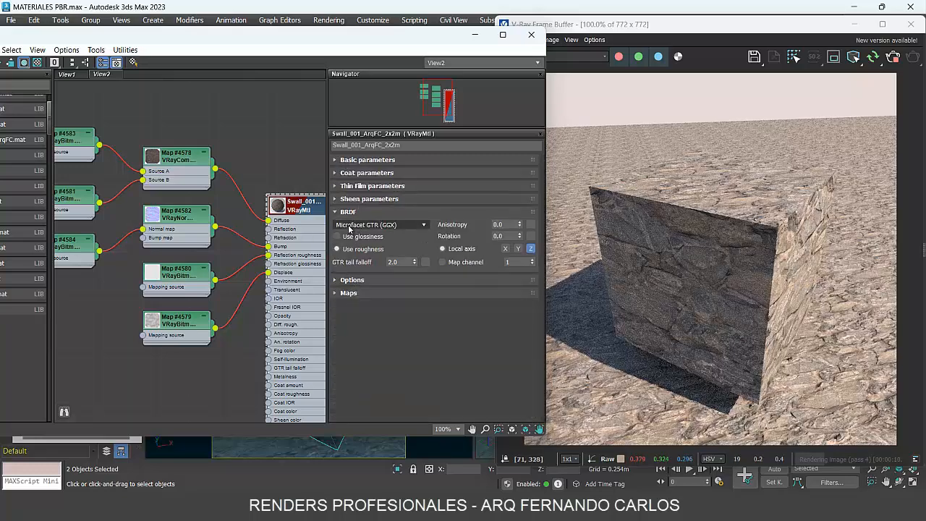
{"action": "left_click", "coordinate": [349, 293]}
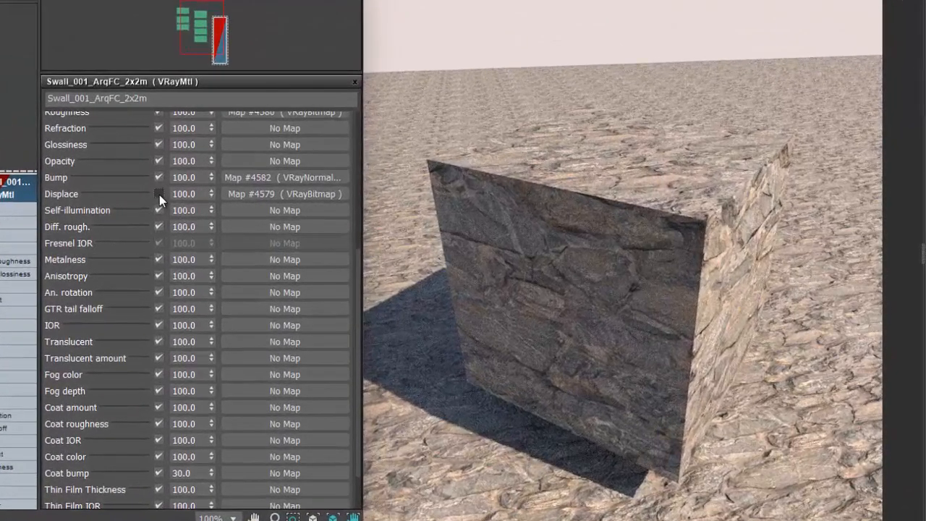
{"action": "left_click", "coordinate": [159, 195]}
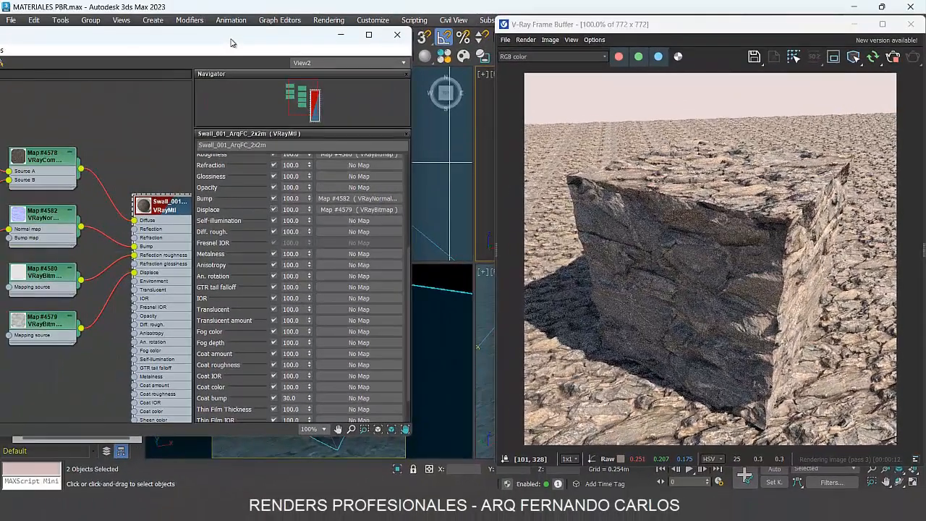
Bring the material browser into view and display the Piedra_Natural_ArqFC.mat library as Text
{"action": "left_click_drag", "start_coordinate": [230, 43], "coordinate": [482, 45]}
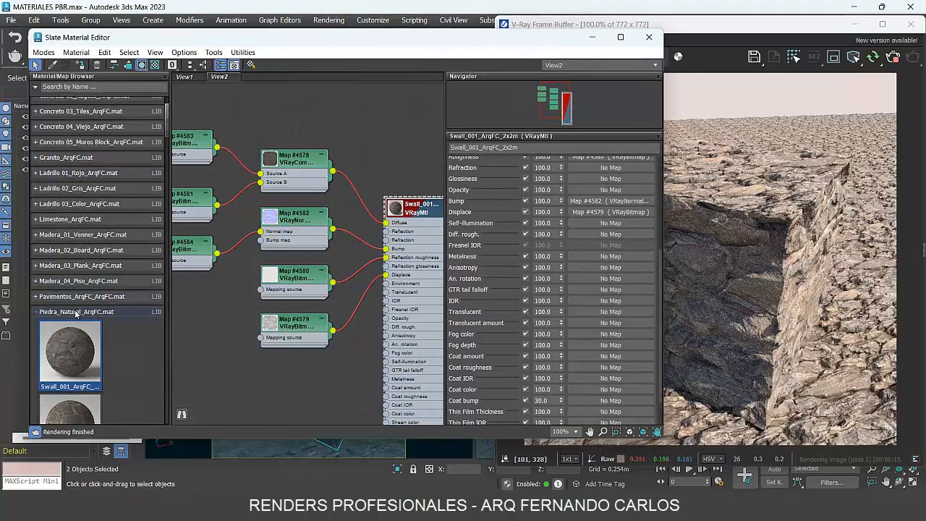
{"action": "scroll", "coordinate": [81, 311], "scroll_direction": "down", "scroll_amount": 5}
{"action": "scroll", "coordinate": [81, 311], "scroll_direction": "up", "scroll_amount": 2}
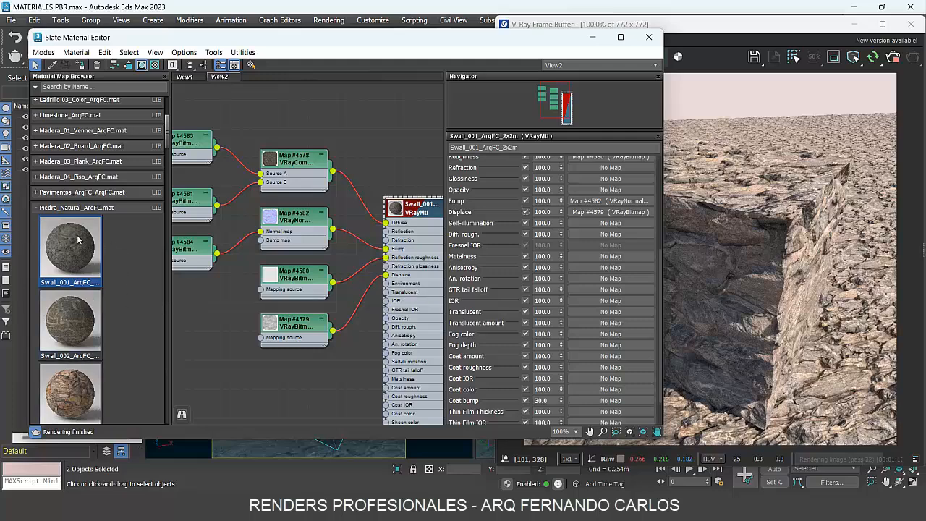
{"action": "right_click", "coordinate": [79, 211]}
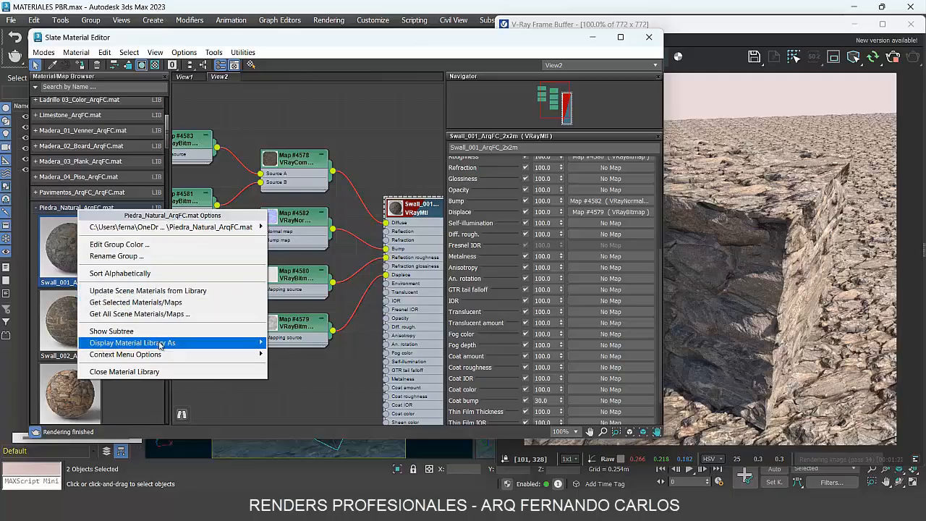
{"action": "mouse_move", "coordinate": [160, 345]}
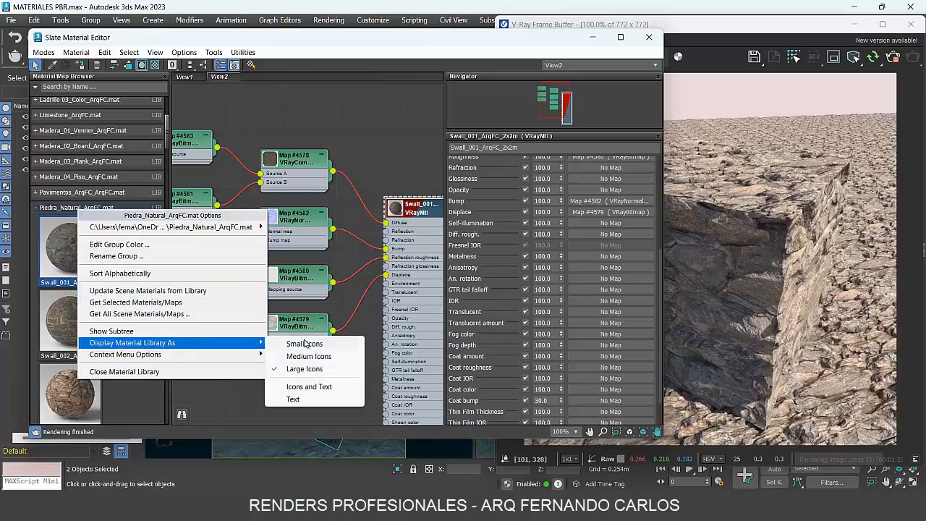
{"action": "left_click", "coordinate": [294, 399]}
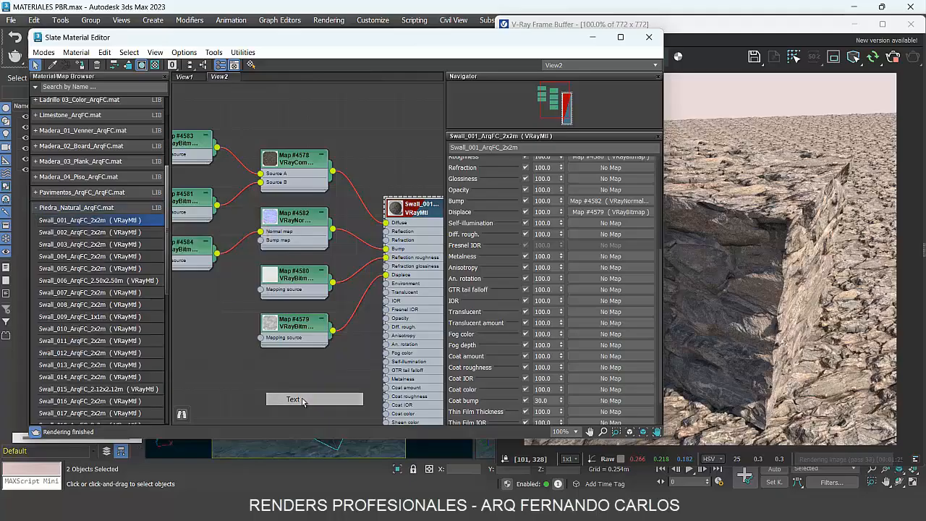
{"action": "scroll", "coordinate": [120, 255], "scroll_direction": "down", "scroll_amount": 4}
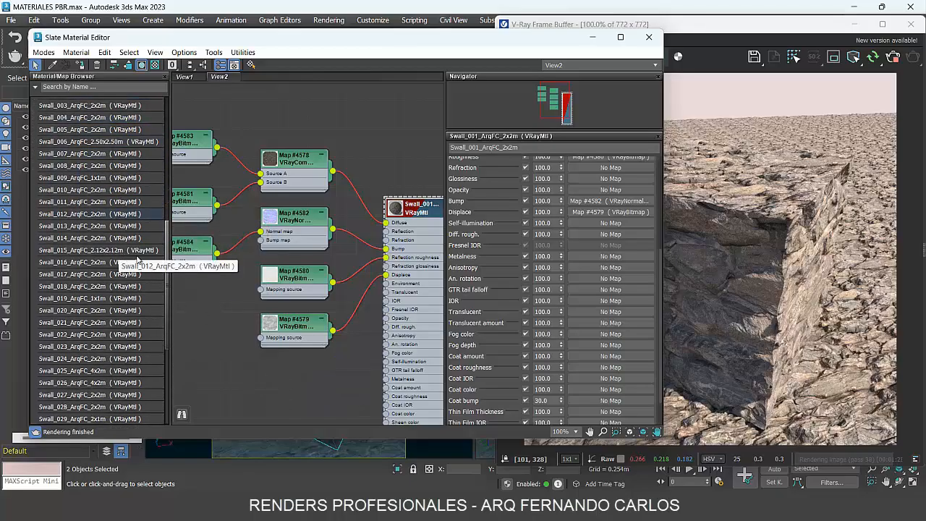
Switch to the MATERIALES PBR_PIEDRA.pdf catalogue and examine the Sfloor materials in its Pisos section
{"action": "key", "text": "alt+Tab"}
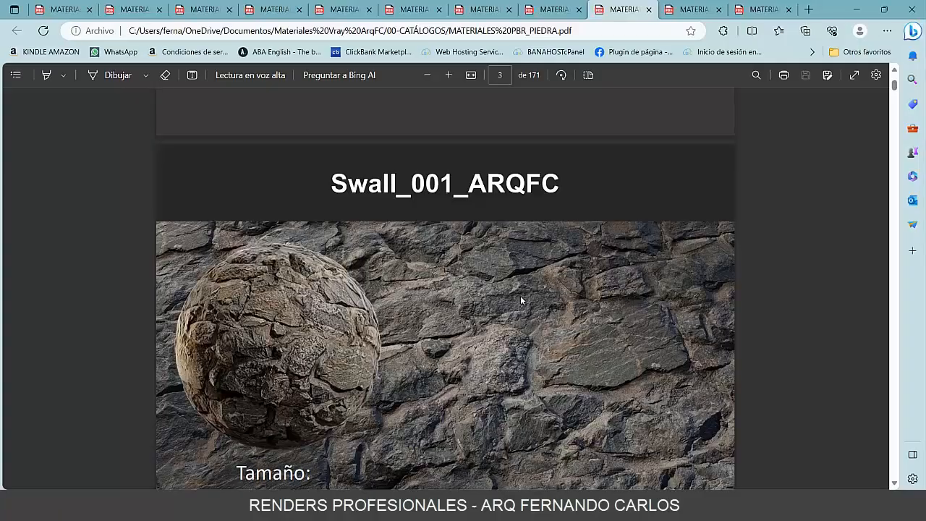
{"action": "scroll", "coordinate": [520, 293], "scroll_direction": "down", "scroll_amount": 10}
{"action": "left_click_drag", "start_coordinate": [894, 90], "coordinate": [893, 364]}
{"action": "scroll", "coordinate": [651, 262], "scroll_direction": "up", "scroll_amount": 3}
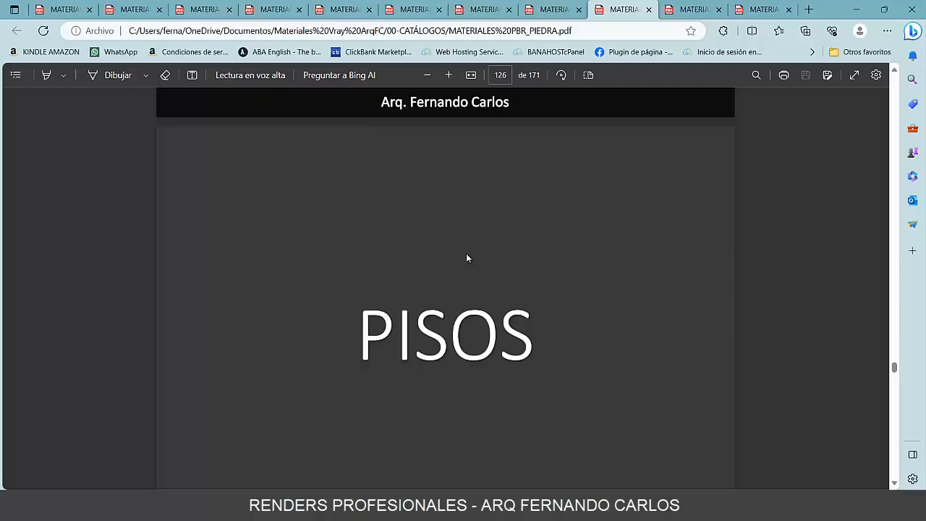
{"action": "scroll", "coordinate": [577, 271], "scroll_direction": "up", "scroll_amount": 1}
{"action": "scroll", "coordinate": [577, 271], "scroll_direction": "down", "scroll_amount": 8}
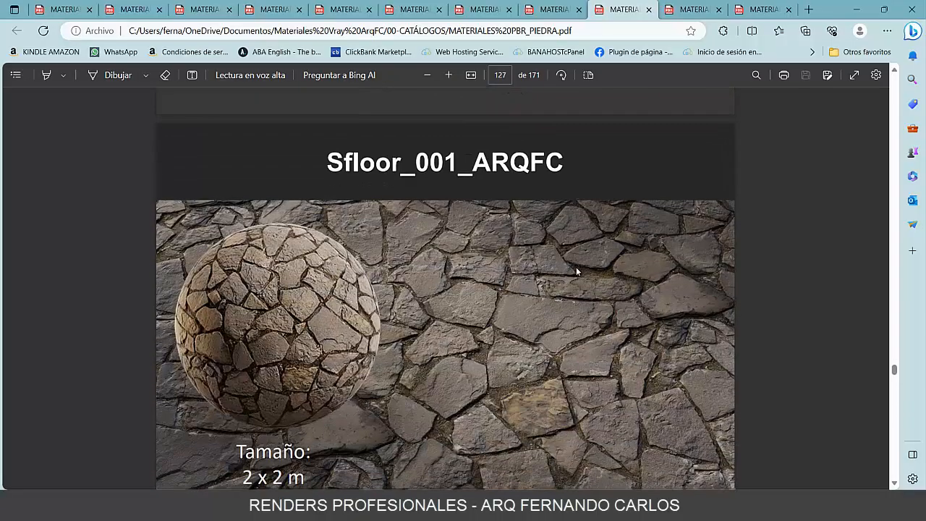
{"action": "scroll", "coordinate": [576, 267], "scroll_direction": "down", "scroll_amount": 1}
{"action": "scroll", "coordinate": [576, 267], "scroll_direction": "up", "scroll_amount": 1}
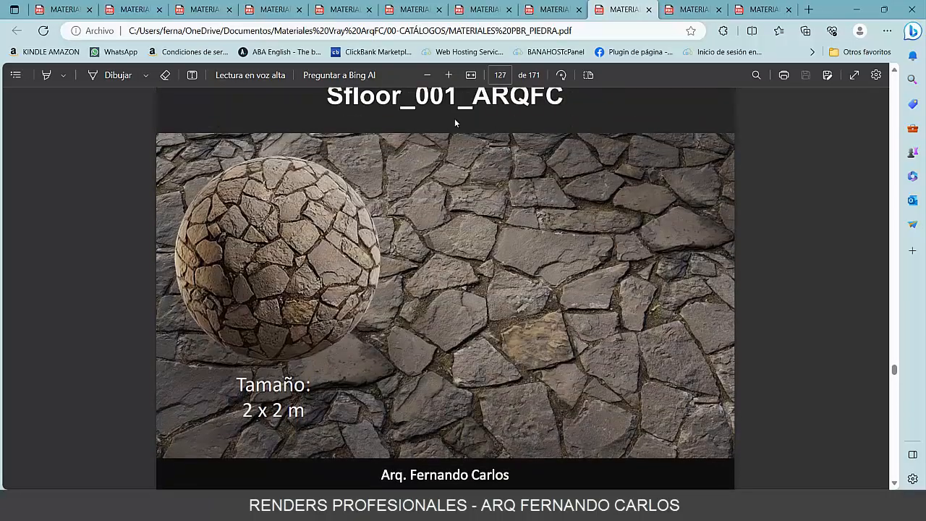
{"action": "scroll", "coordinate": [518, 272], "scroll_direction": "down", "scroll_amount": 15}
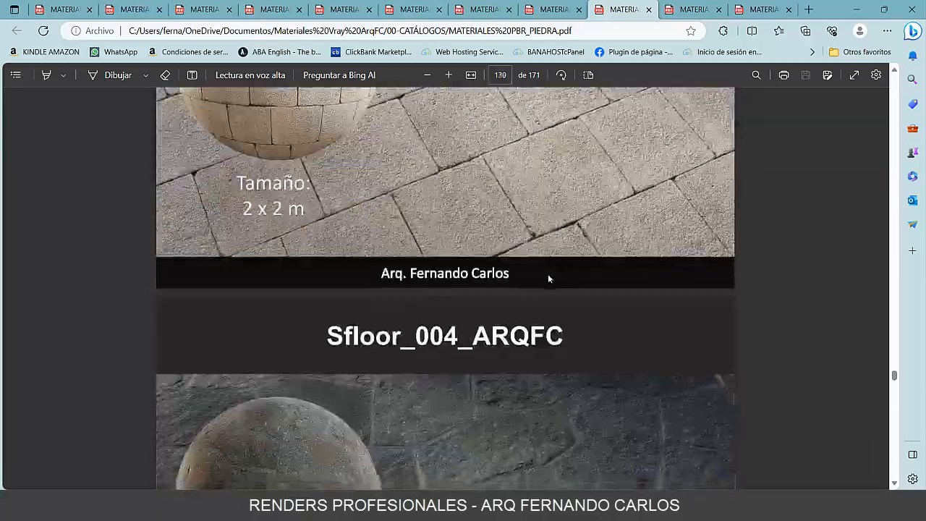
{"action": "scroll", "coordinate": [548, 273], "scroll_direction": "down", "scroll_amount": 15}
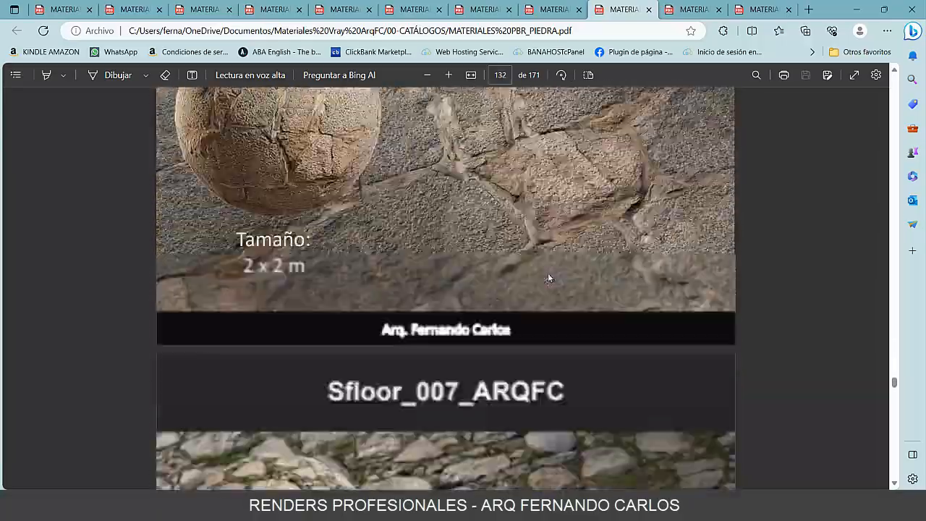
{"action": "scroll", "coordinate": [548, 274], "scroll_direction": "down", "scroll_amount": 8}
{"action": "scroll", "coordinate": [548, 273], "scroll_direction": "up", "scroll_amount": 7}
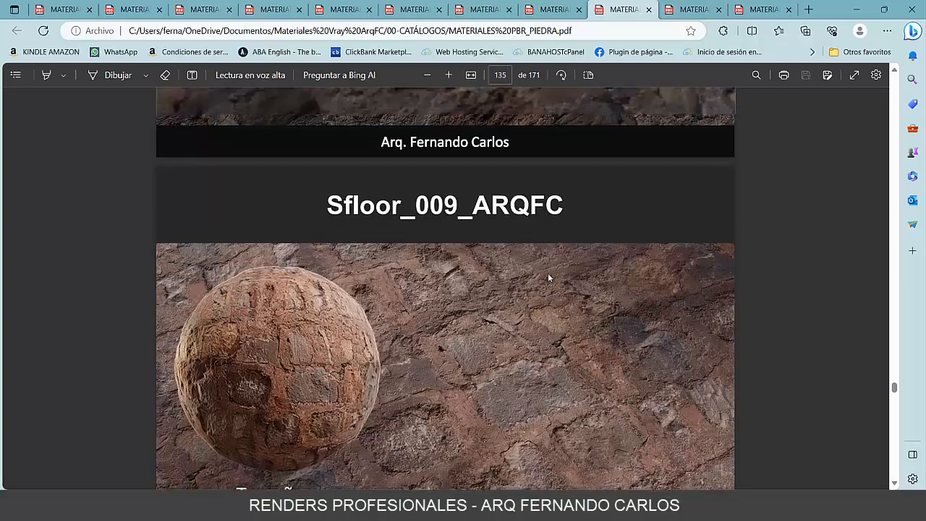
{"action": "scroll", "coordinate": [548, 274], "scroll_direction": "up", "scroll_amount": 3}
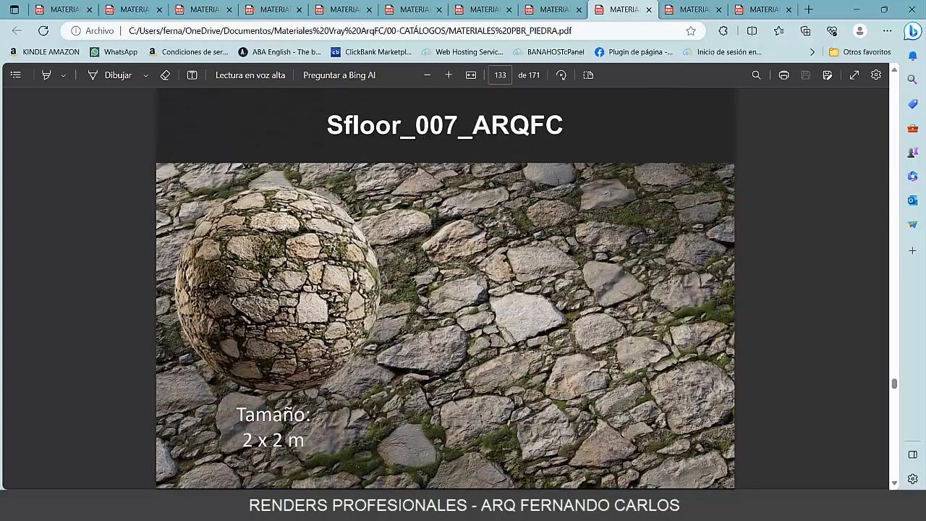
Switch back to 3ds Max, collapse Piedra_Natural_ArqFC.mat and display the Piedra_Piso_ArqFC.mat library as Text
{"action": "key", "text": "alt+Tab"}
{"action": "scroll", "coordinate": [136, 132], "scroll_direction": "up", "scroll_amount": 8}
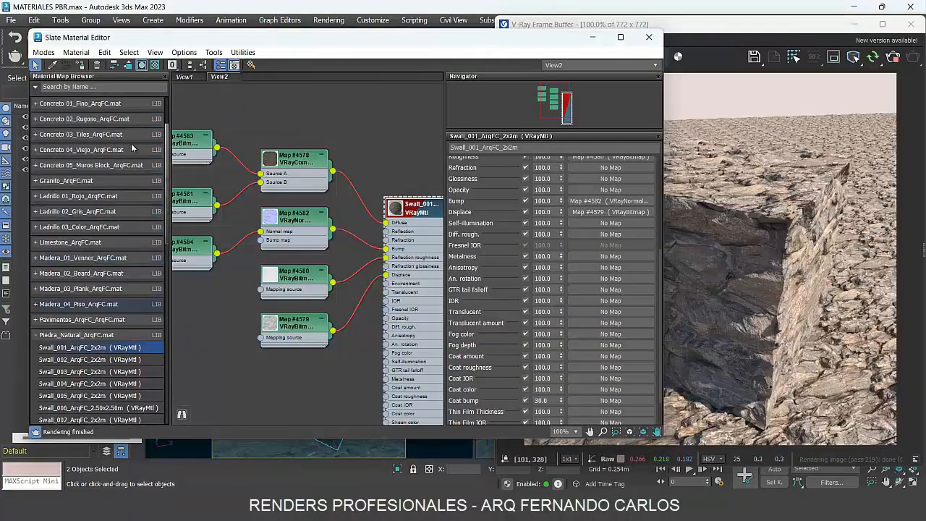
{"action": "scroll", "coordinate": [131, 144], "scroll_direction": "down", "scroll_amount": 4}
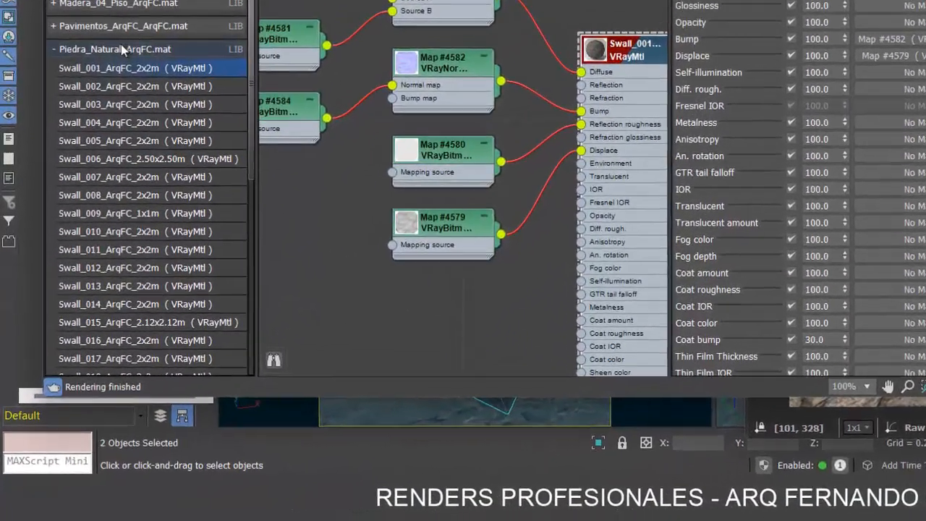
{"action": "left_click", "coordinate": [121, 48]}
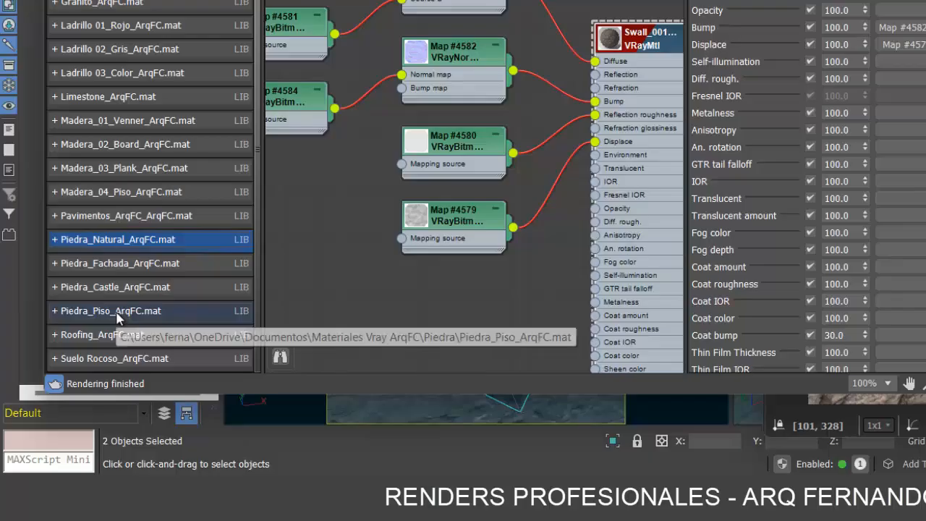
{"action": "right_click", "coordinate": [118, 316]}
{"action": "mouse_move", "coordinate": [172, 265]}
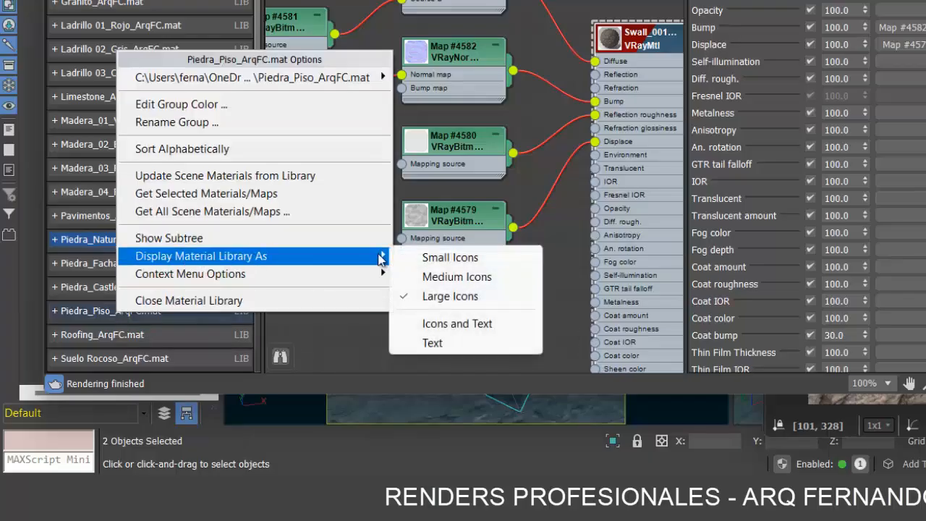
{"action": "left_click", "coordinate": [465, 345]}
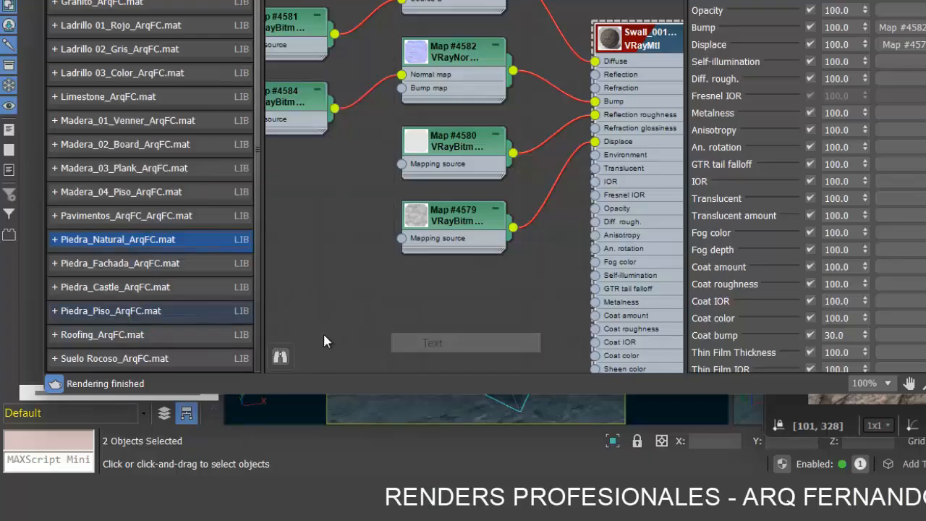
Load Swall_007_ArqFC_2x2m from Piedra_Natural_ArqFC.mat into View2 below the Swall_001 nodes and open its parameters
{"action": "left_click", "coordinate": [141, 246]}
{"action": "scroll", "coordinate": [141, 246], "scroll_direction": "down", "scroll_amount": 5}
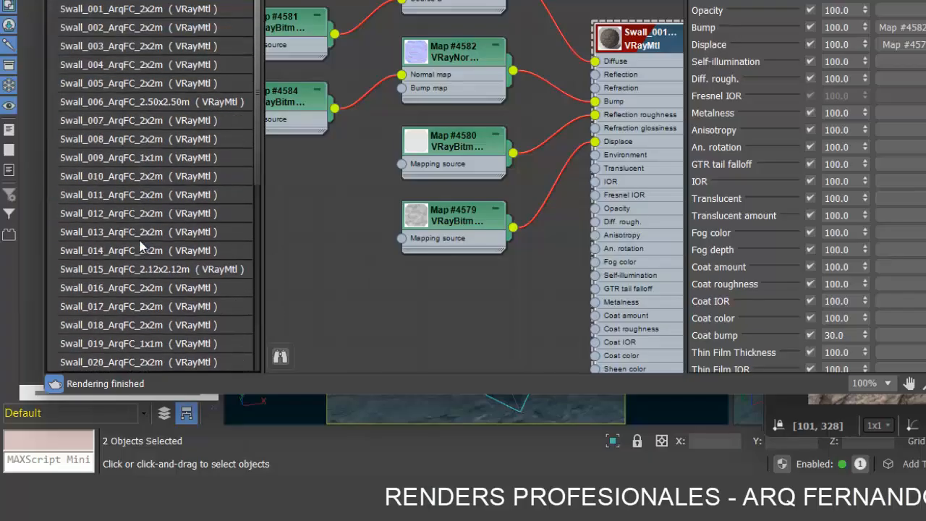
{"action": "scroll", "coordinate": [139, 246], "scroll_direction": "down", "scroll_amount": 2}
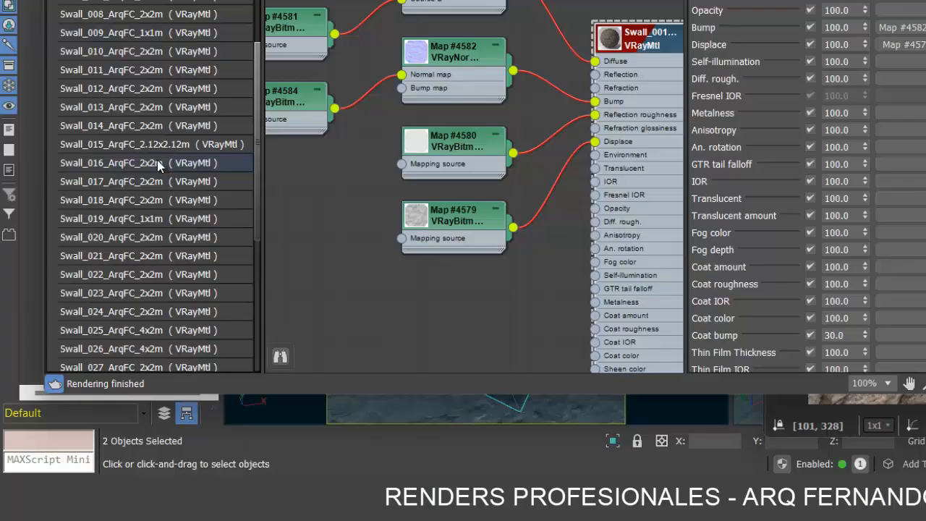
{"action": "scroll", "coordinate": [160, 166], "scroll_direction": "down", "scroll_amount": 3}
{"action": "scroll", "coordinate": [135, 119], "scroll_direction": "up", "scroll_amount": 3}
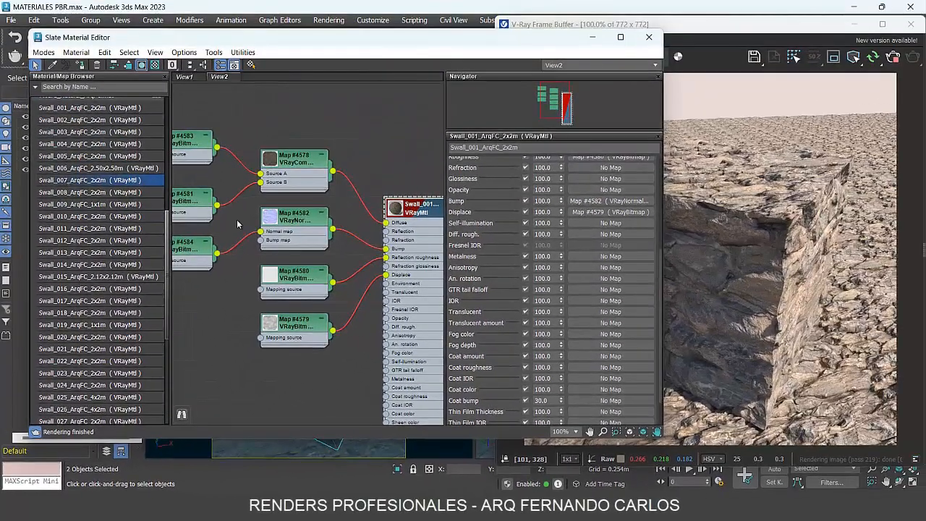
{"action": "scroll", "coordinate": [522, 63], "scroll_direction": "down", "scroll_amount": 3}
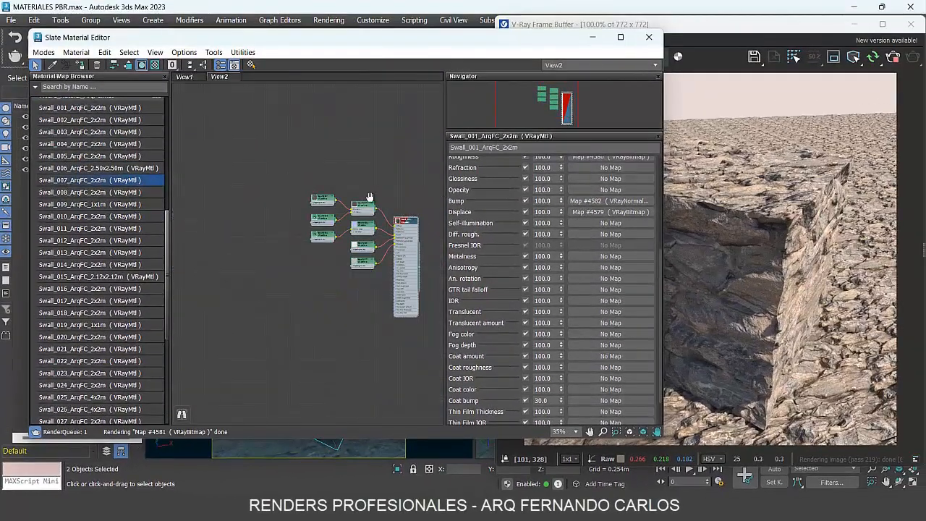
{"action": "middle_click_drag", "start_coordinate": [369, 197], "coordinate": [328, 114]}
{"action": "double_click", "coordinate": [353, 289]}
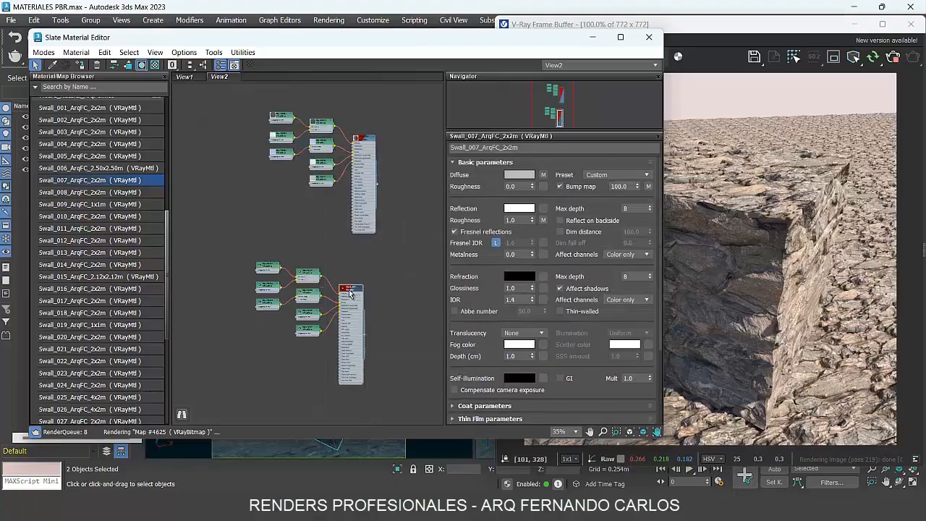
{"action": "scroll", "coordinate": [307, 318], "scroll_direction": "up", "scroll_amount": 2}
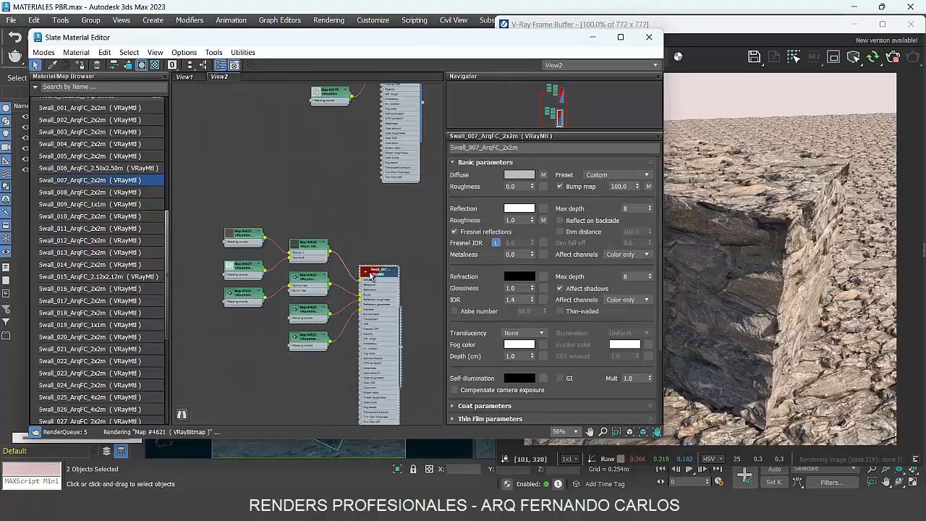
Enable the Displace map of Swall_007_ArqFC_2x2m, assign the material to the selected objects and bring the V-Ray Frame Buffer forward
{"action": "left_click", "coordinate": [456, 164]}
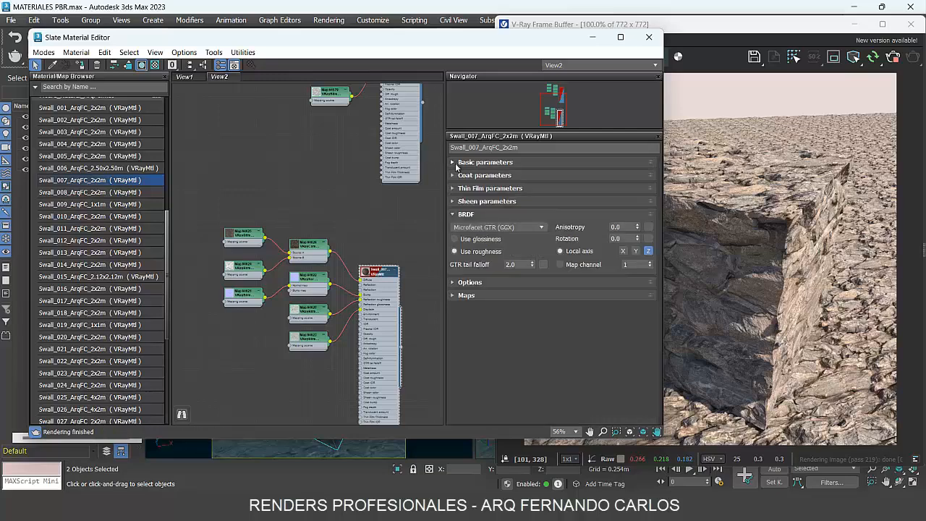
{"action": "left_click", "coordinate": [460, 295]}
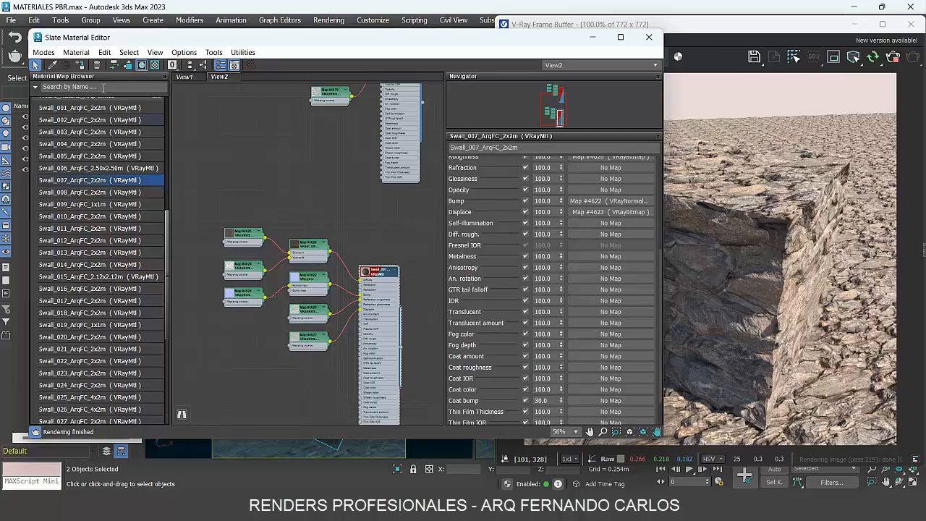
{"action": "left_click", "coordinate": [82, 67]}
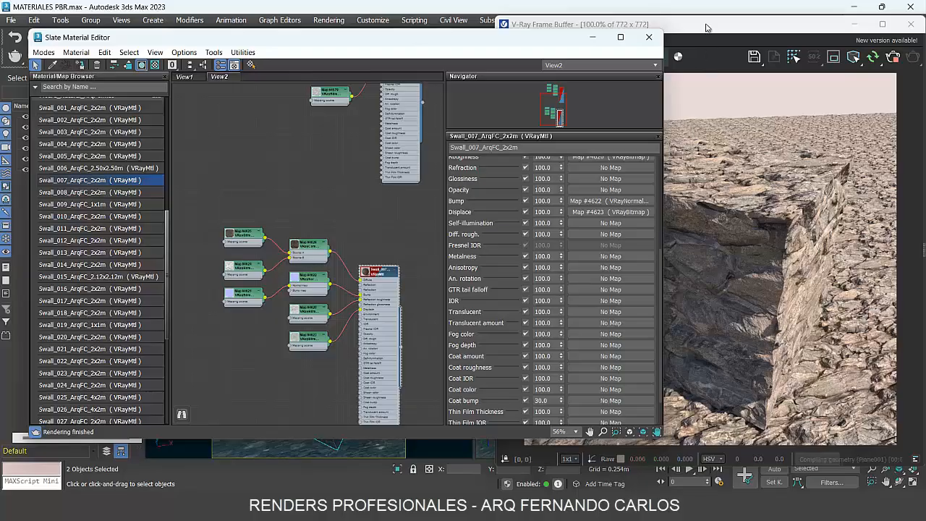
{"action": "left_click", "coordinate": [707, 28]}
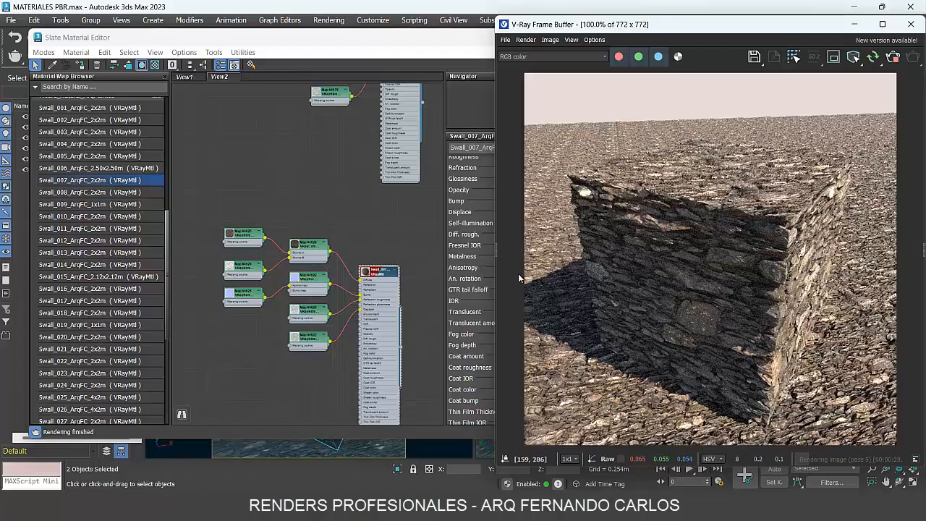
Collapse the Piedra_Natural_ArqFC.mat library and return to the start of the material library list
{"action": "scroll", "coordinate": [111, 210], "scroll_direction": "up", "scroll_amount": 1}
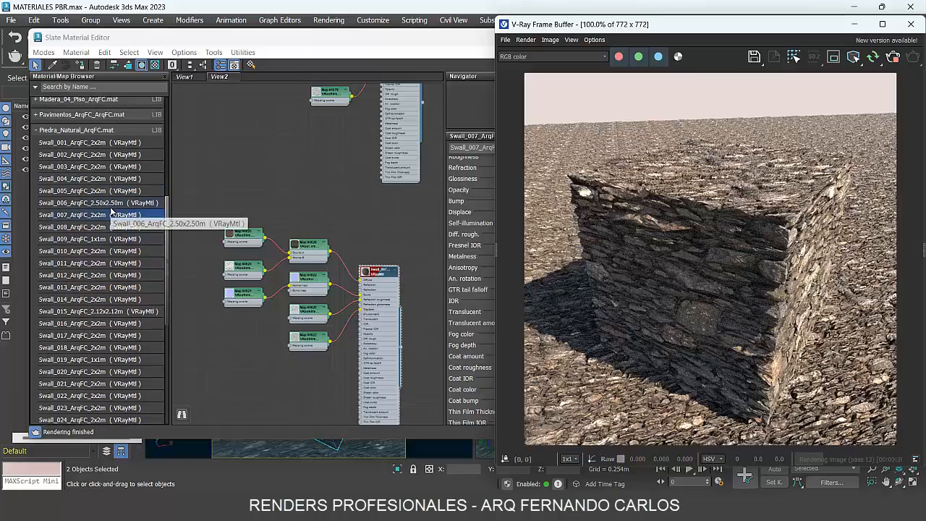
{"action": "scroll", "coordinate": [87, 209], "scroll_direction": "up", "scroll_amount": 2}
{"action": "left_click", "coordinate": [70, 202]}
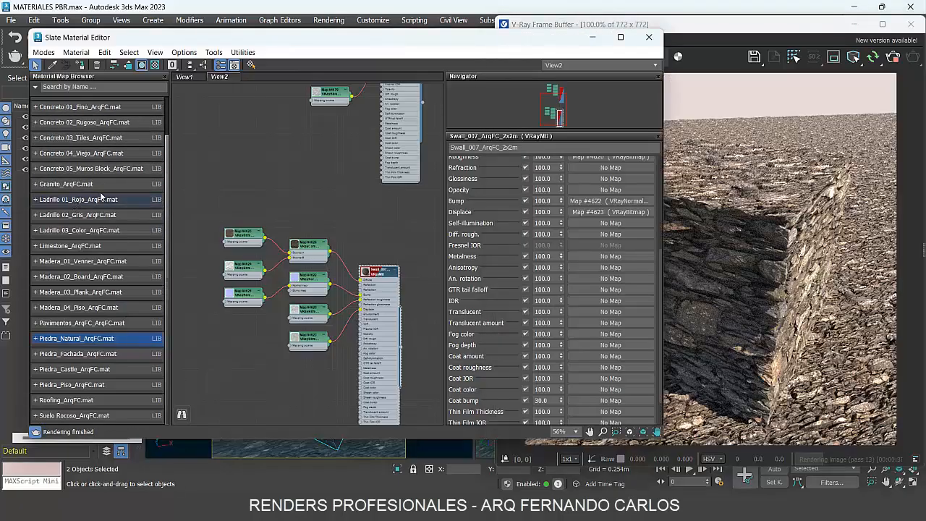
{"action": "scroll", "coordinate": [100, 197], "scroll_direction": "up", "scroll_amount": 1}
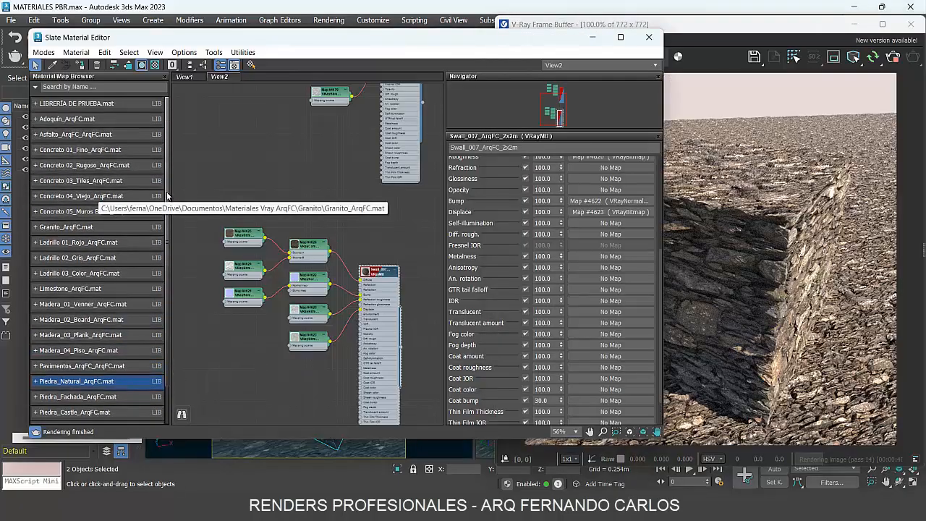